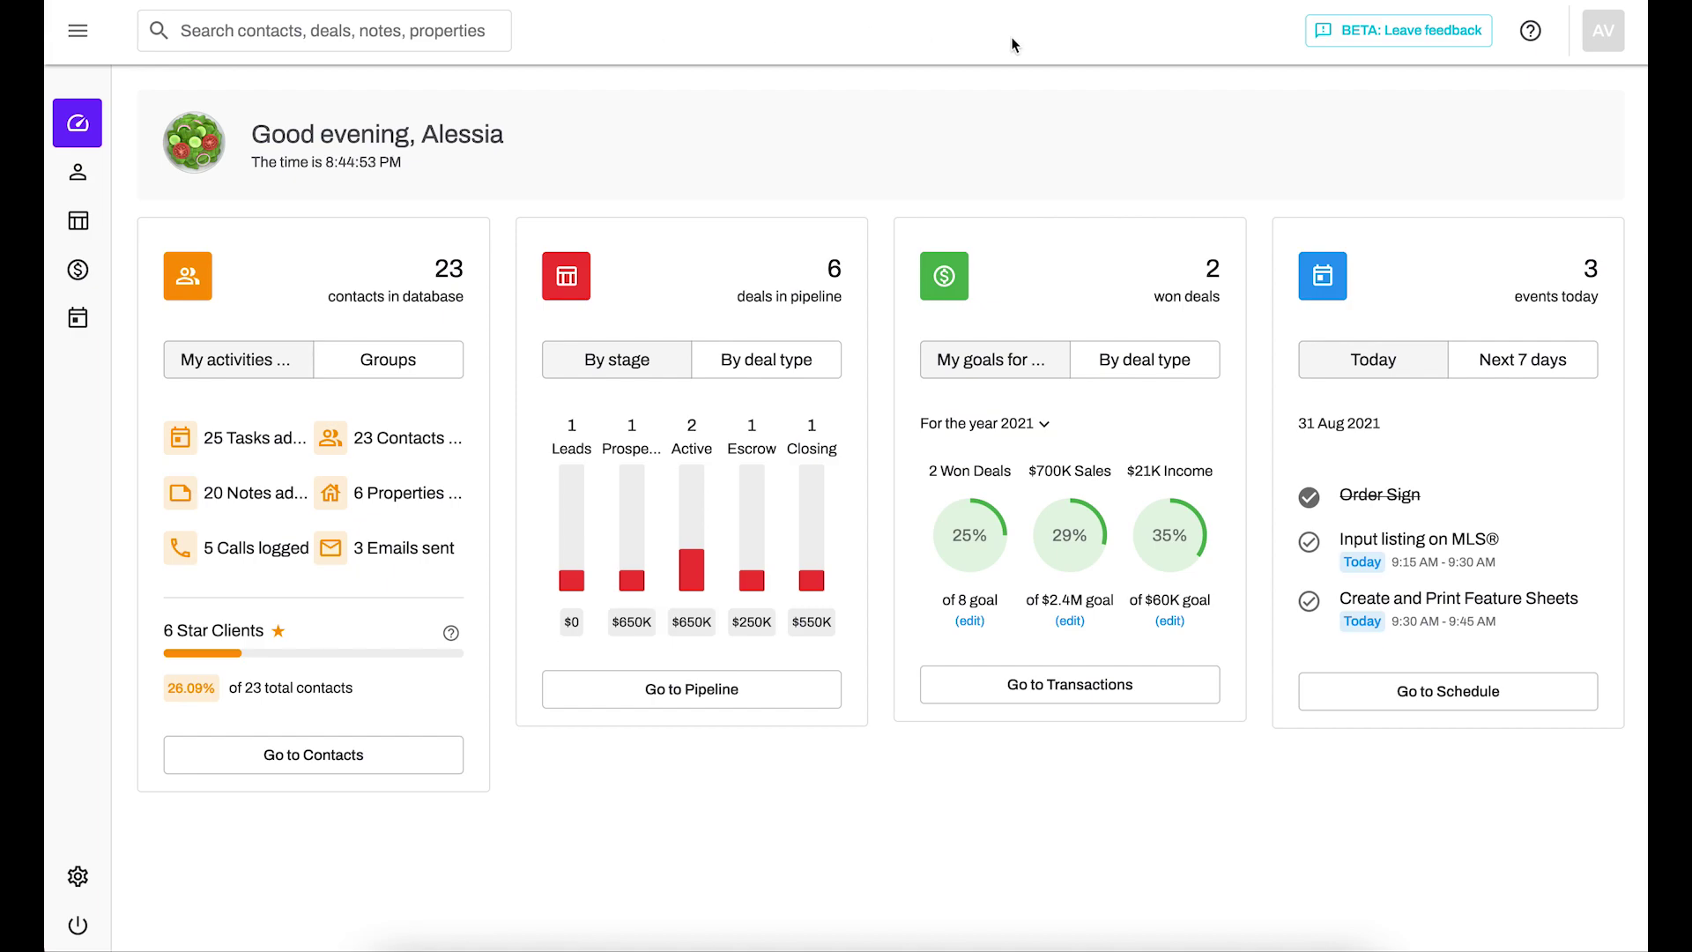
Expand and collapse the navigation sidebar, then open and dismiss the global search options
{"action": "left_click", "coordinate": [81, 39]}
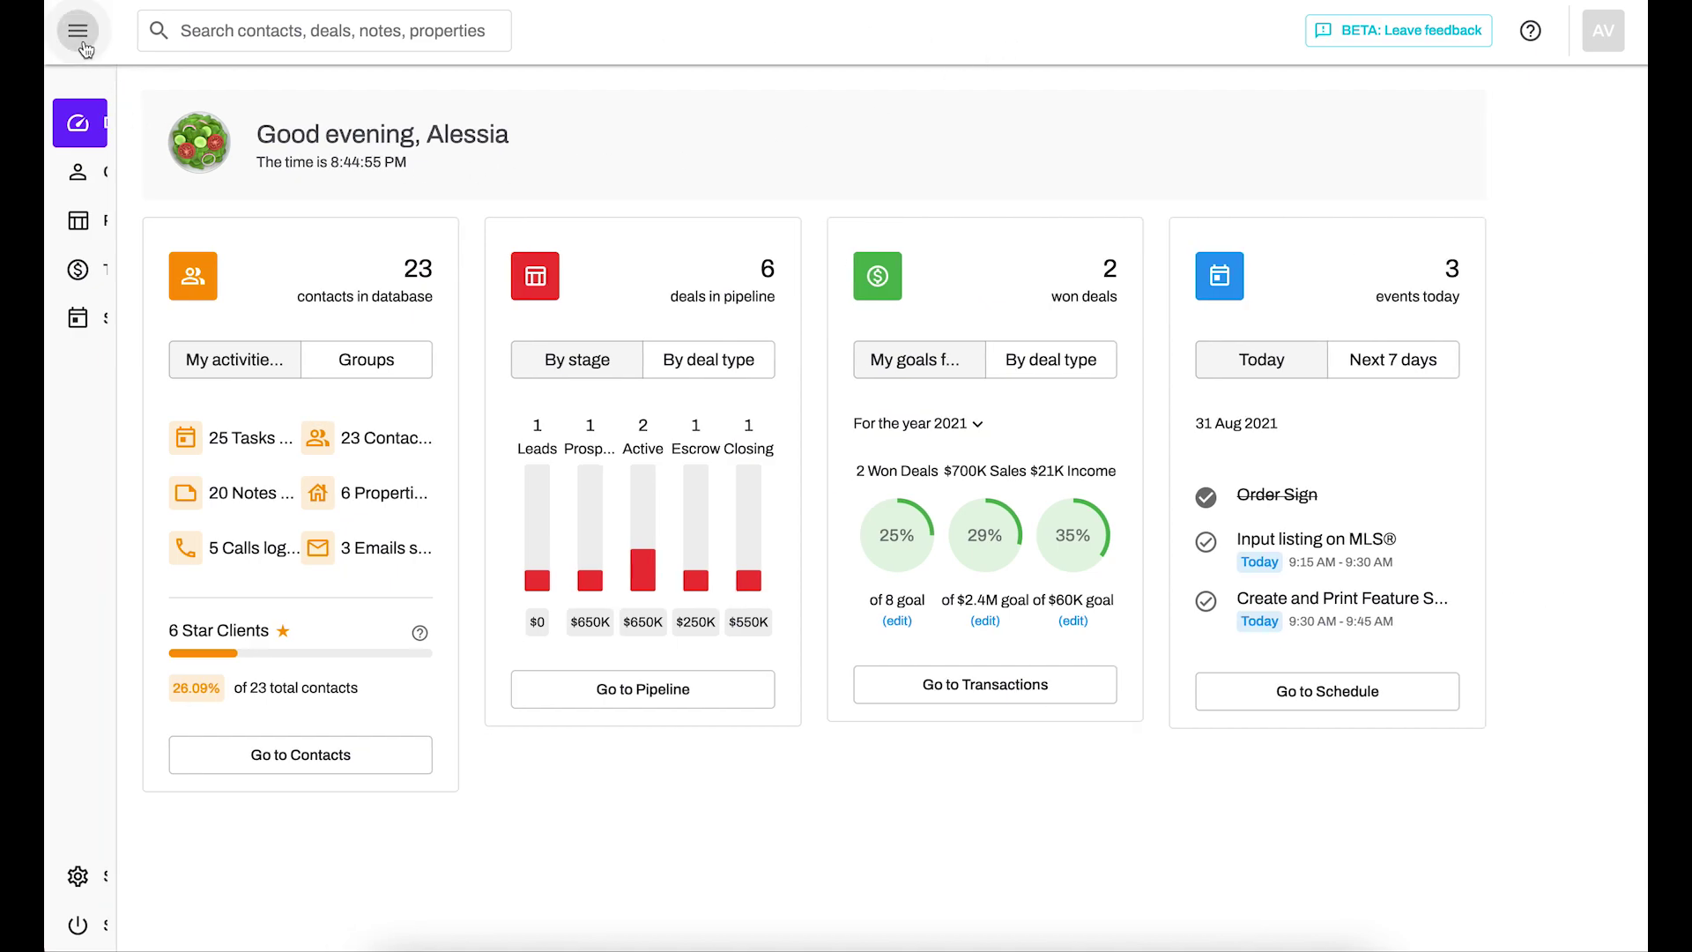
{"action": "left_click", "coordinate": [83, 42]}
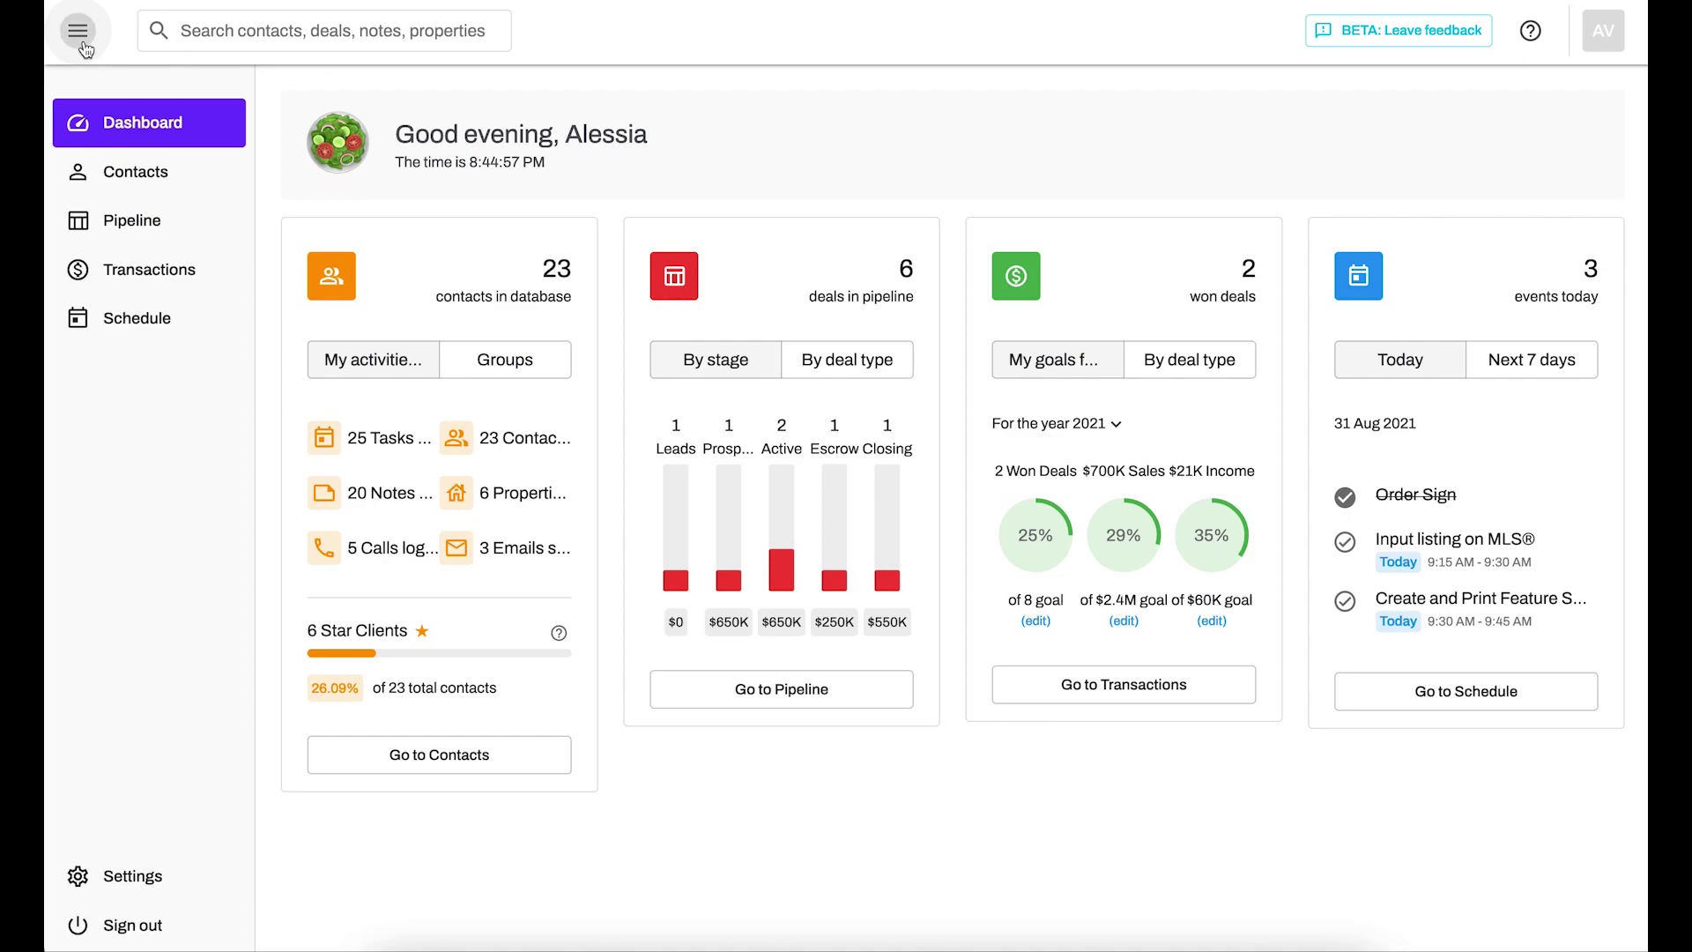
{"action": "left_click", "coordinate": [181, 34]}
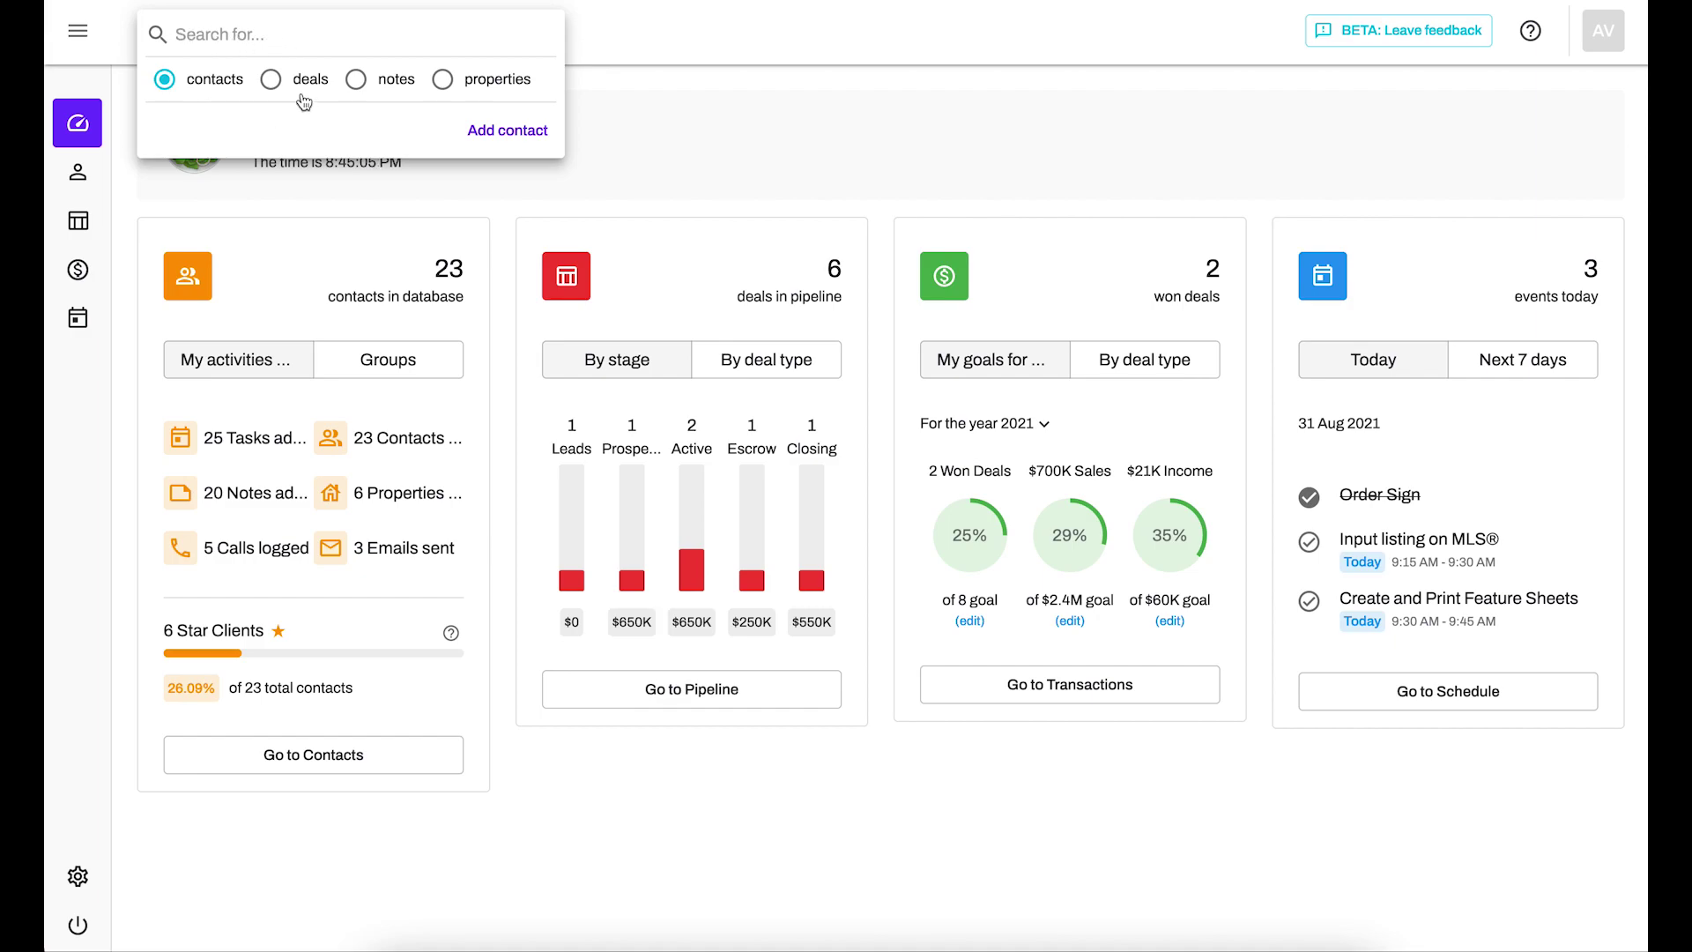
{"action": "left_click", "coordinate": [649, 101]}
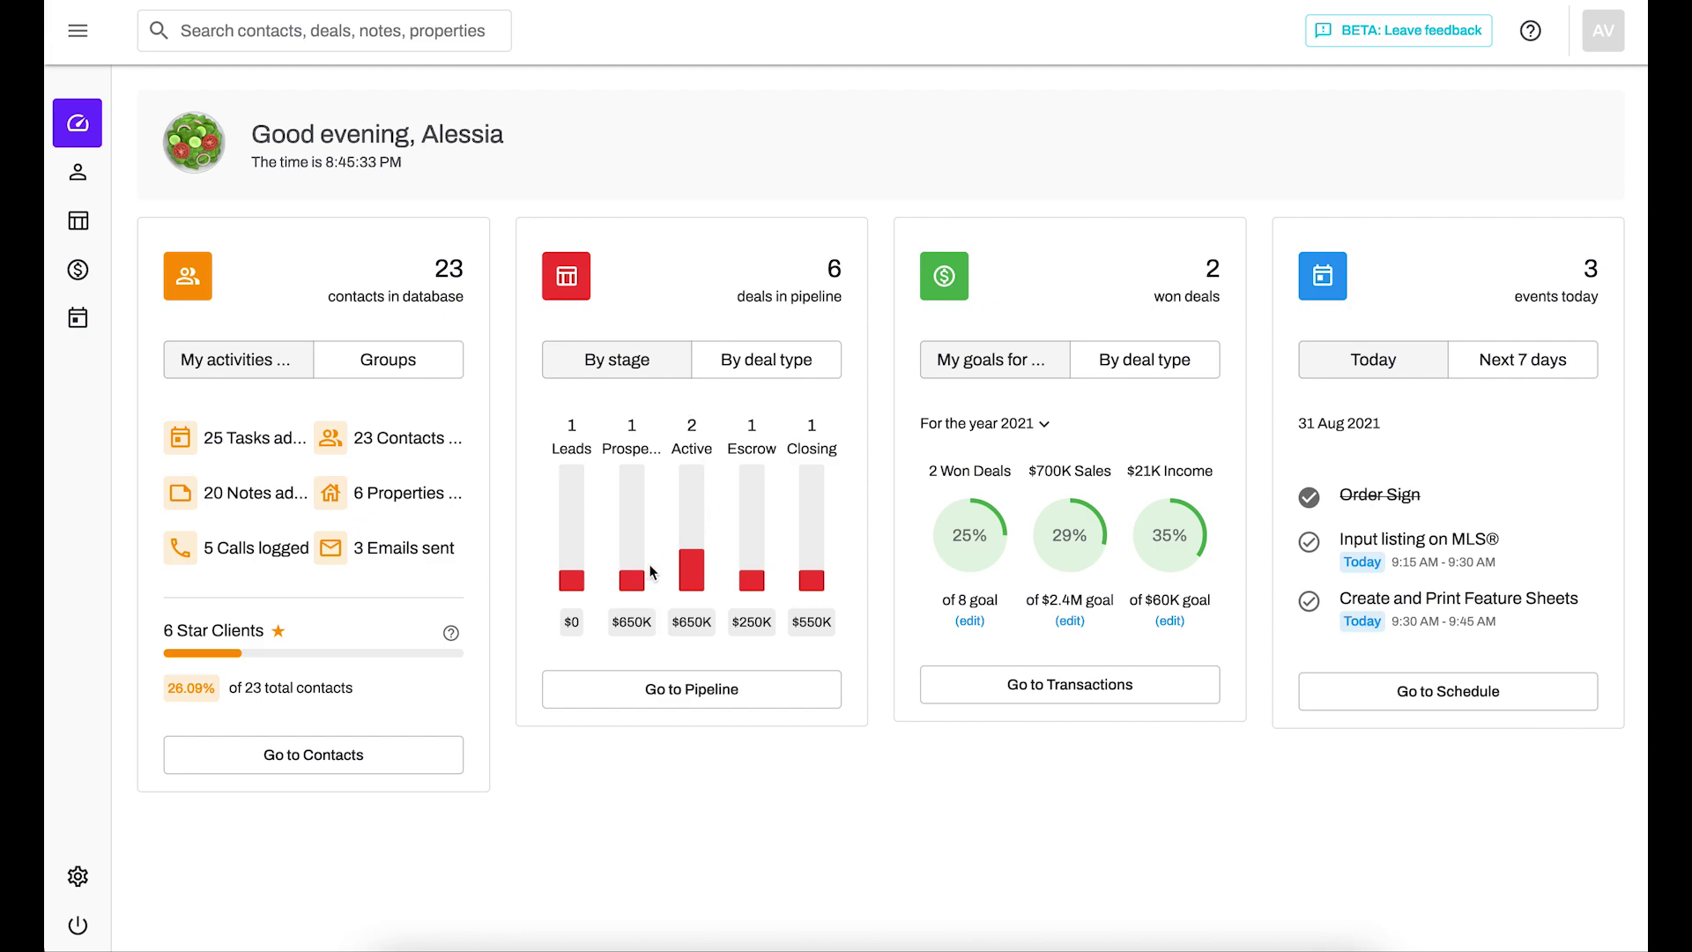
Look at the 2021 goals in Advanced mode, cancel without saving, and go to Contacts
{"action": "mouse_move", "coordinate": [812, 575]}
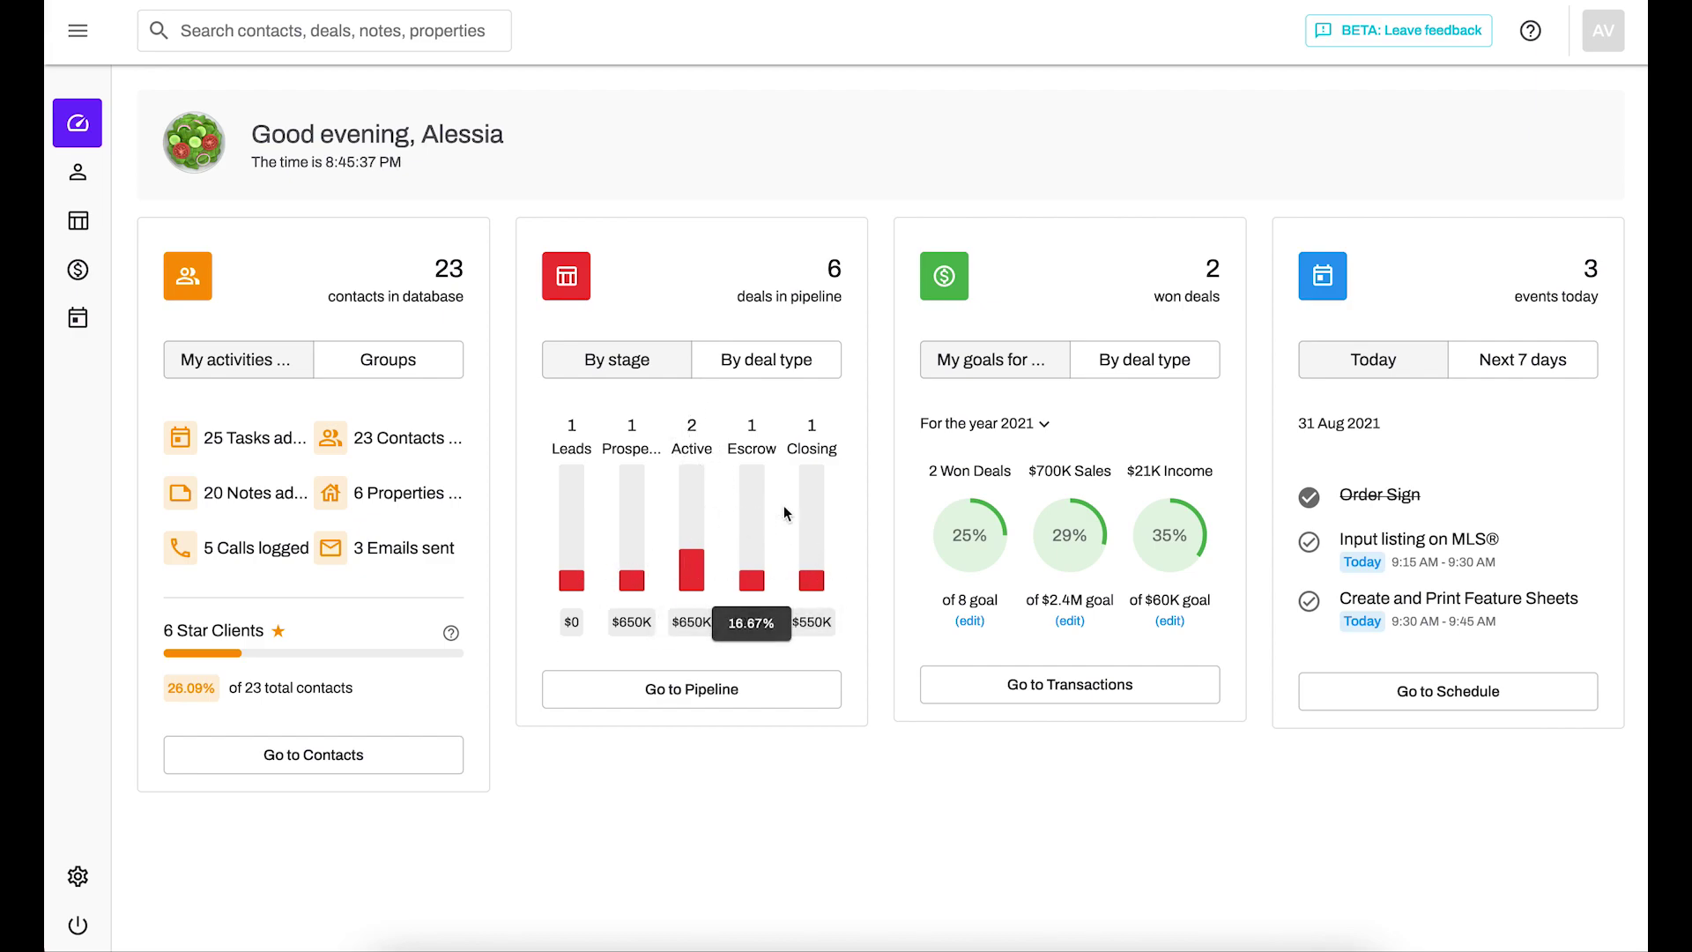
{"action": "mouse_move", "coordinate": [819, 521]}
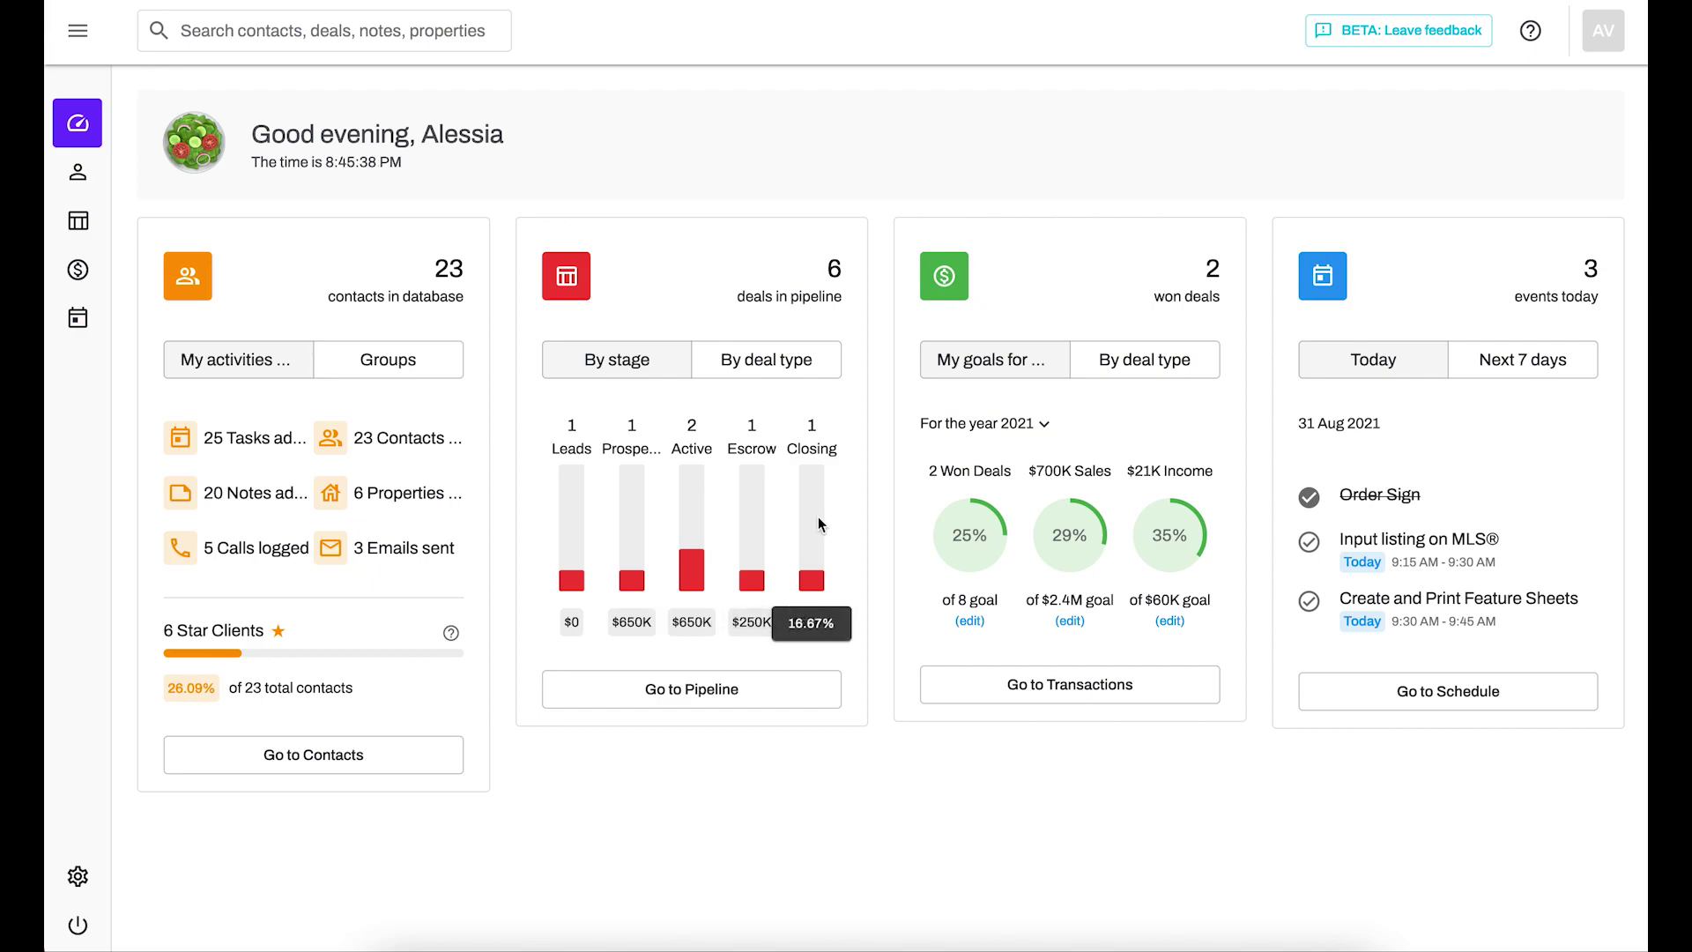
{"action": "left_click", "coordinate": [1082, 626]}
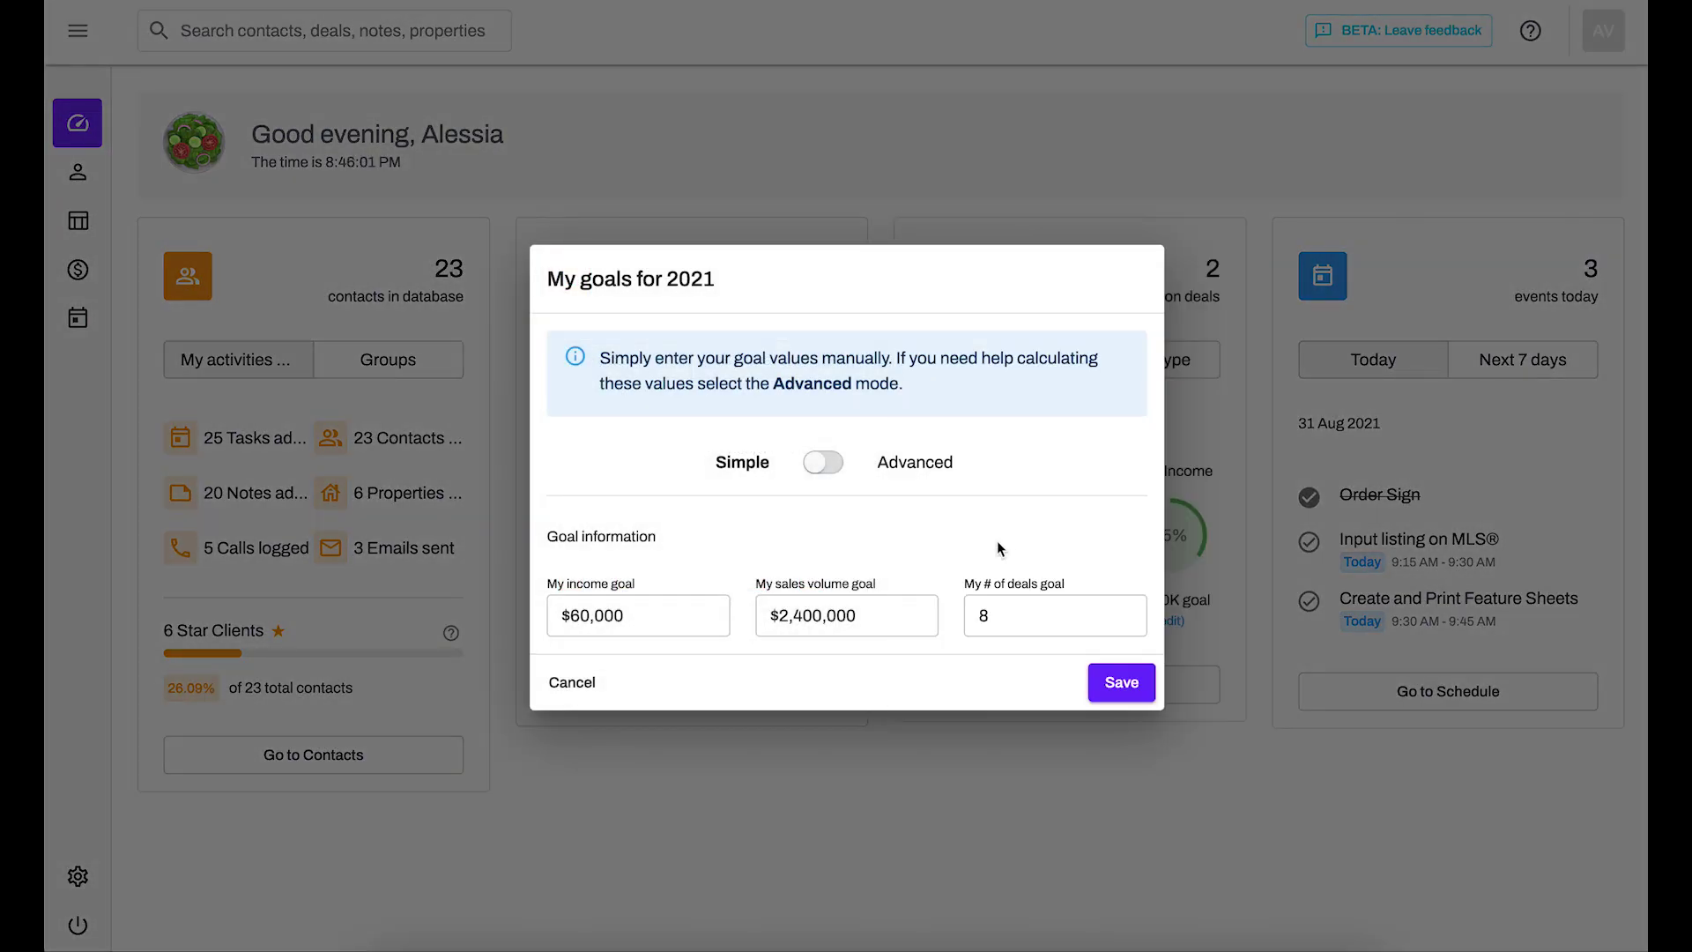
{"action": "left_click", "coordinate": [824, 464]}
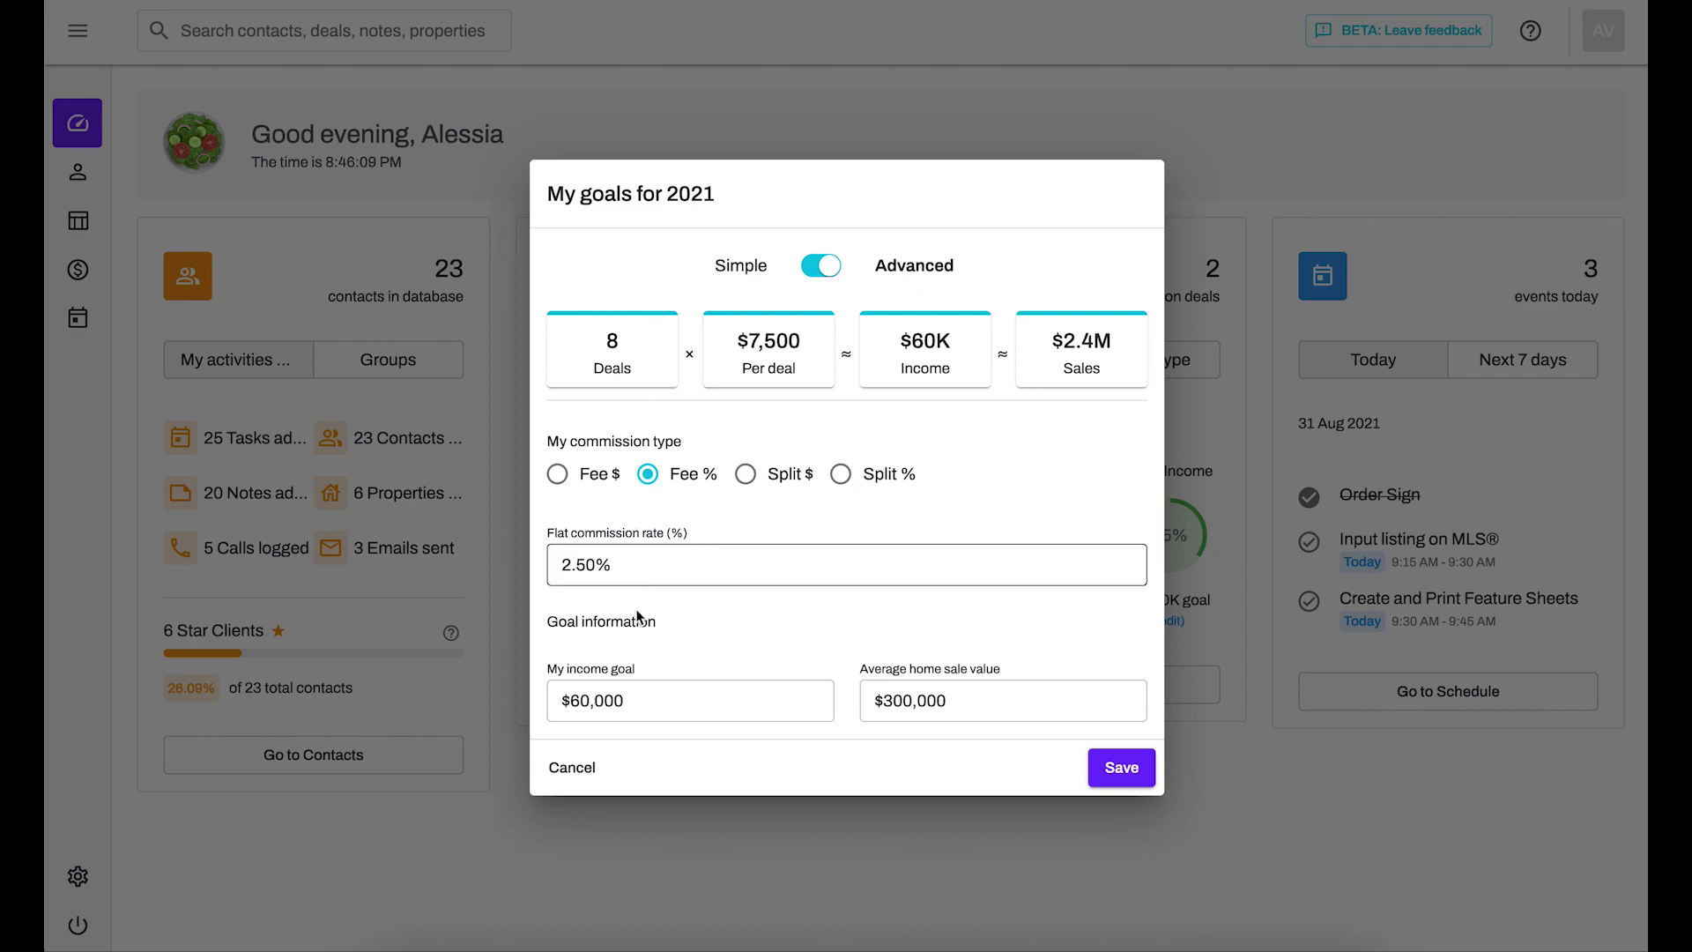
{"action": "left_click", "coordinate": [572, 768]}
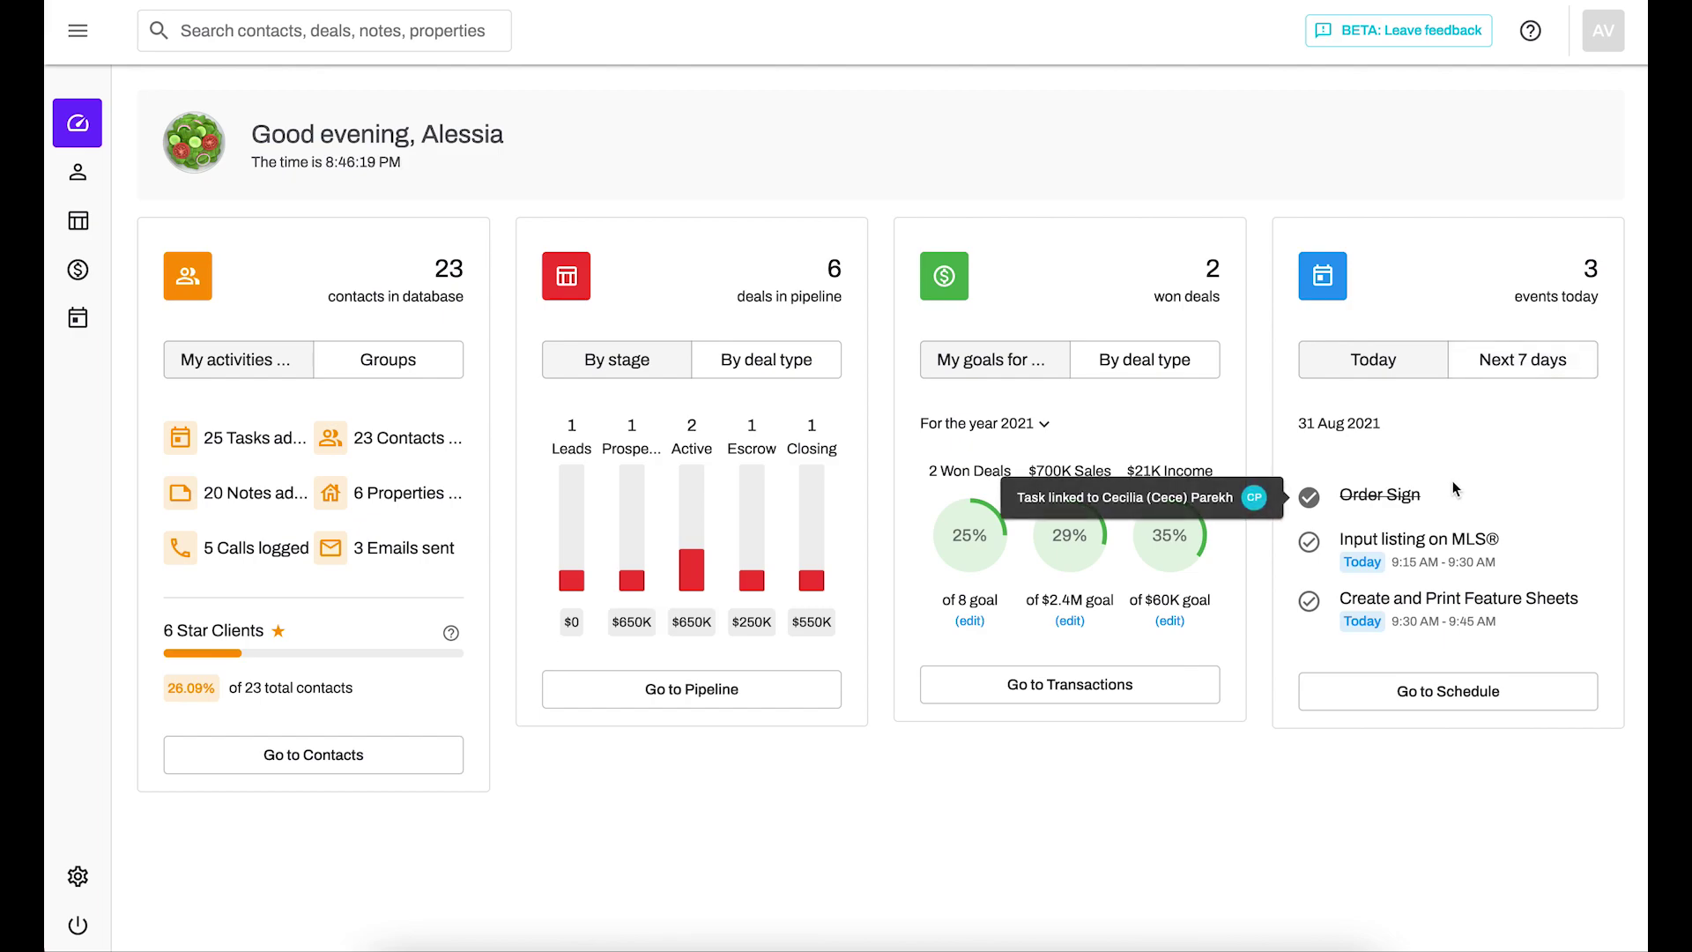
{"action": "left_click", "coordinate": [74, 185]}
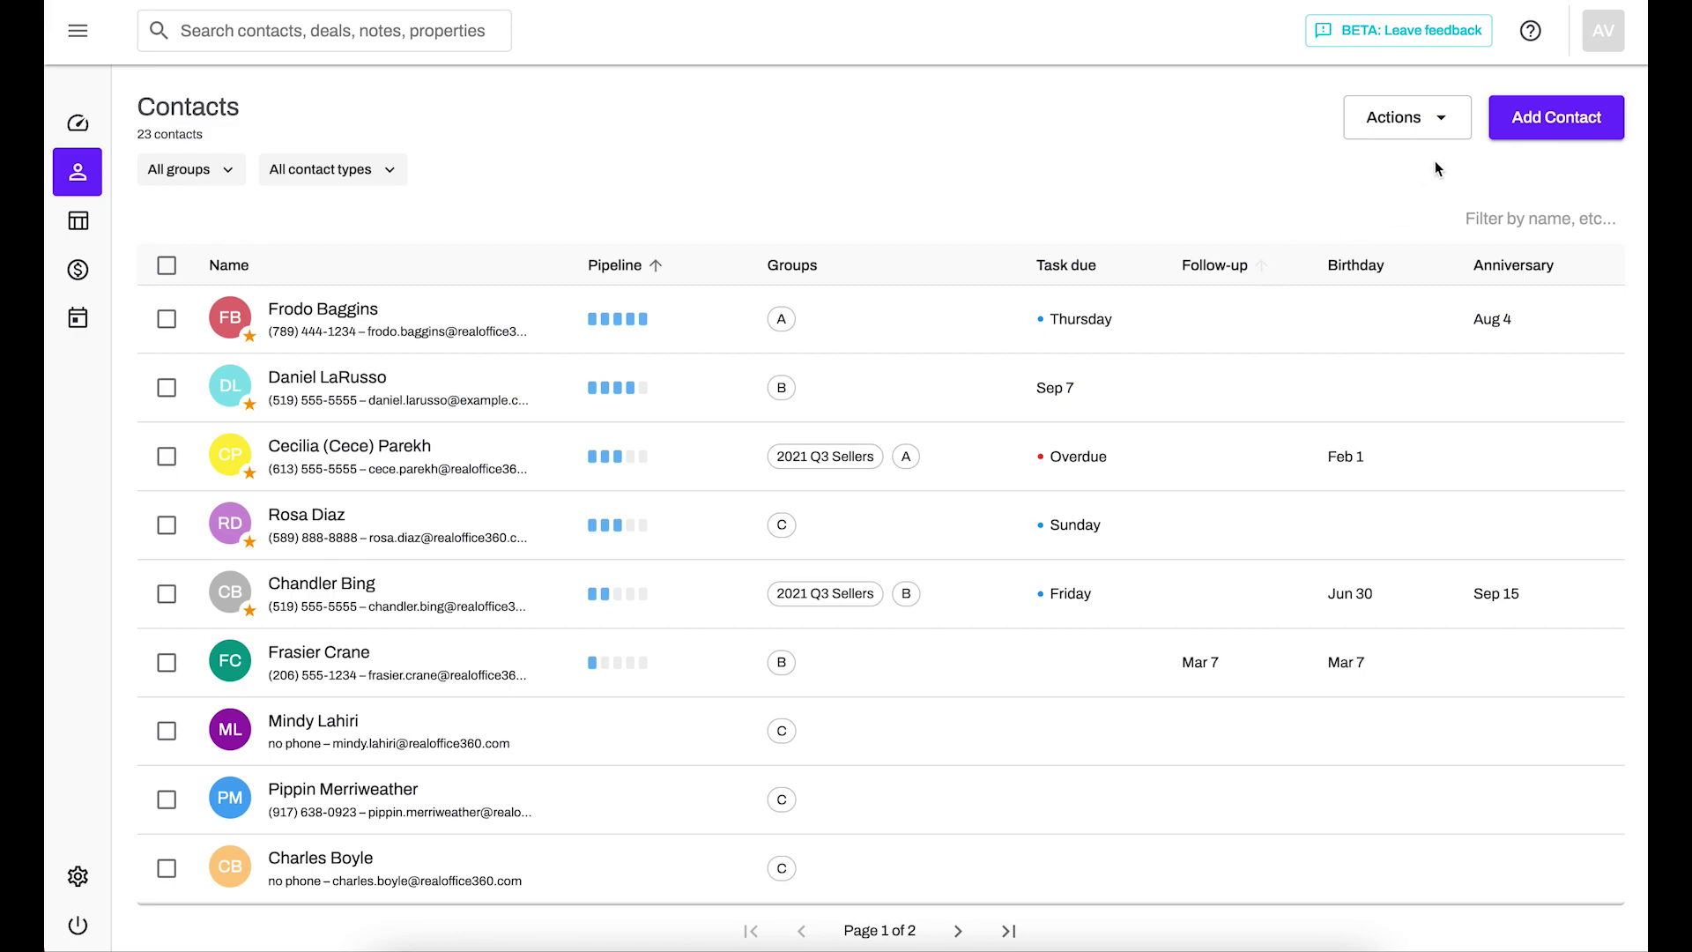
{"action": "left_click", "coordinate": [1437, 139]}
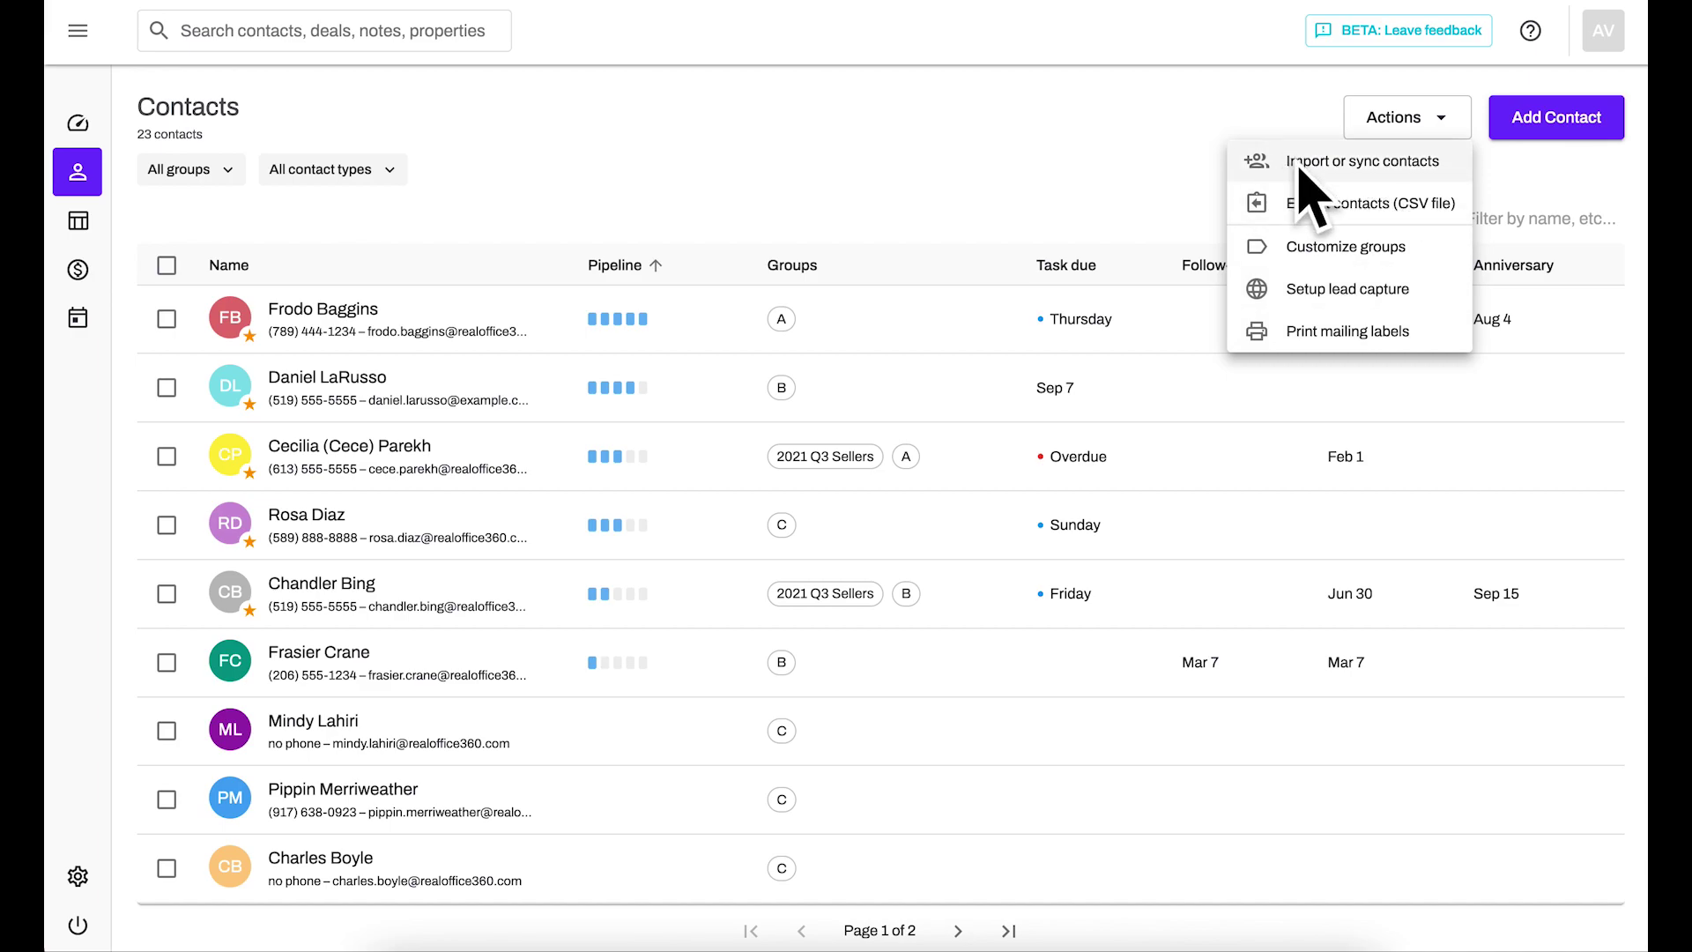
{"action": "left_click", "coordinate": [1135, 182]}
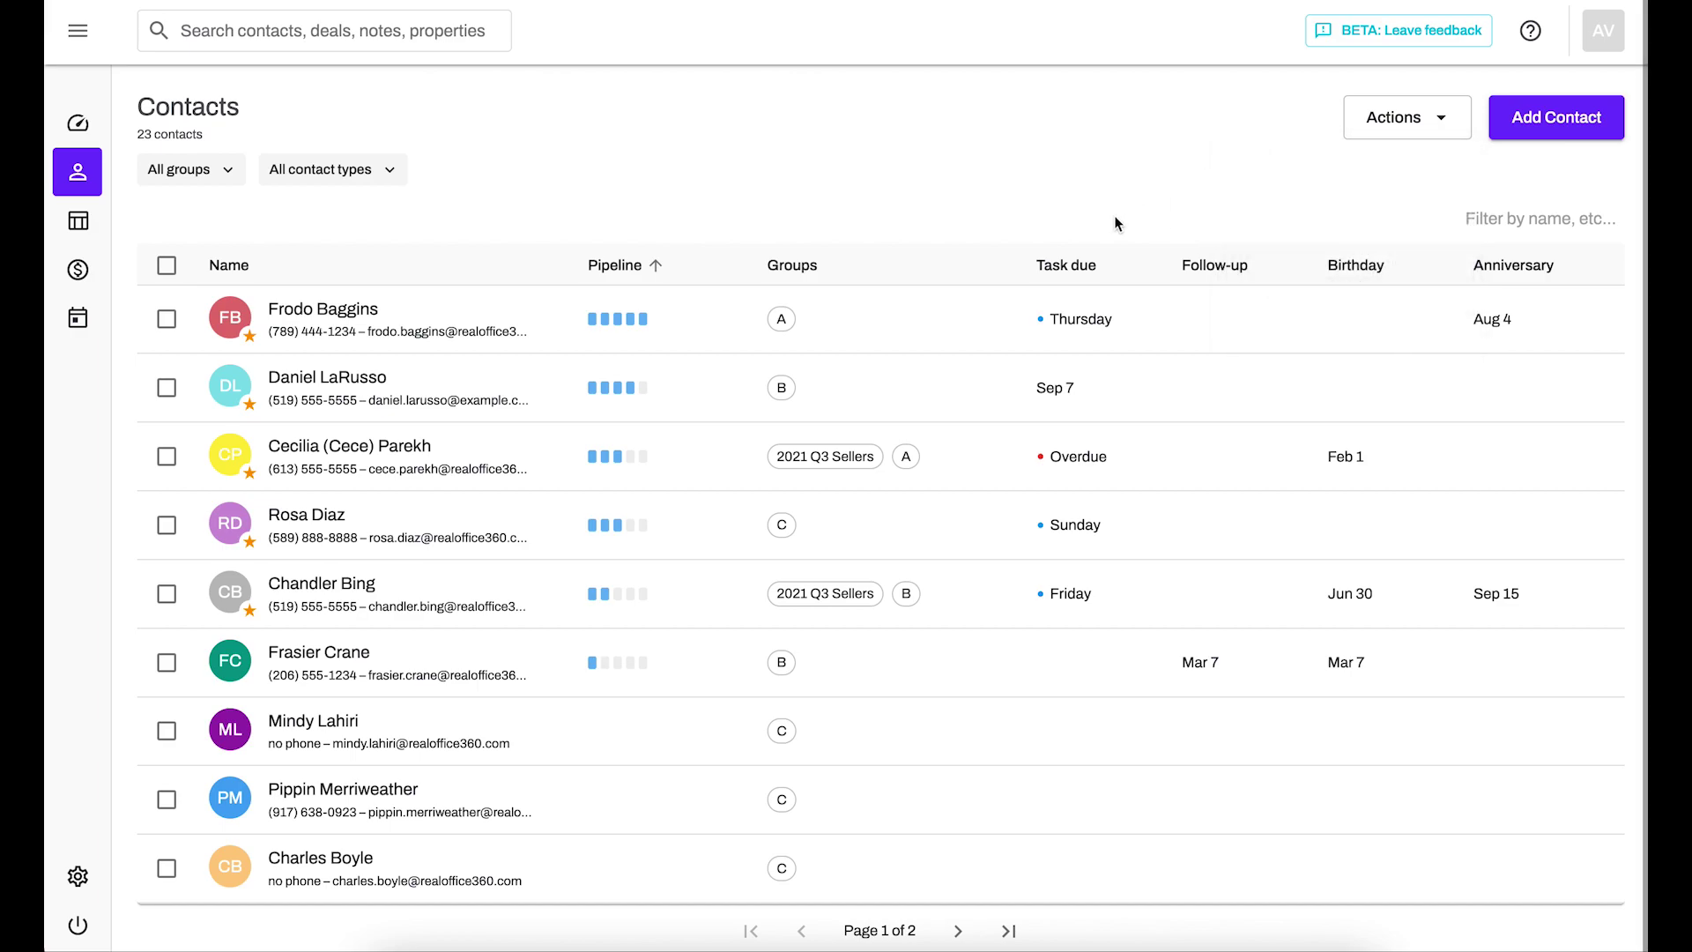
{"action": "left_click", "coordinate": [1479, 221]}
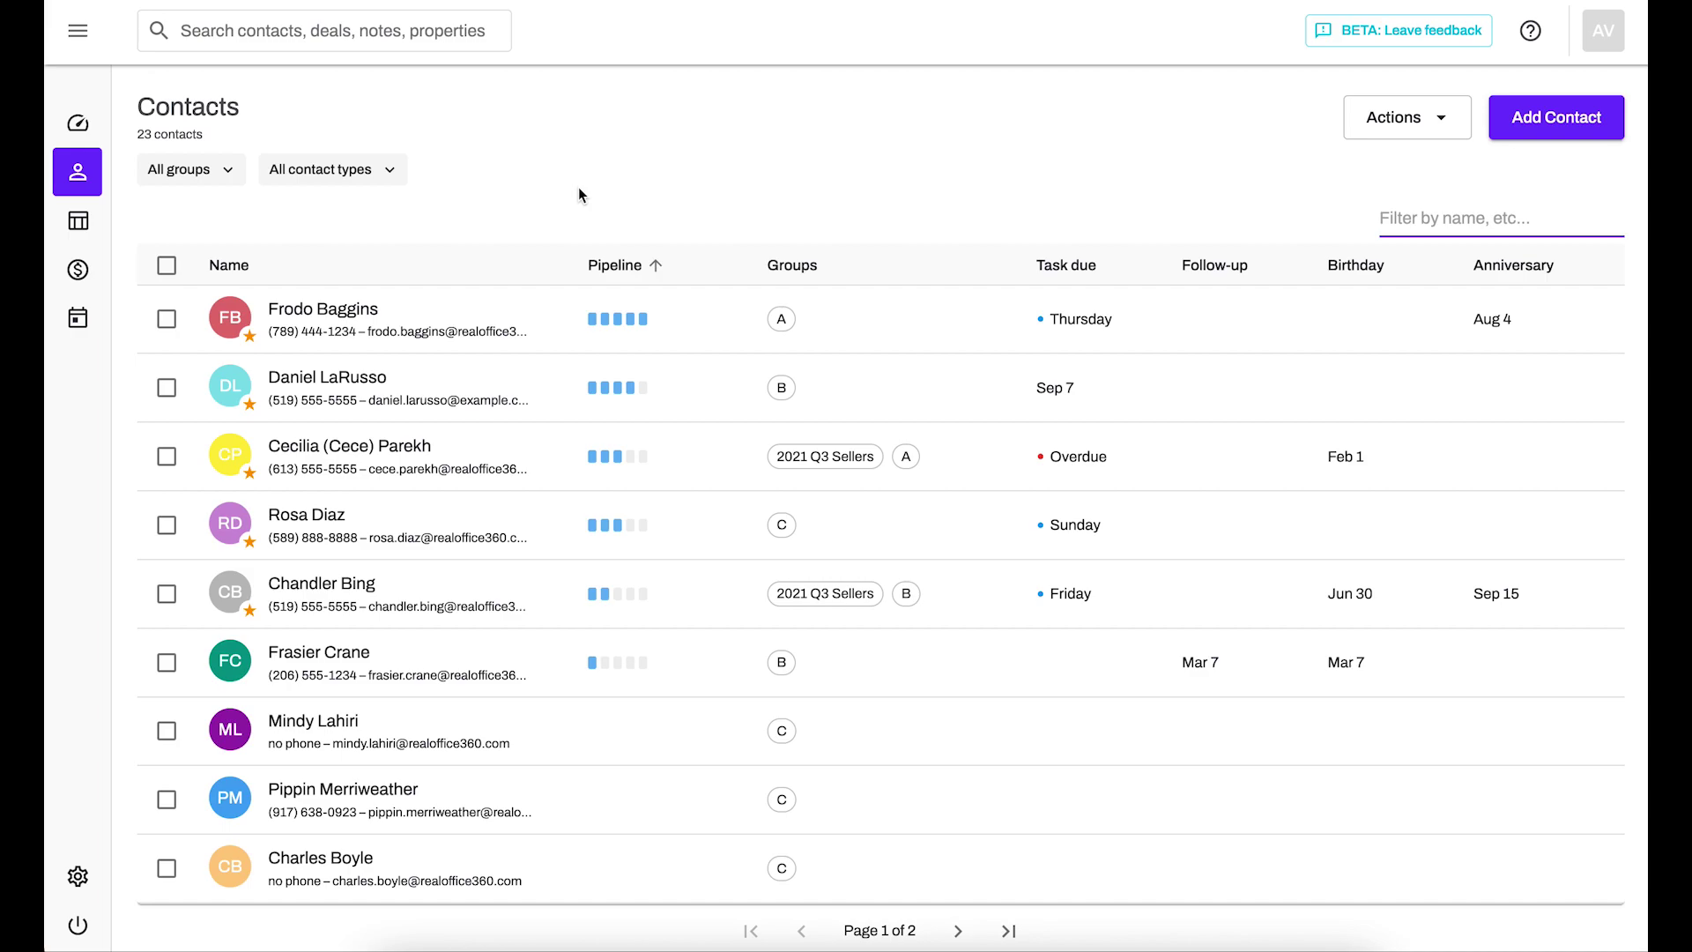
{"action": "left_click", "coordinate": [579, 188]}
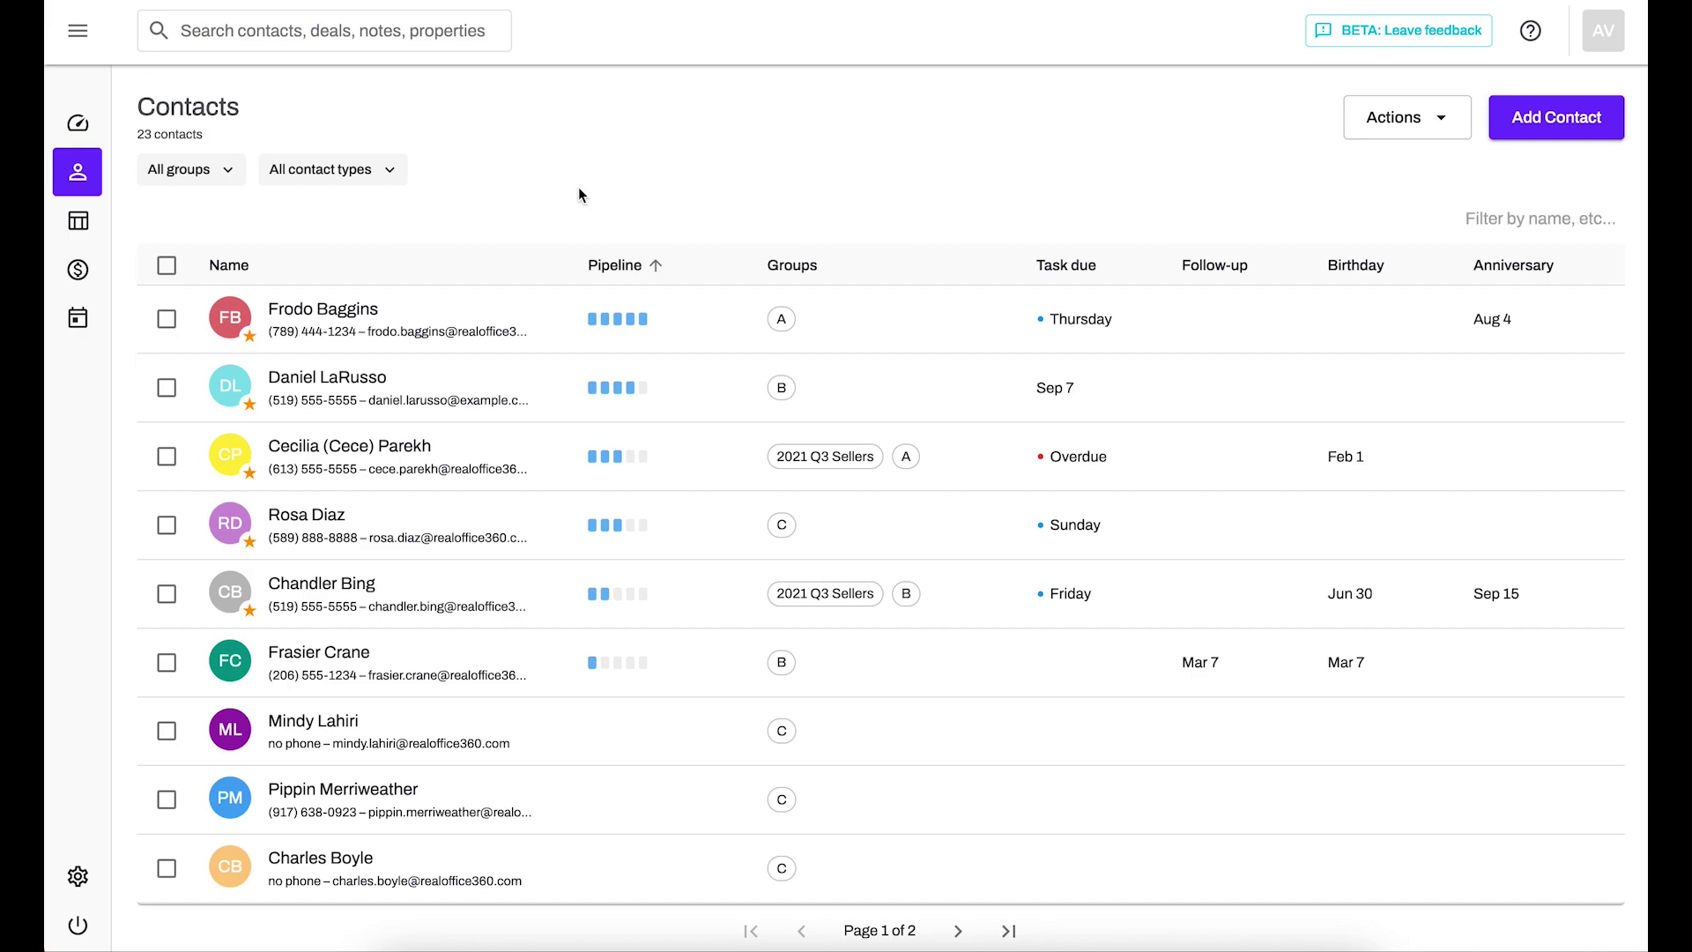
Tick the checkboxes of the first four contact rows in the list
{"action": "left_click", "coordinate": [167, 321]}
{"action": "left_click", "coordinate": [167, 388]}
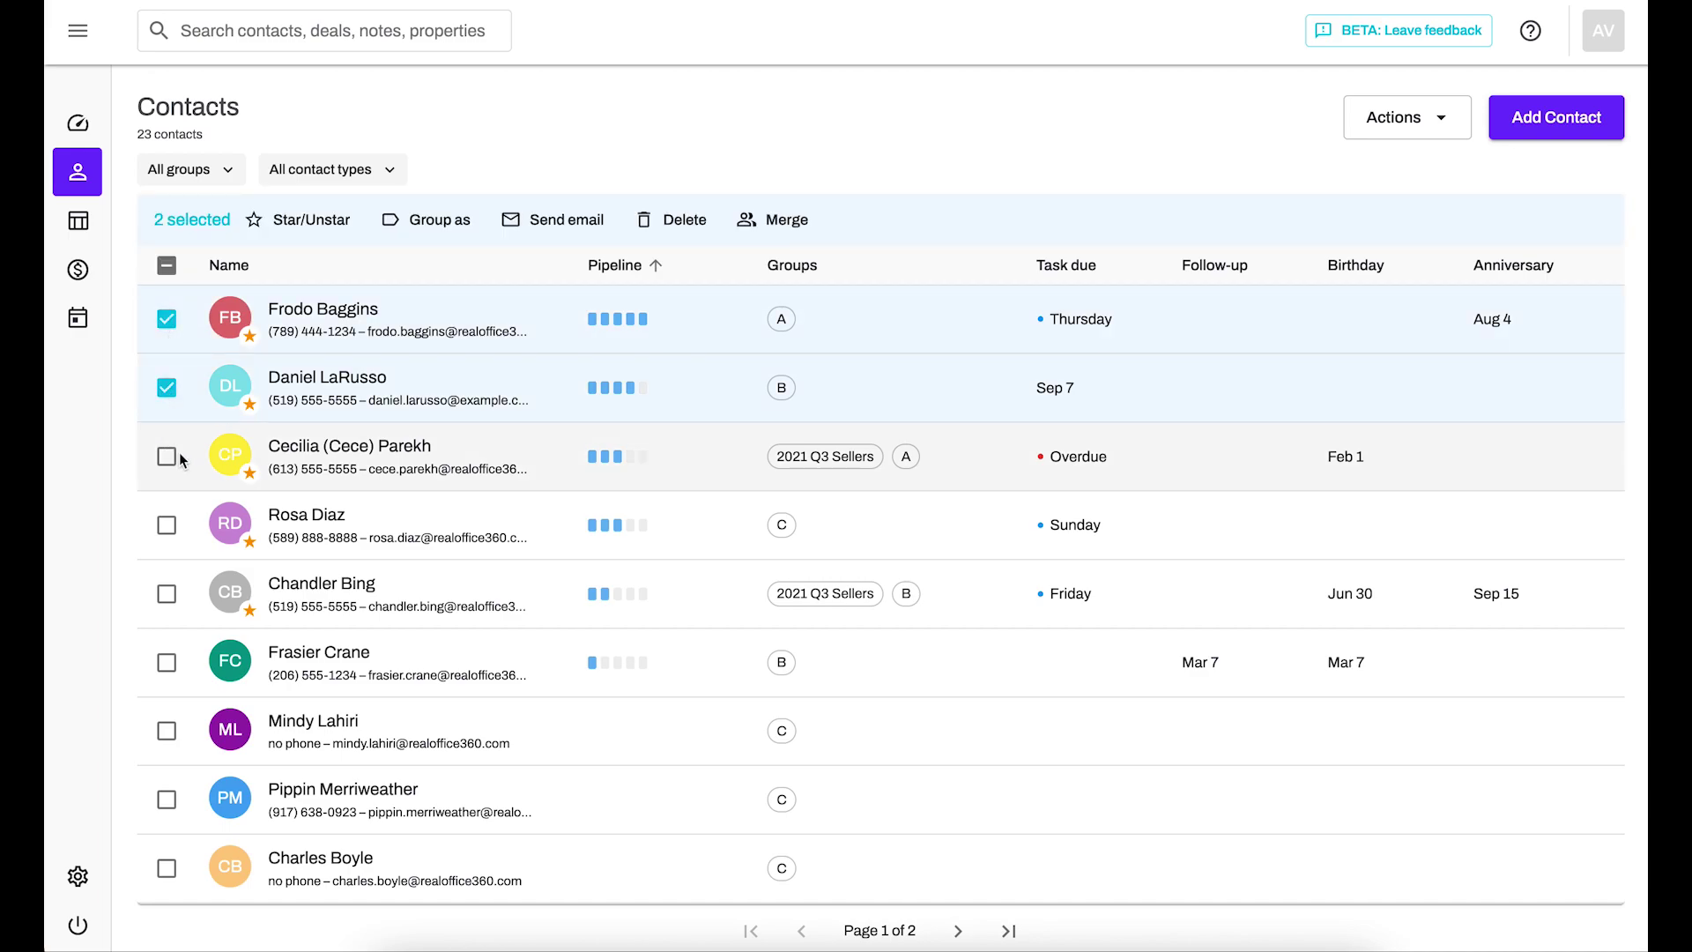
{"action": "left_click", "coordinate": [167, 458]}
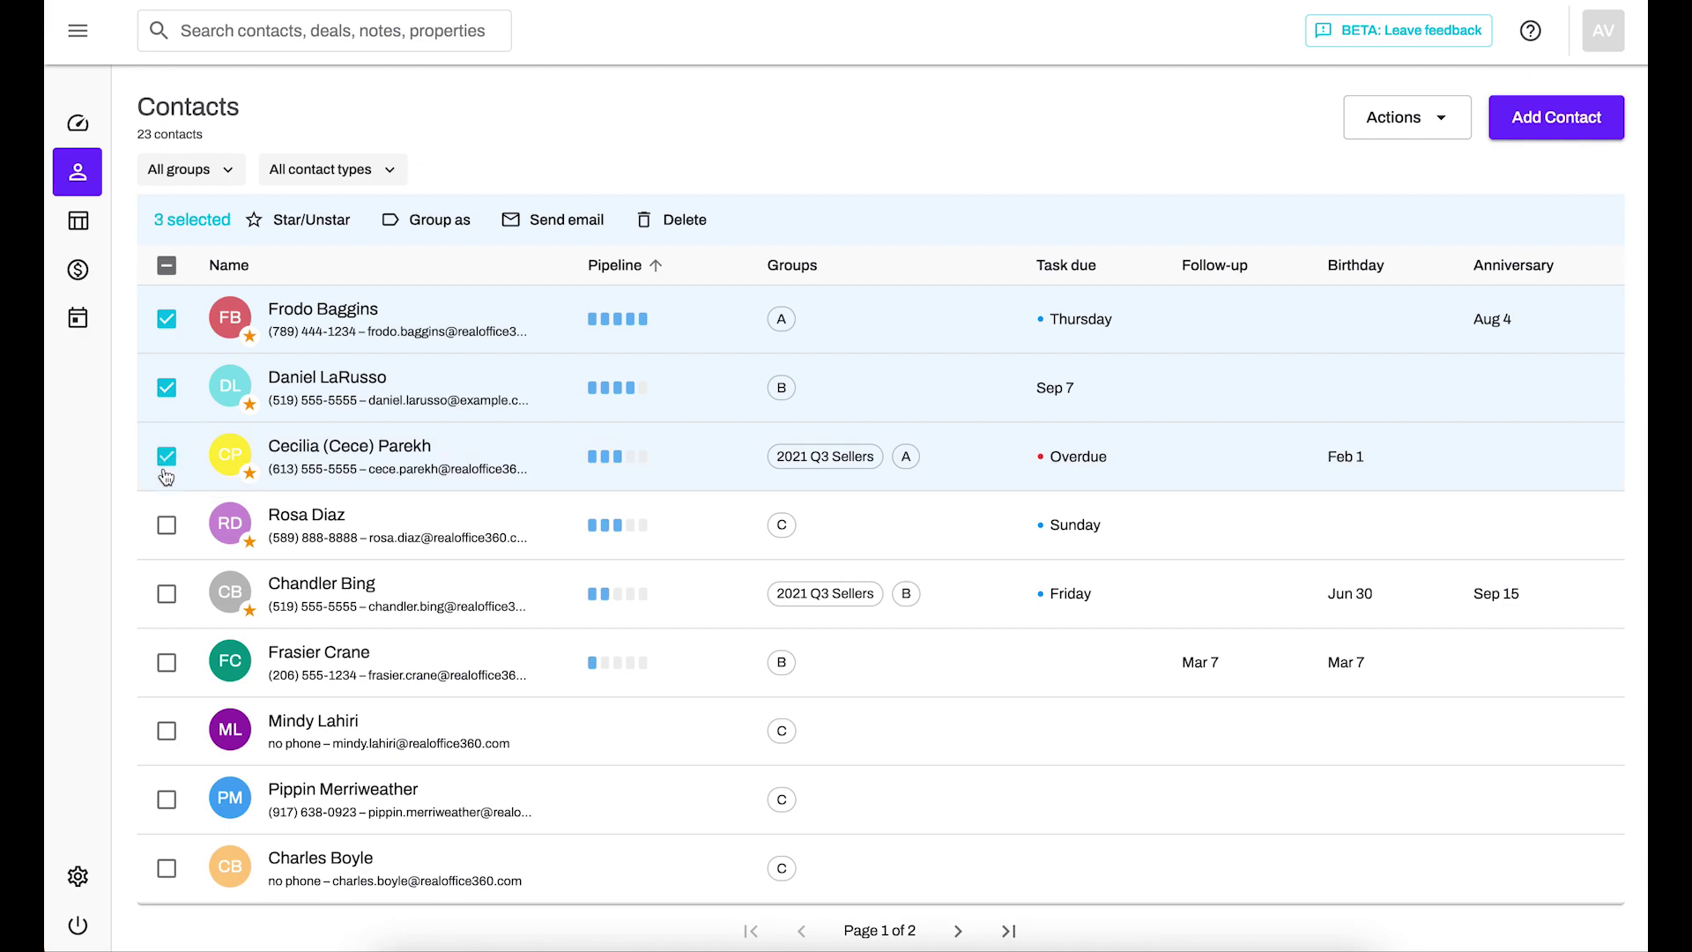
{"action": "left_click", "coordinate": [166, 528]}
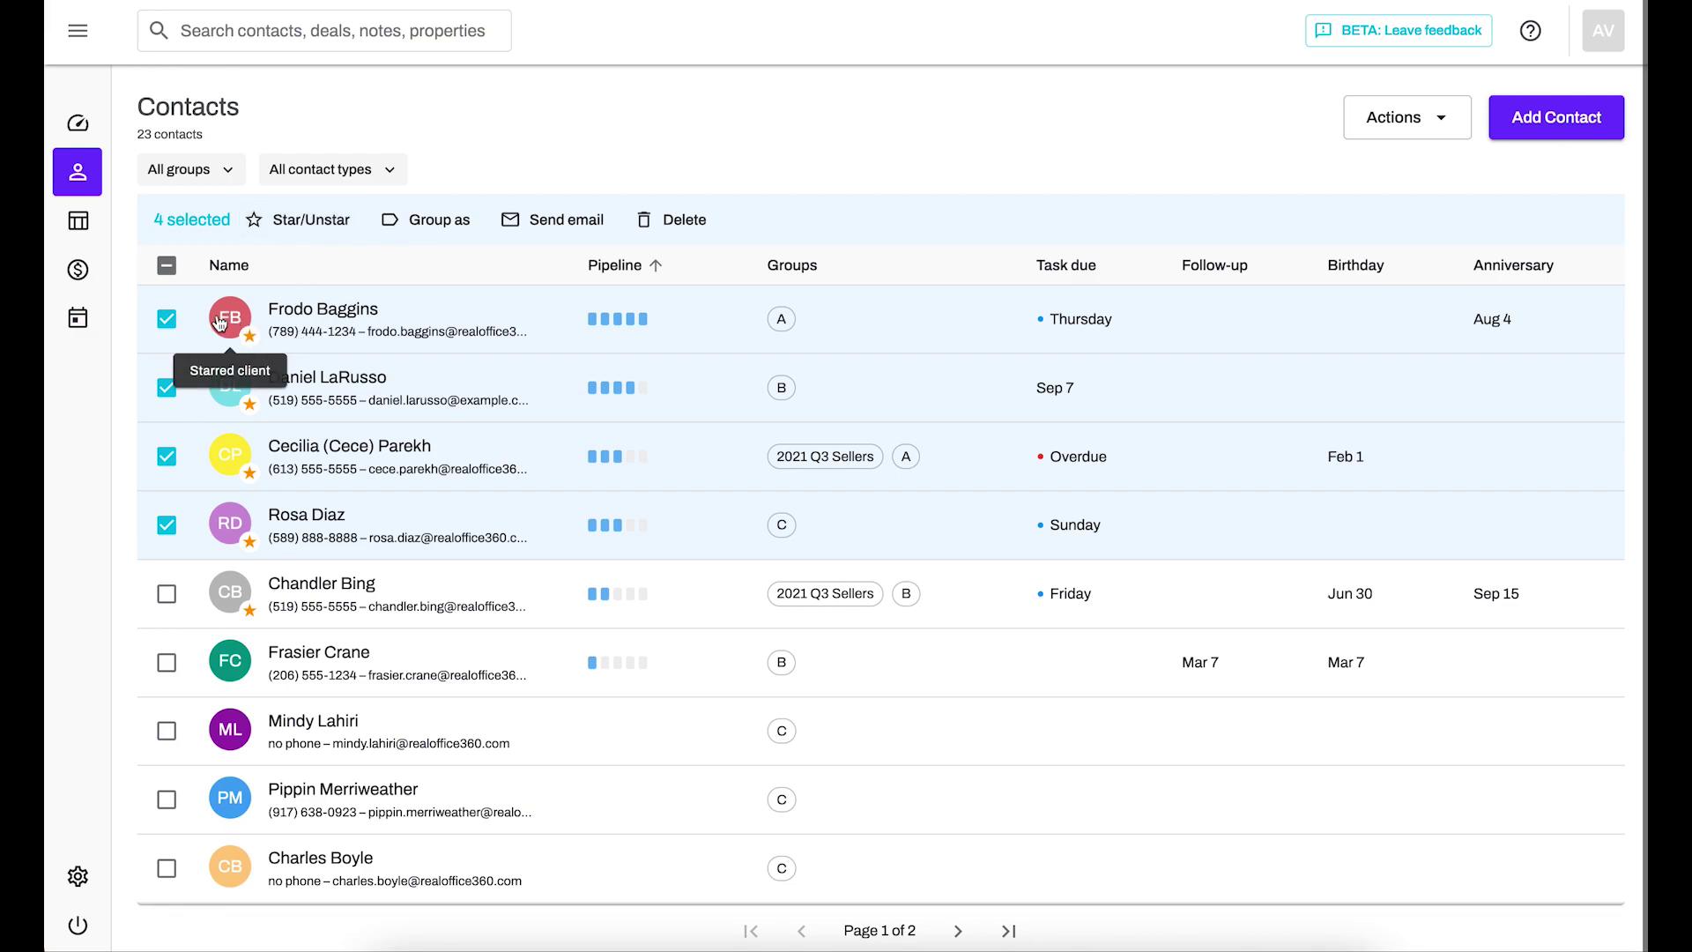
Check the All contact types and Group as dropdowns, closing both without changes
{"action": "left_click", "coordinate": [356, 180]}
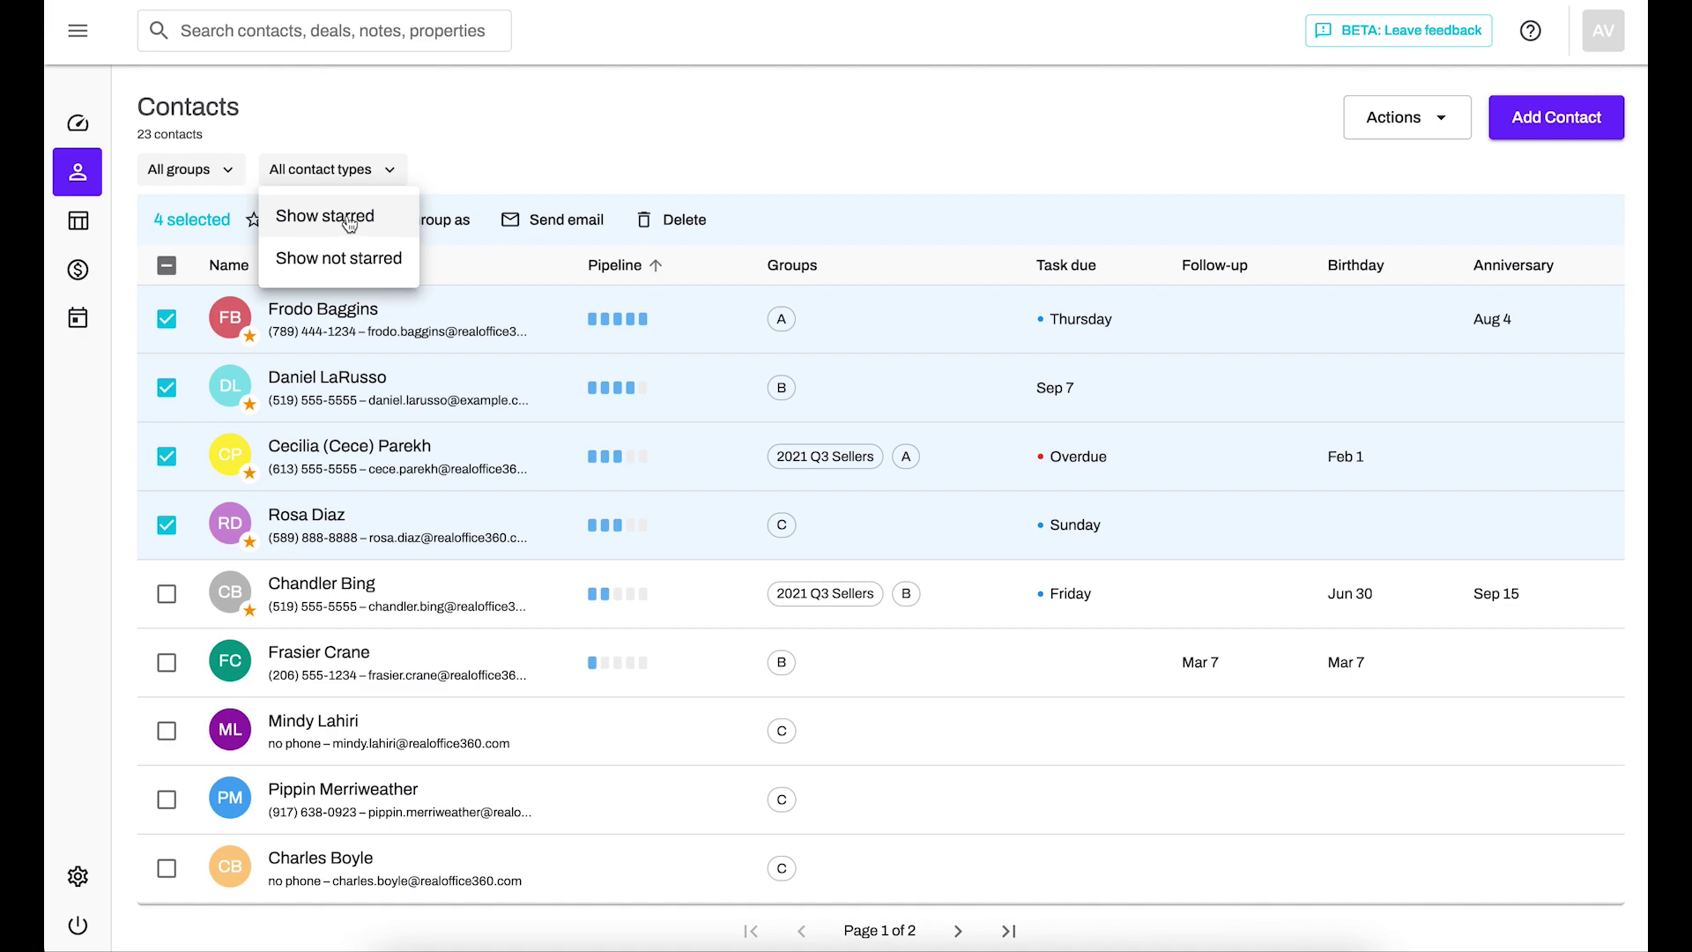
{"action": "left_click", "coordinate": [478, 148]}
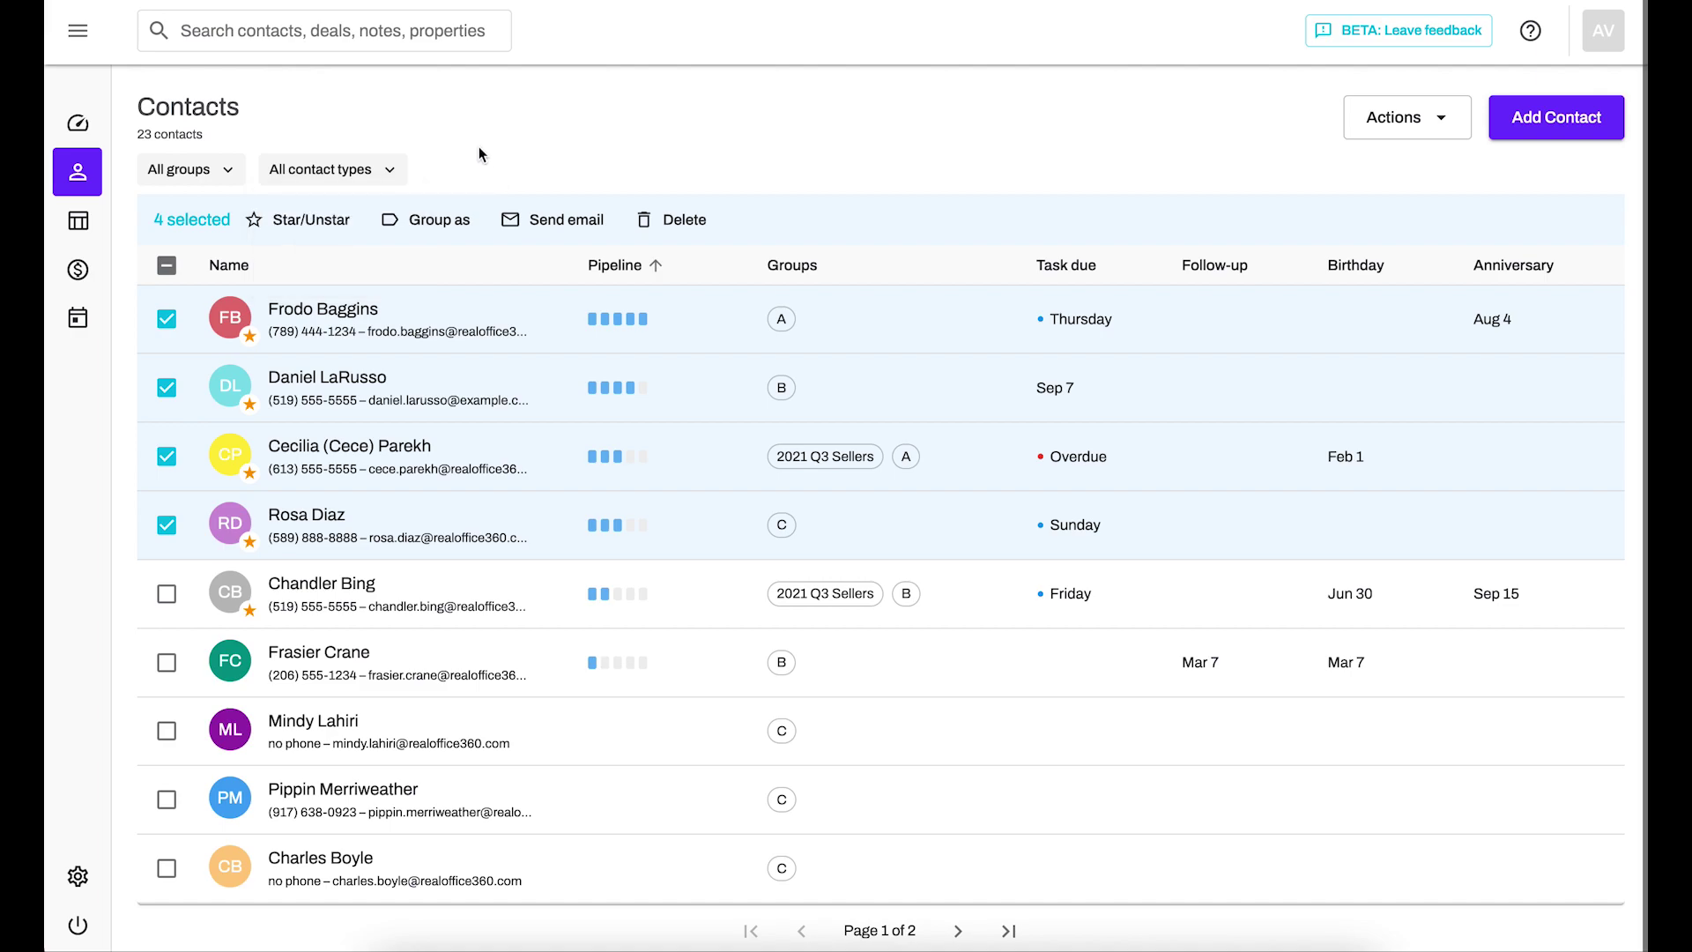
{"action": "left_click", "coordinate": [406, 226]}
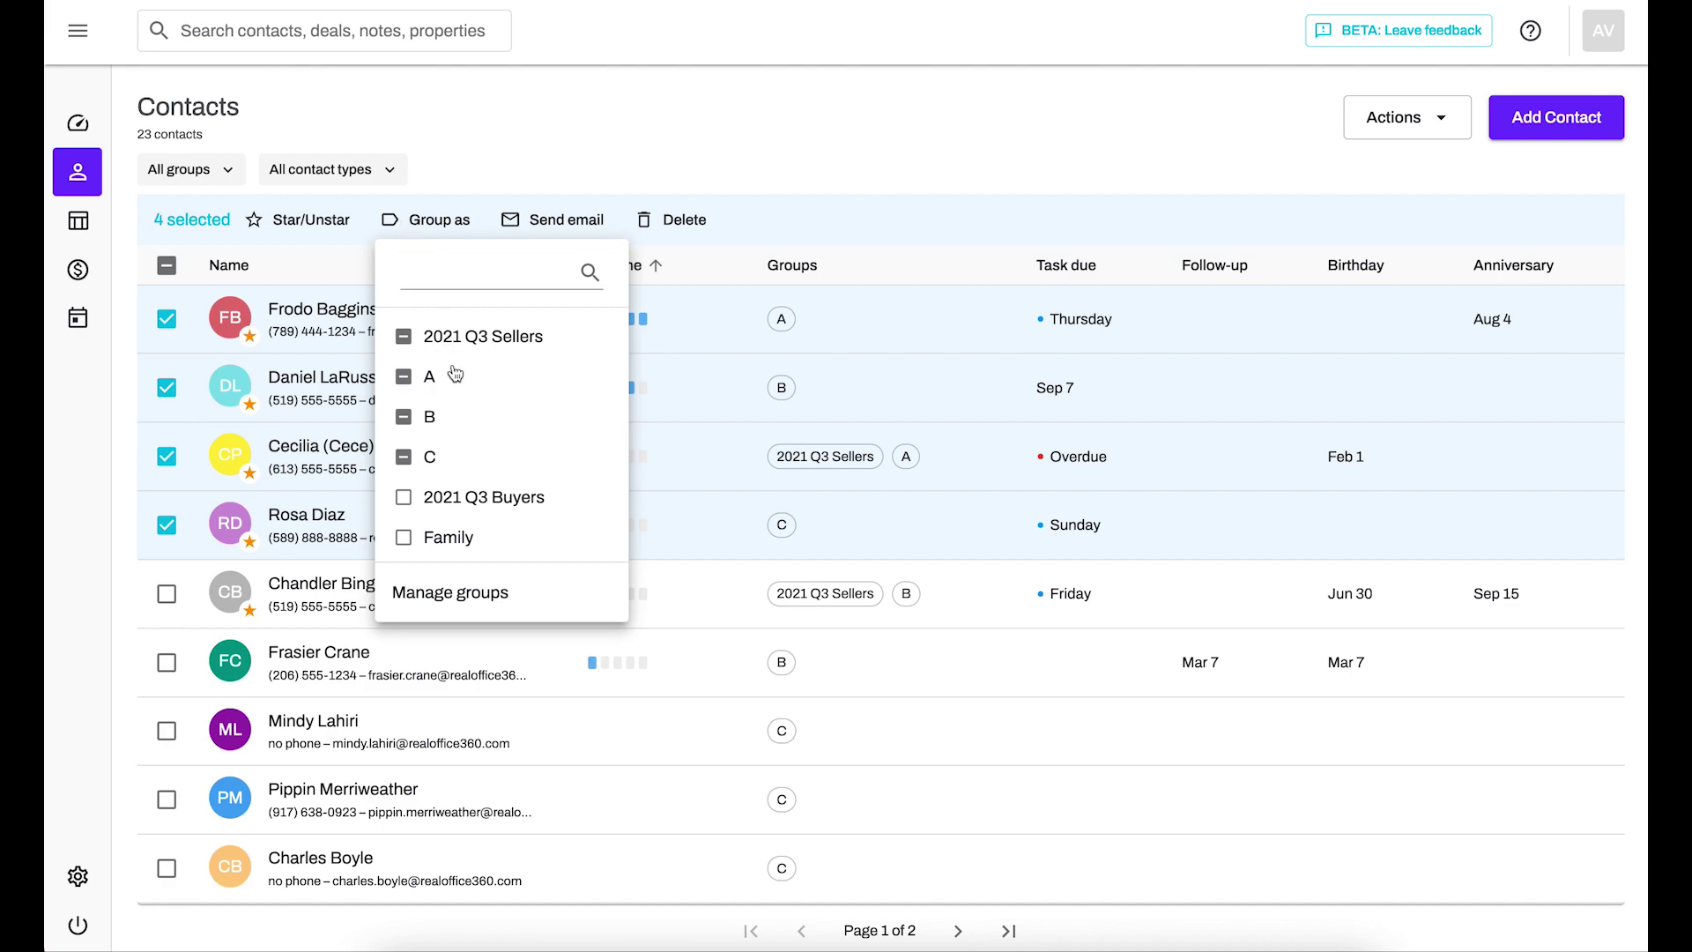
{"action": "left_click", "coordinate": [499, 132]}
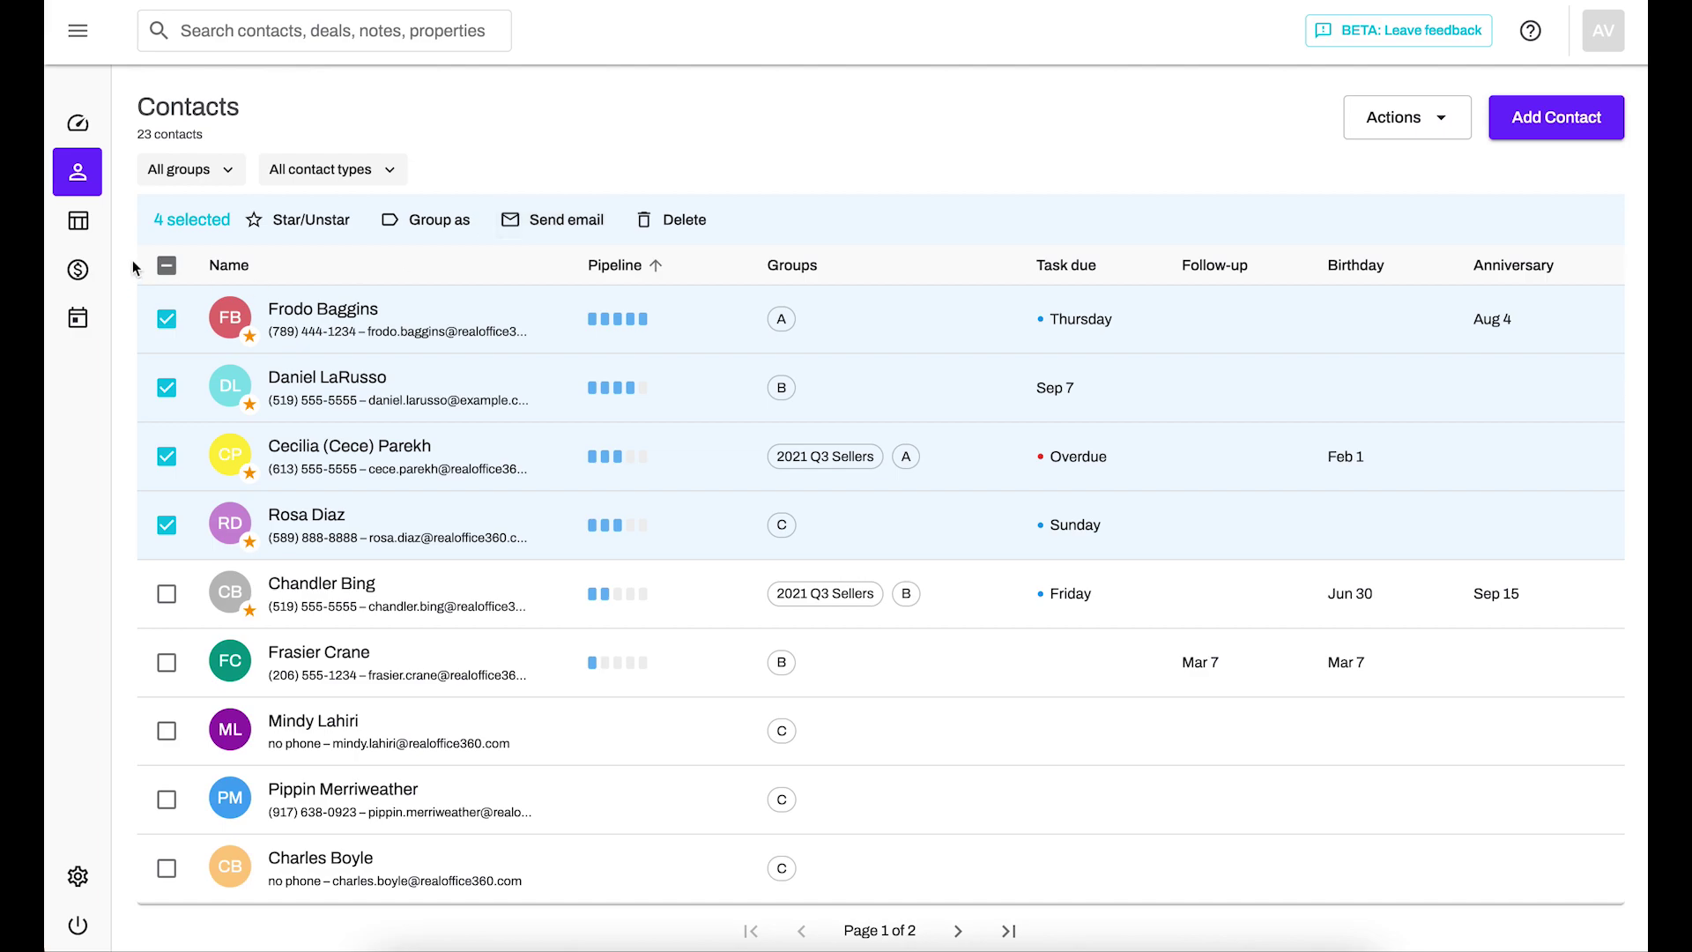
Clear the selection with the header checkbox, then tick and untick the first two contacts
{"action": "left_click", "coordinate": [166, 265]}
{"action": "left_click", "coordinate": [167, 320]}
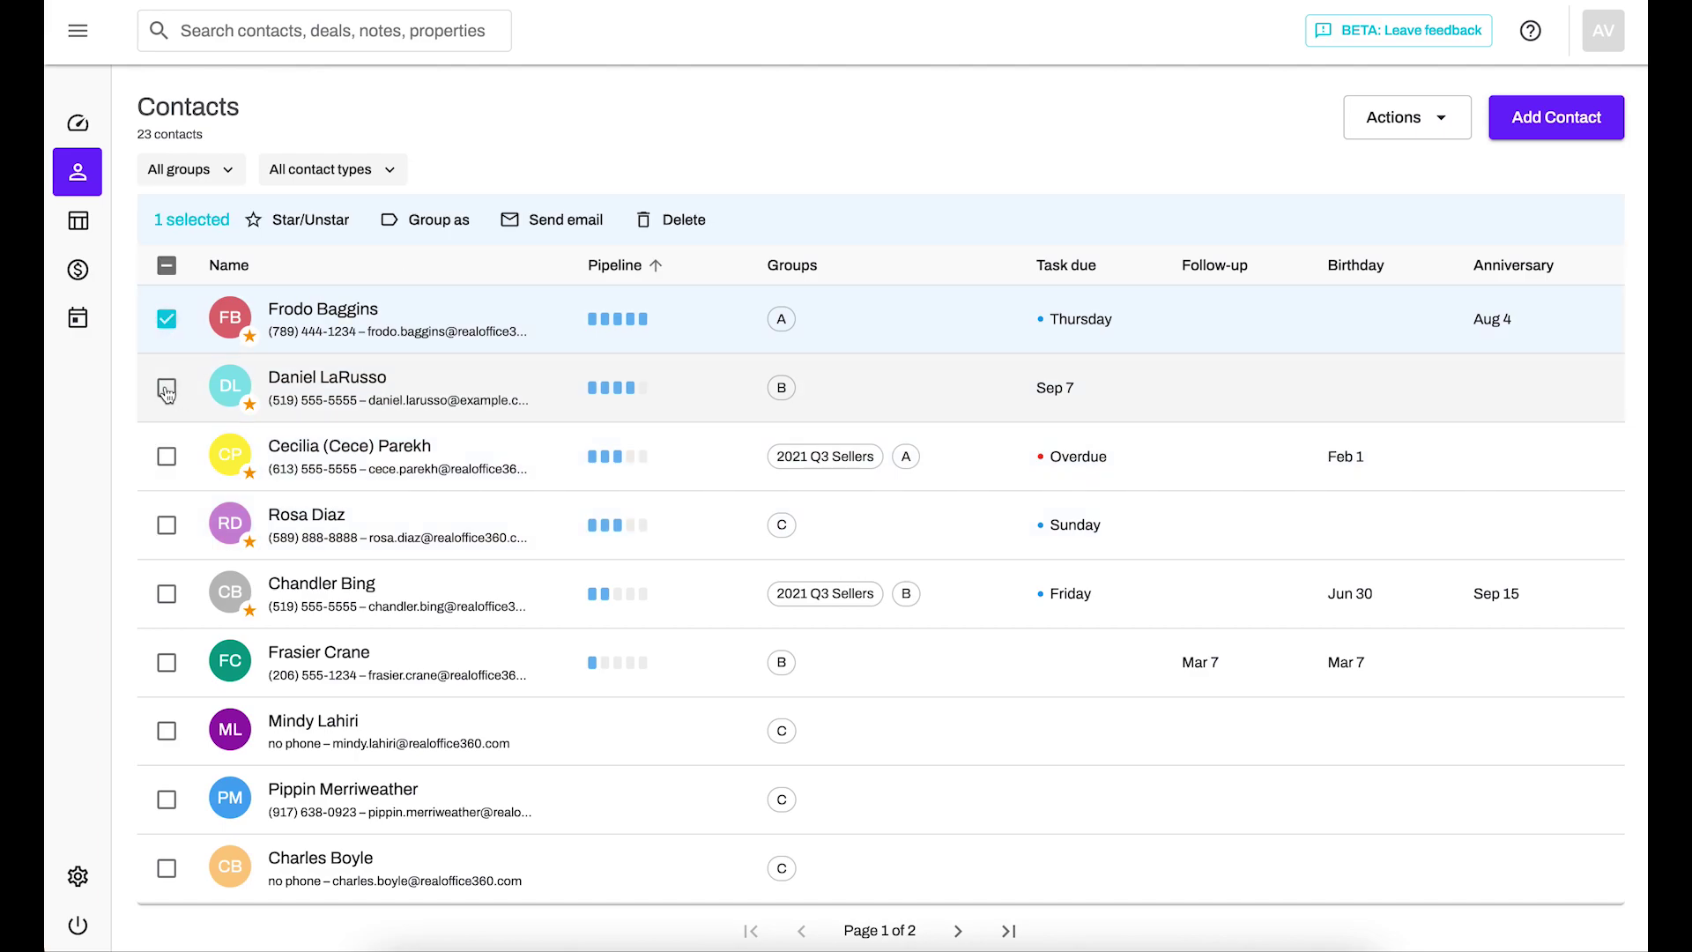
{"action": "left_click", "coordinate": [167, 388]}
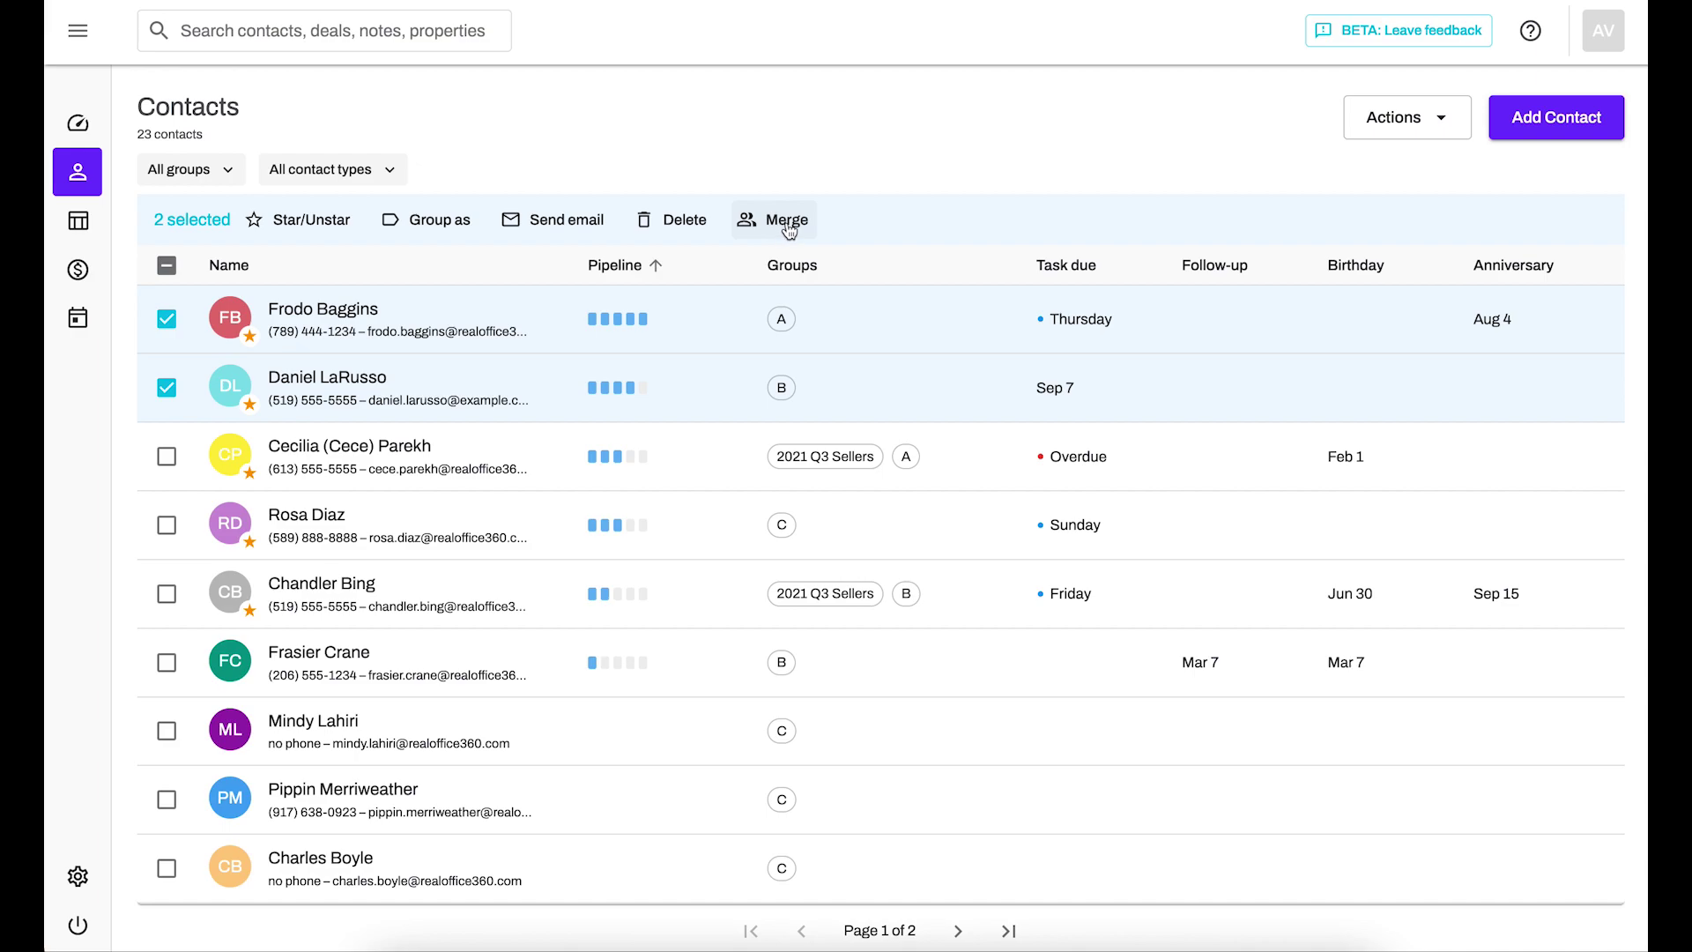
{"action": "left_click", "coordinate": [166, 391]}
{"action": "left_click", "coordinate": [166, 319]}
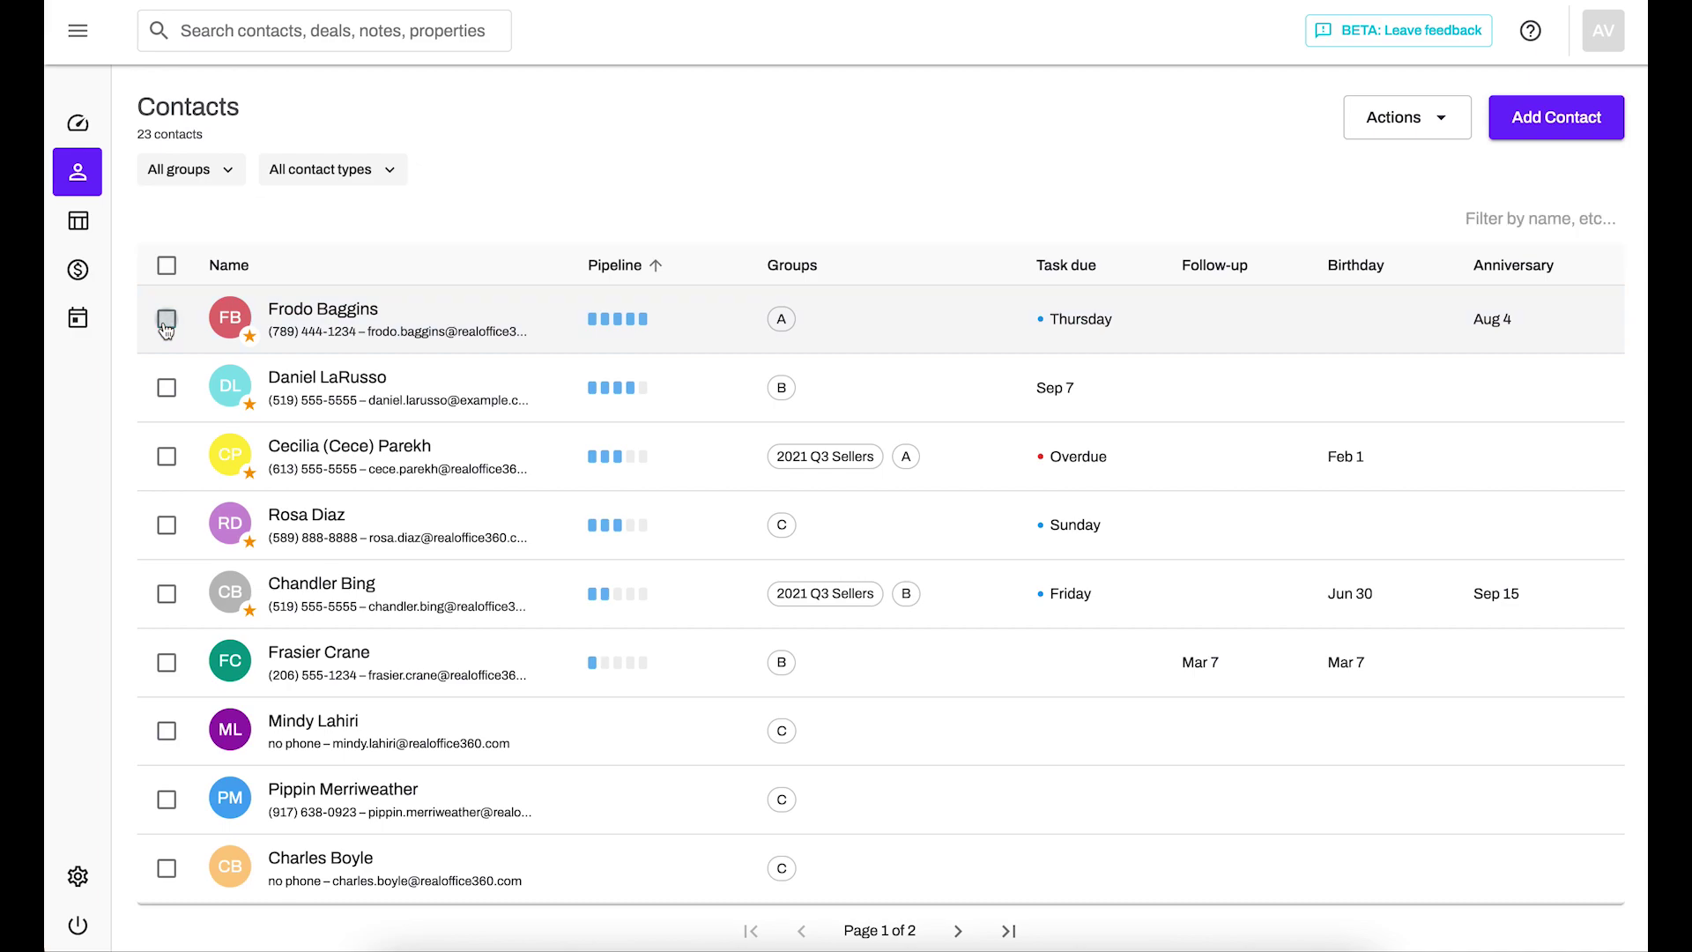
Sort contacts by the Groups column and open the first contact's full record
{"action": "left_click", "coordinate": [831, 267]}
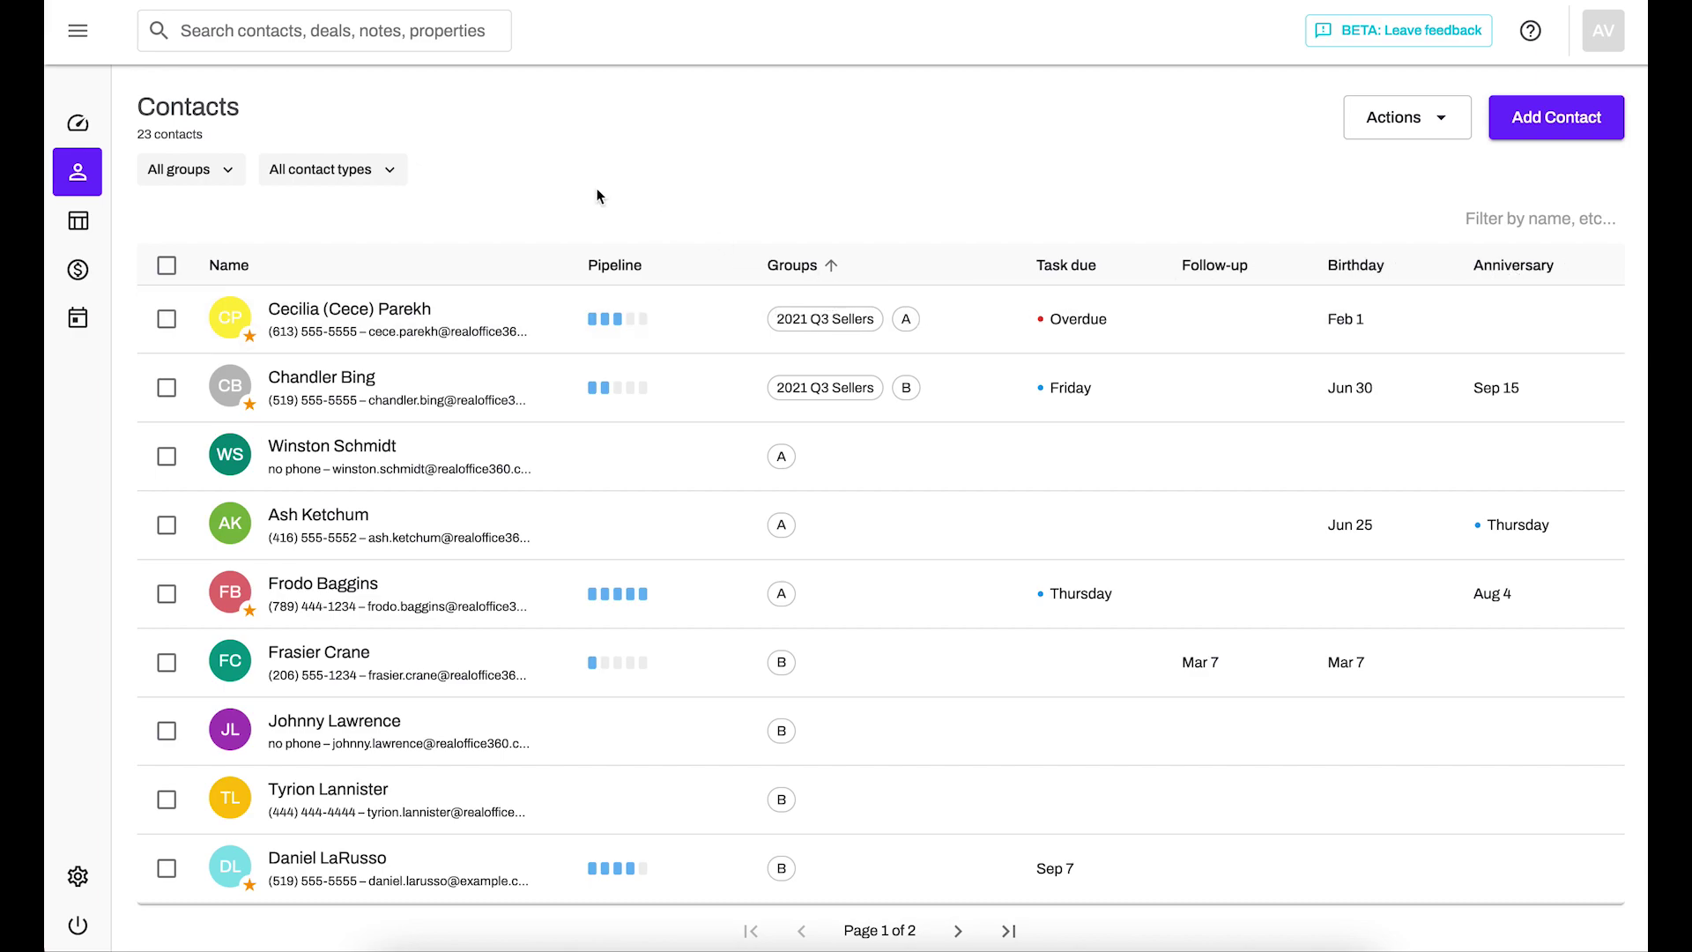
{"action": "left_click", "coordinate": [383, 330]}
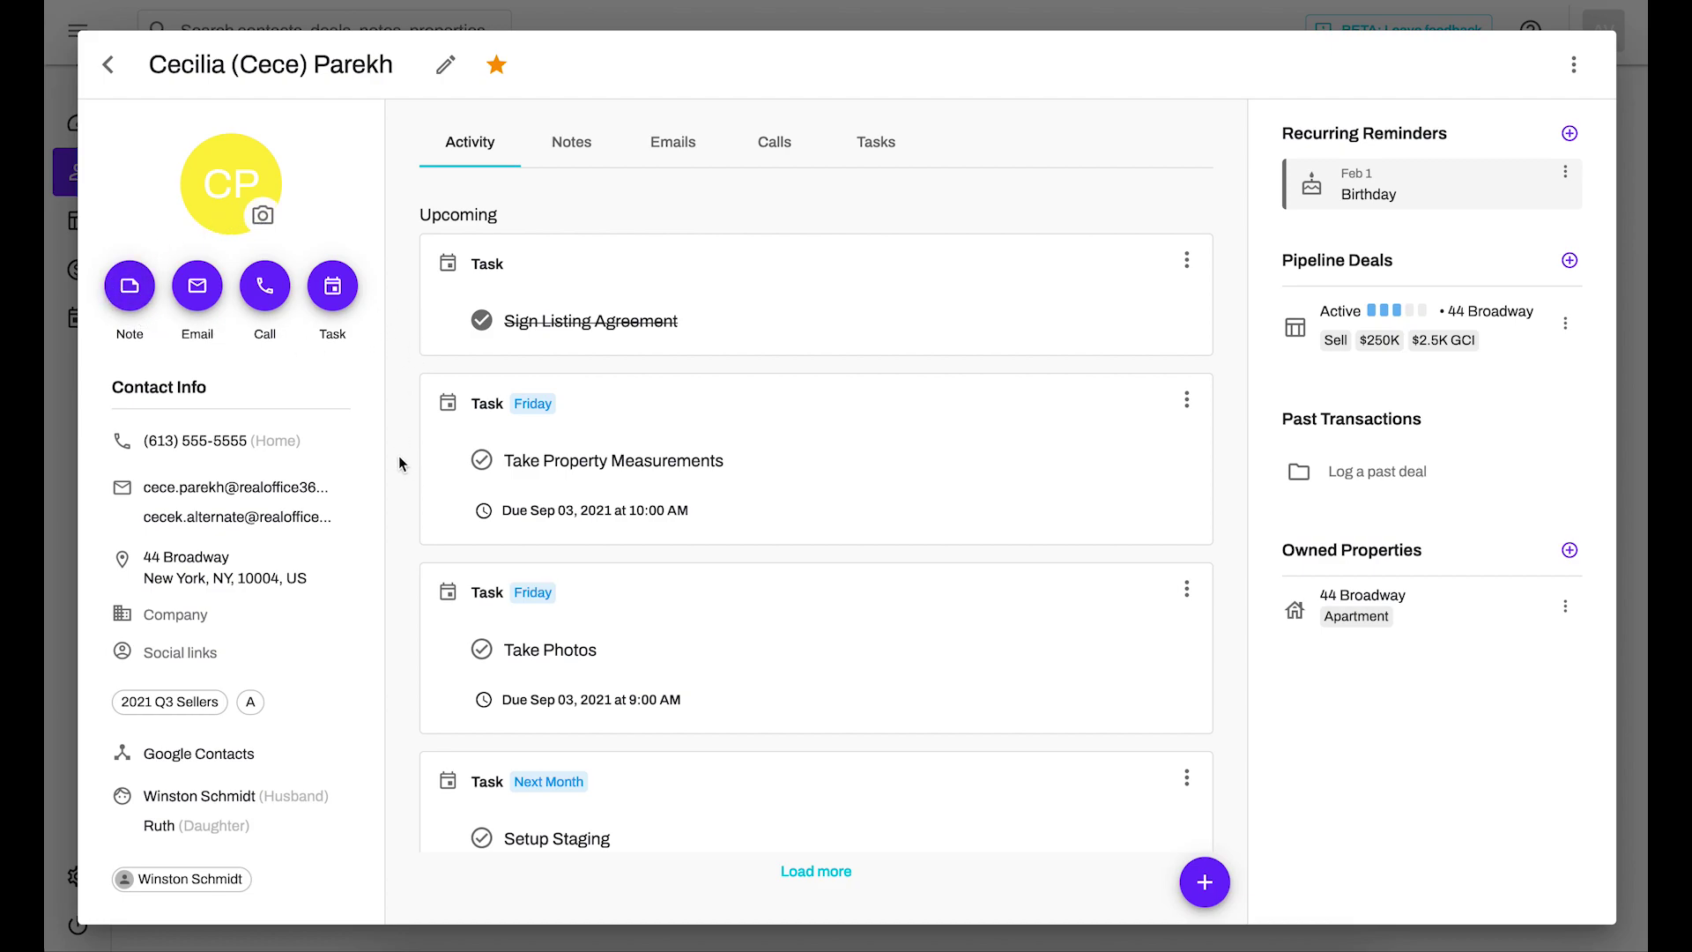
Add a second phone number entry, cancel it, then select the Google Contacts field
{"action": "left_click", "coordinate": [199, 450]}
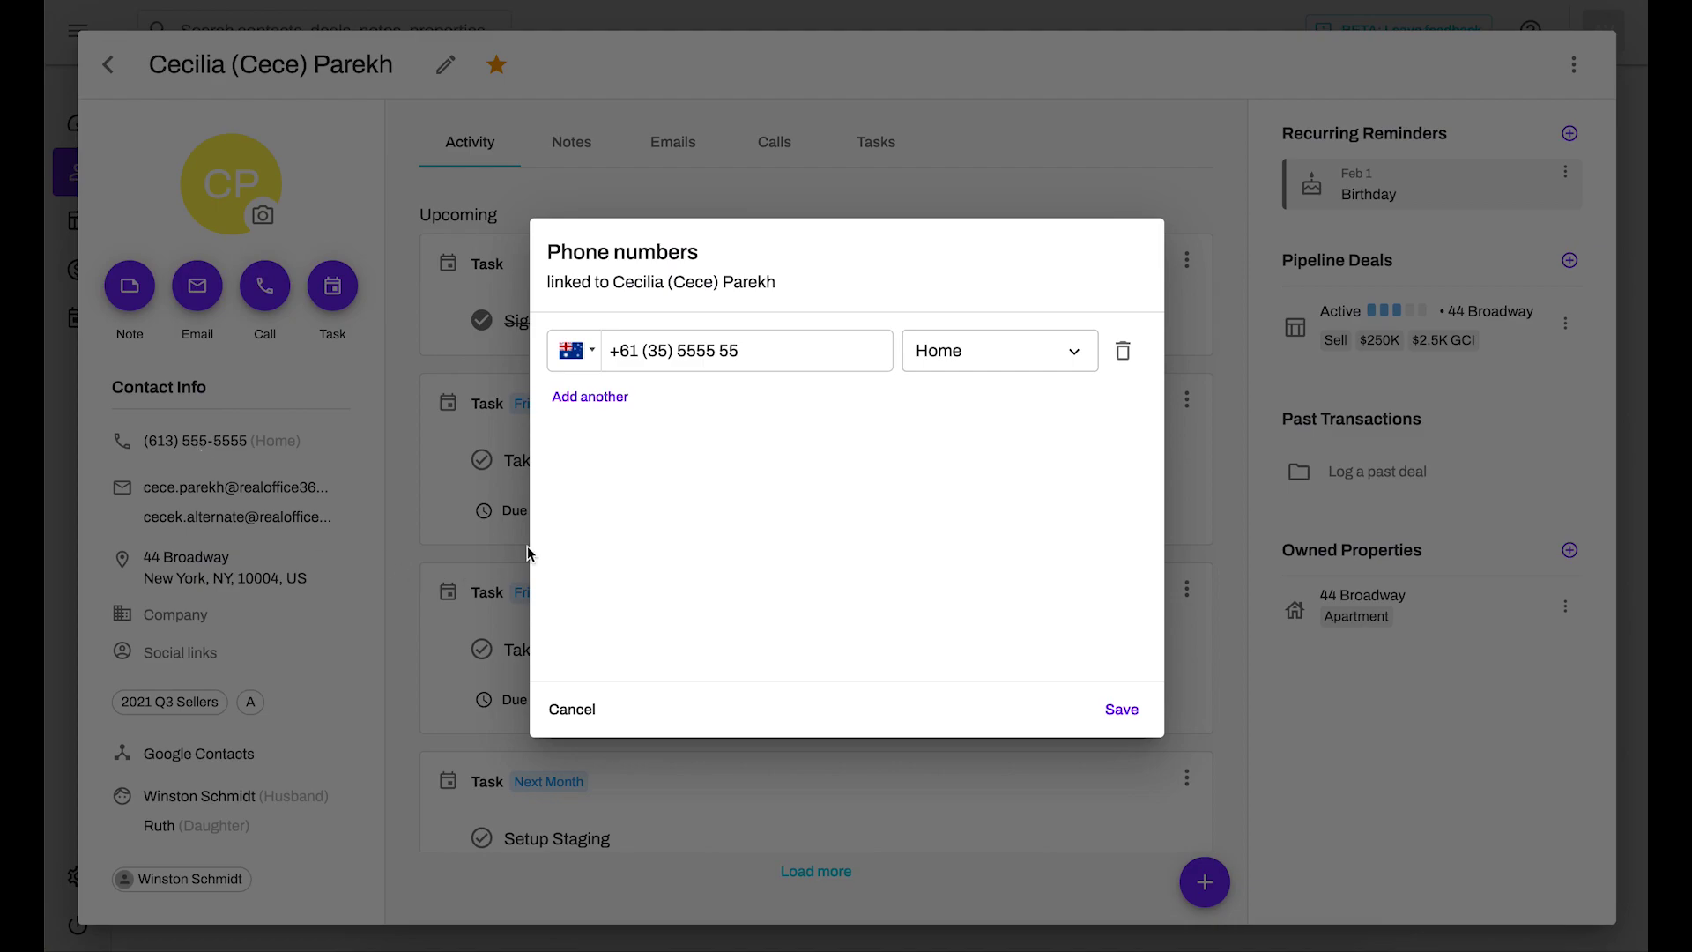
{"action": "left_click", "coordinate": [623, 398]}
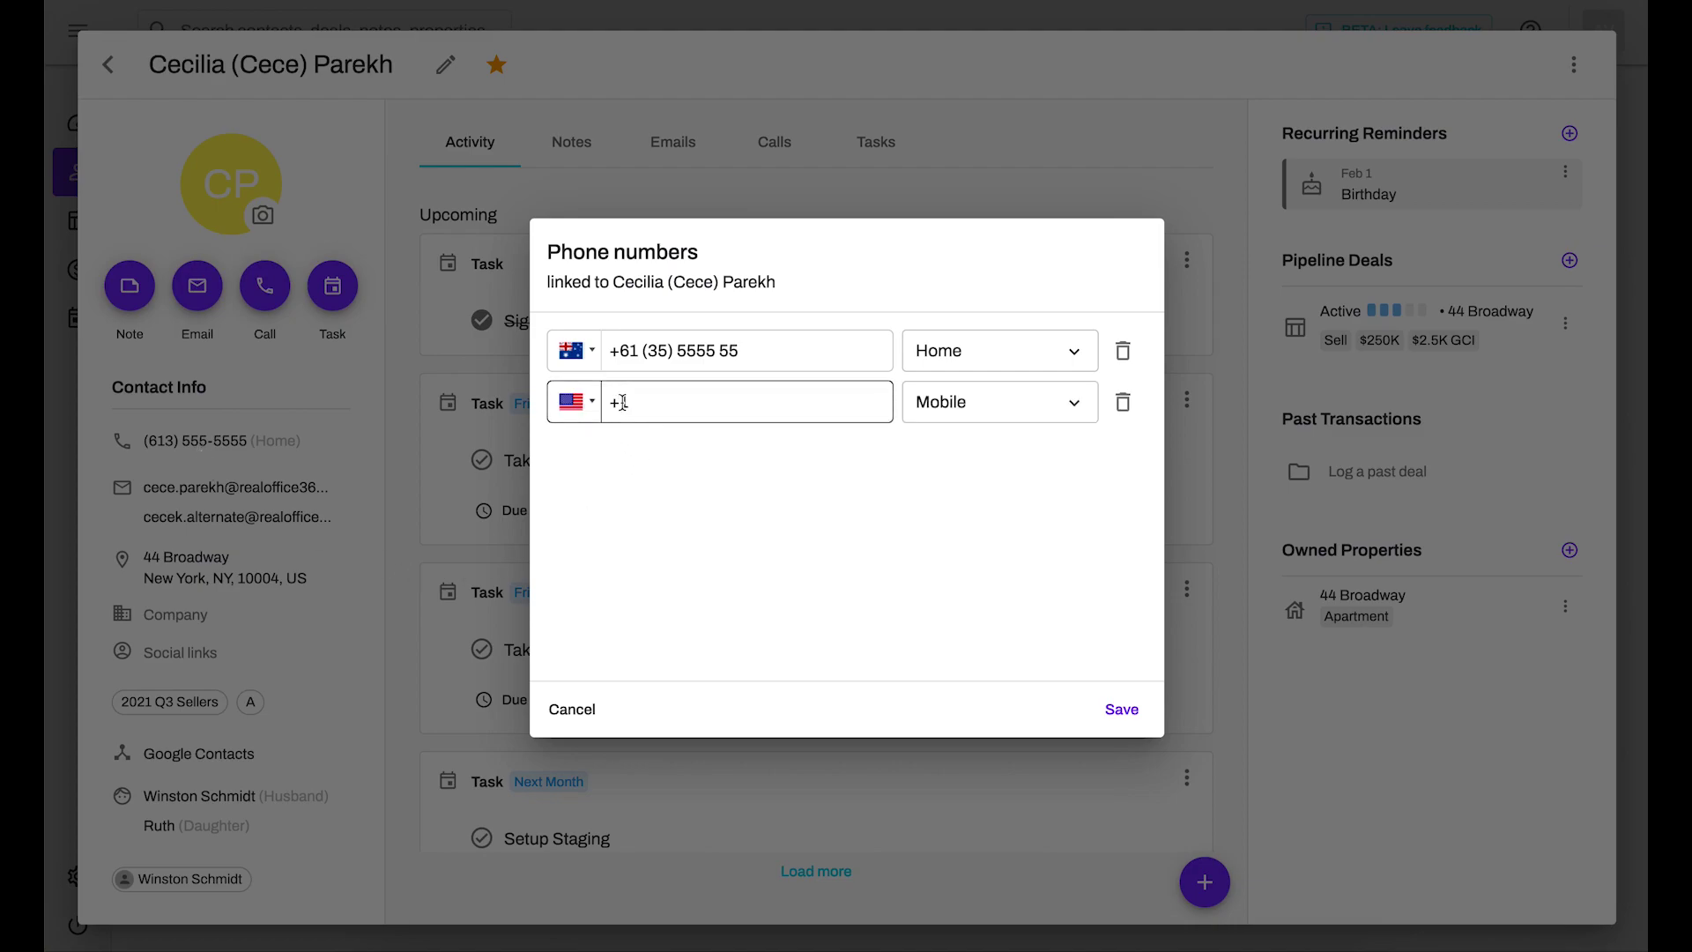
{"action": "left_click", "coordinate": [594, 712]}
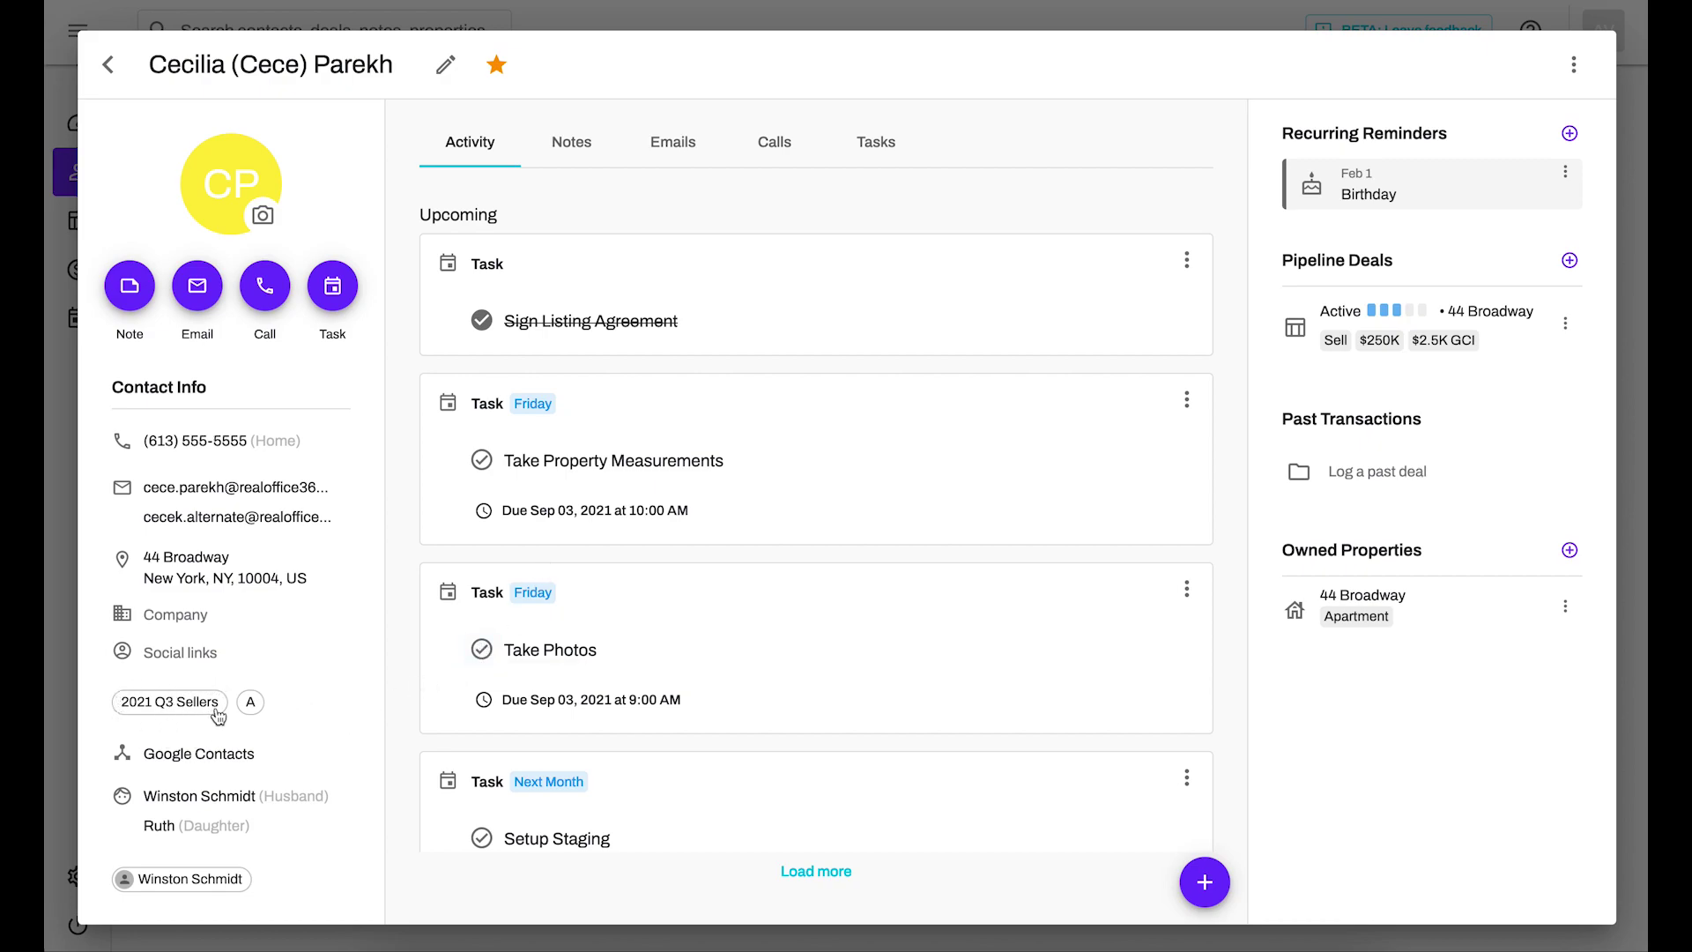
{"action": "left_click", "coordinate": [251, 747]}
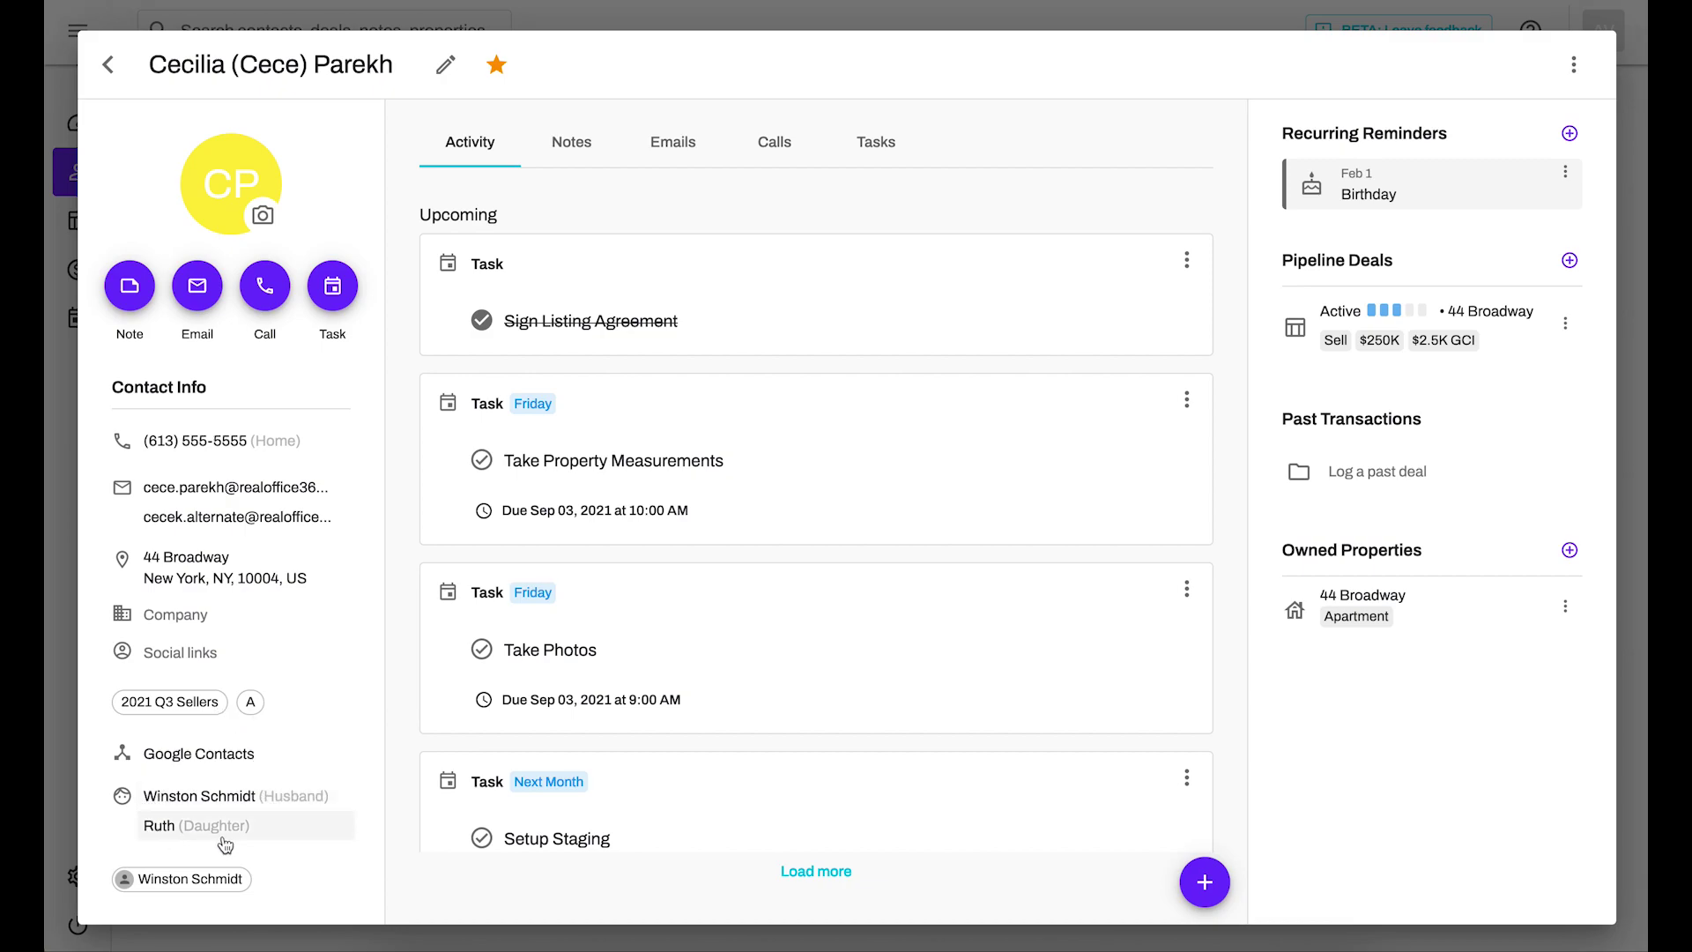
View and close the Family / Relationships window, then open the Linked contacts list
{"action": "left_click", "coordinate": [170, 826]}
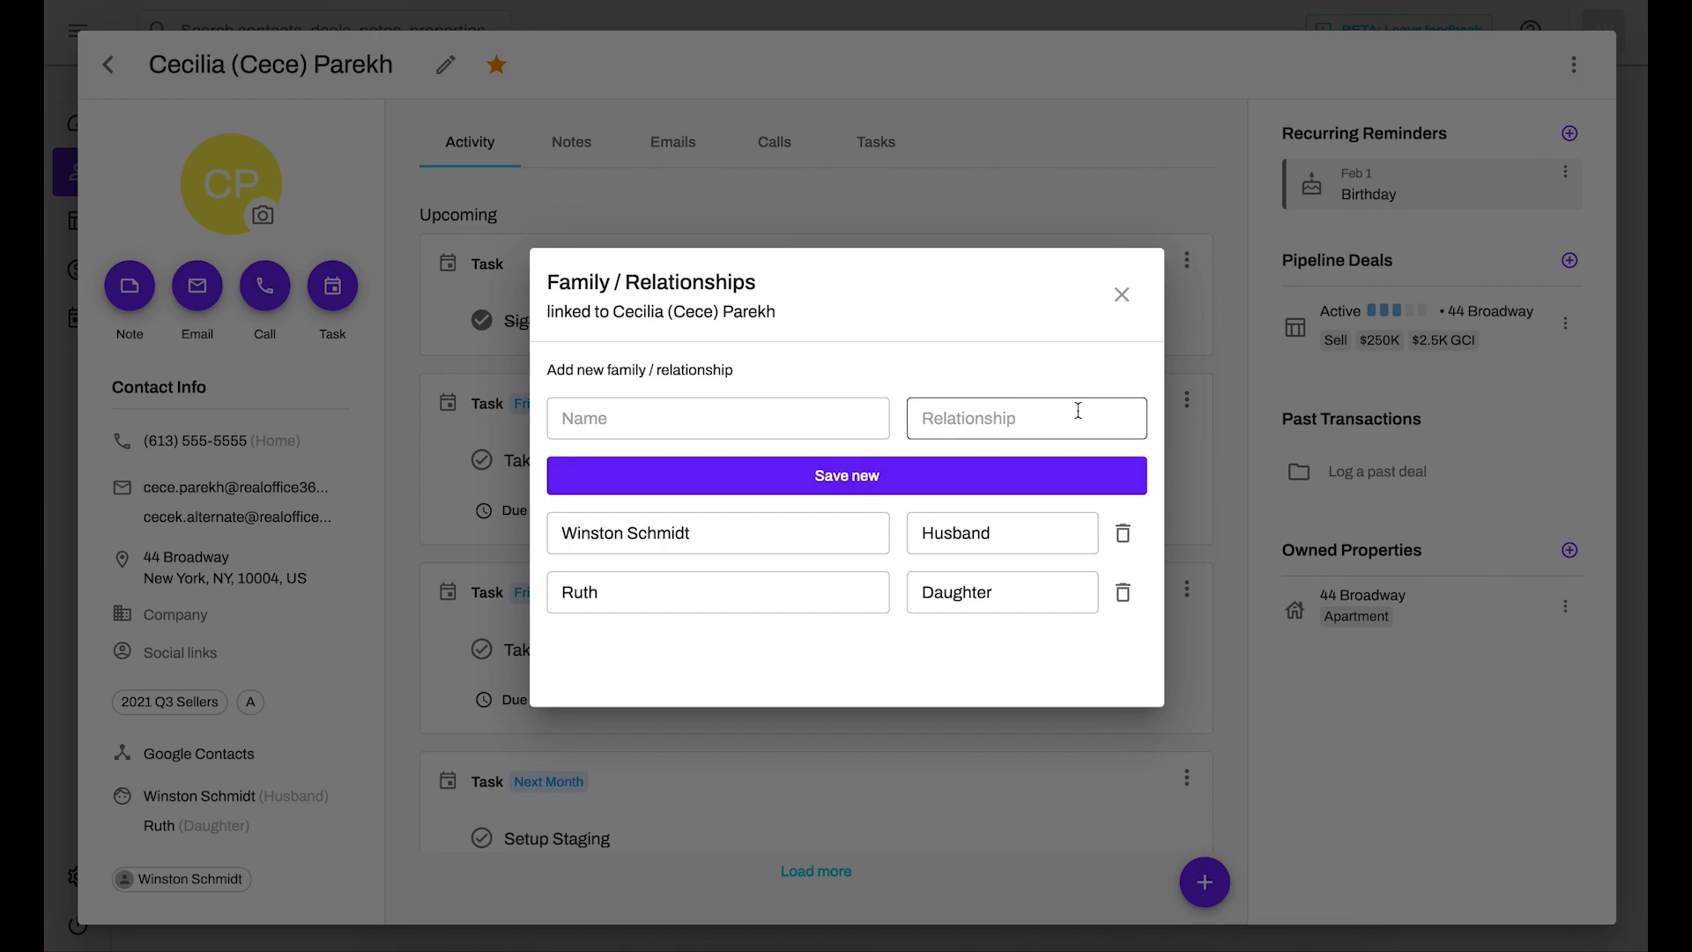
{"action": "left_click", "coordinate": [1124, 294]}
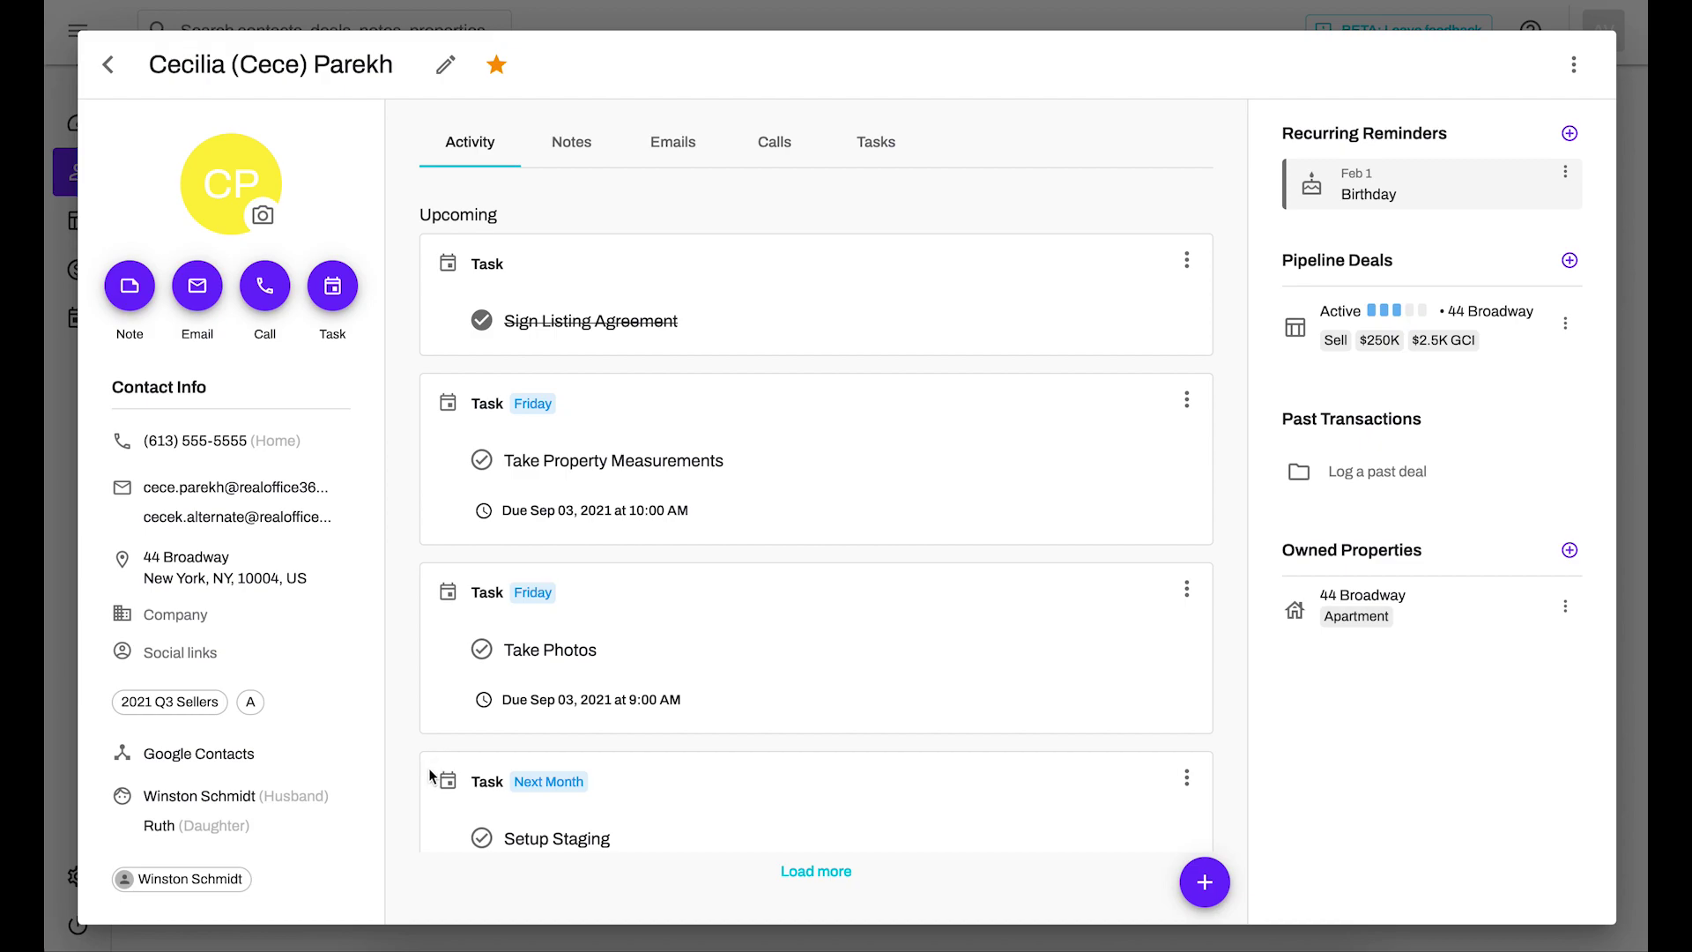
{"action": "left_click", "coordinate": [171, 883]}
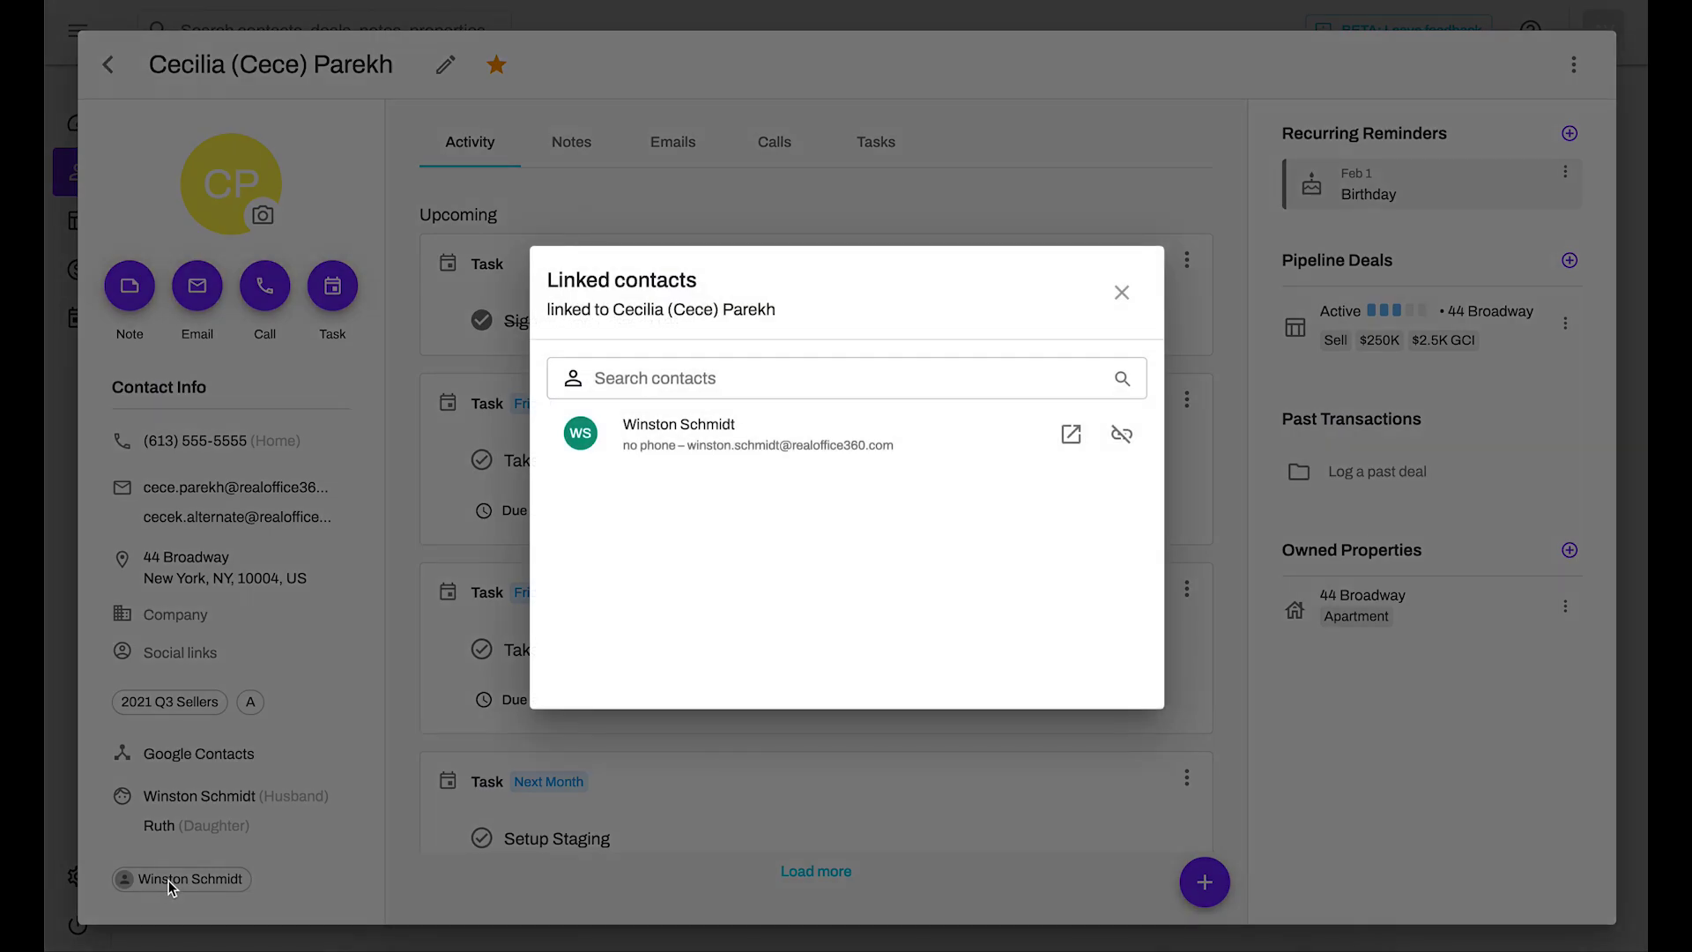
Search for and link another contact, then reopen Linked contacts to confirm two are listed
{"action": "left_click", "coordinate": [654, 385]}
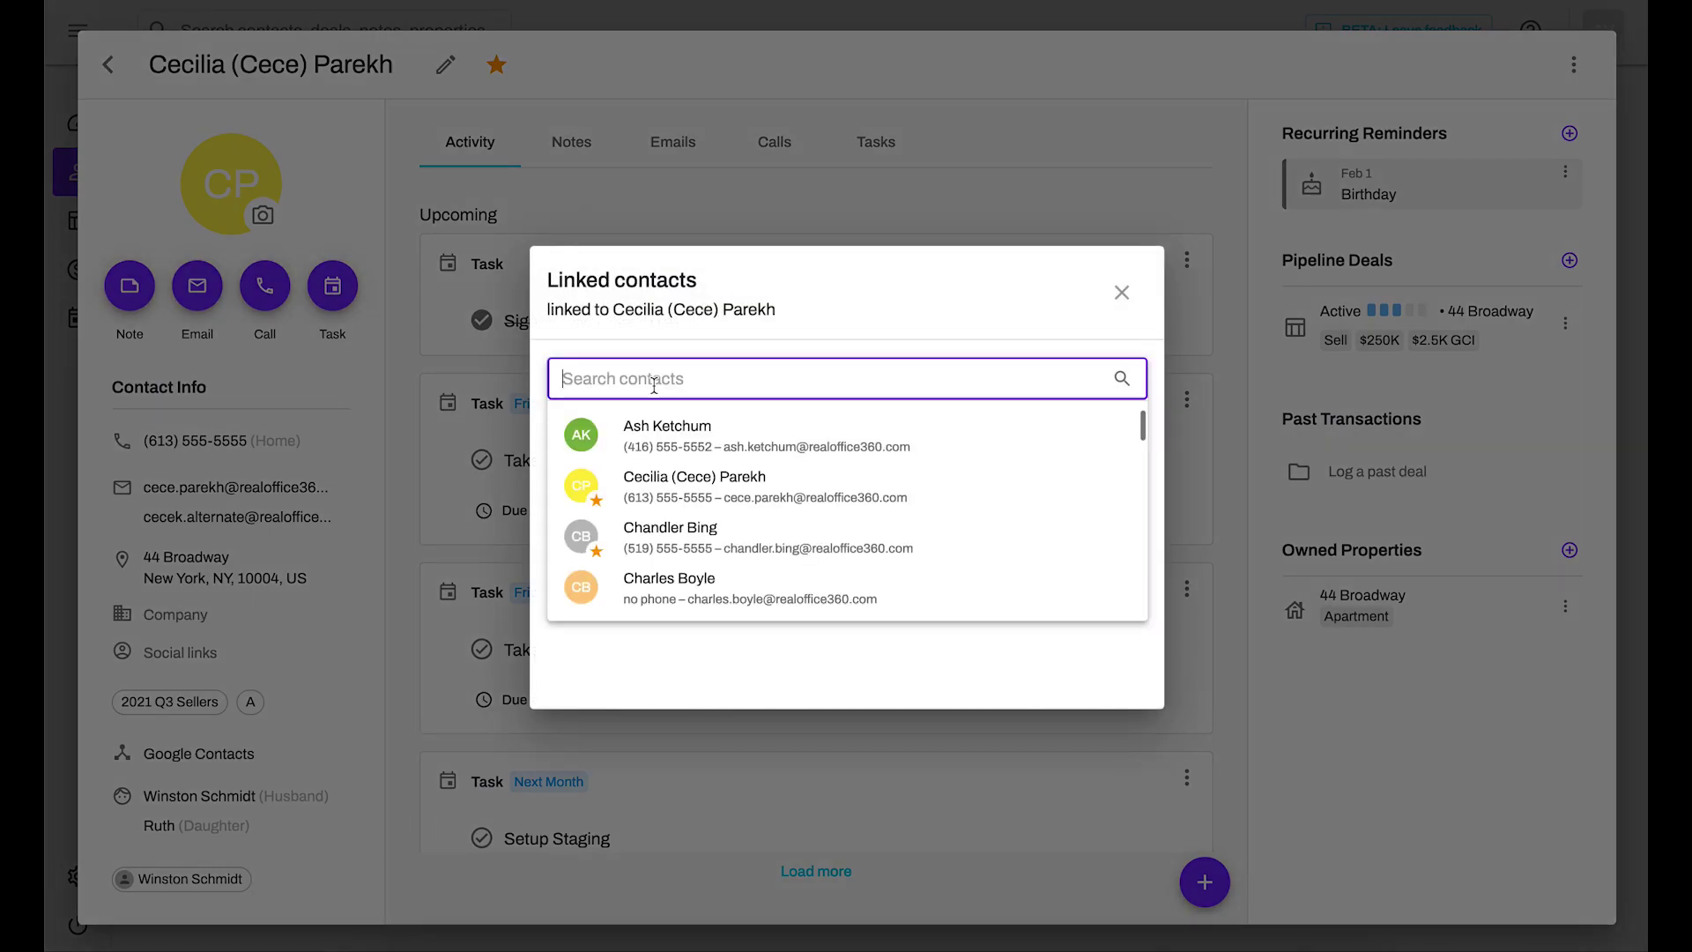
{"action": "left_click", "coordinate": [667, 433]}
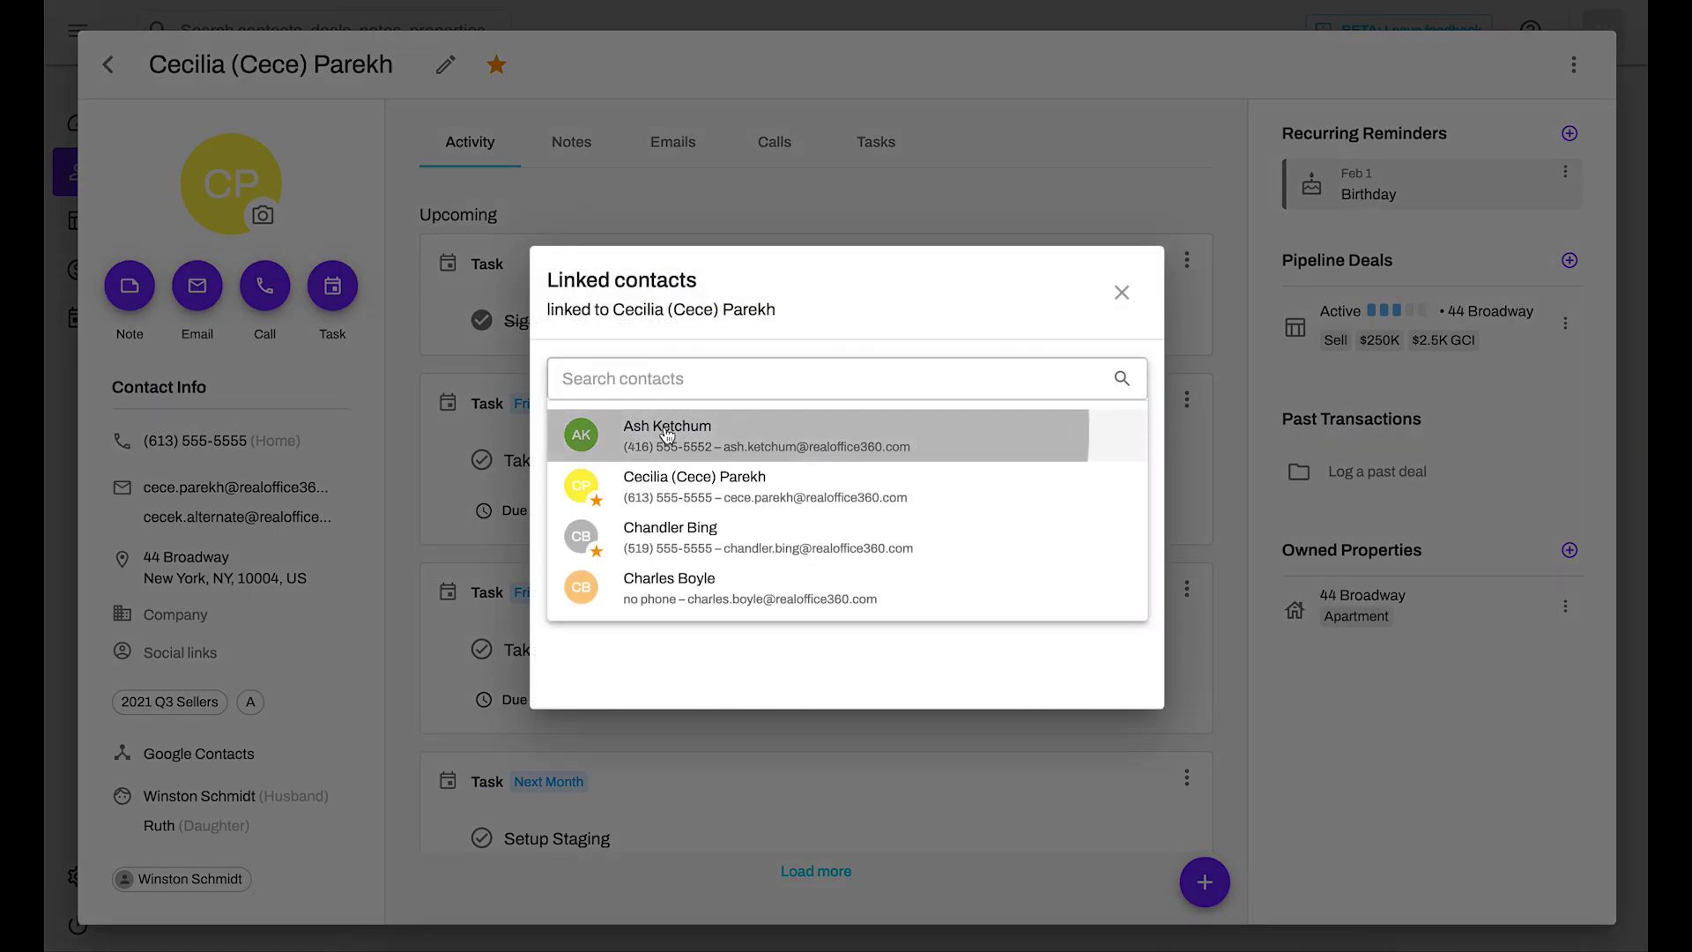
{"action": "left_click", "coordinate": [1109, 381]}
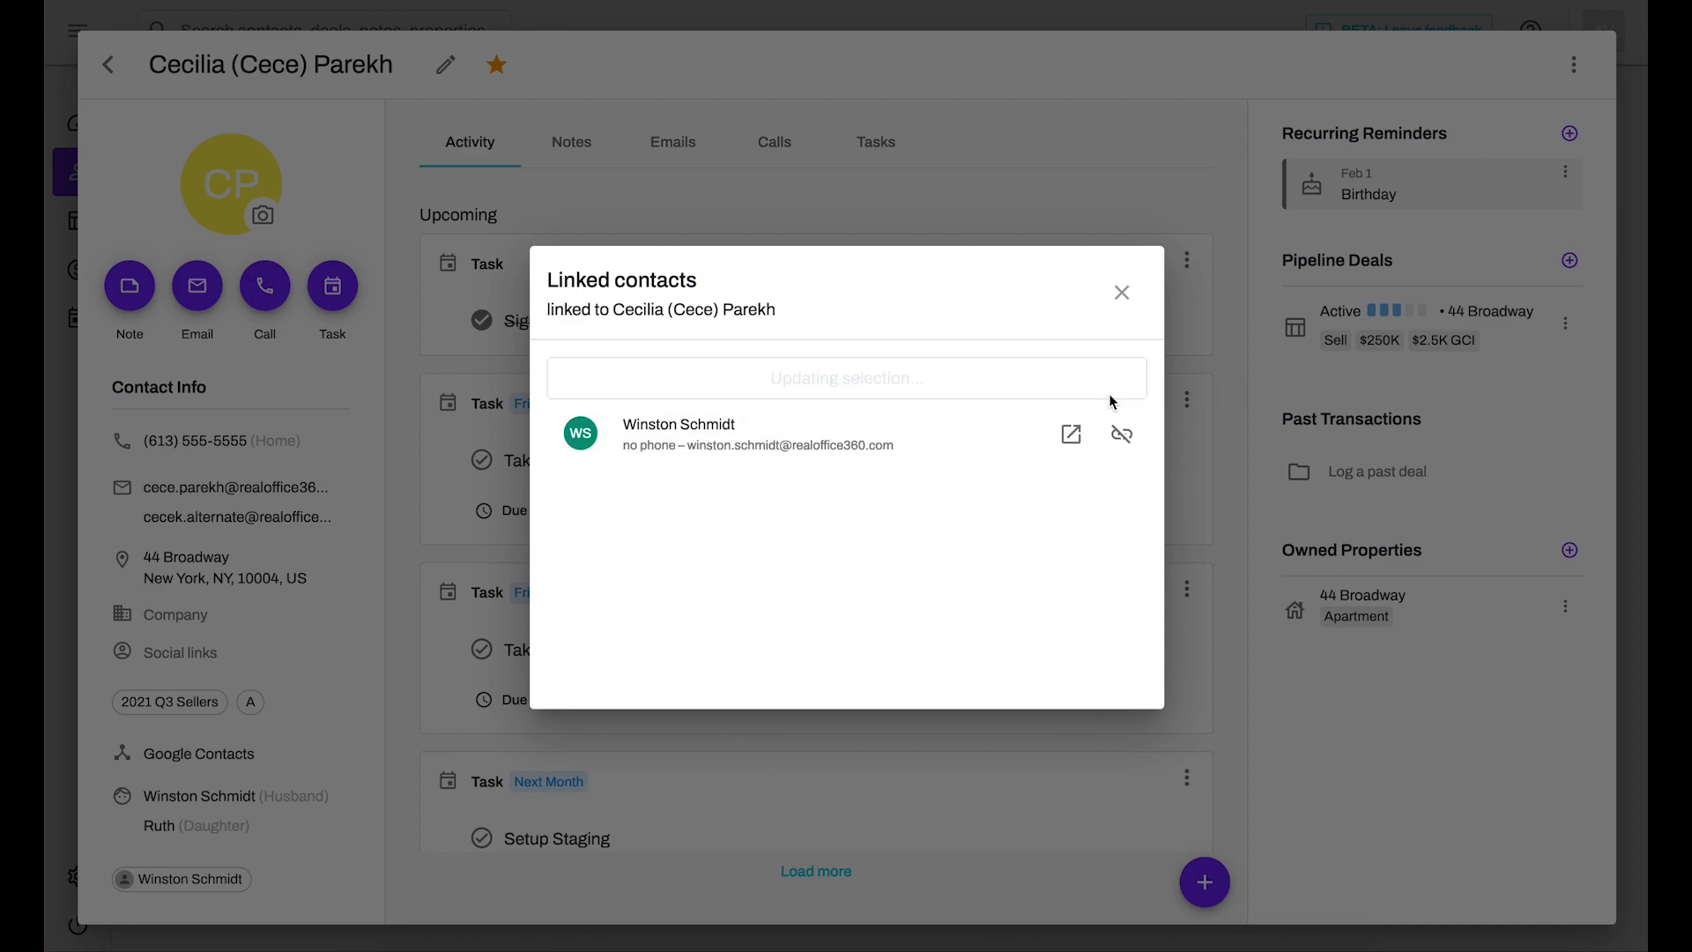
{"action": "left_click", "coordinate": [1122, 292]}
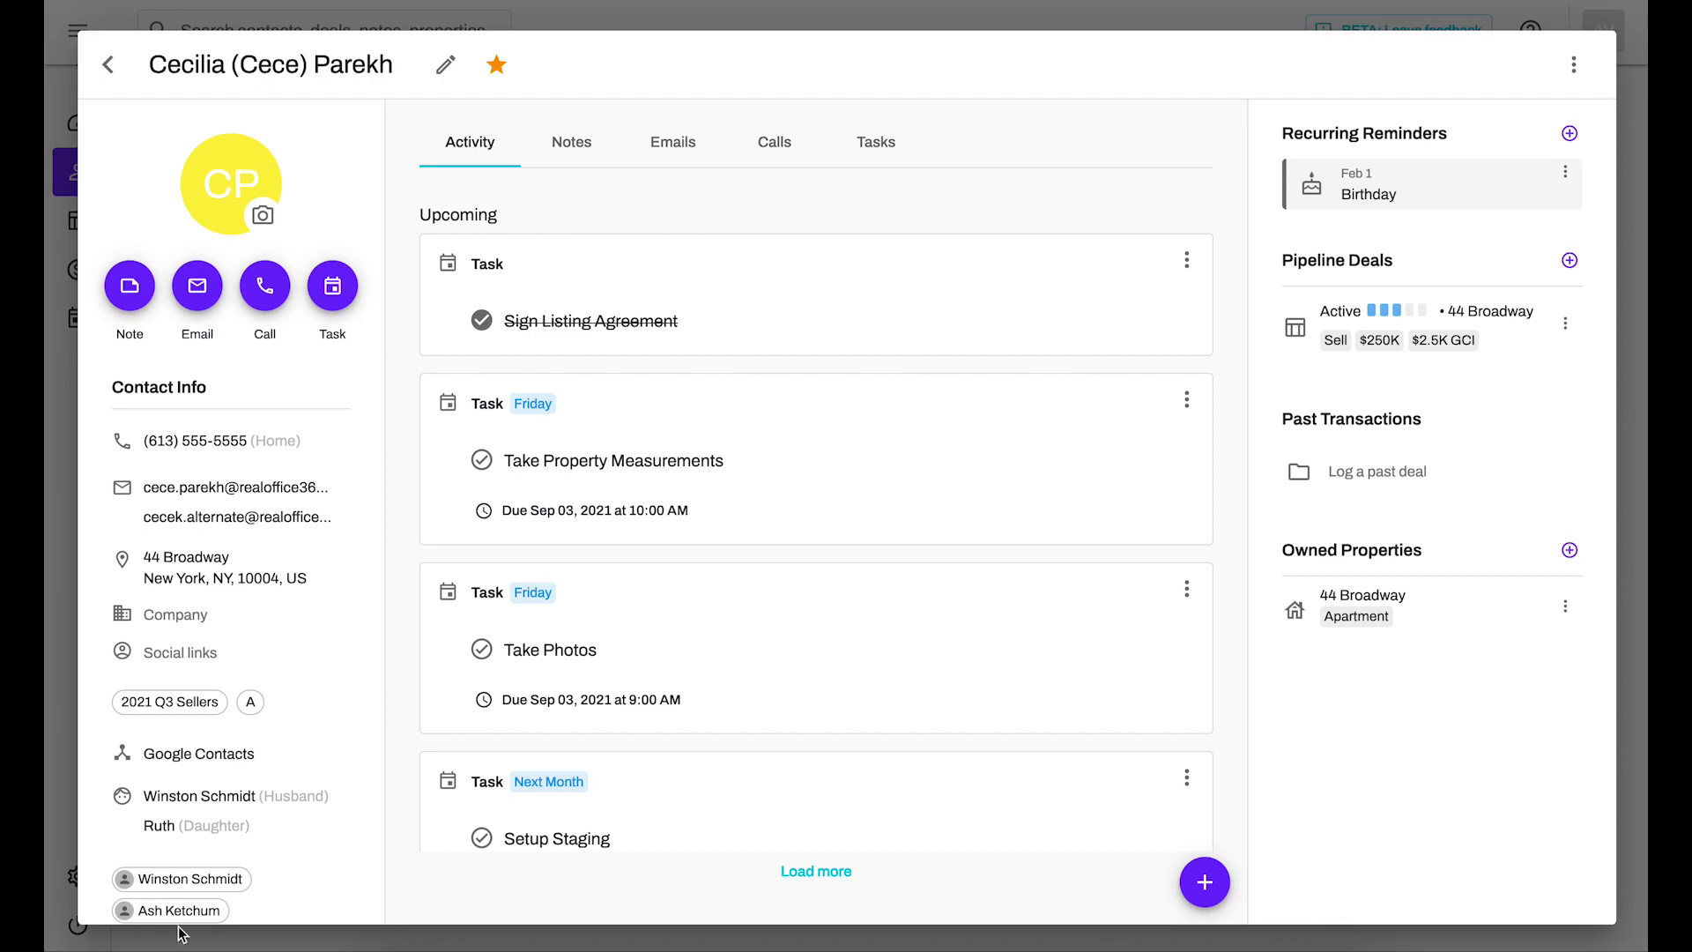
{"action": "left_click", "coordinate": [187, 881]}
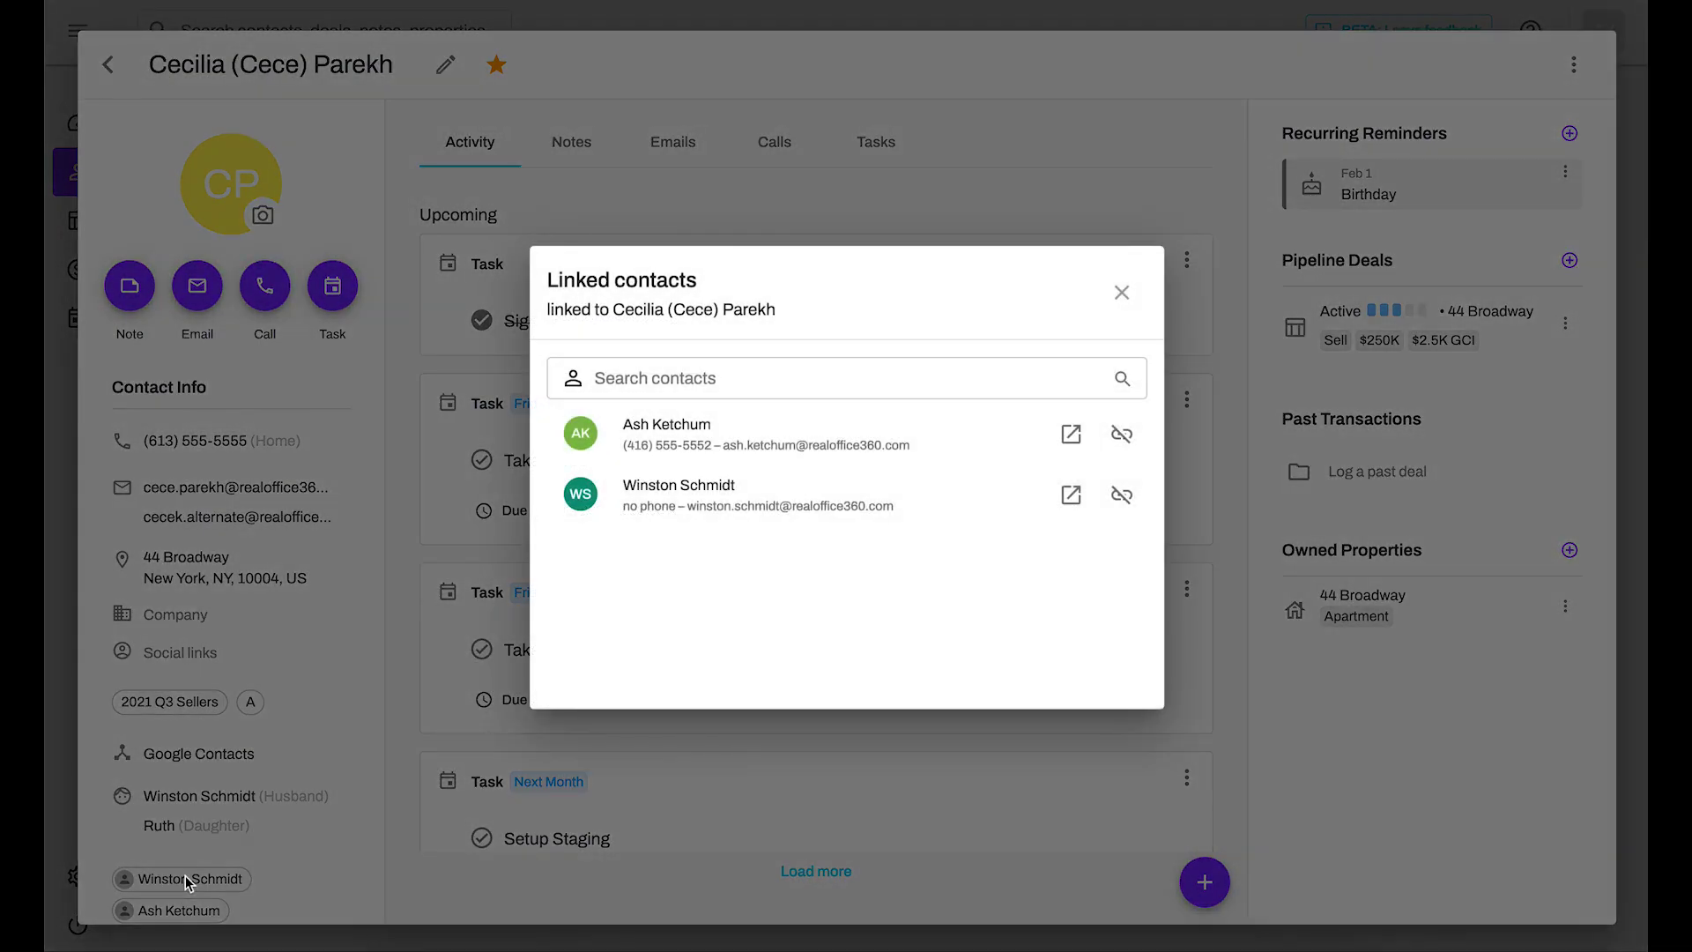
{"action": "left_click", "coordinate": [1122, 294]}
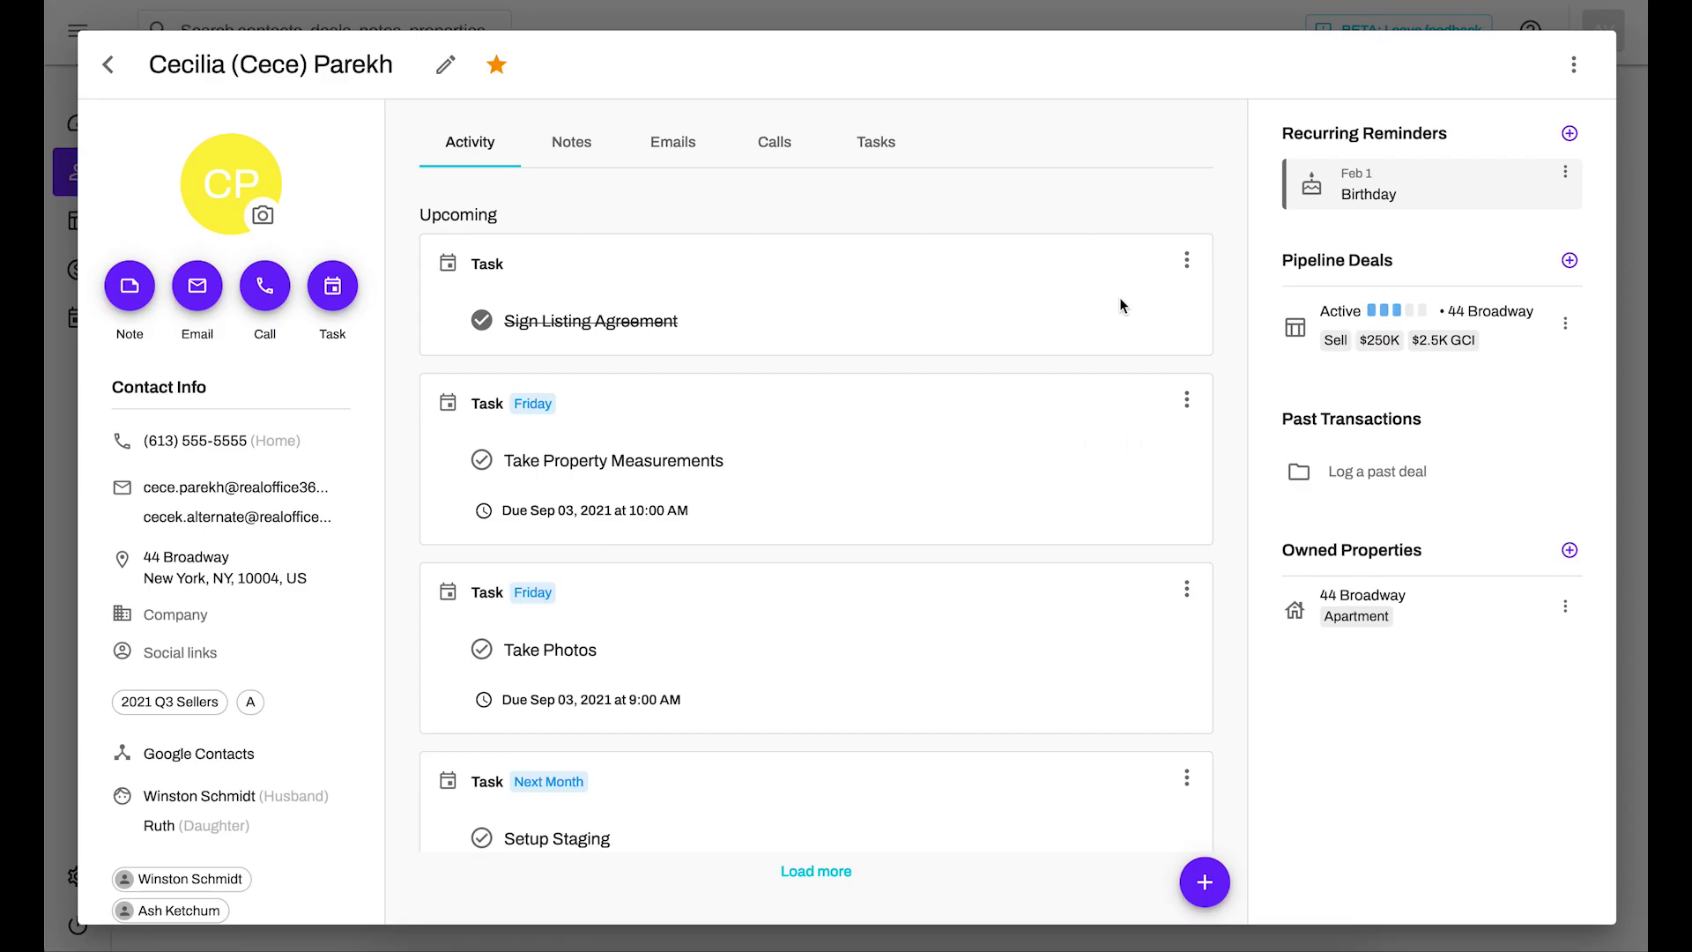
Scroll the Activity feed past Install Lockbox to the August 2021 logged call and note
{"action": "scroll", "coordinate": [183, 886], "scroll_direction": "down", "scroll_amount": 1}
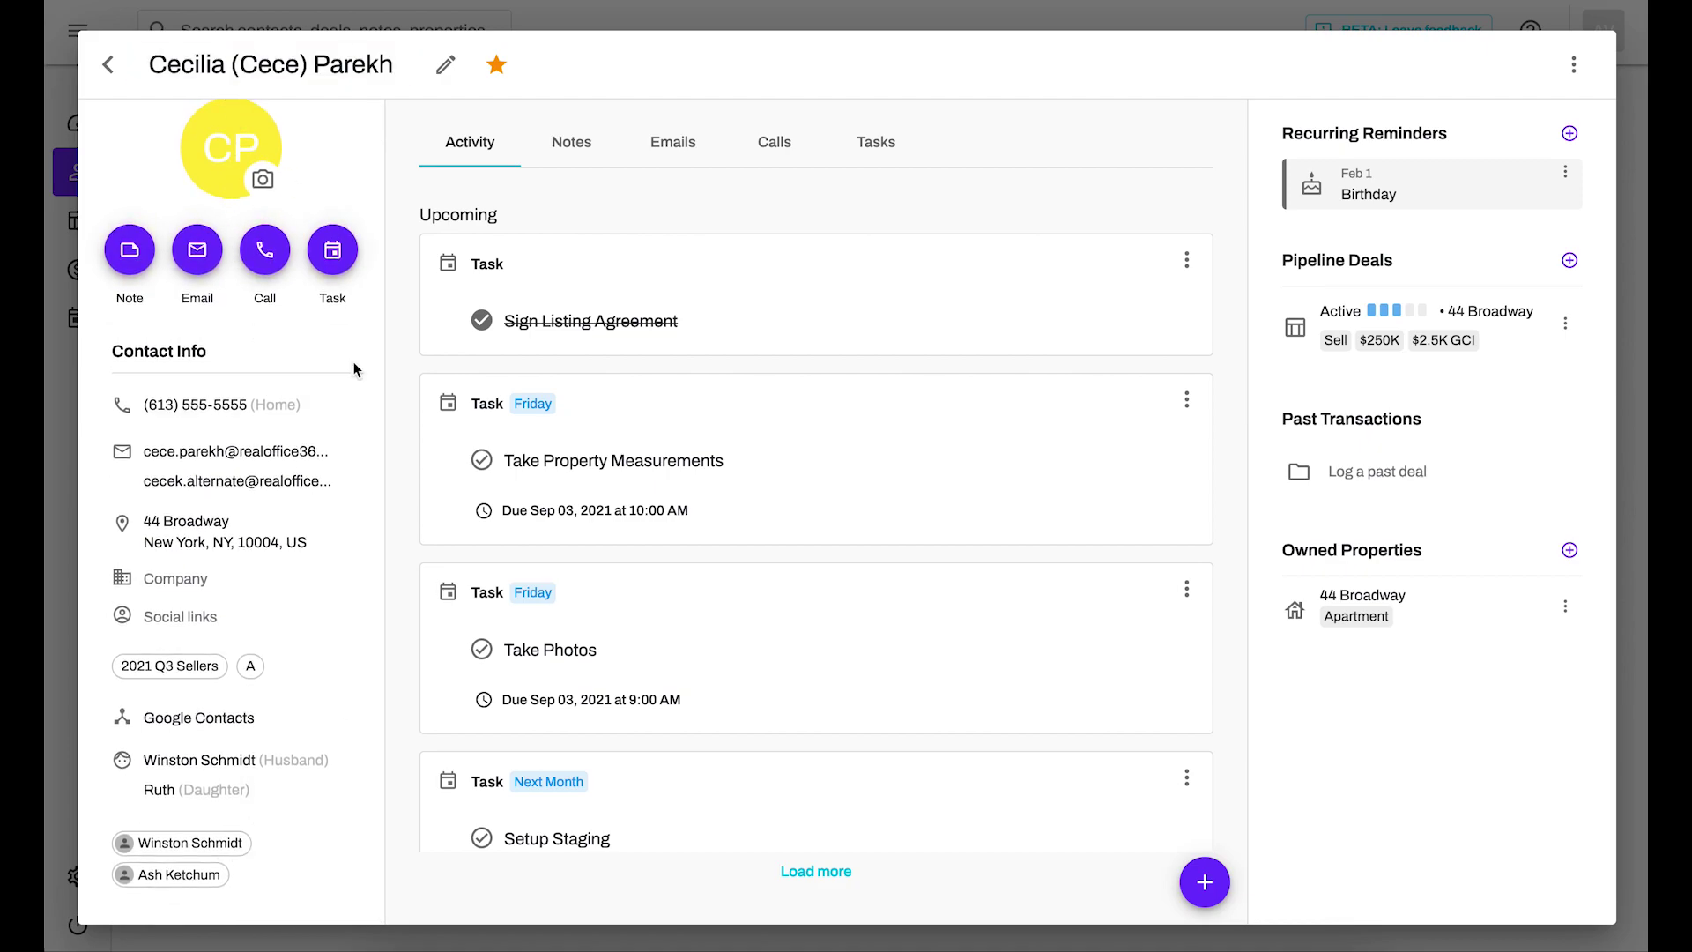
{"action": "scroll", "coordinate": [253, 789], "scroll_direction": "up", "scroll_amount": 1}
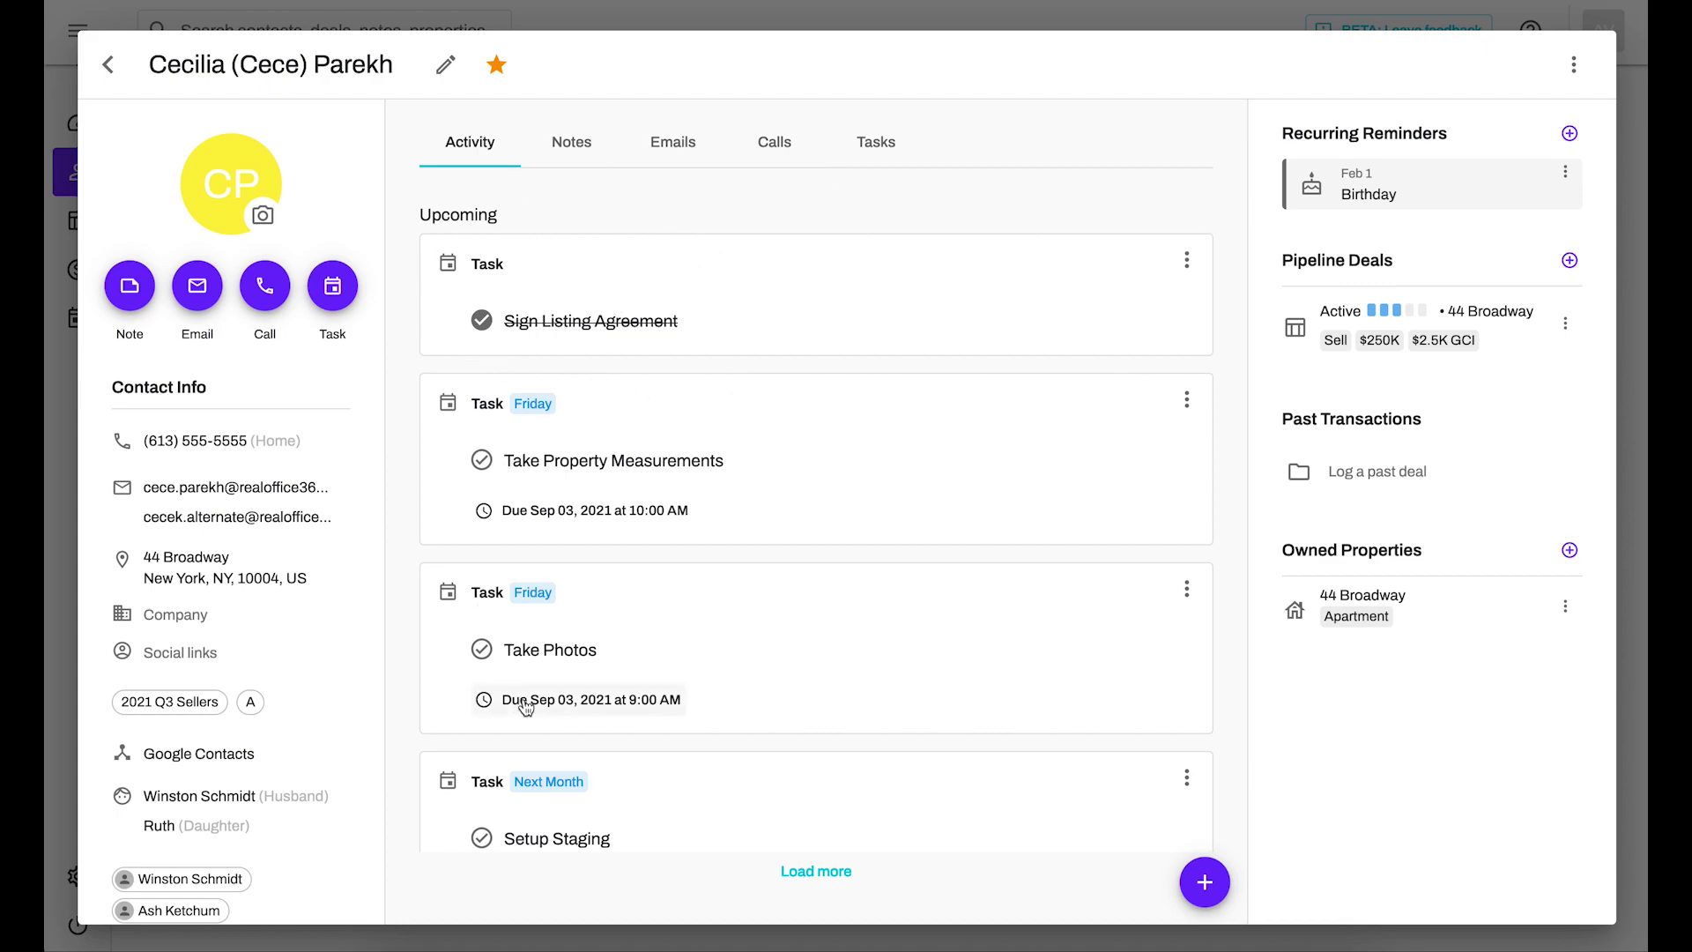
{"action": "scroll", "coordinate": [523, 708], "scroll_direction": "down", "scroll_amount": 3}
{"action": "scroll", "coordinate": [524, 709], "scroll_direction": "down", "scroll_amount": 4}
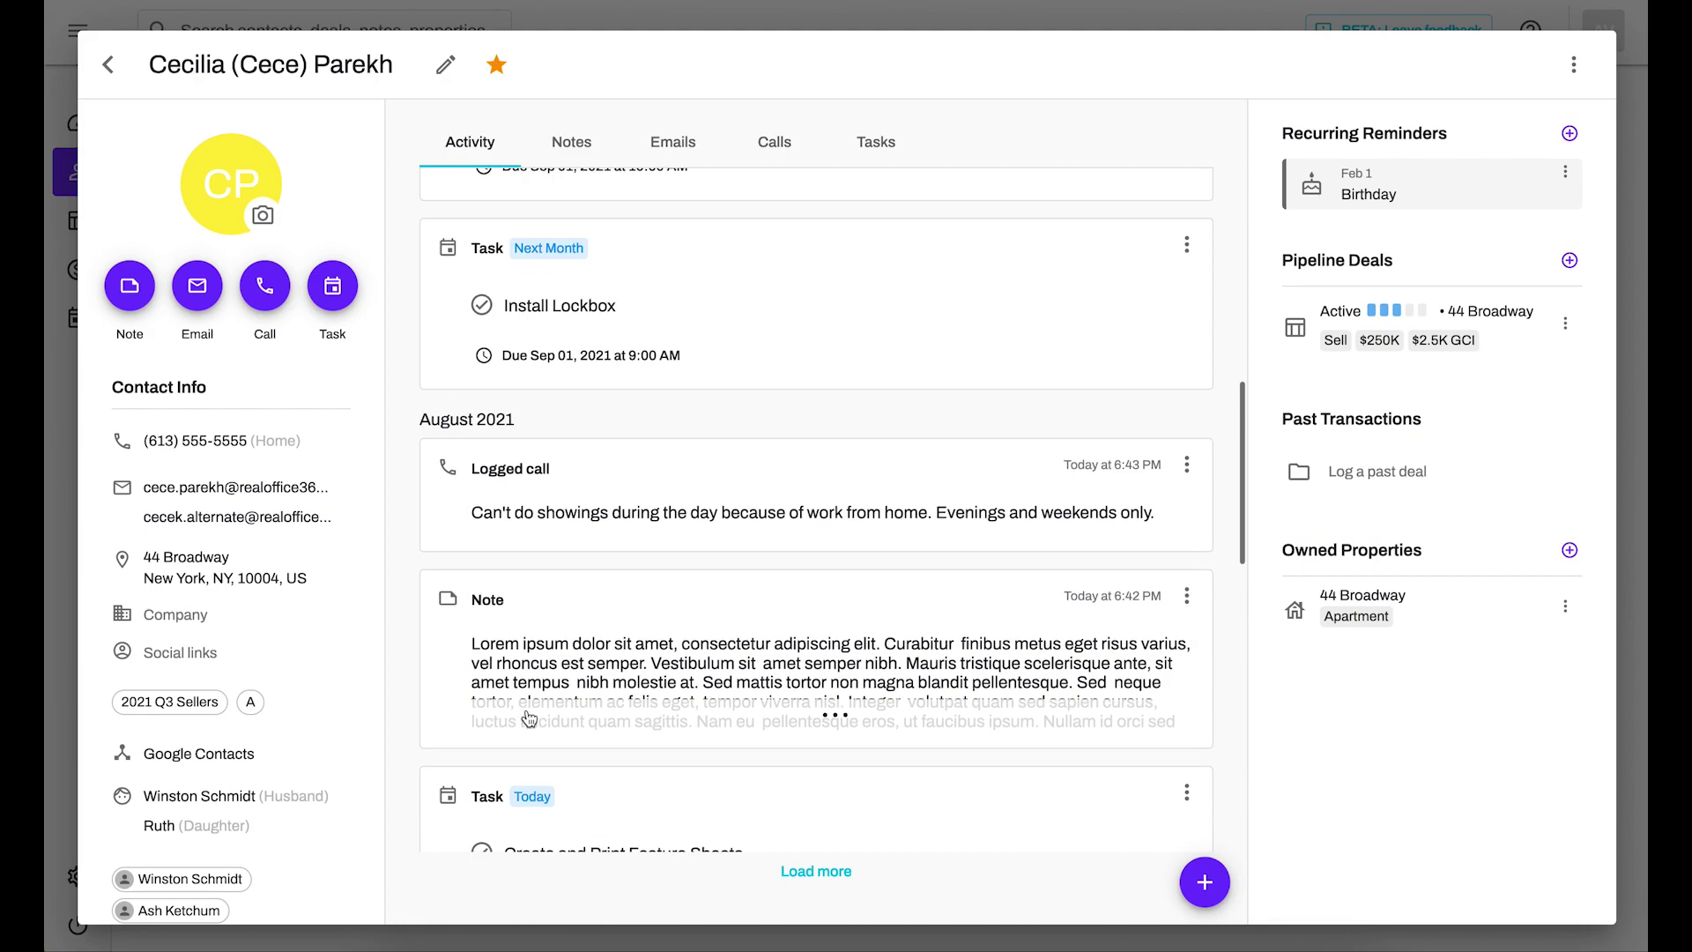
{"action": "scroll", "coordinate": [418, 586], "scroll_direction": "down", "scroll_amount": 1}
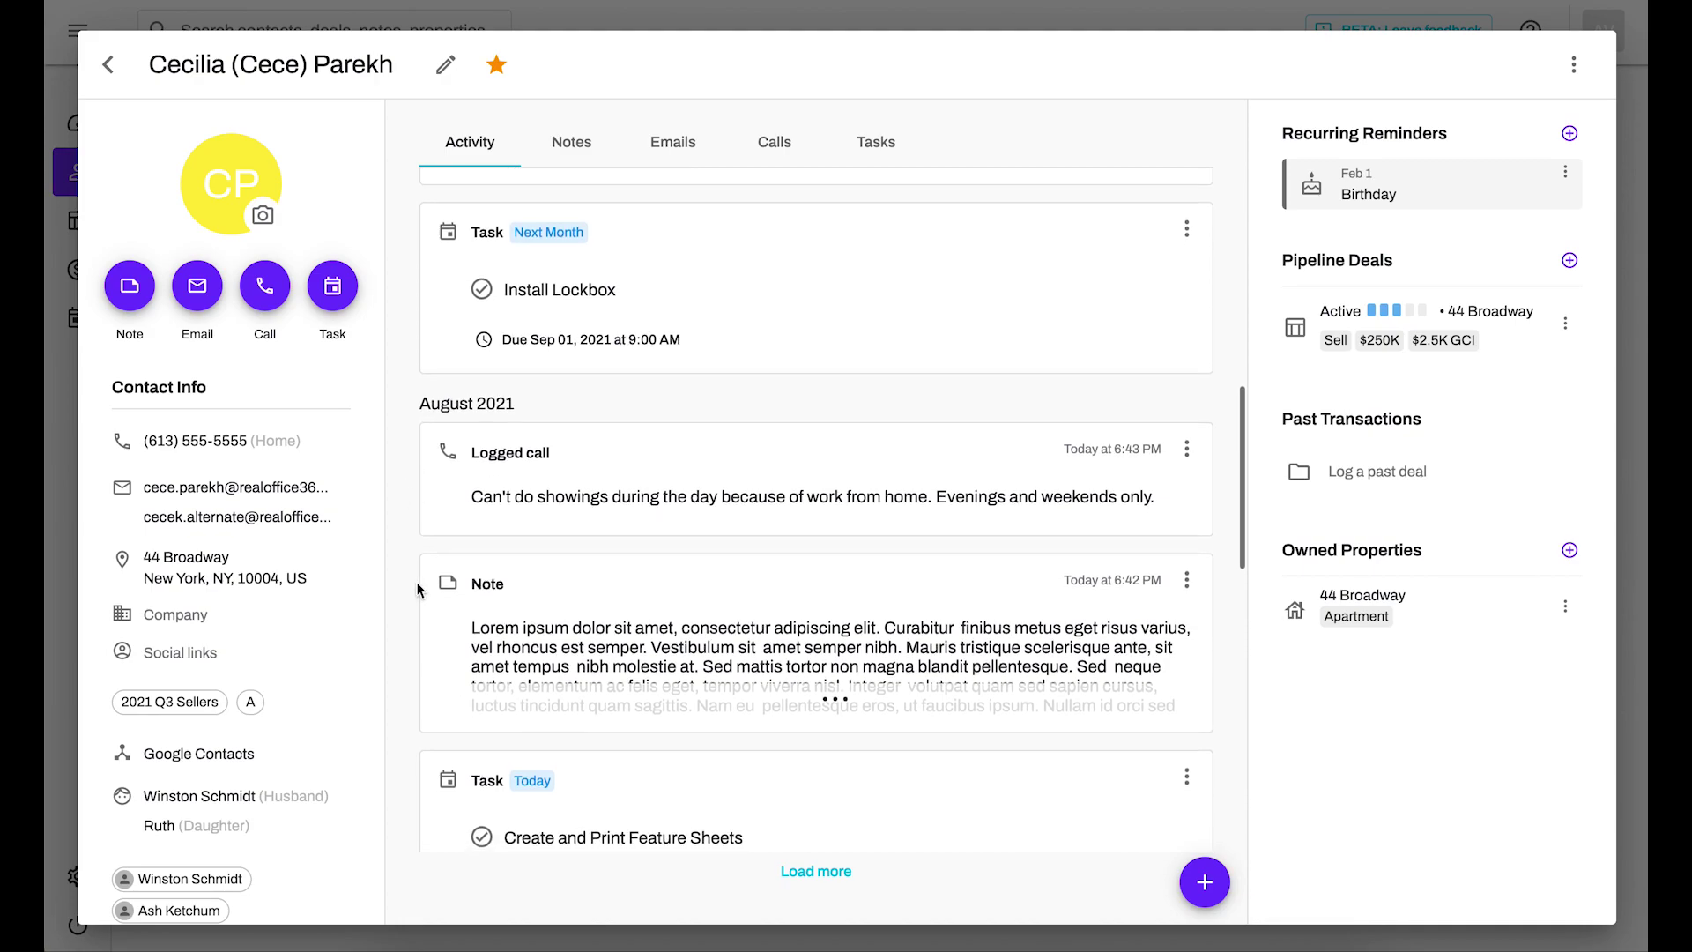
{"action": "scroll", "coordinate": [504, 597], "scroll_direction": "down", "scroll_amount": 1}
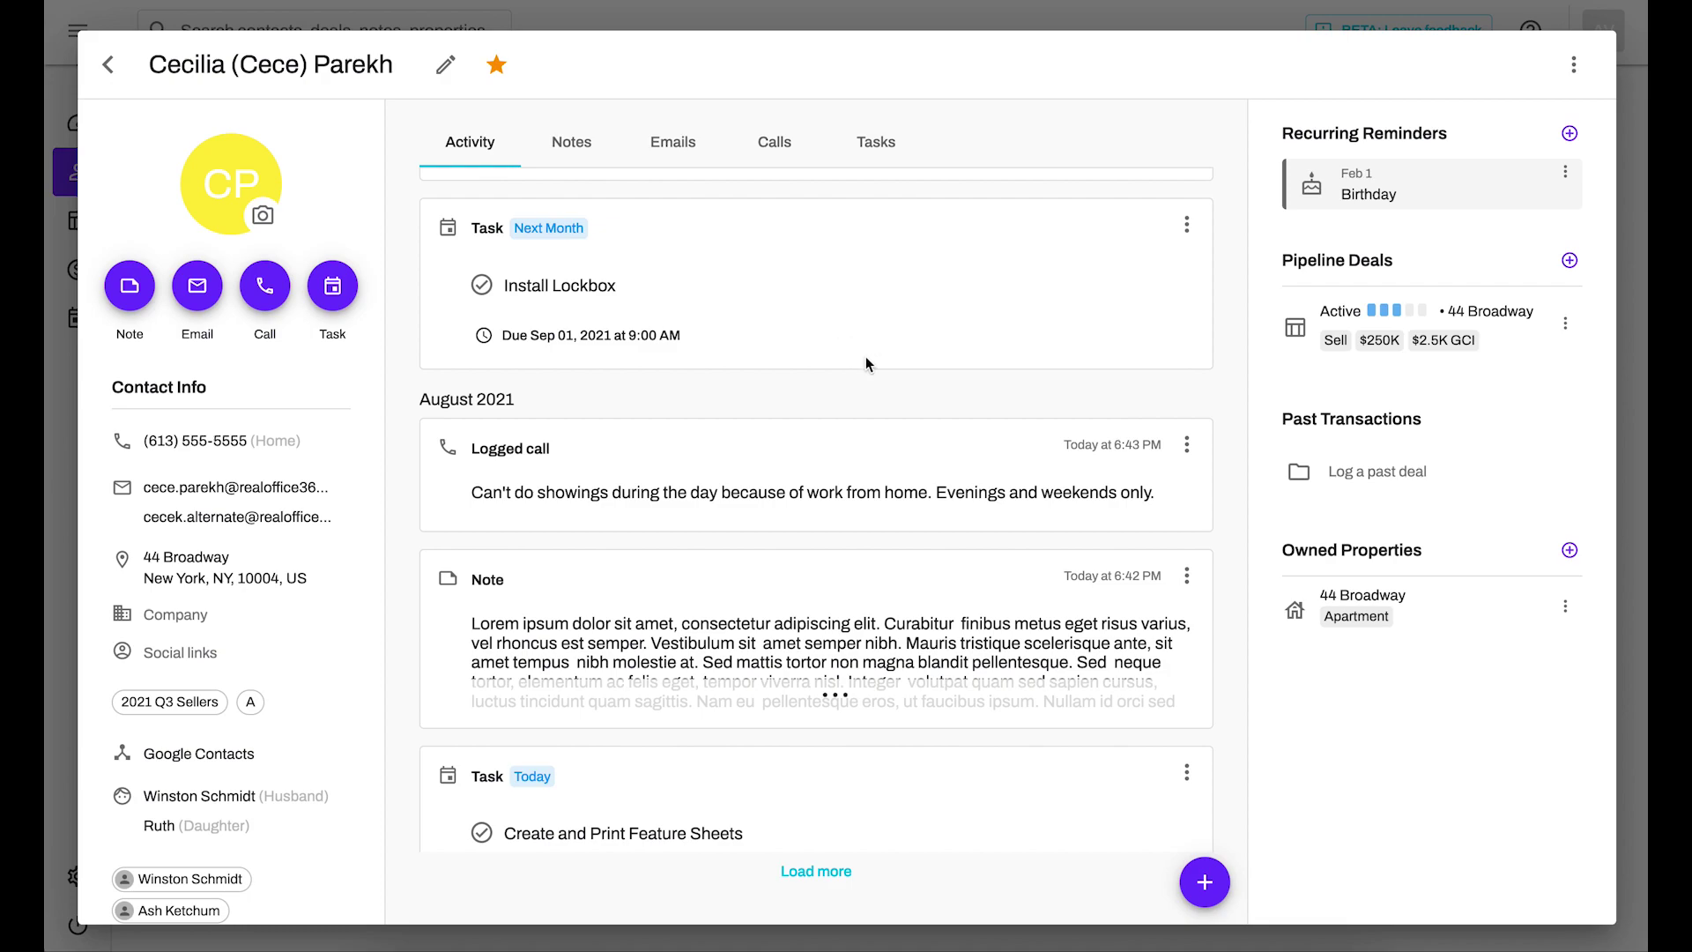
{"action": "scroll", "coordinate": [865, 356], "scroll_direction": "down", "scroll_amount": 1}
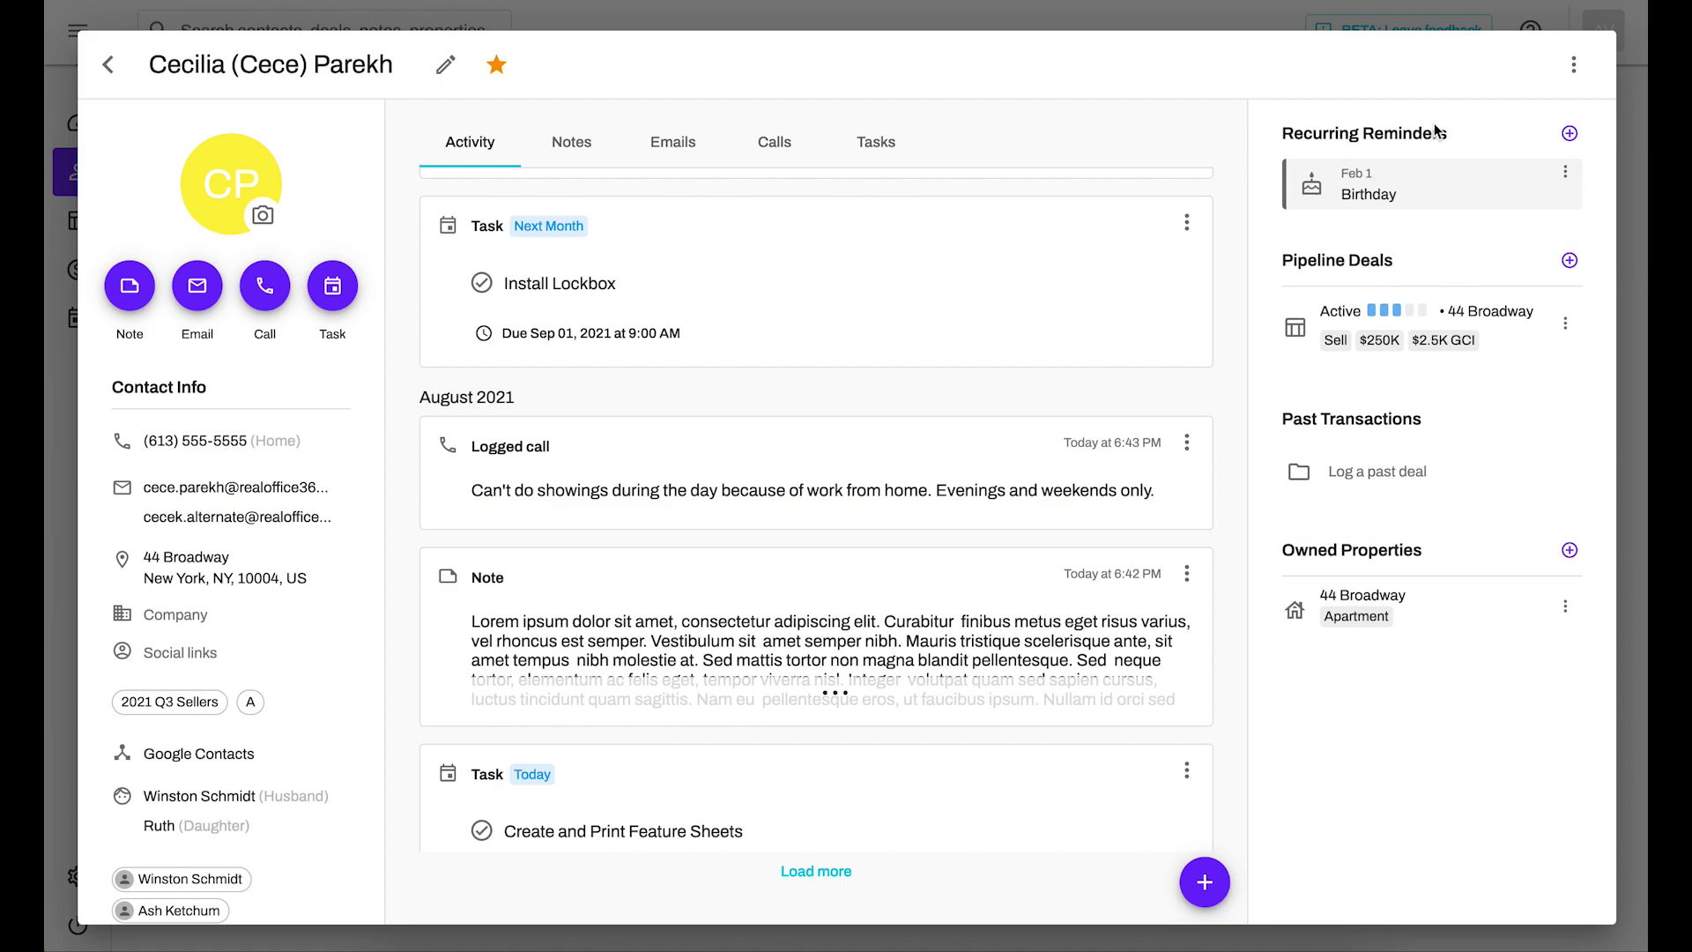
{"action": "left_click", "coordinate": [1571, 134]}
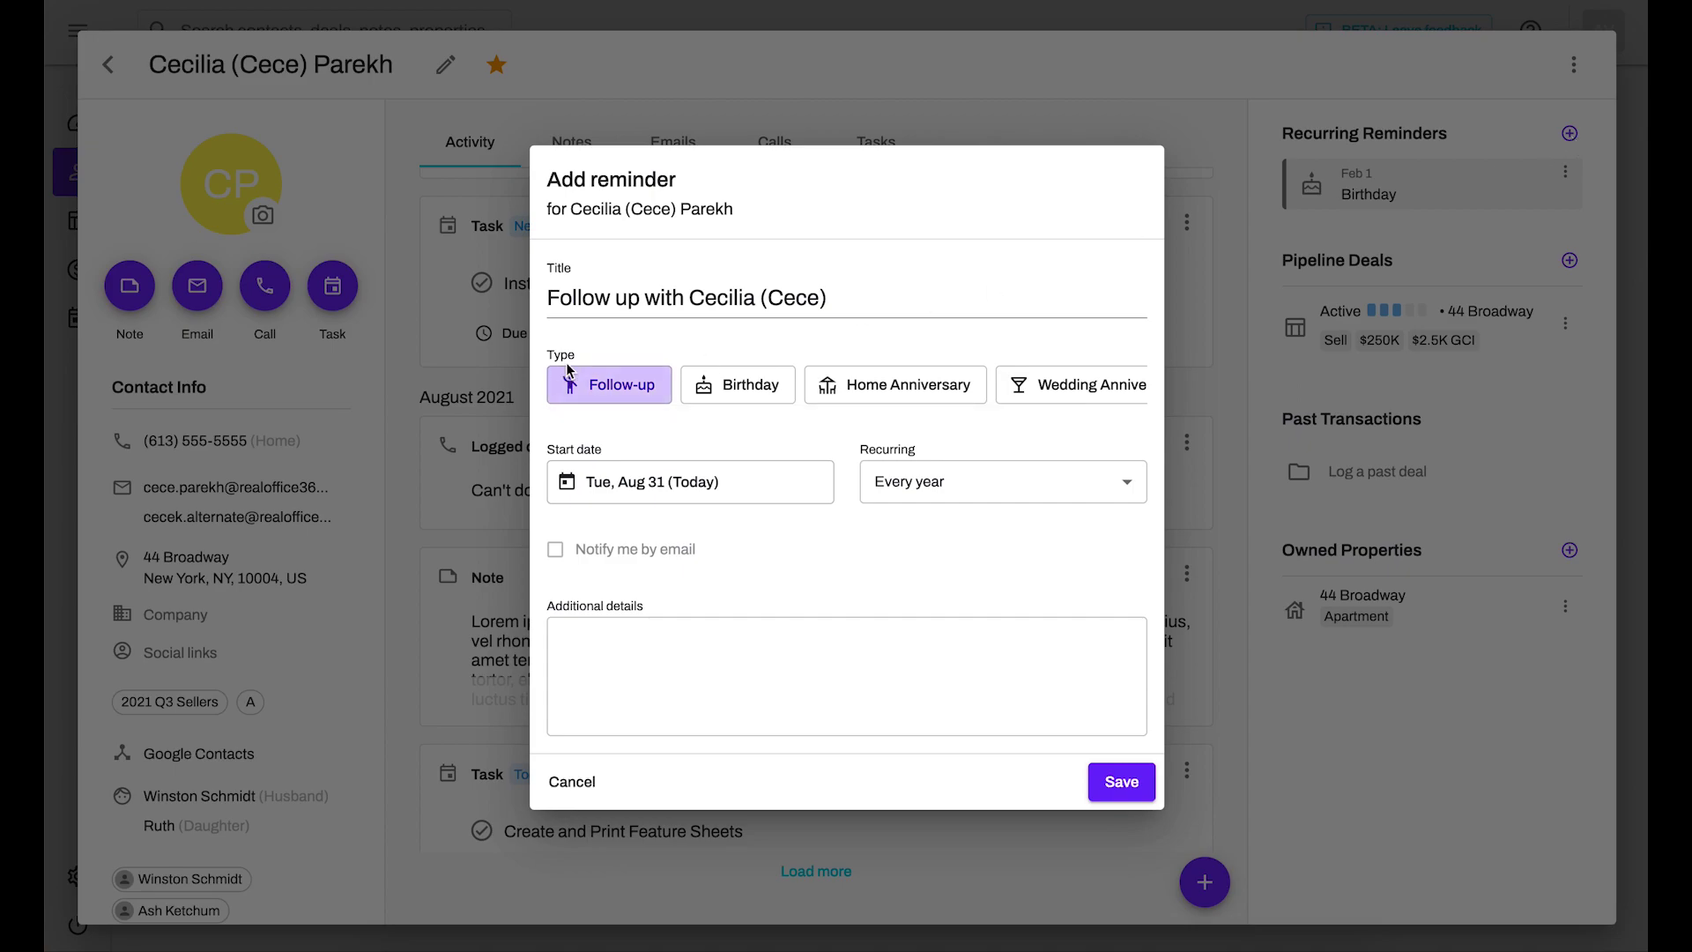
{"action": "scroll", "coordinate": [886, 394], "scroll_direction": "right", "scroll_amount": 2}
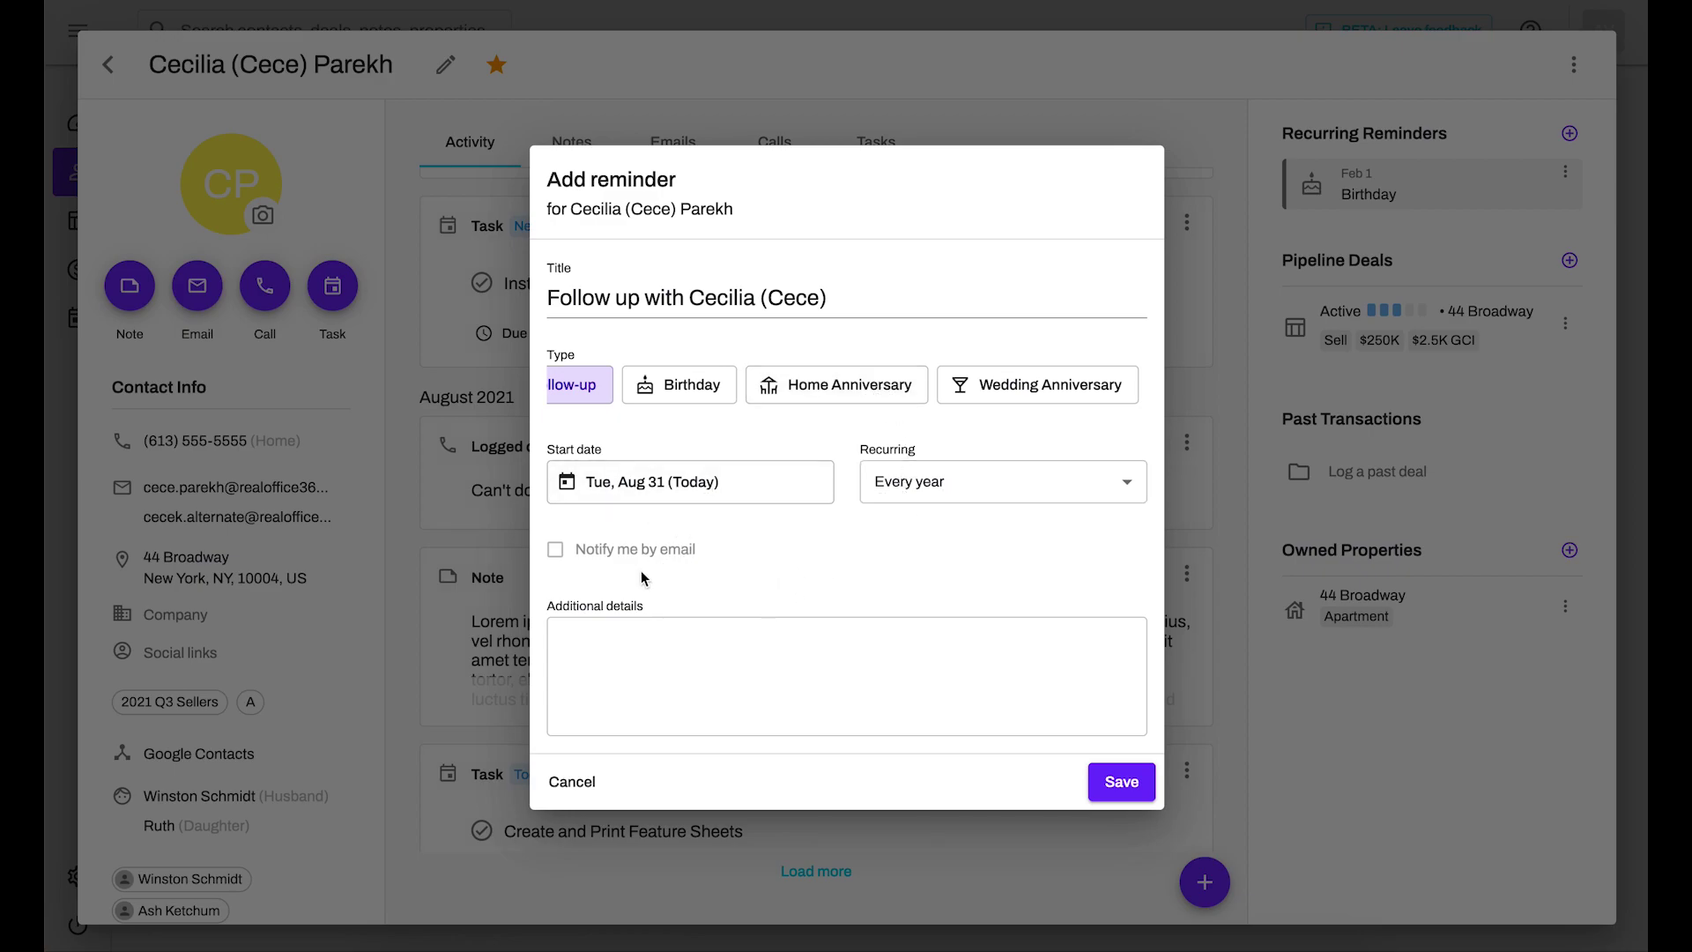
{"action": "left_click", "coordinate": [587, 793]}
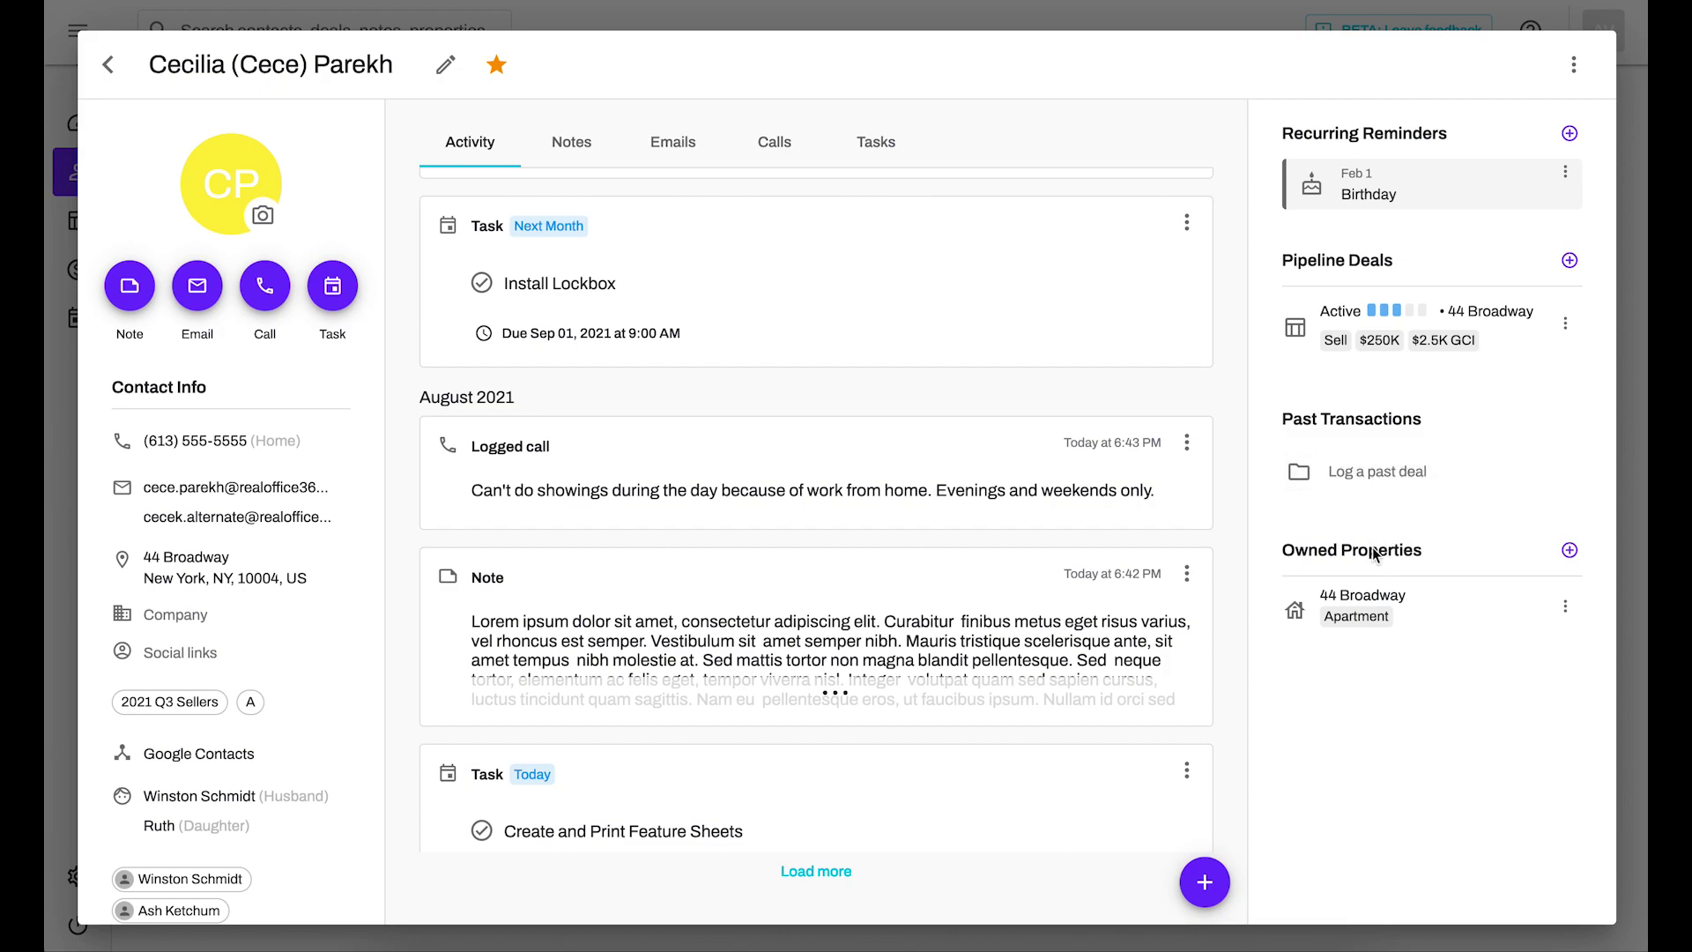
{"action": "left_click", "coordinate": [1571, 553]}
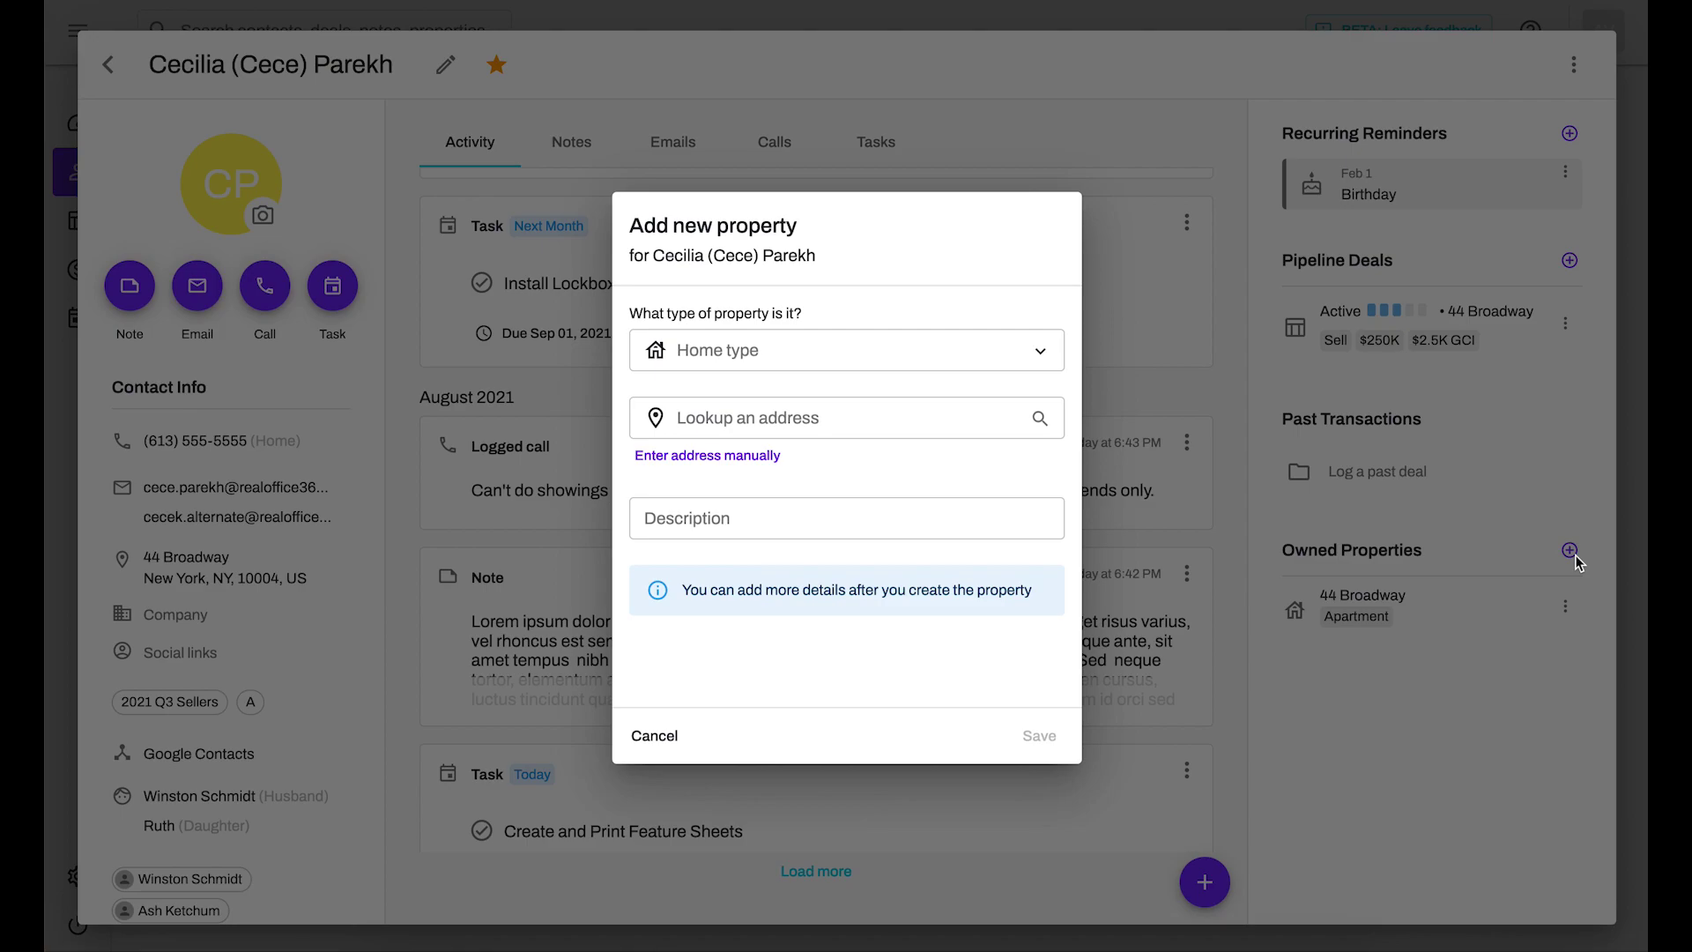
Enter Caravan as the property type, cancel the new property, and close the contact record
{"action": "left_click", "coordinate": [1047, 357]}
{"action": "scroll", "coordinate": [907, 434], "scroll_direction": "down", "scroll_amount": 3}
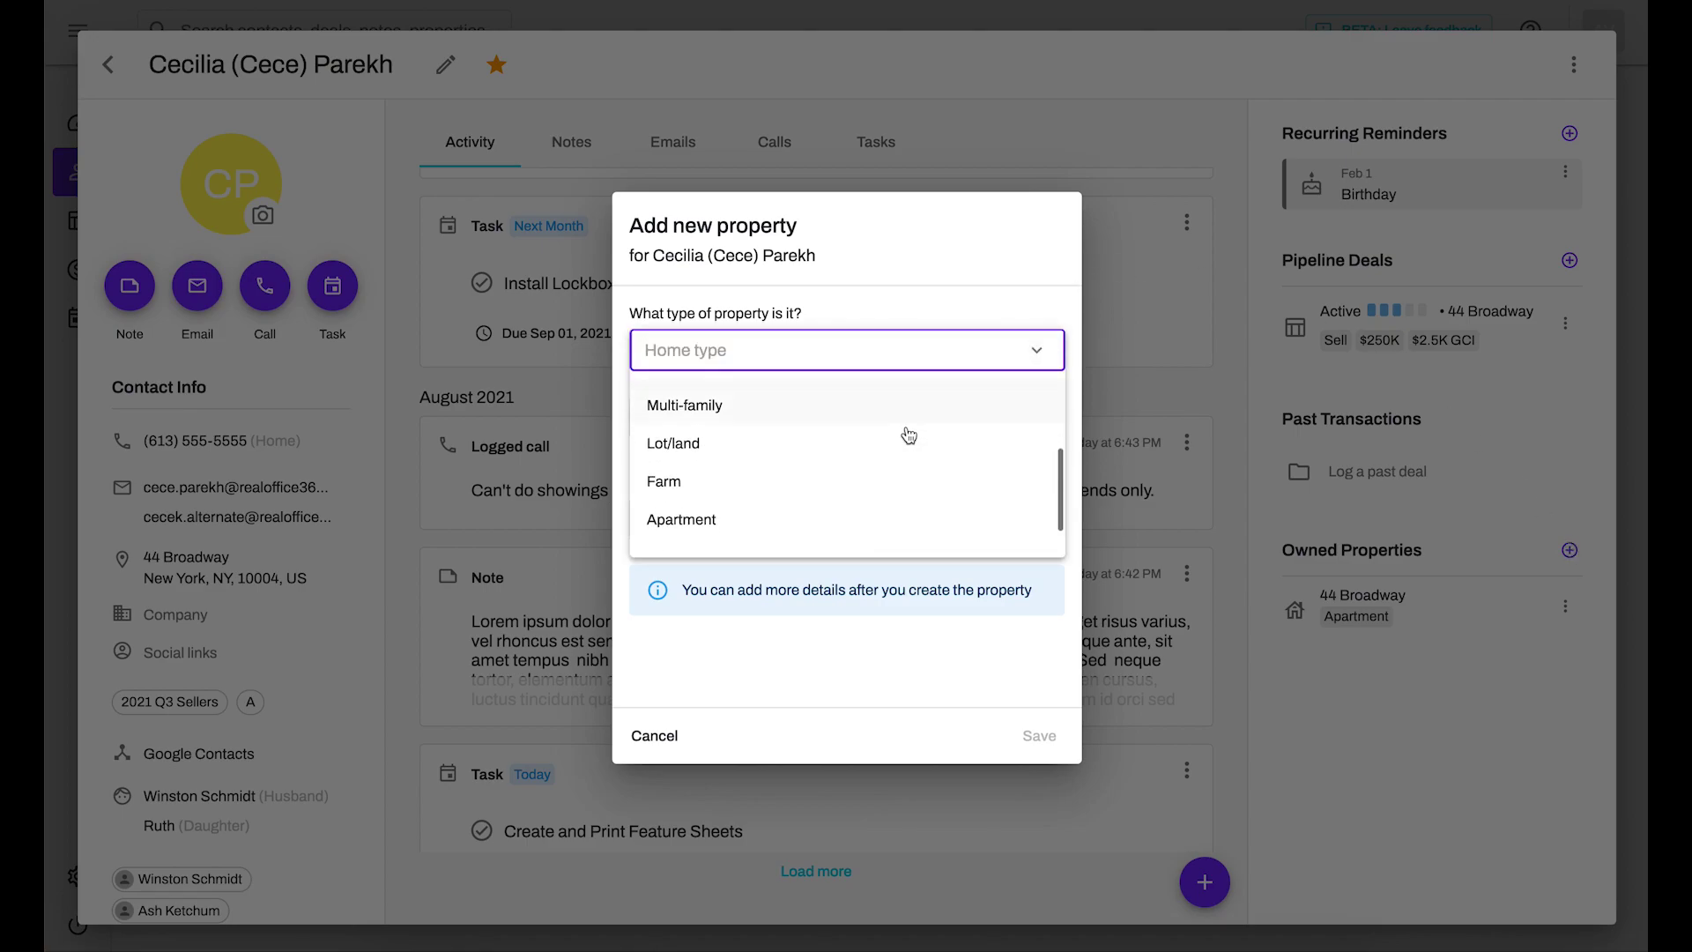
{"action": "scroll", "coordinate": [908, 435], "scroll_direction": "up", "scroll_amount": 3}
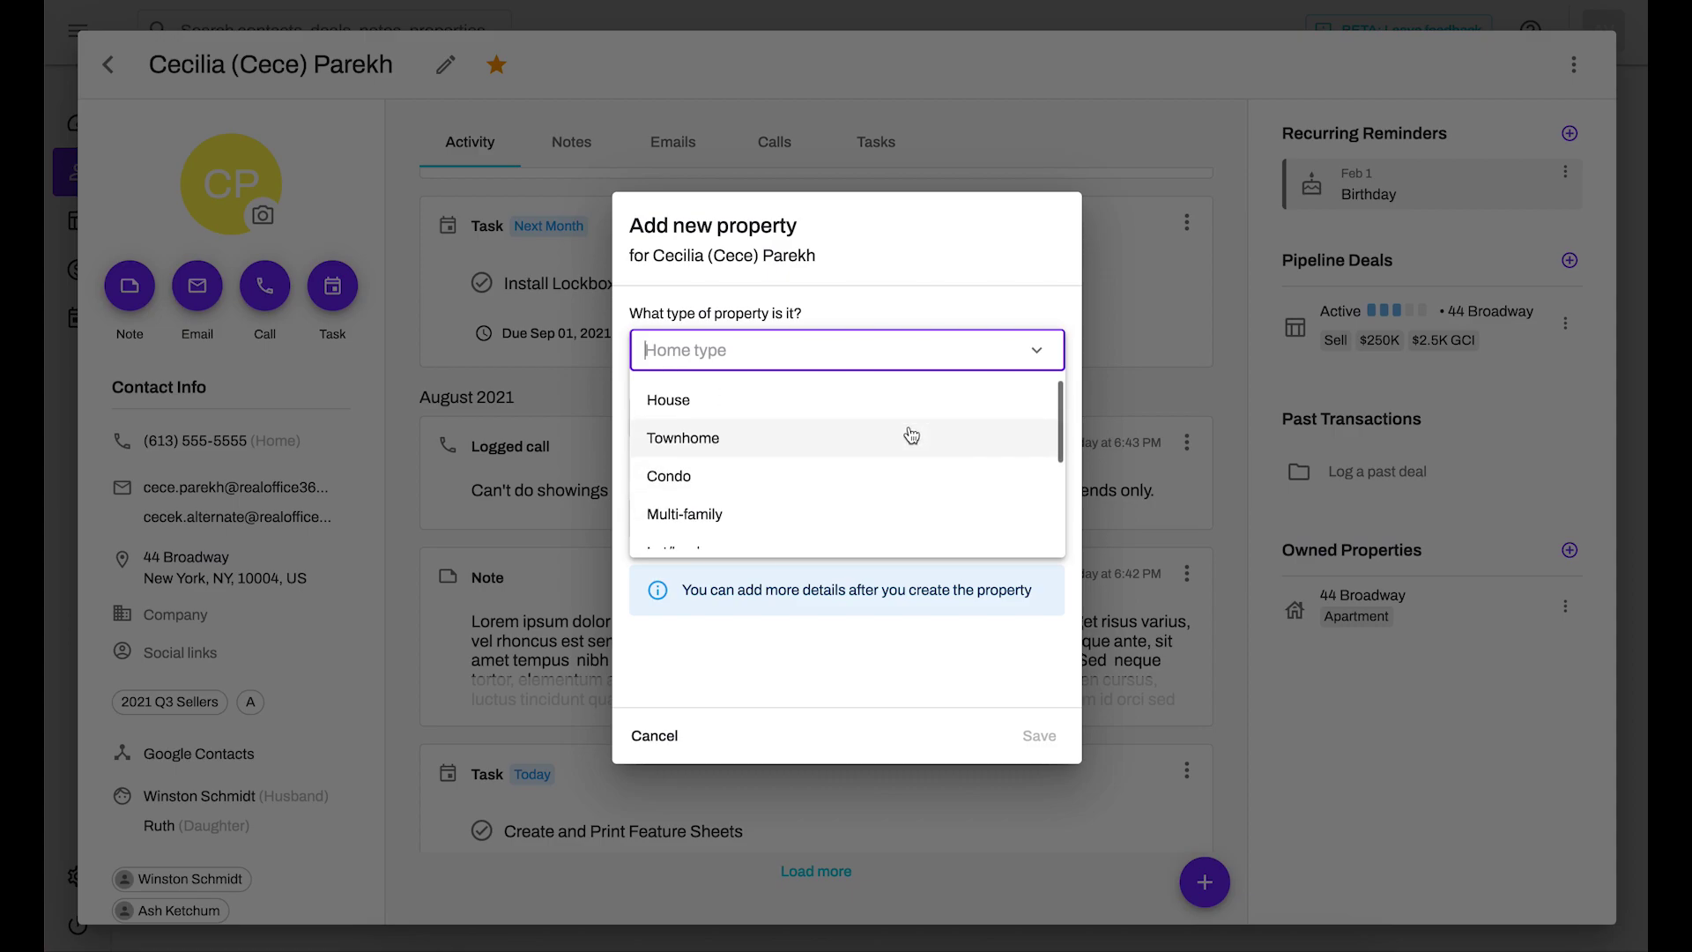
{"action": "scroll", "coordinate": [909, 435], "scroll_direction": "down", "scroll_amount": 3}
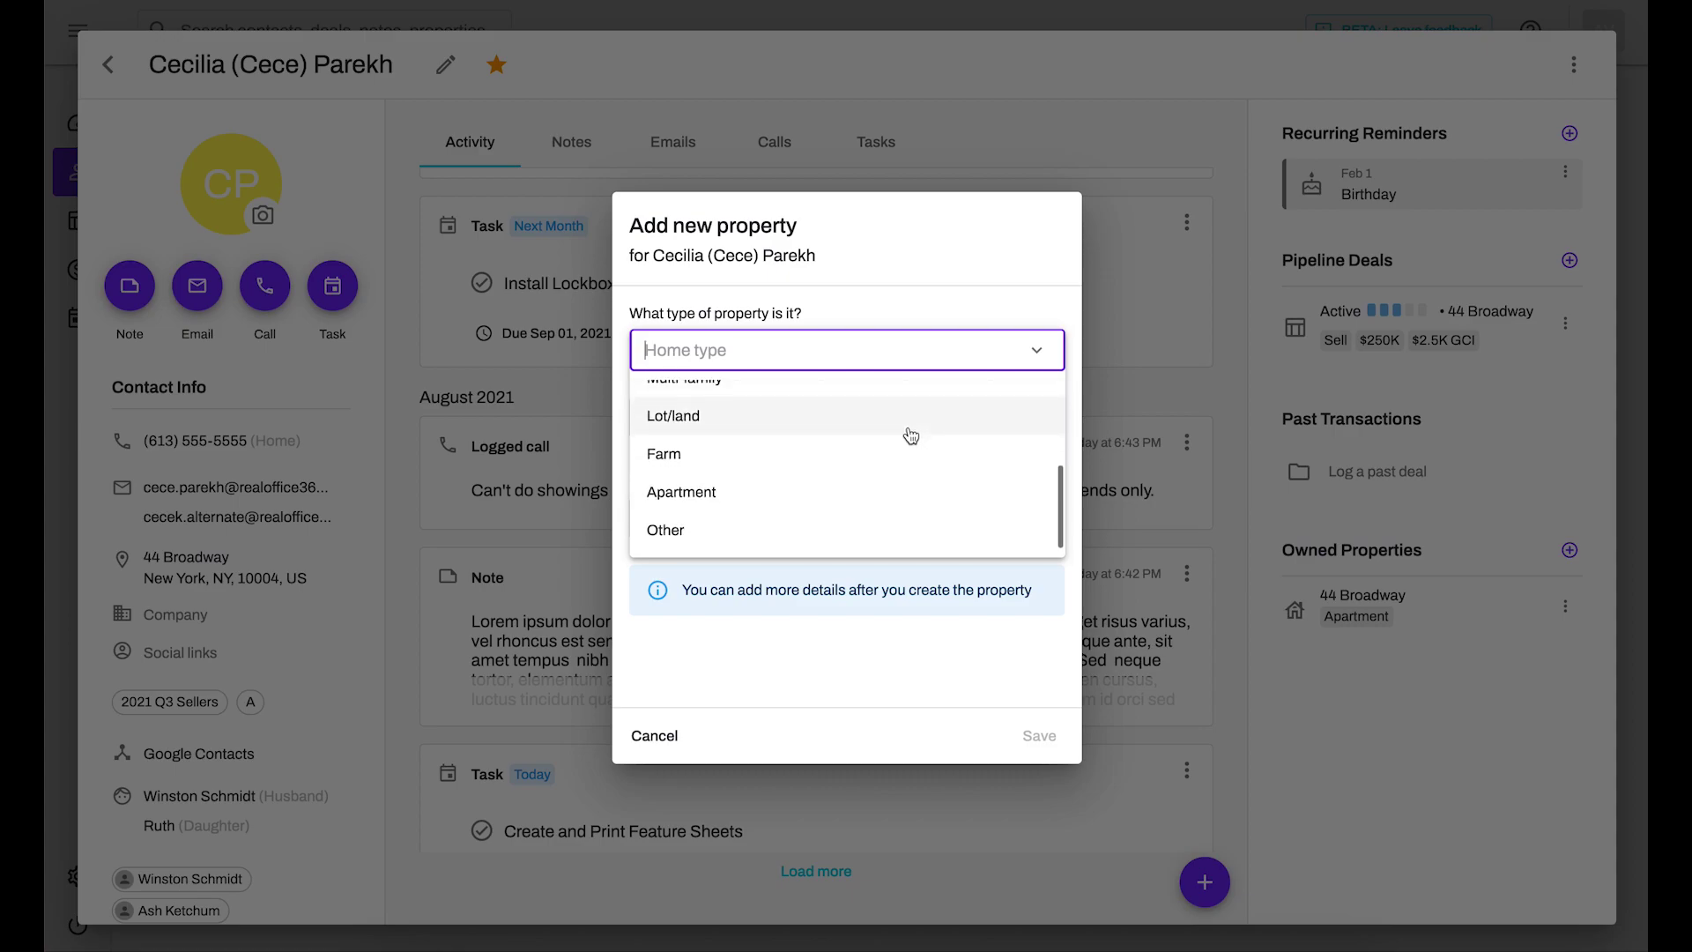
{"action": "scroll", "coordinate": [913, 433], "scroll_direction": "up", "scroll_amount": 3}
{"action": "type", "text": "Car"}
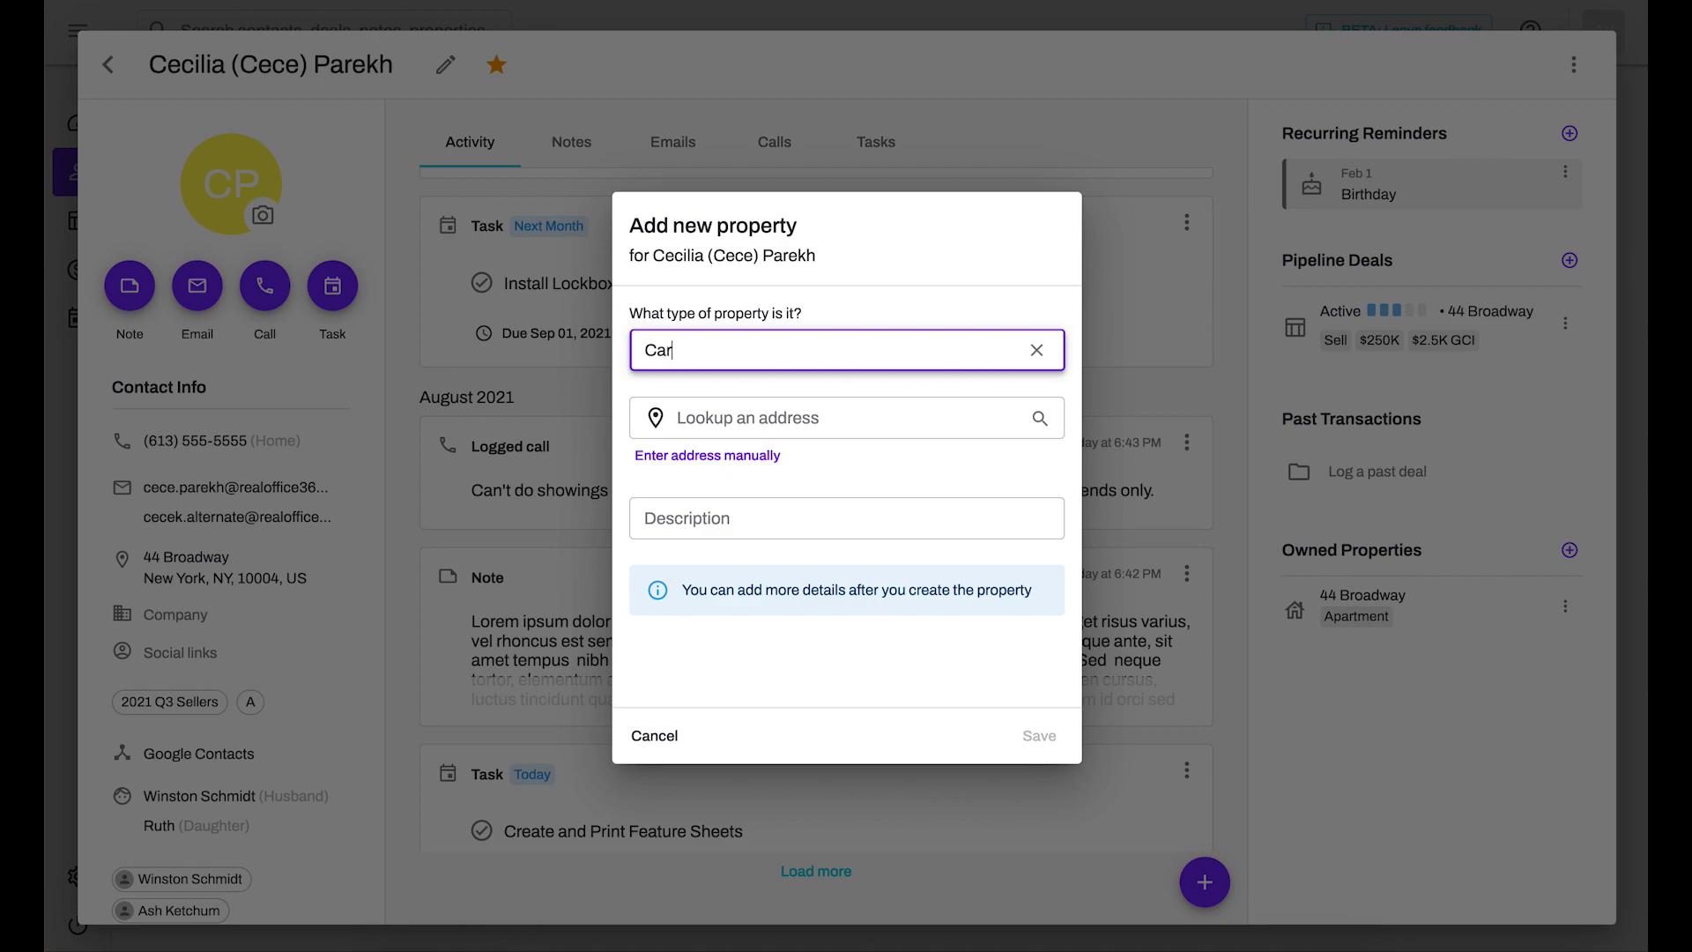
{"action": "type", "text": "avan"}
{"action": "left_click", "coordinate": [649, 736]}
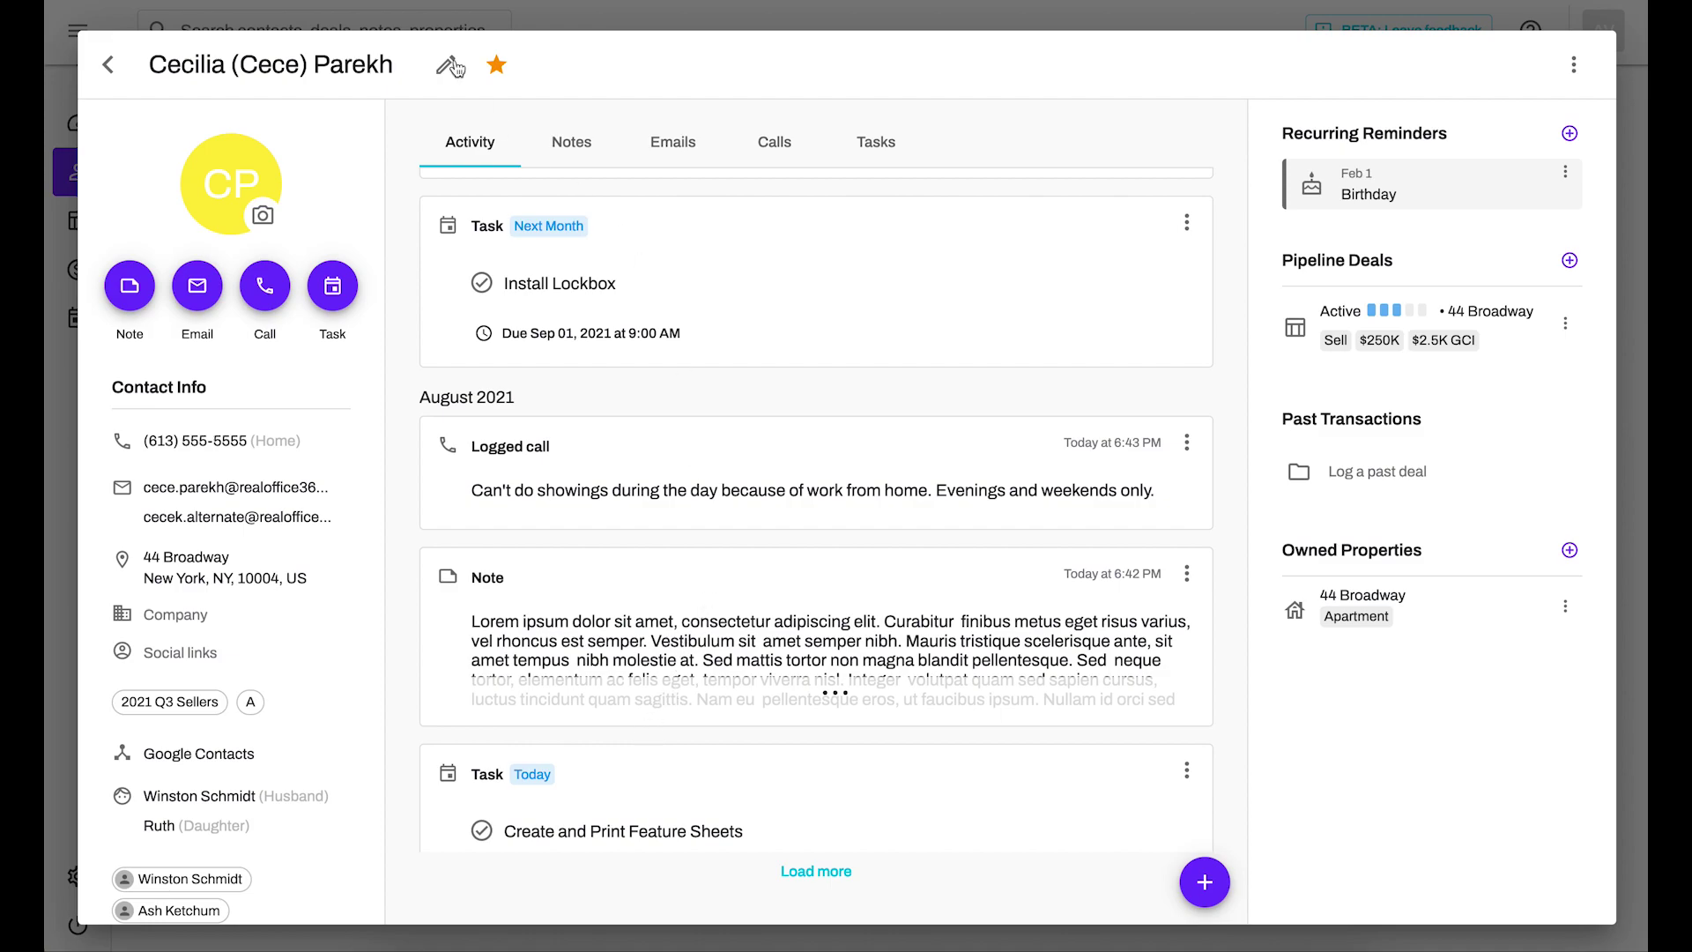
{"action": "left_click", "coordinate": [117, 73]}
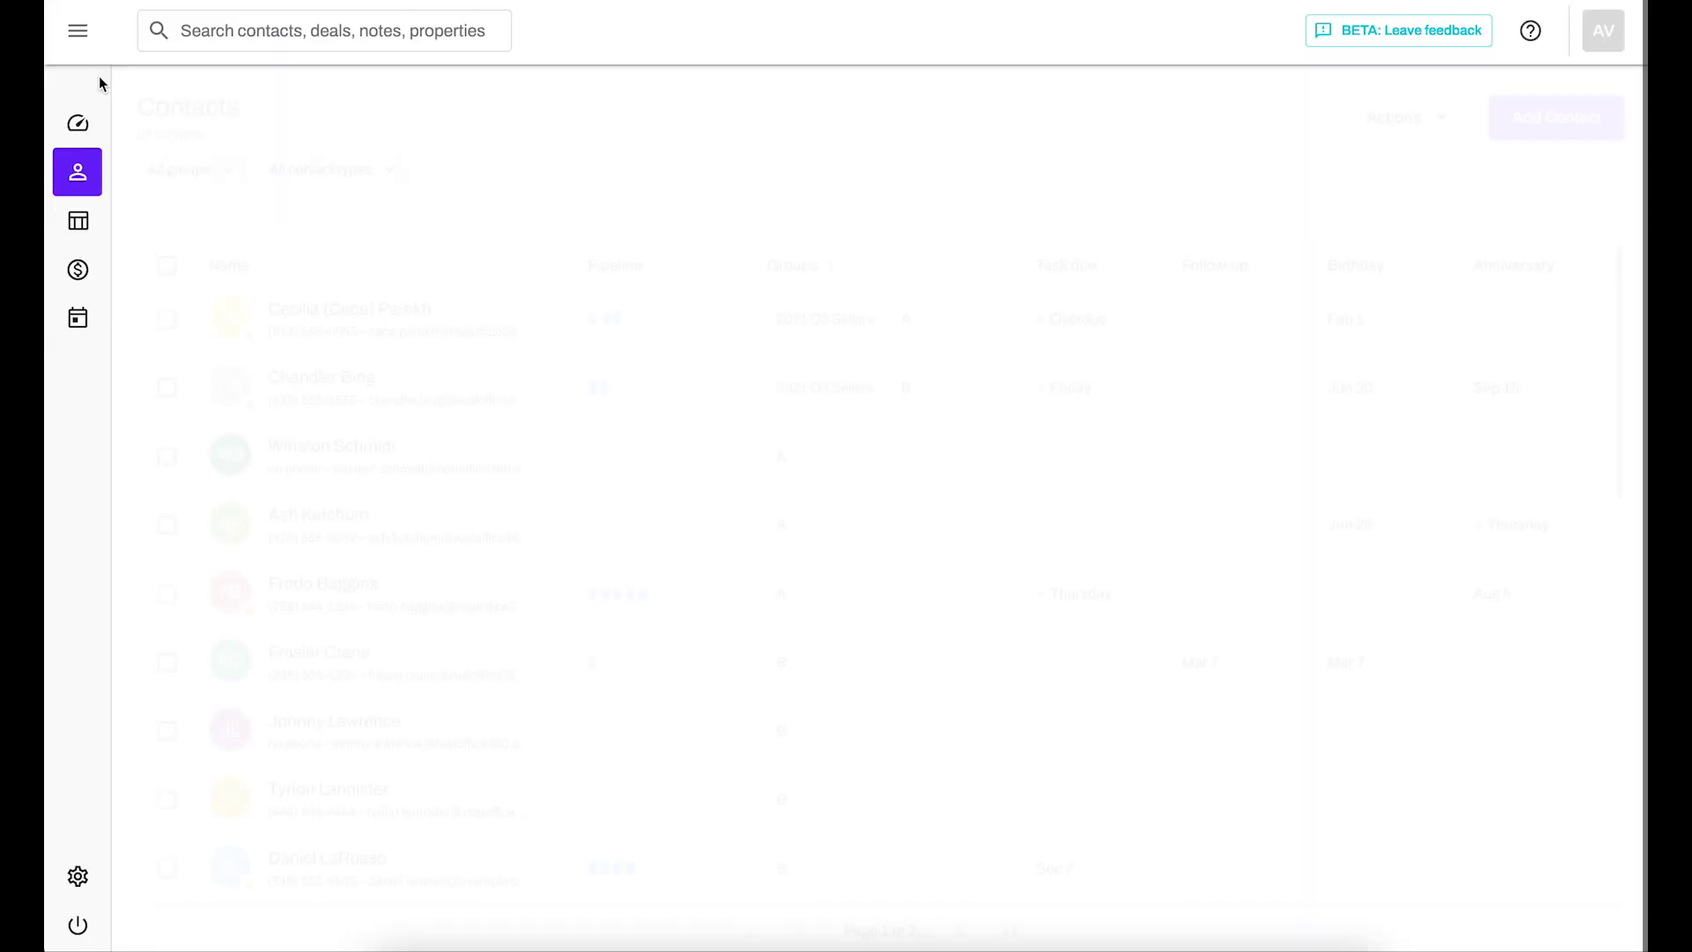
On the Pipeline board, drag the $400K buy deal above the $250K sell deal in Active
{"action": "left_click", "coordinate": [77, 225]}
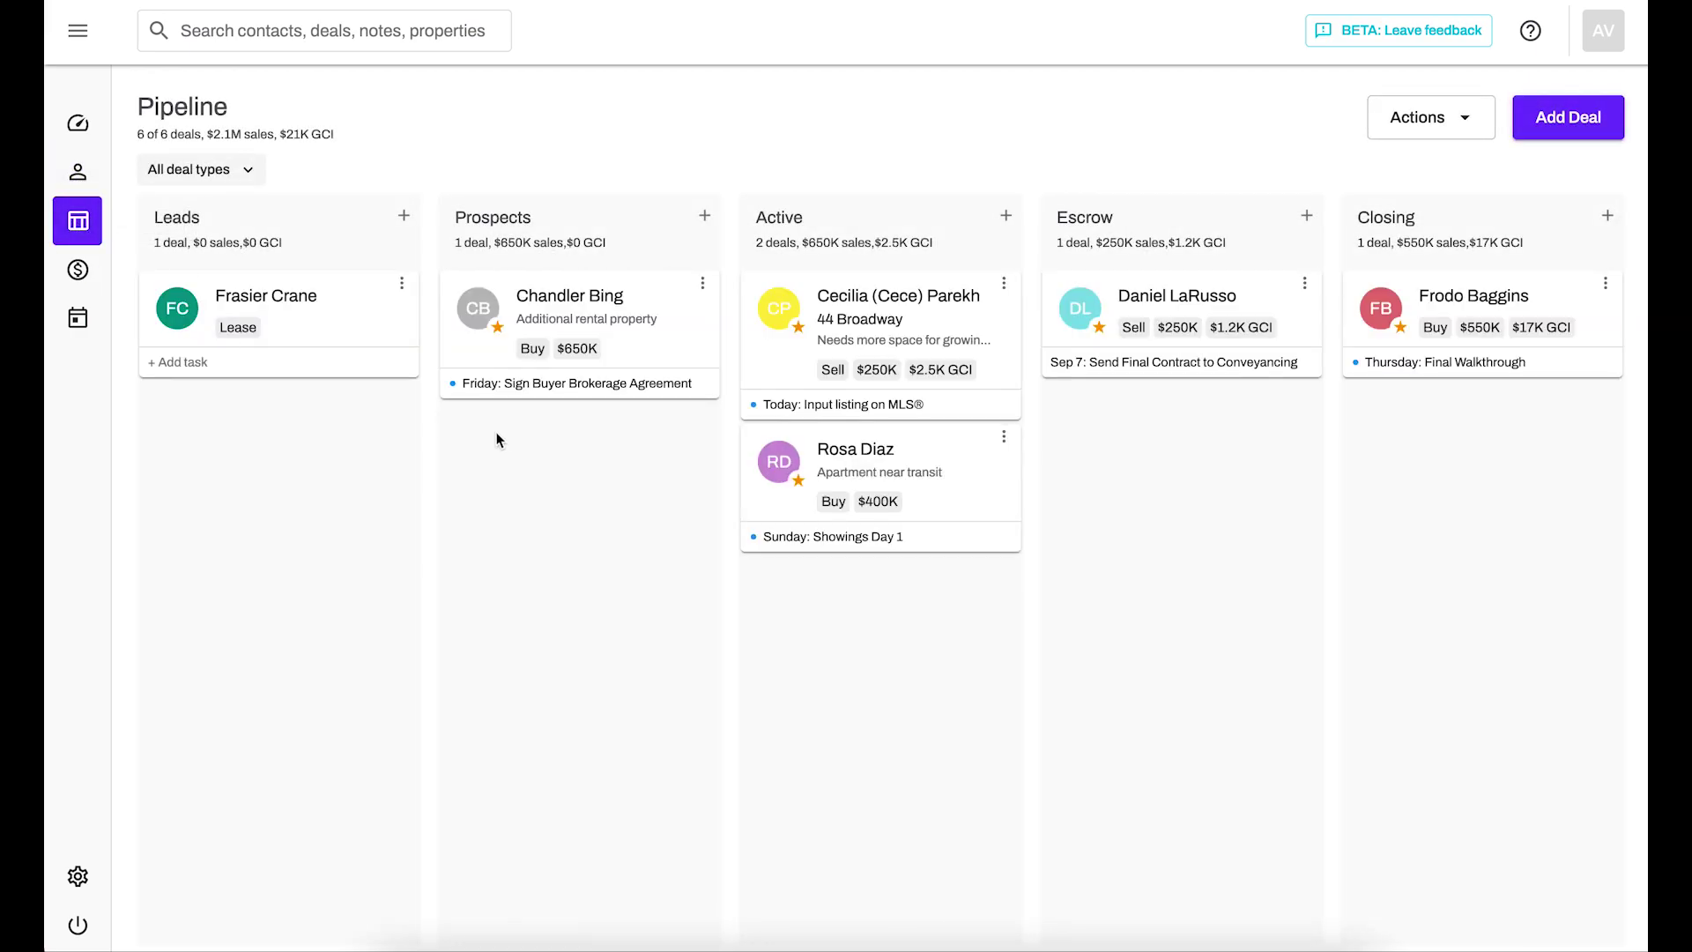
{"action": "mouse_move", "coordinate": [537, 298]}
{"action": "left_mouse_down"}
{"action": "mouse_move", "coordinate": [836, 439]}
{"action": "mouse_move", "coordinate": [766, 465]}
{"action": "mouse_move", "coordinate": [590, 283]}
{"action": "mouse_move", "coordinate": [797, 421]}
{"action": "mouse_move", "coordinate": [1516, 441]}
{"action": "mouse_move", "coordinate": [546, 300]}
{"action": "left_mouse_up"}
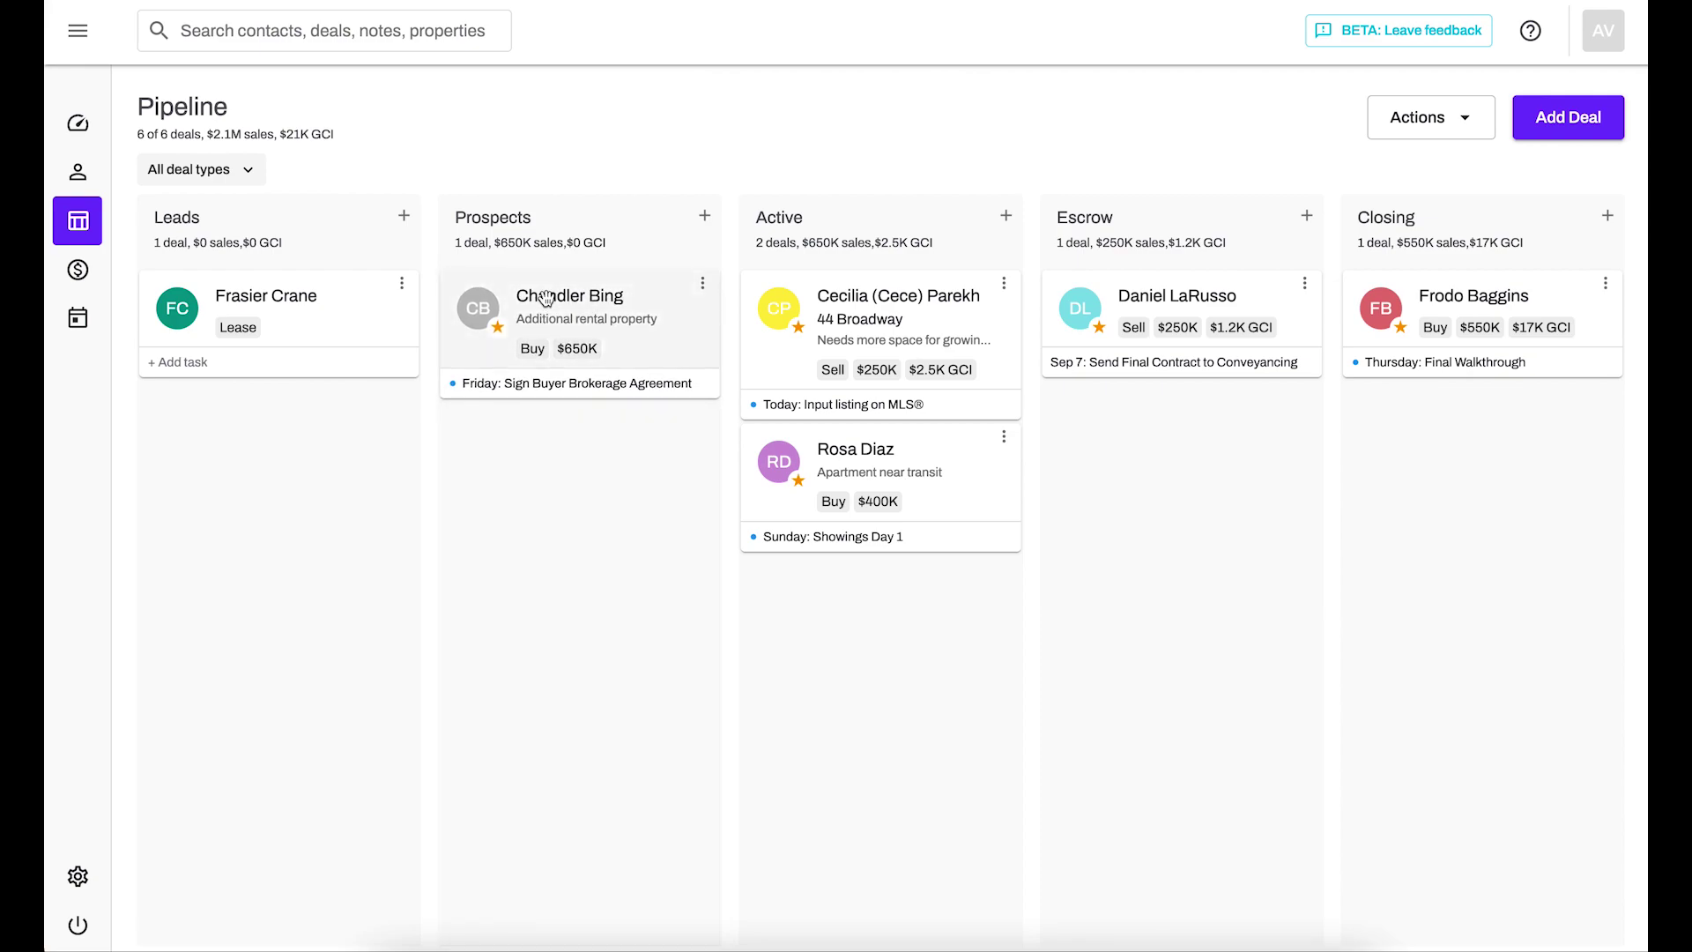
{"action": "left_click_drag", "start_coordinate": [912, 445], "coordinate": [916, 307]}
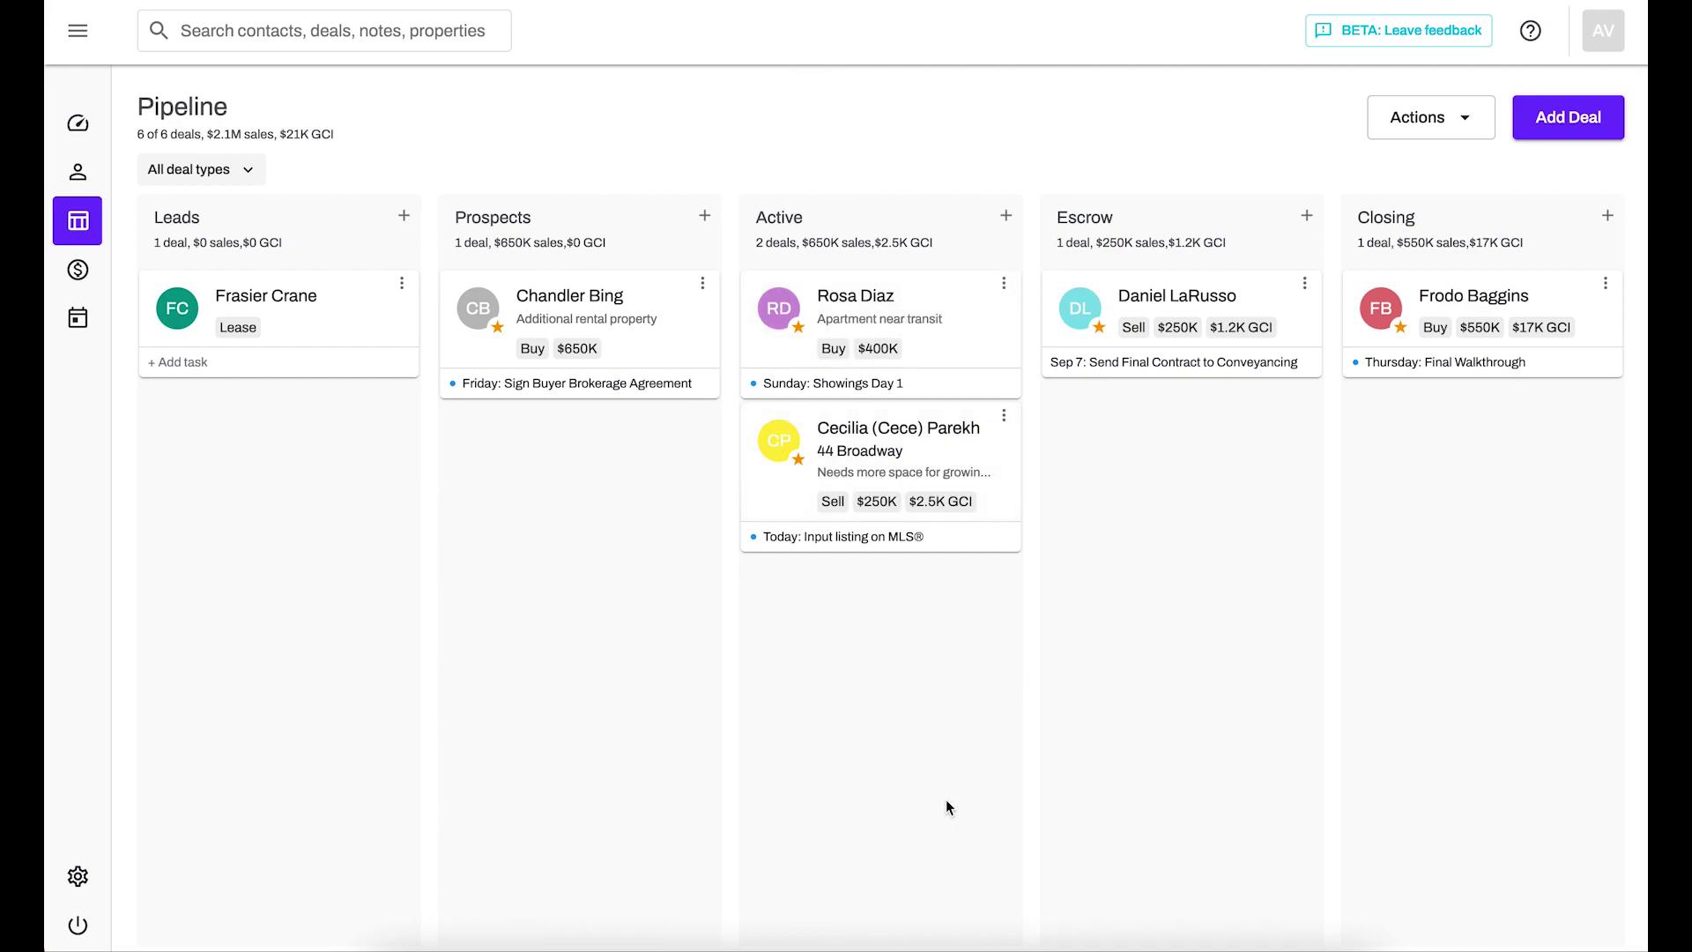
From the client deal's Tasks tab, bring up the seven-task Sell-in-Active workflow due Aug 31, 2021
{"action": "left_click", "coordinate": [913, 545]}
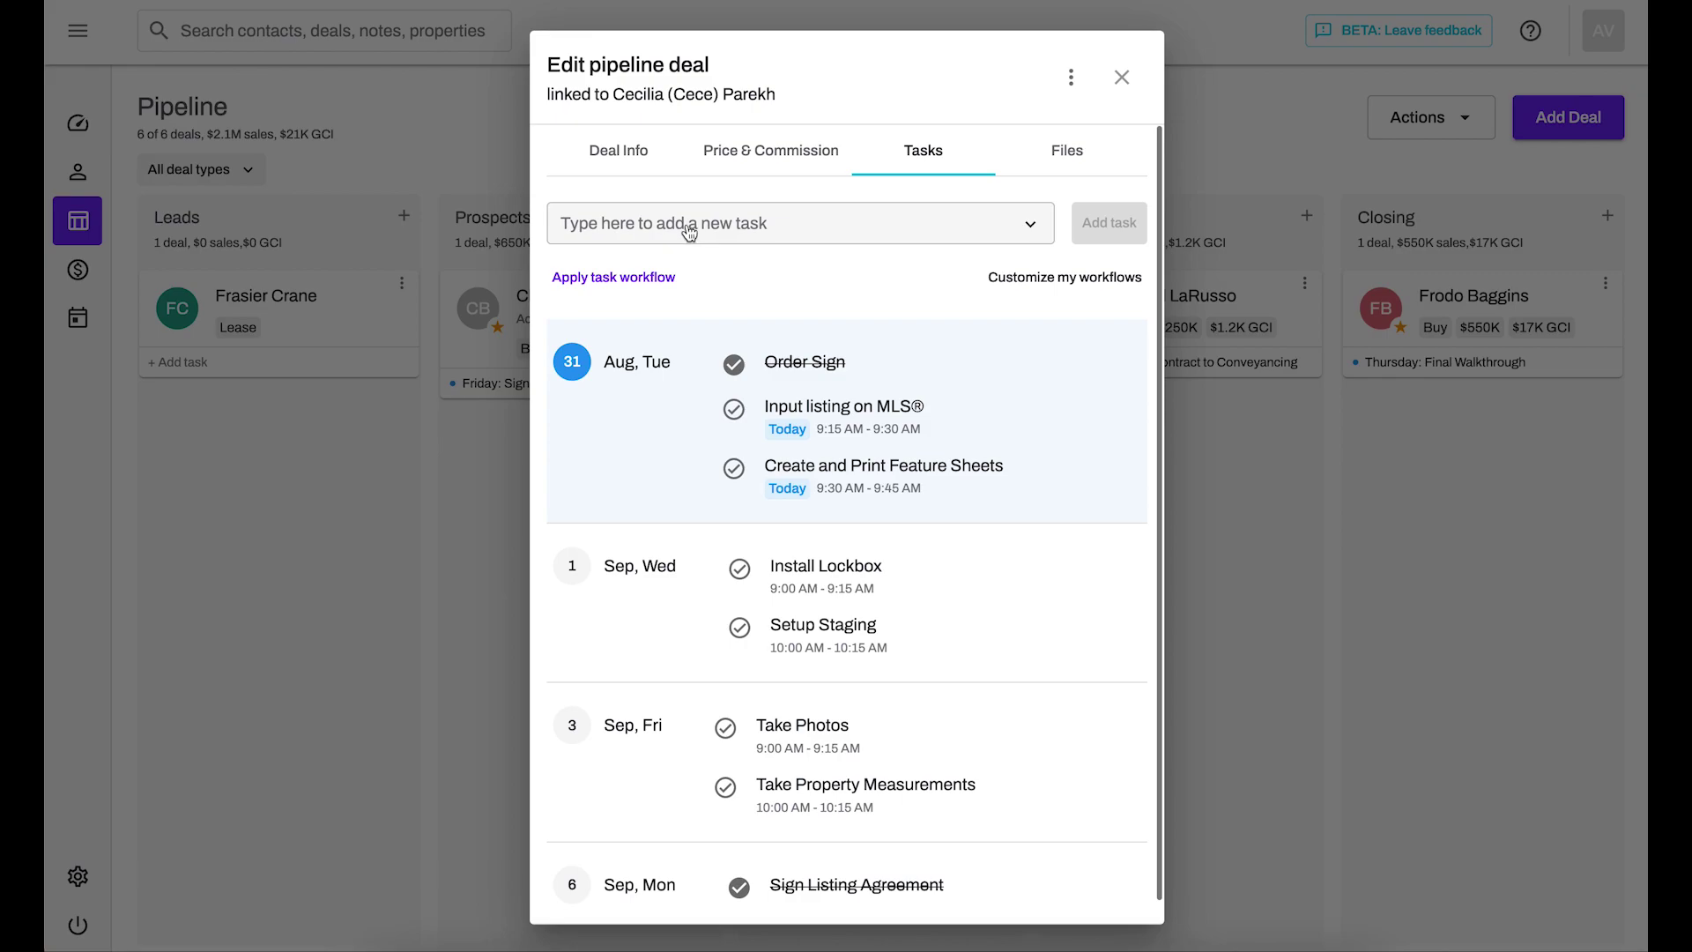
{"action": "left_click", "coordinate": [1031, 225]}
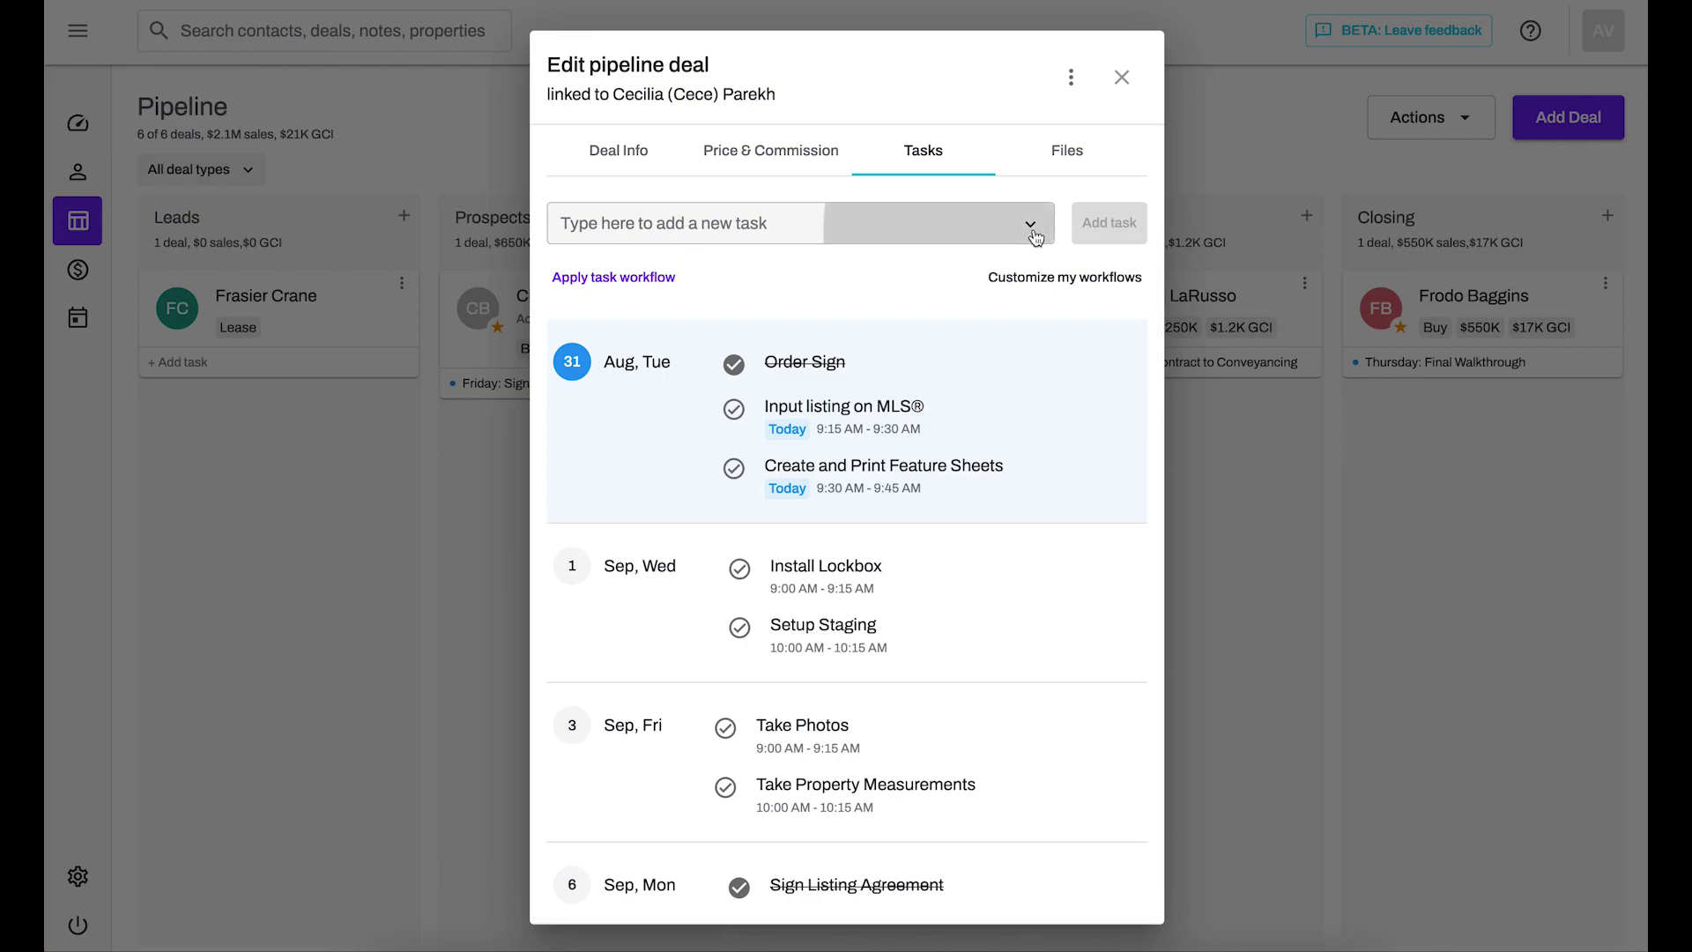
{"action": "scroll", "coordinate": [968, 335], "scroll_direction": "down", "scroll_amount": 2}
{"action": "scroll", "coordinate": [967, 336], "scroll_direction": "up", "scroll_amount": 2}
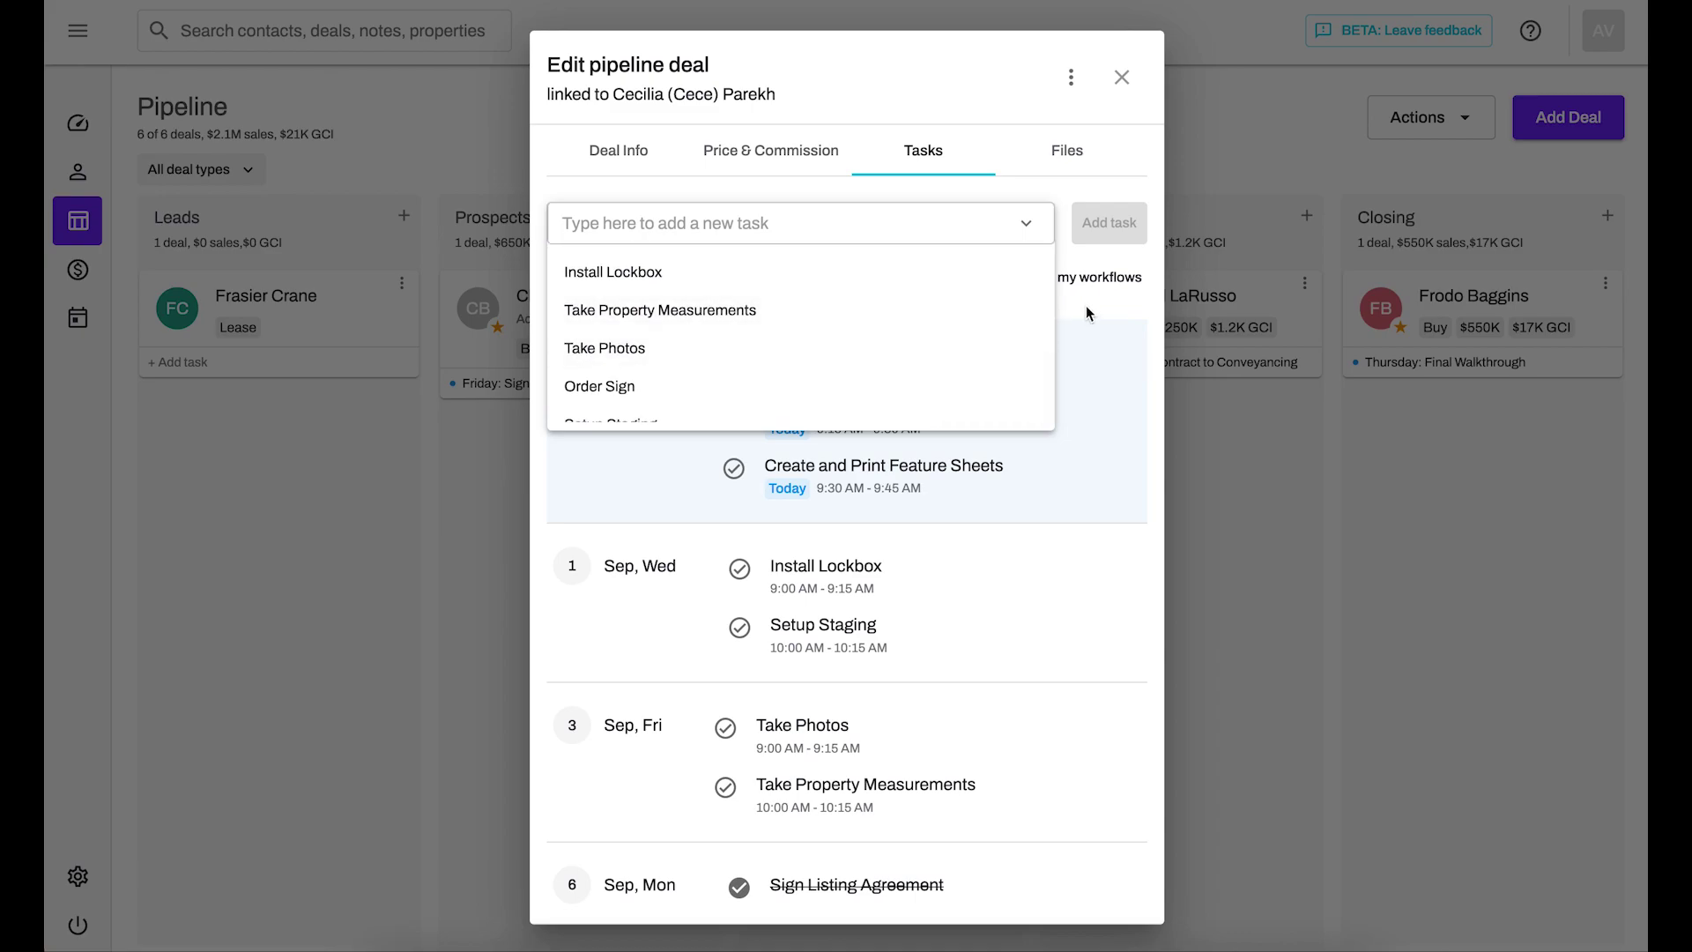
{"action": "left_click", "coordinate": [1088, 314]}
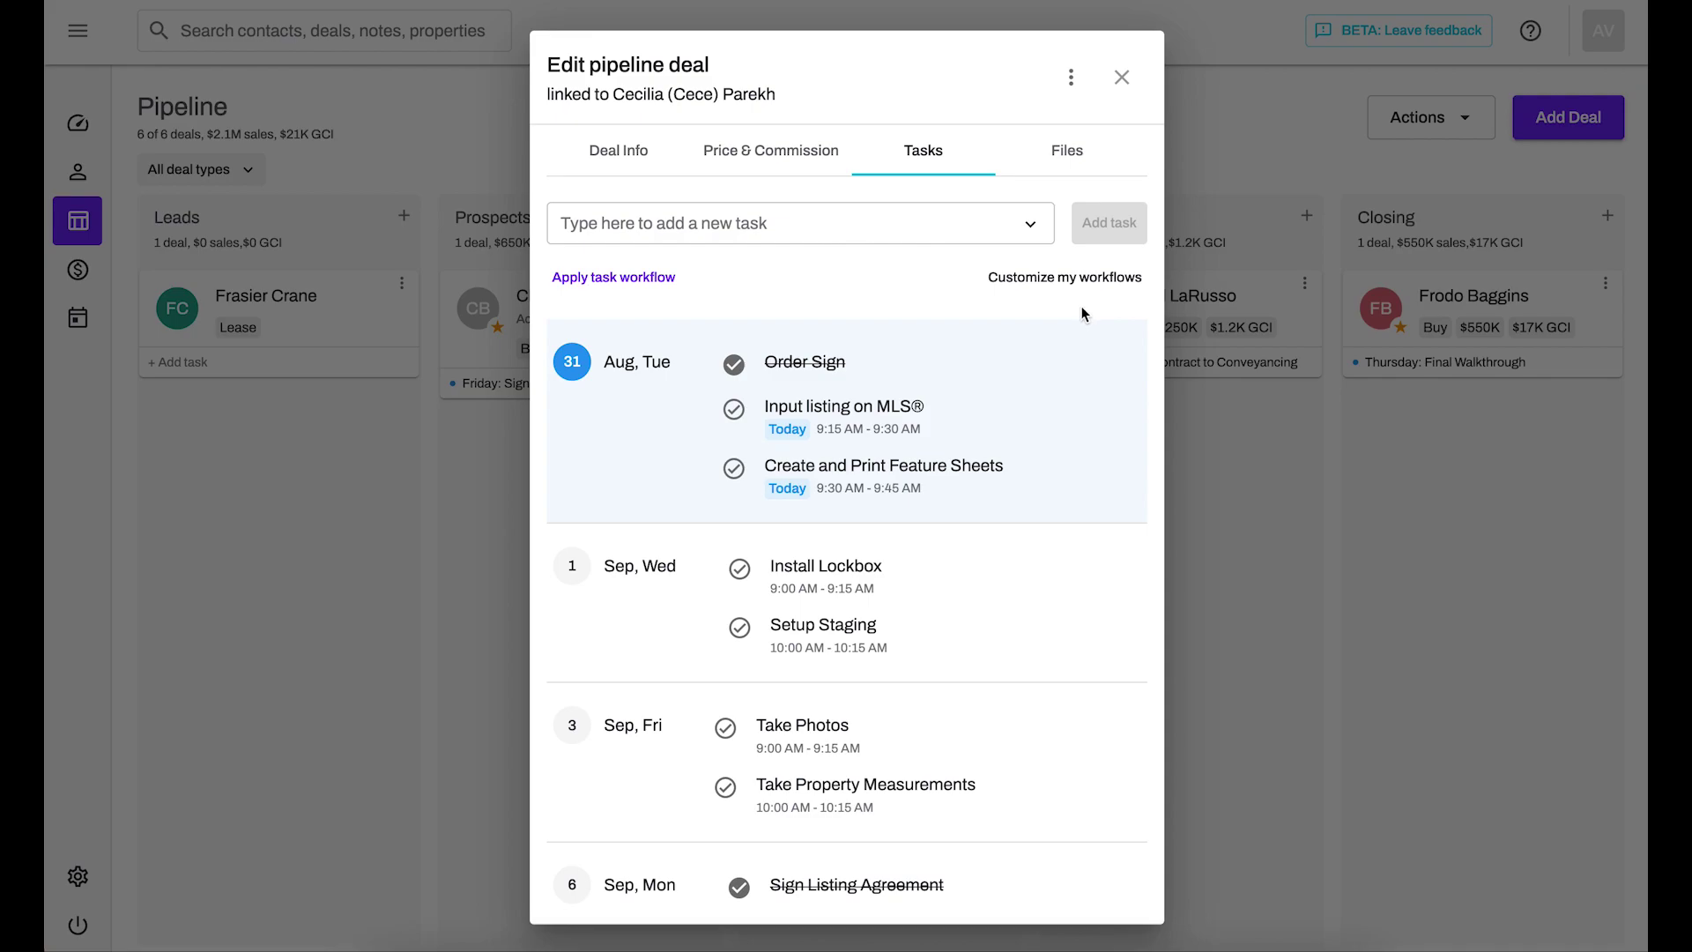
{"action": "left_click", "coordinate": [621, 280]}
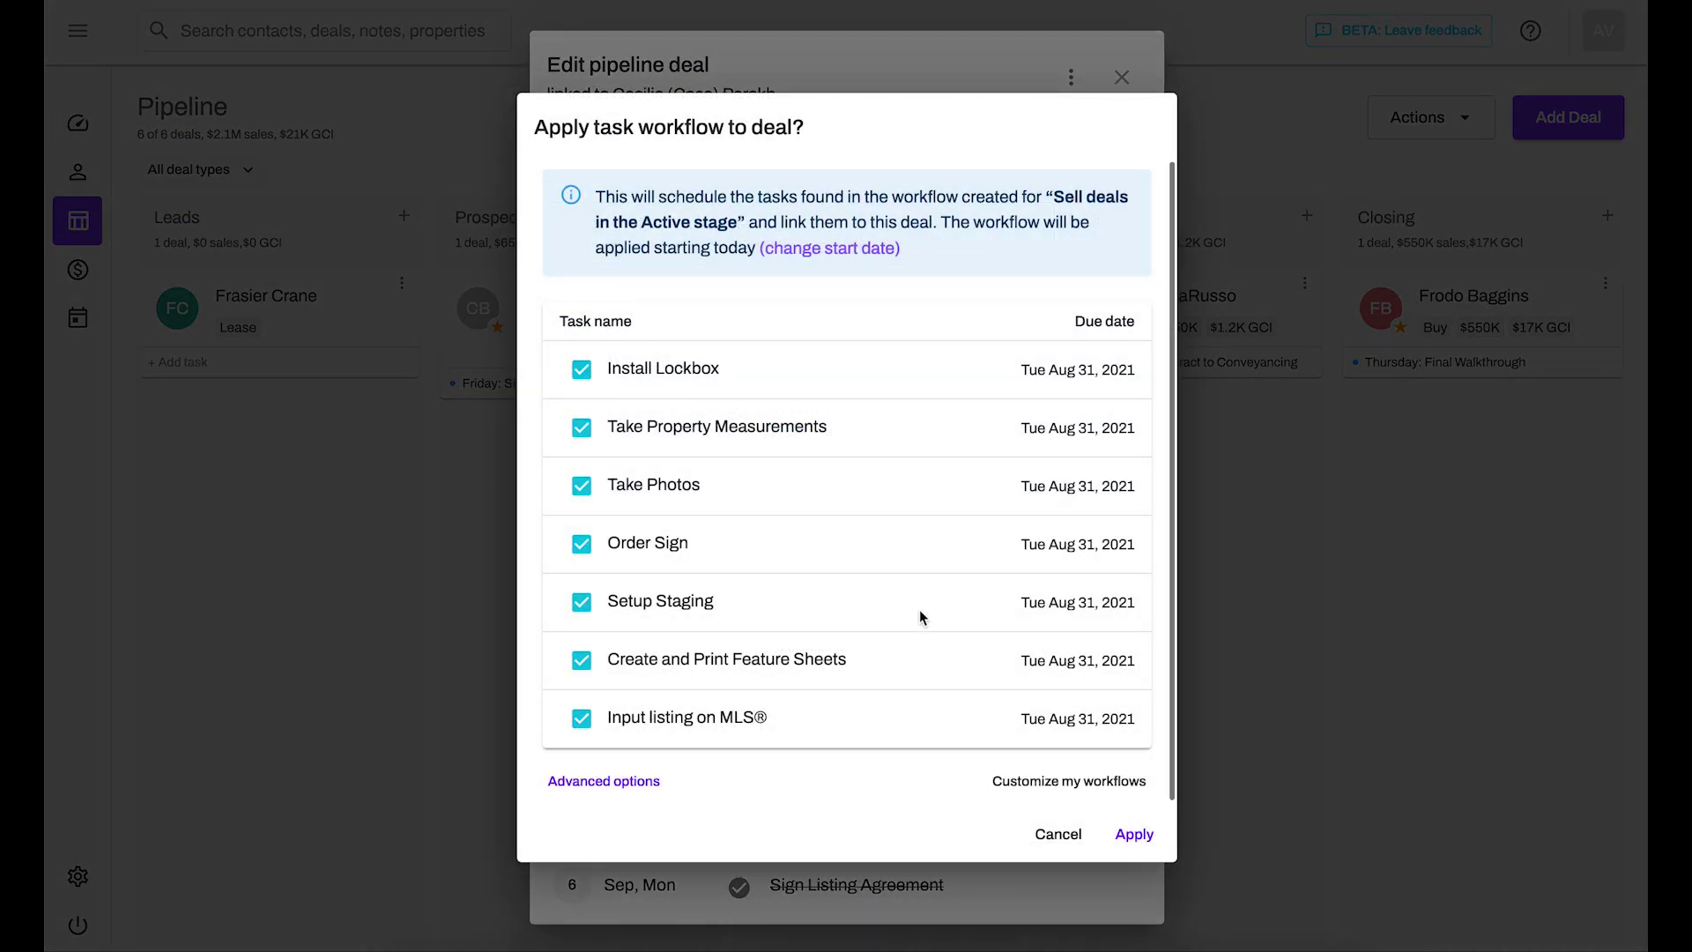
{"action": "left_click", "coordinate": [1106, 846]}
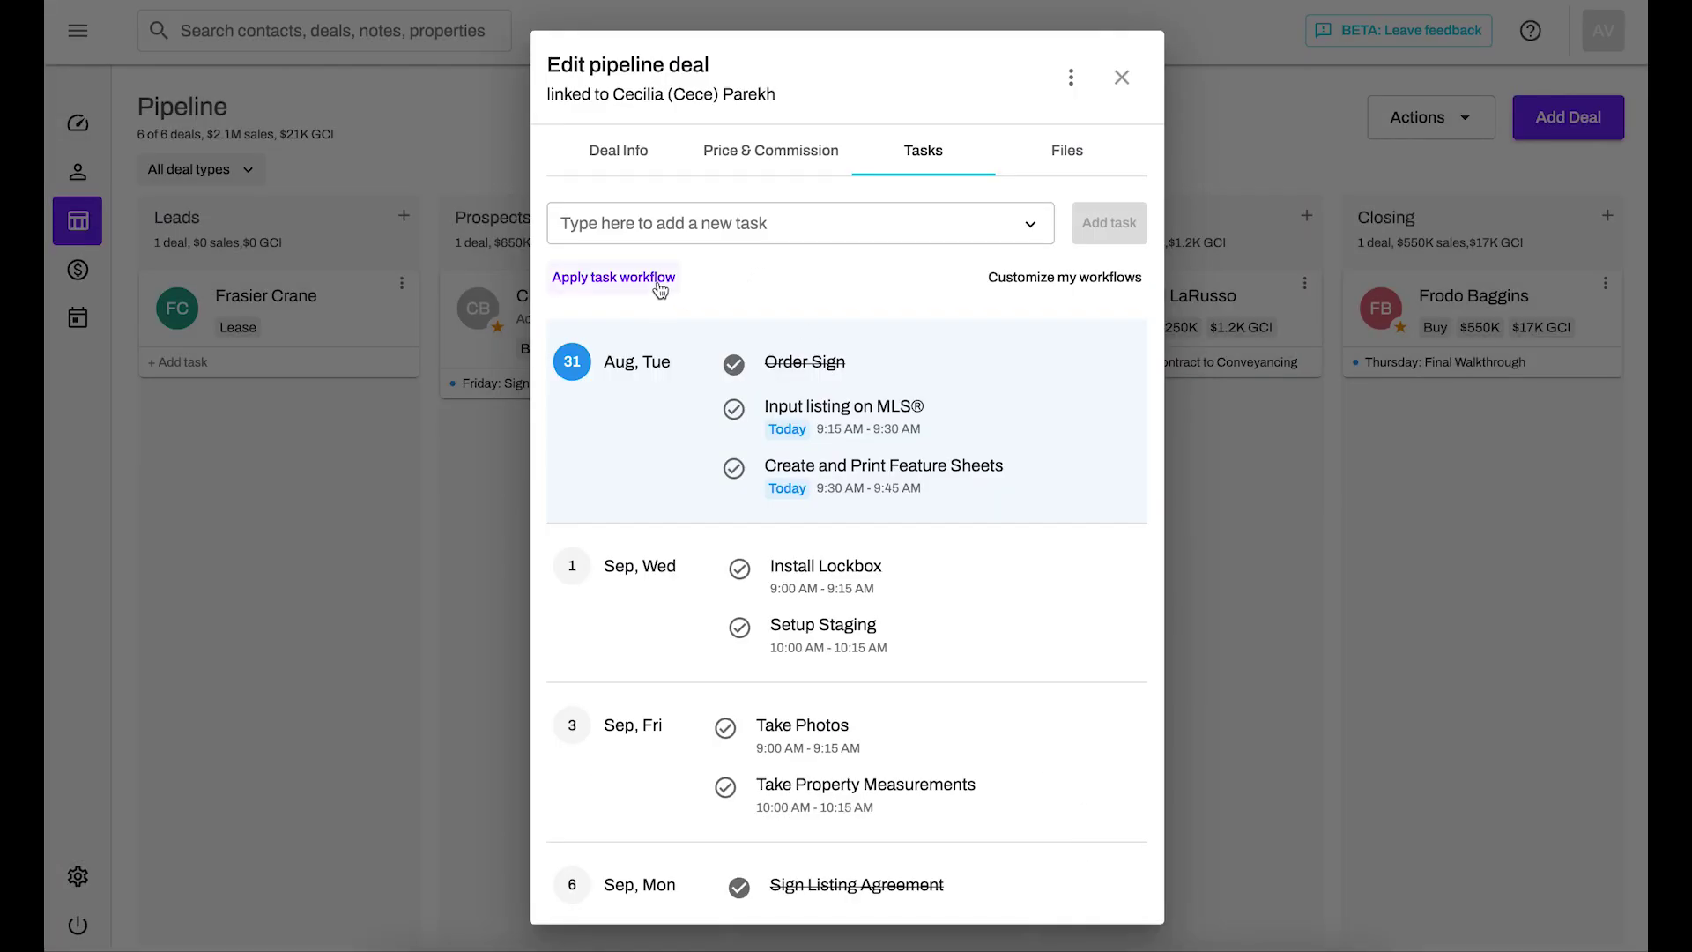
{"action": "left_click", "coordinate": [657, 282]}
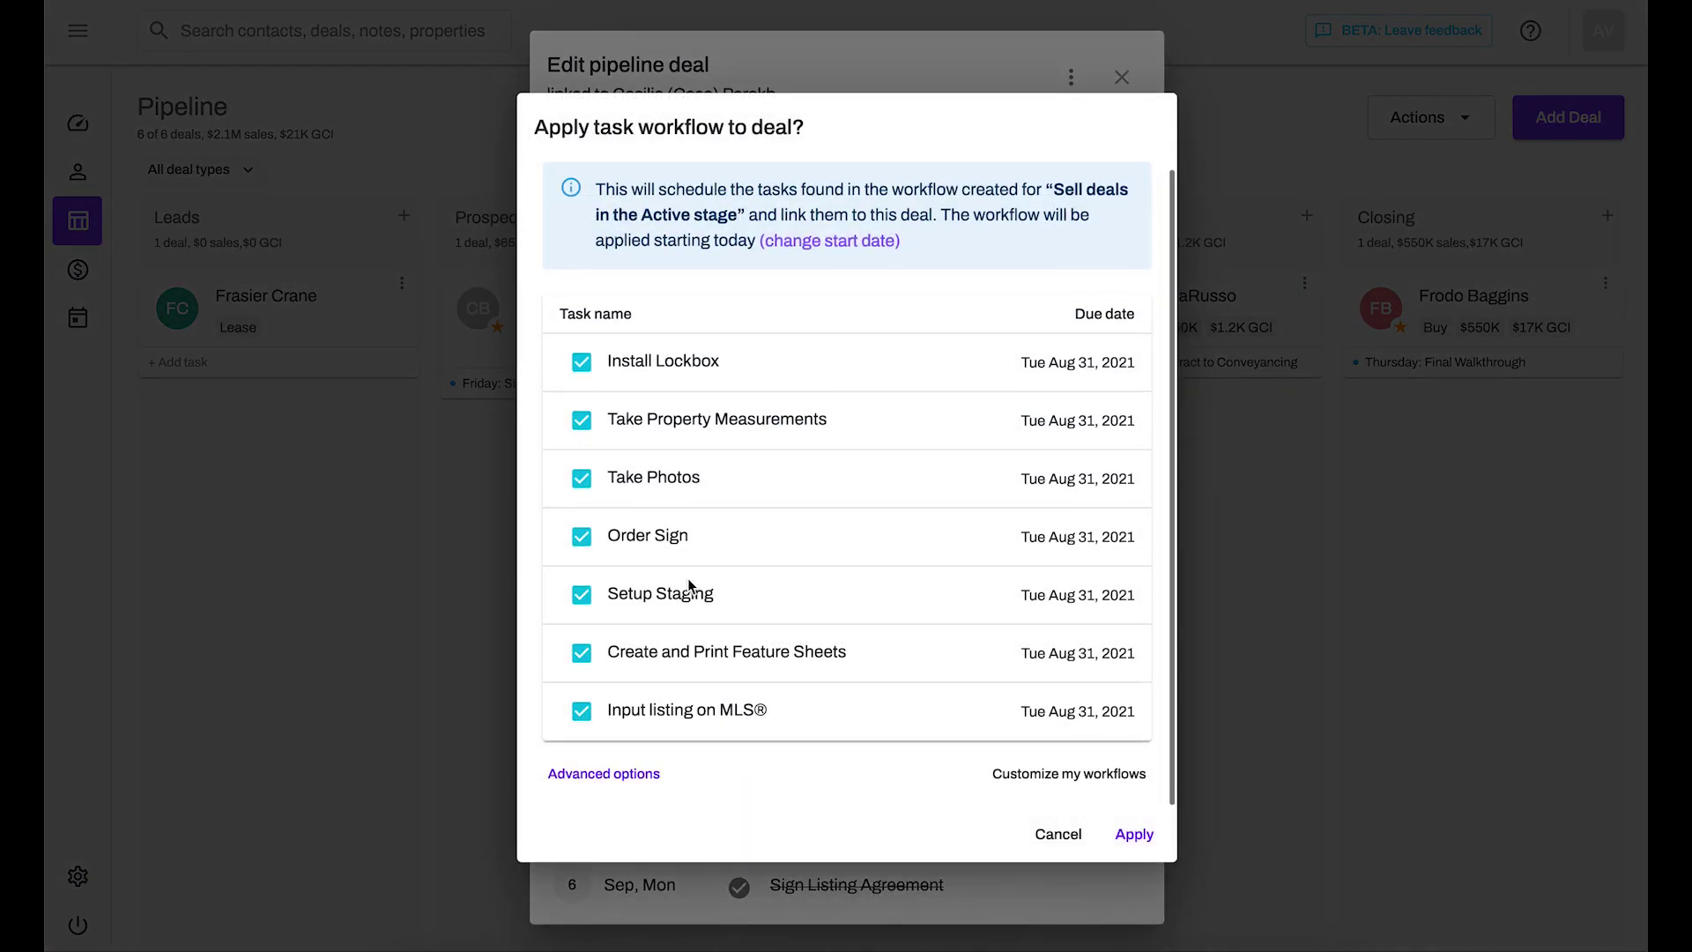
{"action": "scroll", "coordinate": [688, 585], "scroll_direction": "up", "scroll_amount": 1}
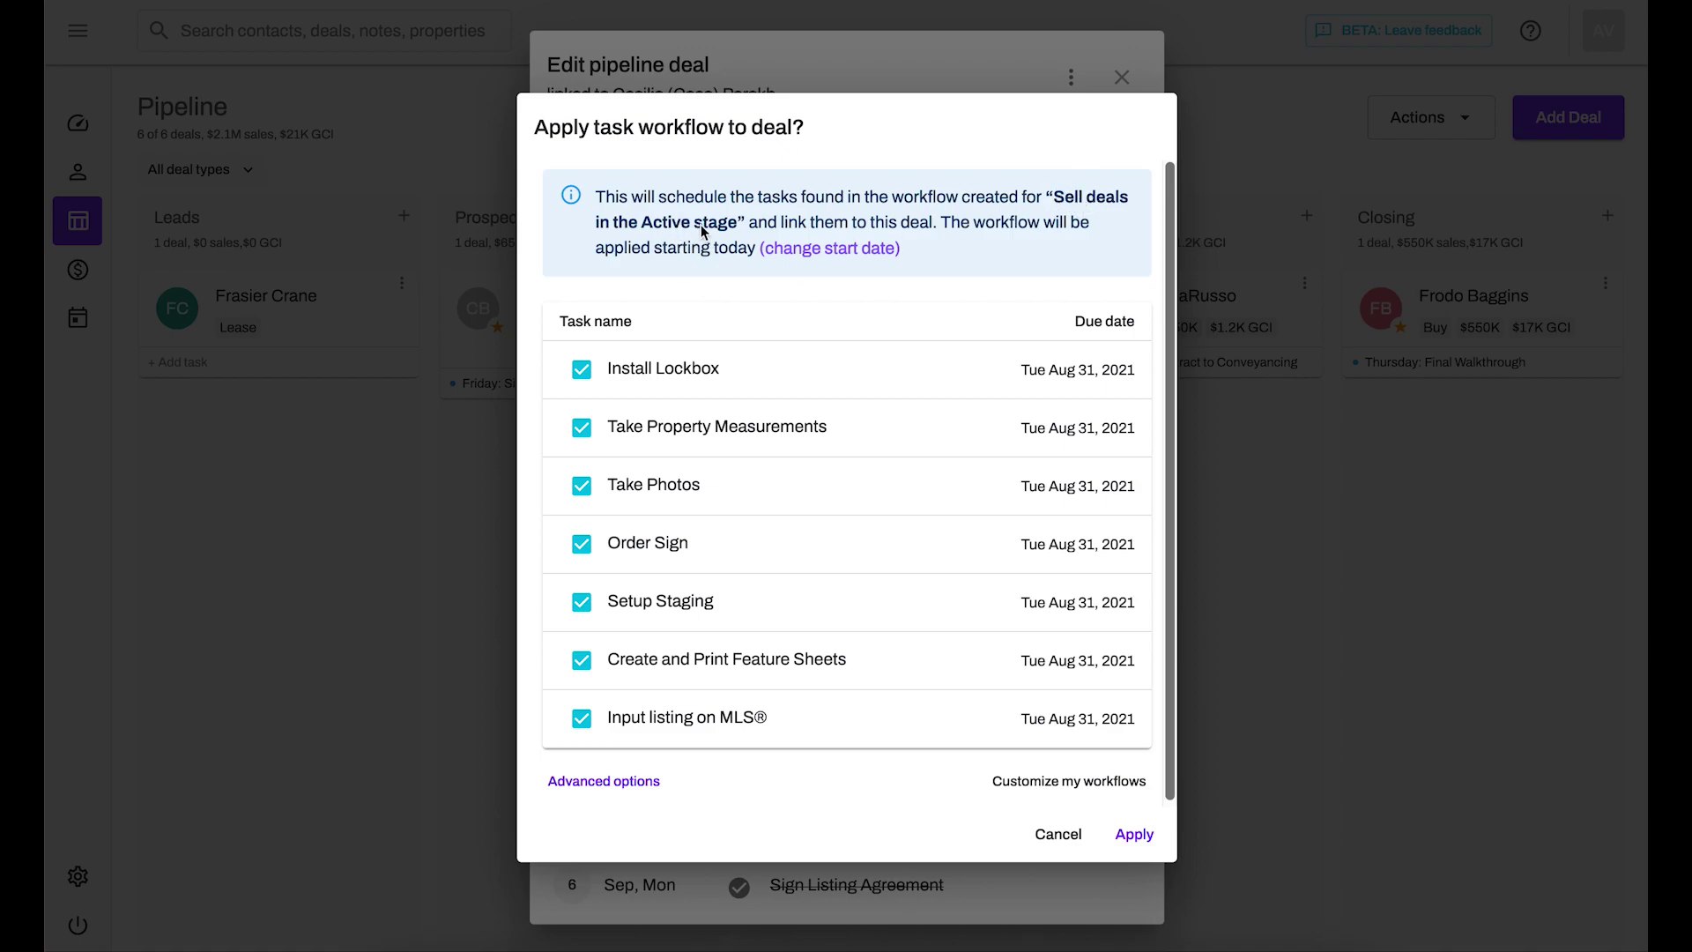
{"action": "scroll", "coordinate": [751, 506], "scroll_direction": "down", "scroll_amount": 1}
{"action": "scroll", "coordinate": [749, 506], "scroll_direction": "up", "scroll_amount": 1}
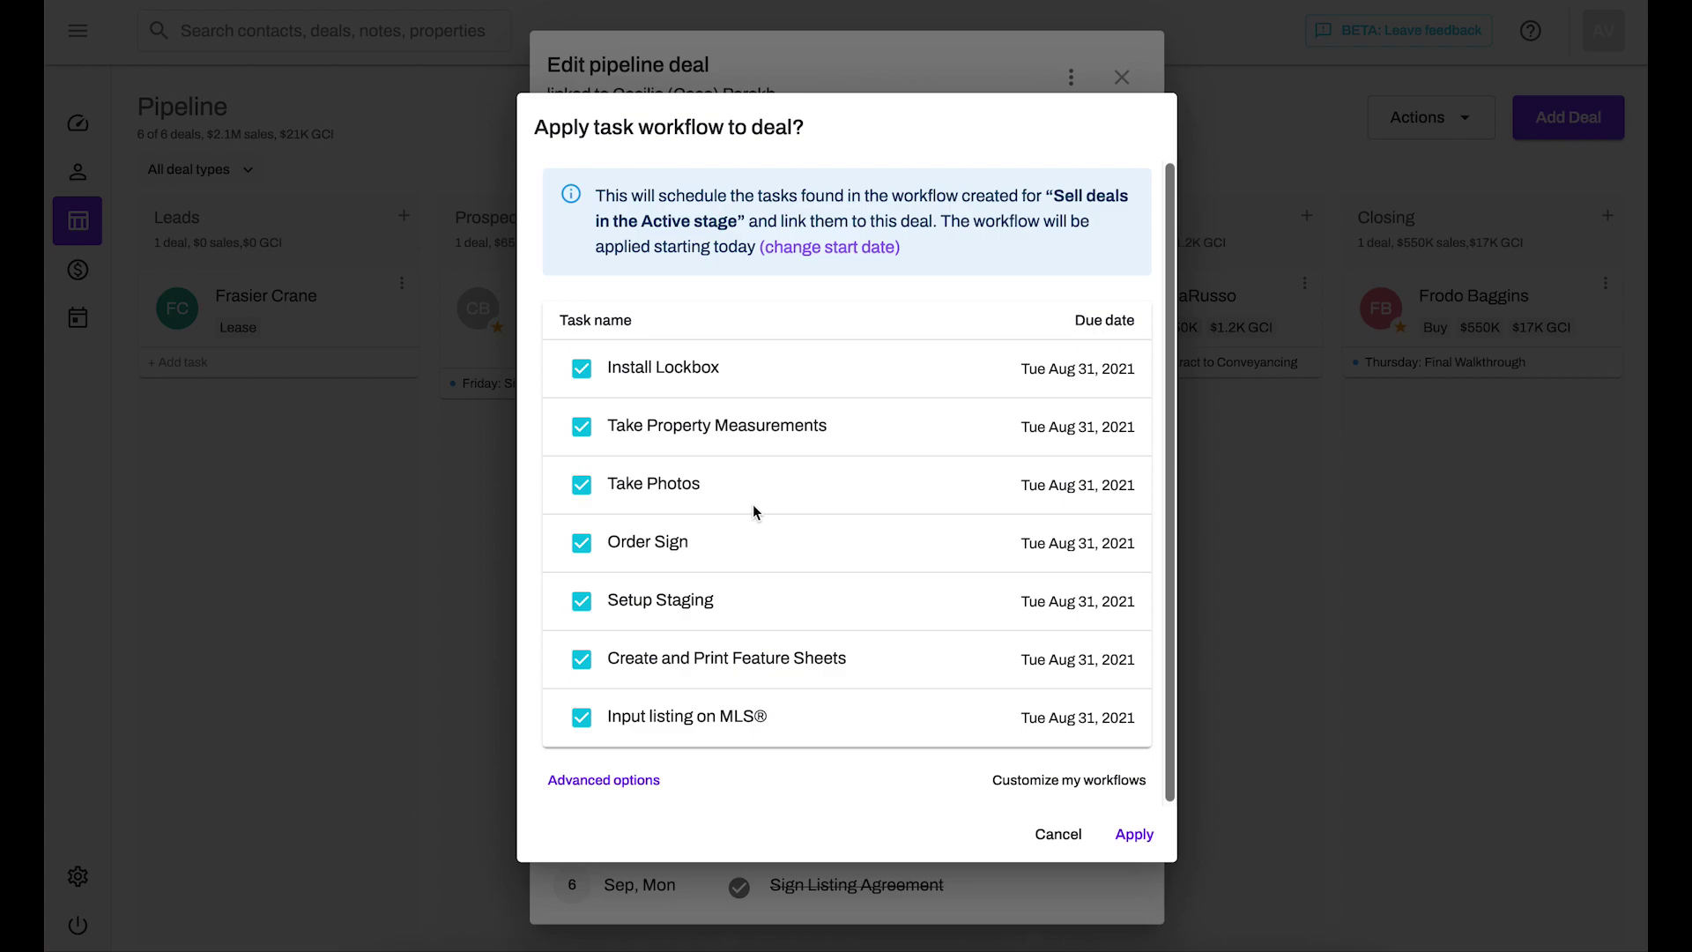
{"action": "scroll", "coordinate": [599, 784], "scroll_direction": "down", "scroll_amount": 1}
{"action": "left_click", "coordinate": [599, 780]}
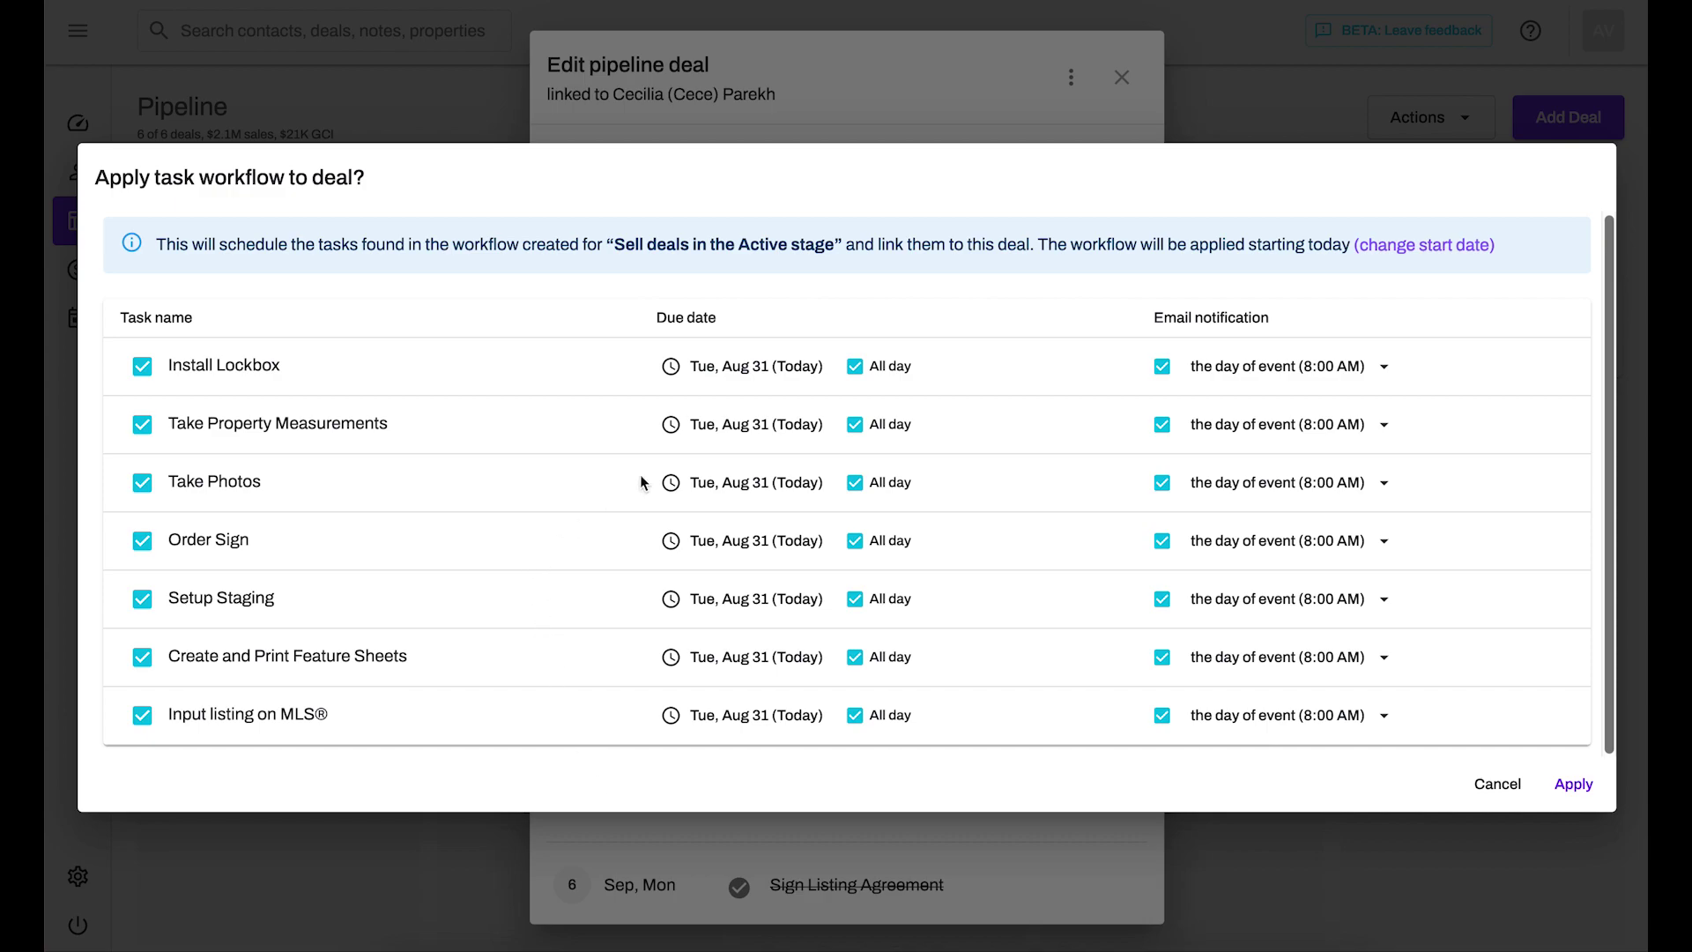
{"action": "left_click", "coordinate": [1162, 370]}
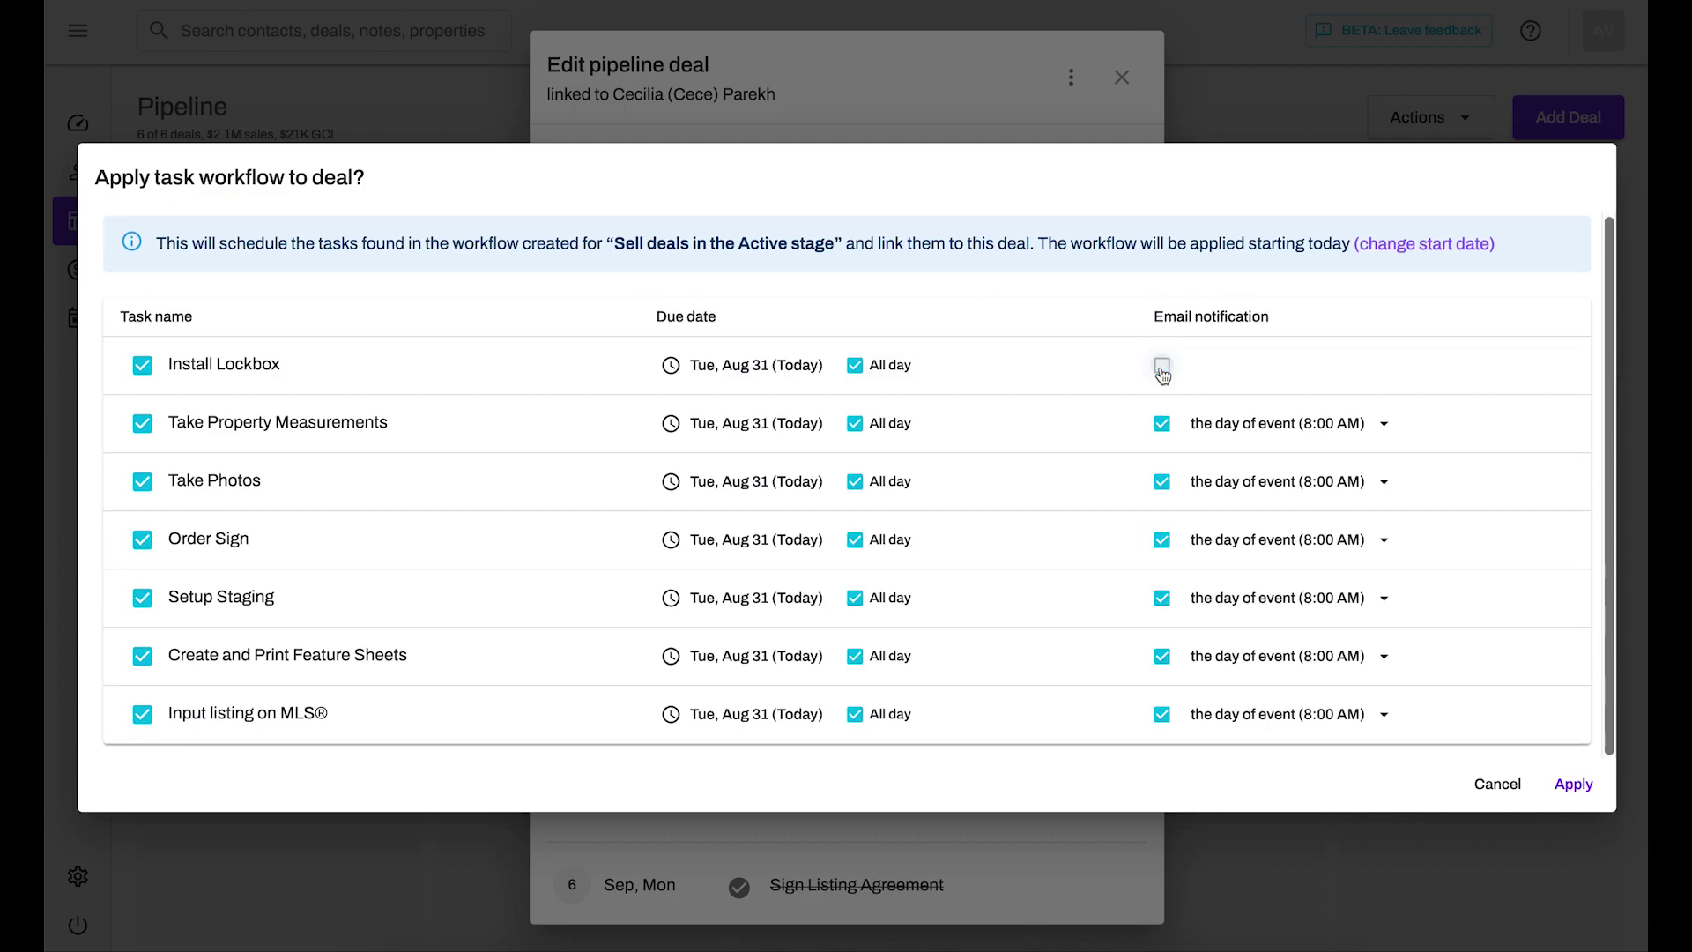
{"action": "left_click", "coordinate": [1162, 484]}
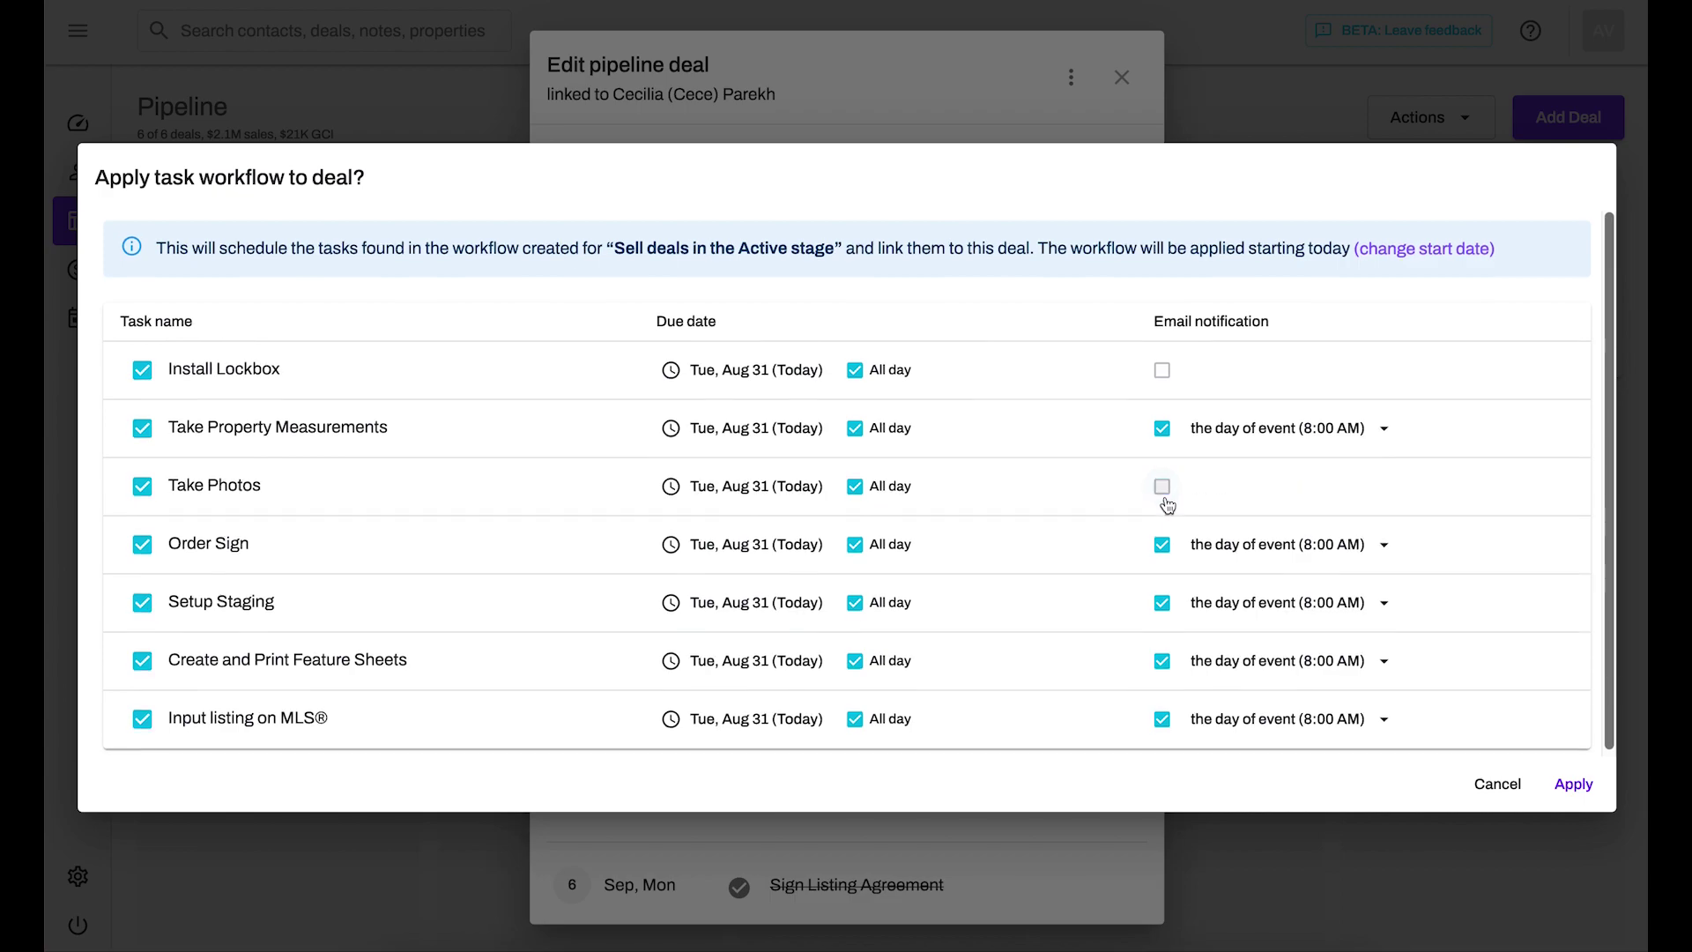
{"action": "left_click", "coordinate": [1164, 603]}
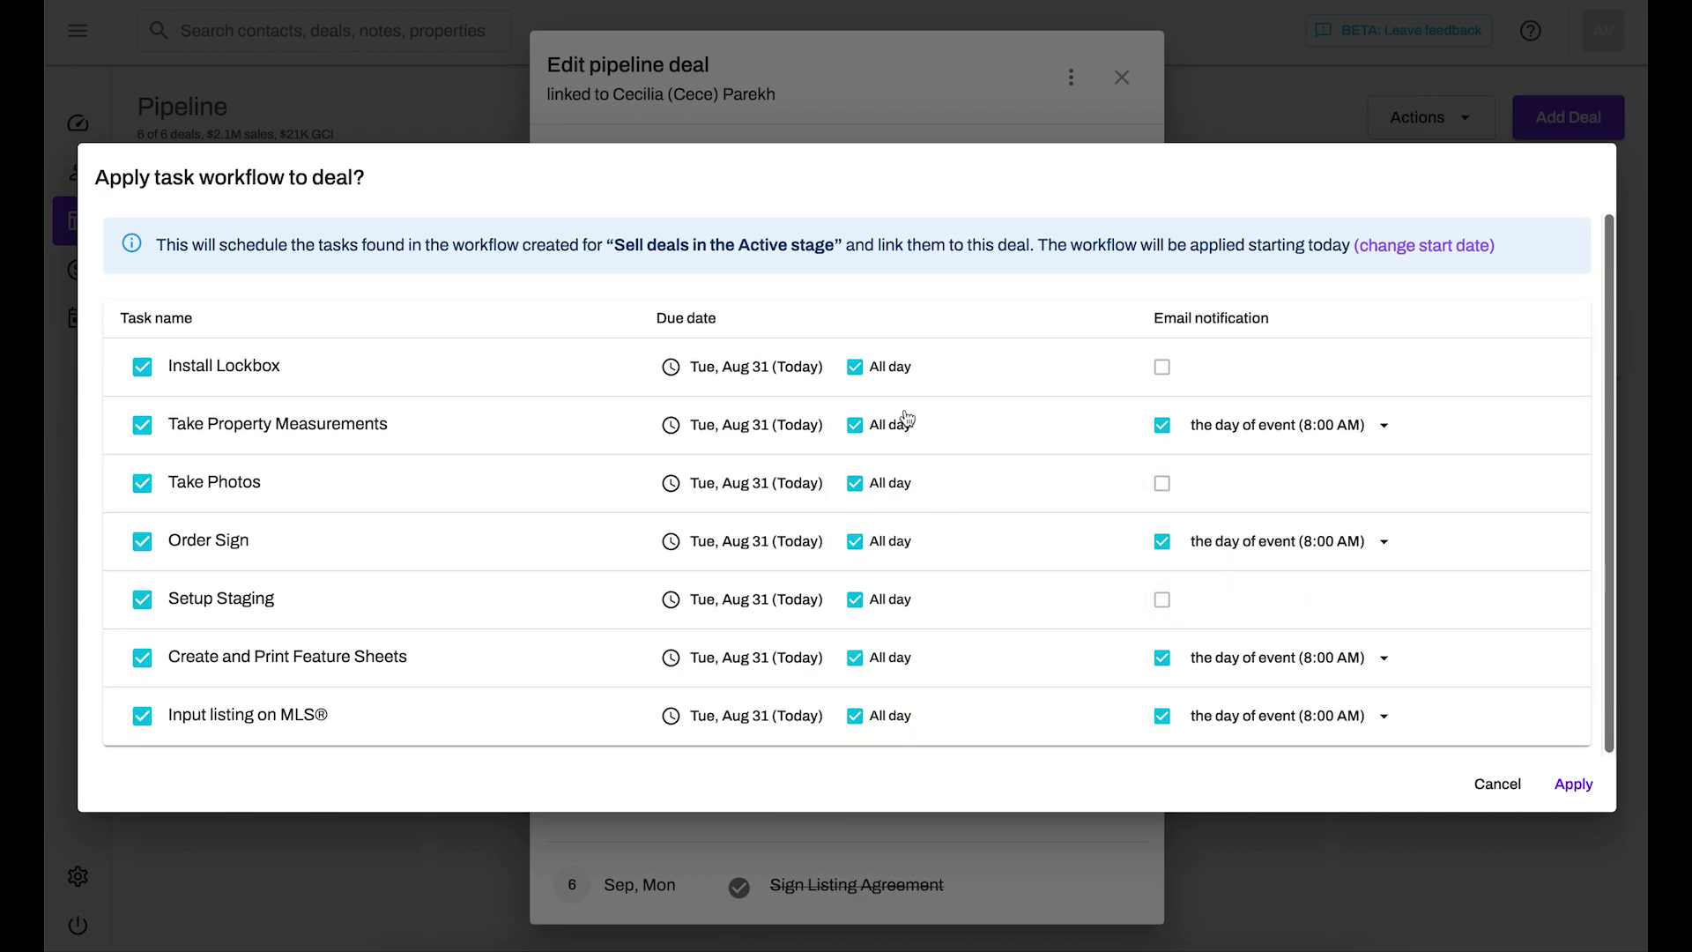
{"action": "left_click", "coordinate": [854, 368]}
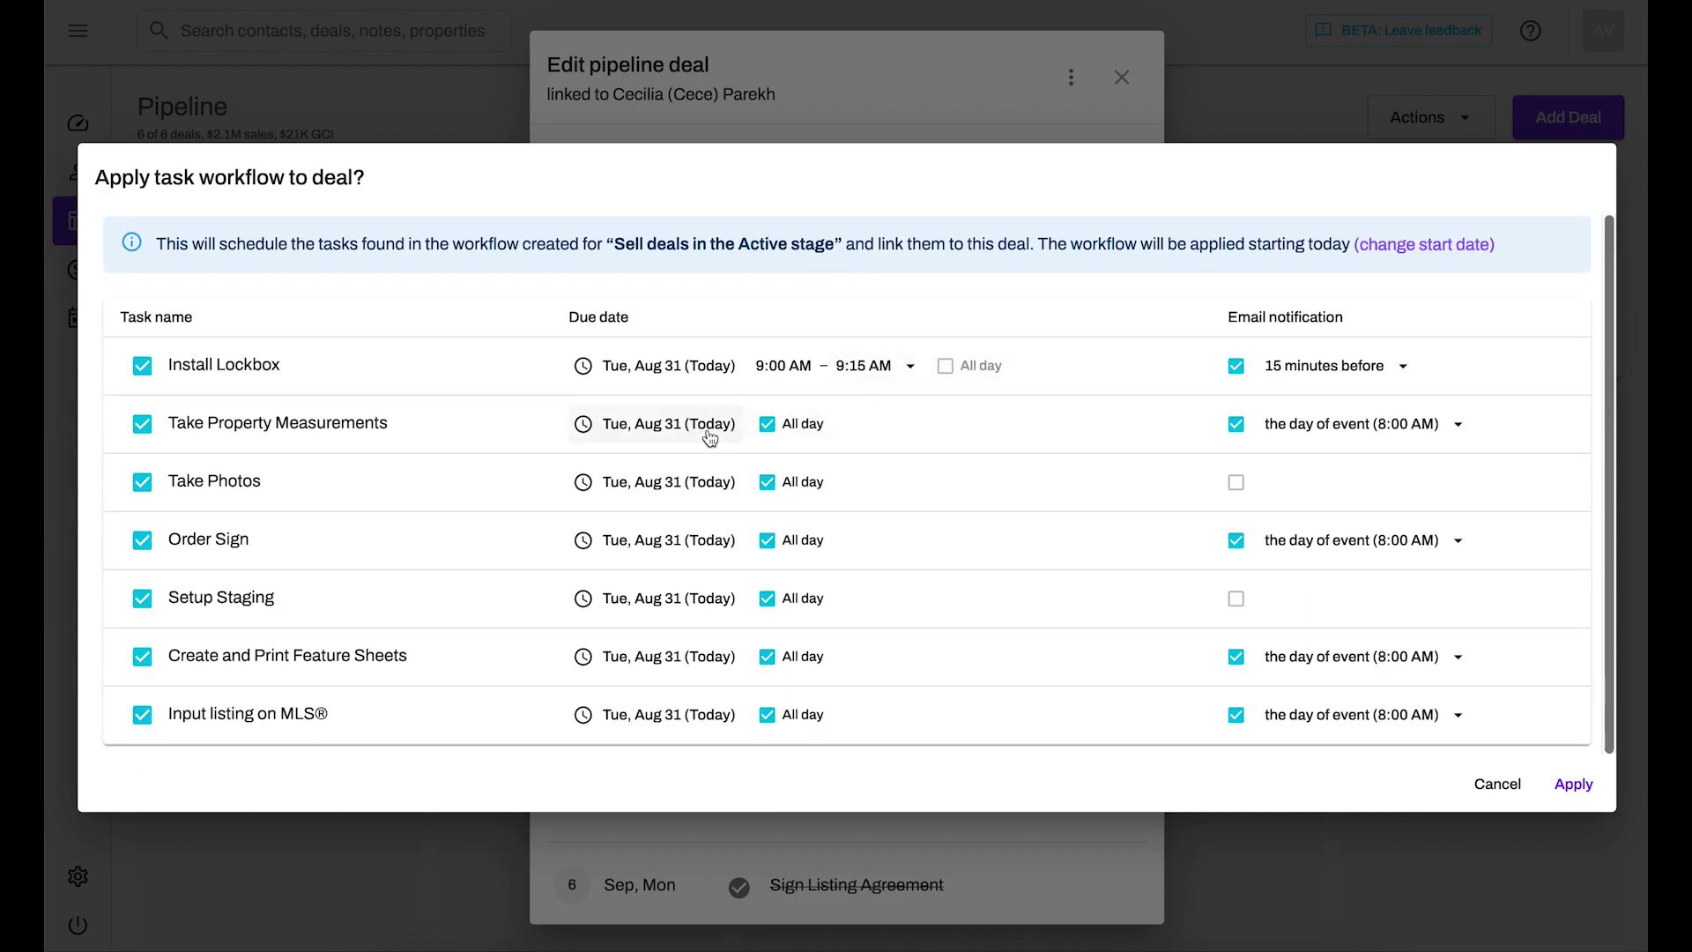
{"action": "left_click", "coordinate": [672, 427]}
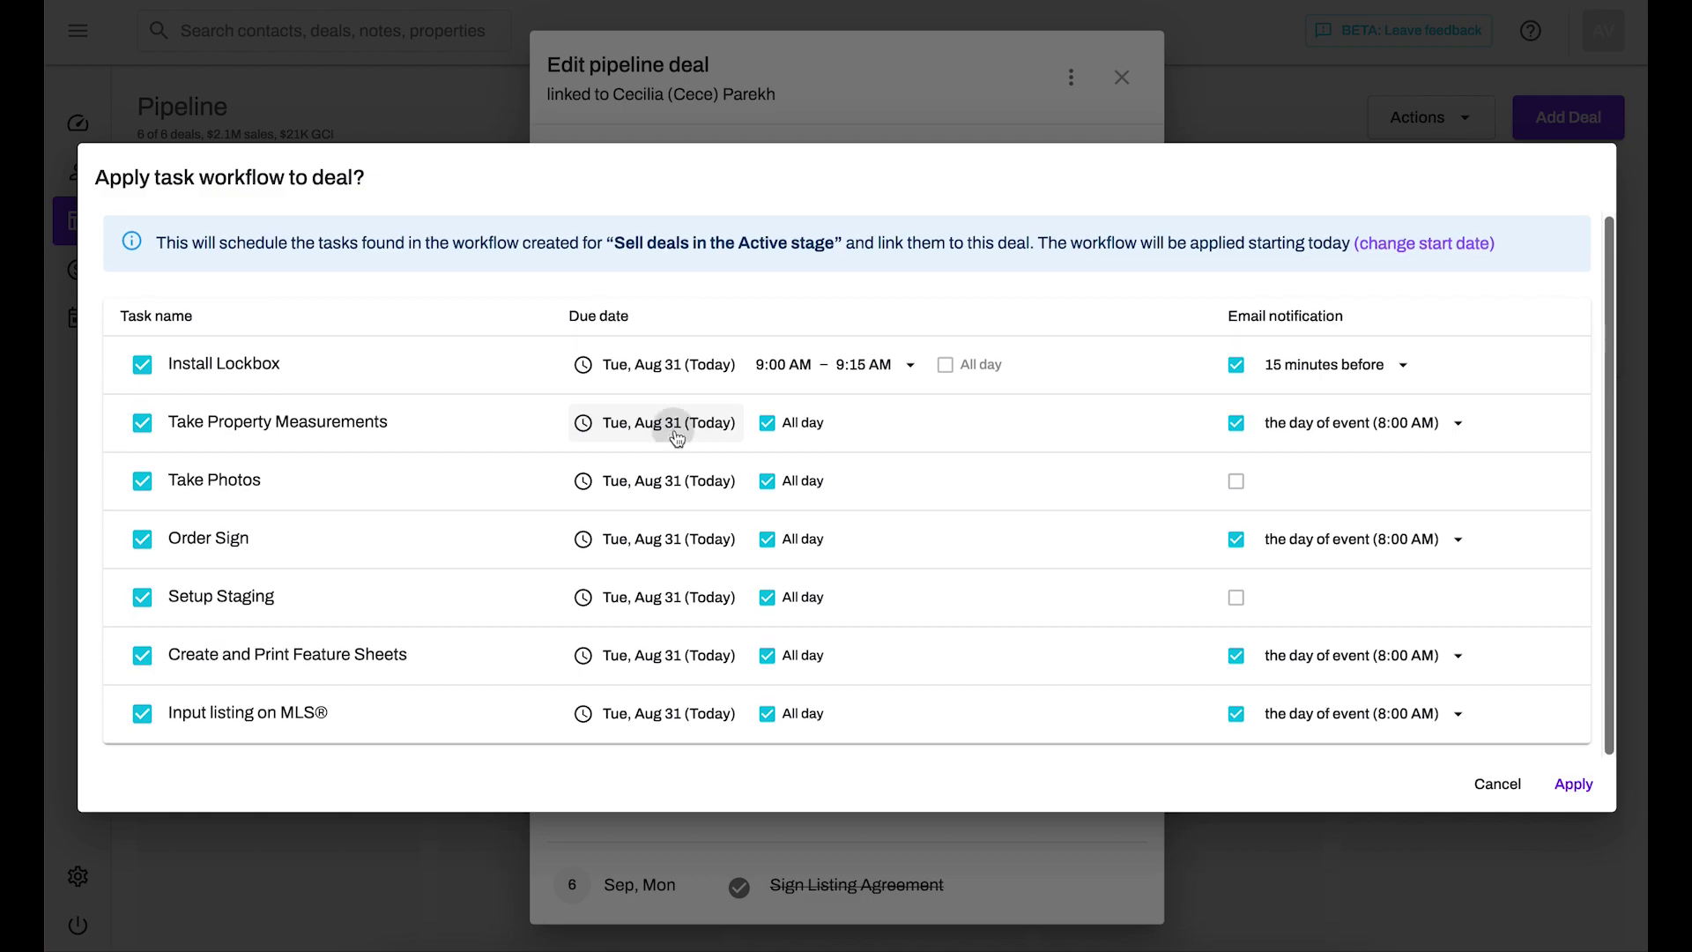
{"action": "left_click", "coordinate": [664, 308]}
{"action": "left_click", "coordinate": [1487, 784]}
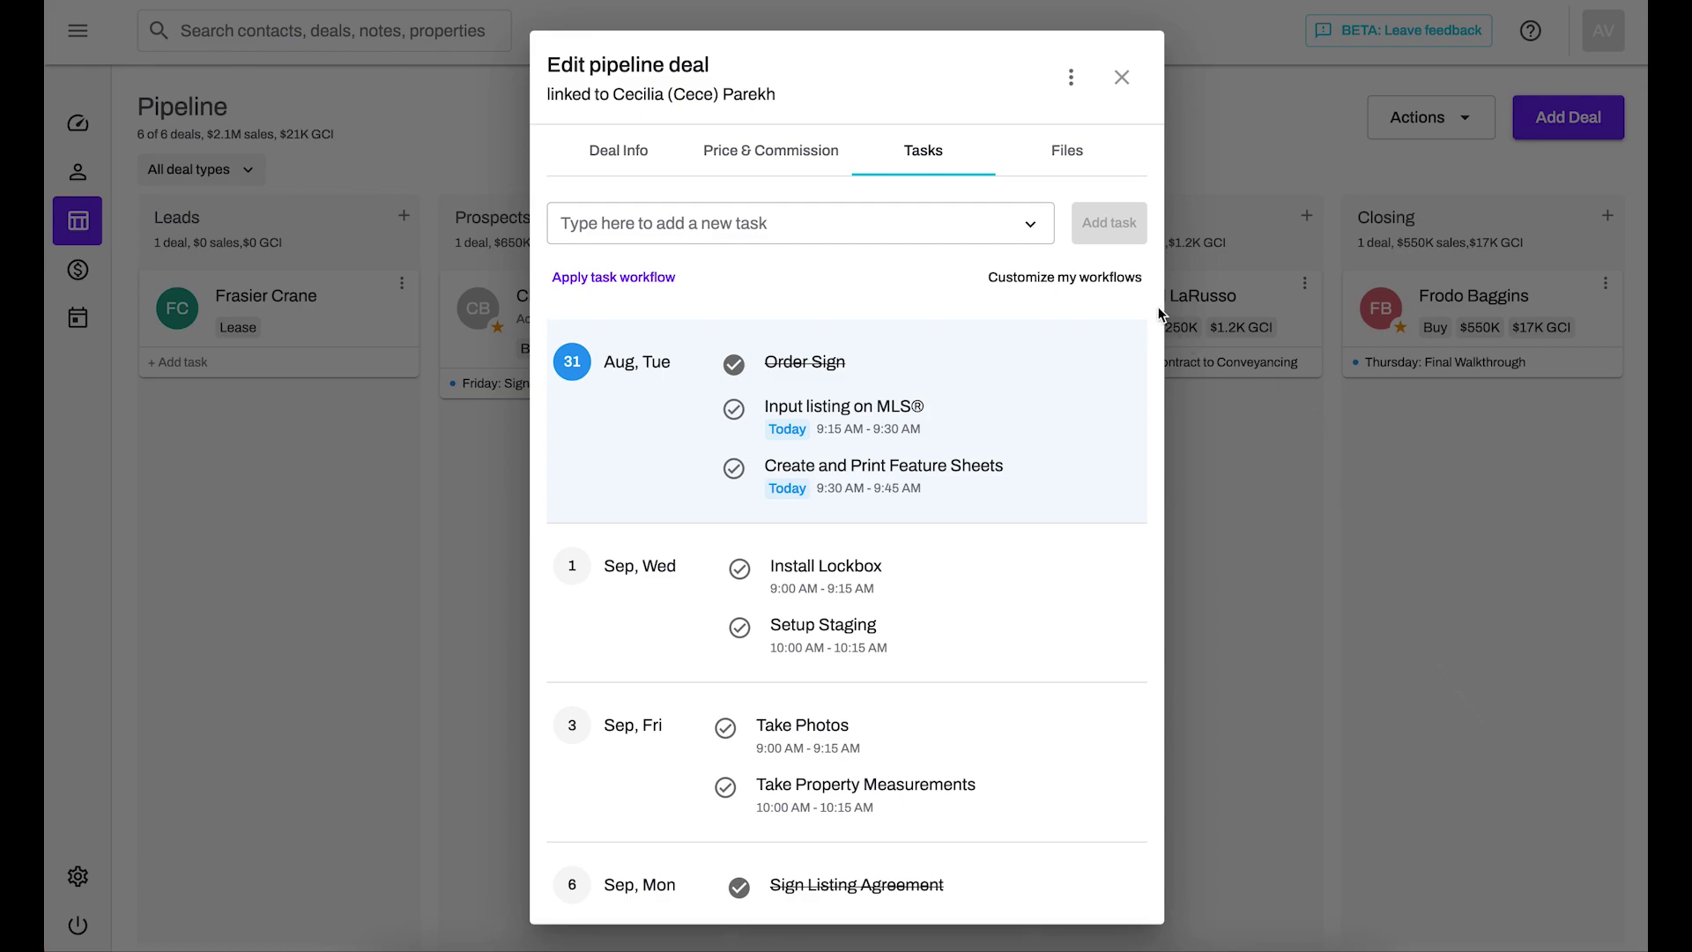
{"action": "left_click", "coordinate": [1102, 280]}
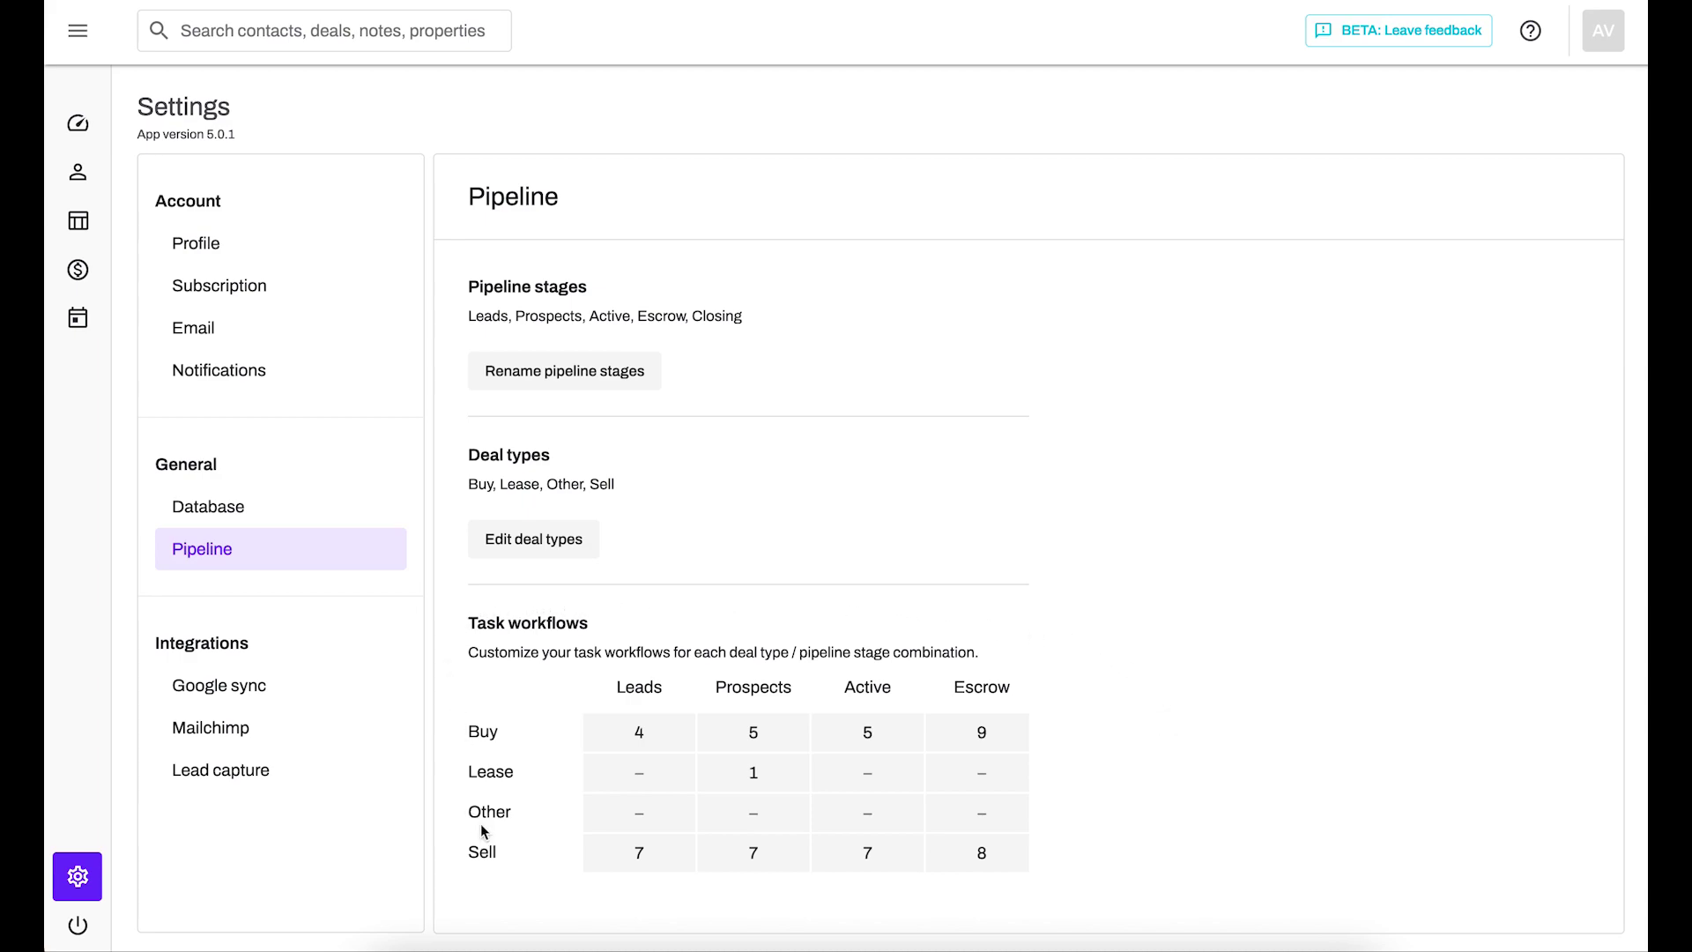
View the task workflow grid: Buy deals 4, 5, 5, 9 tasks; Sell deals 7, 7, 7, 8
{"action": "mouse_move", "coordinate": [922, 862]}
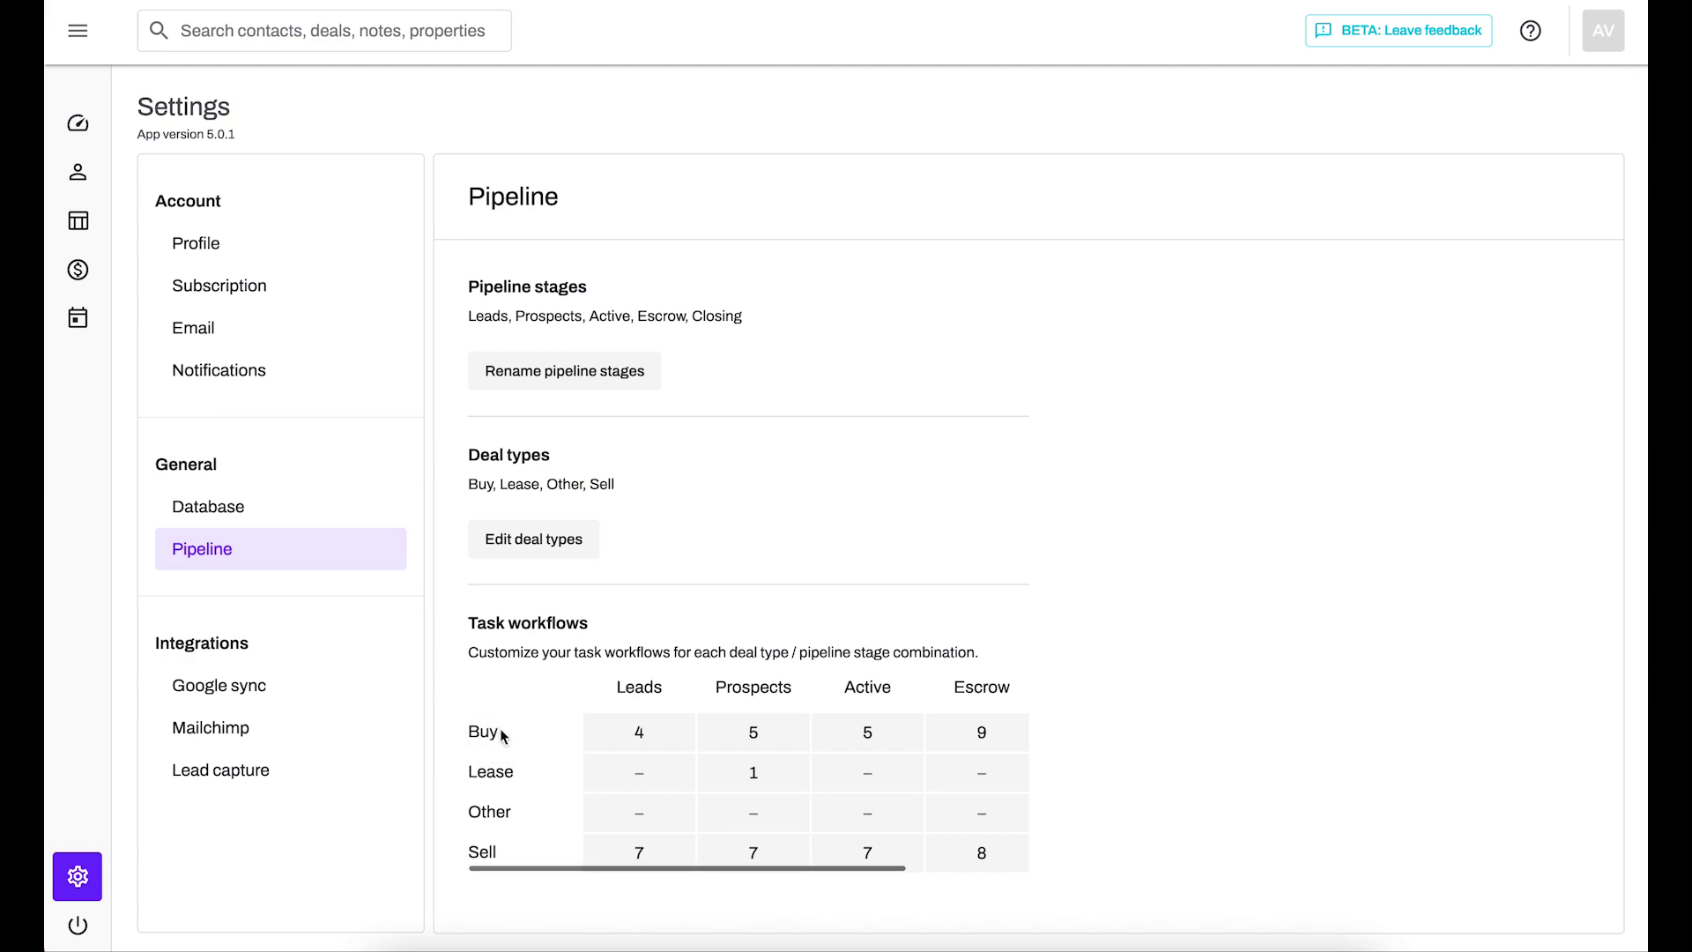
{"action": "mouse_move", "coordinate": [874, 724]}
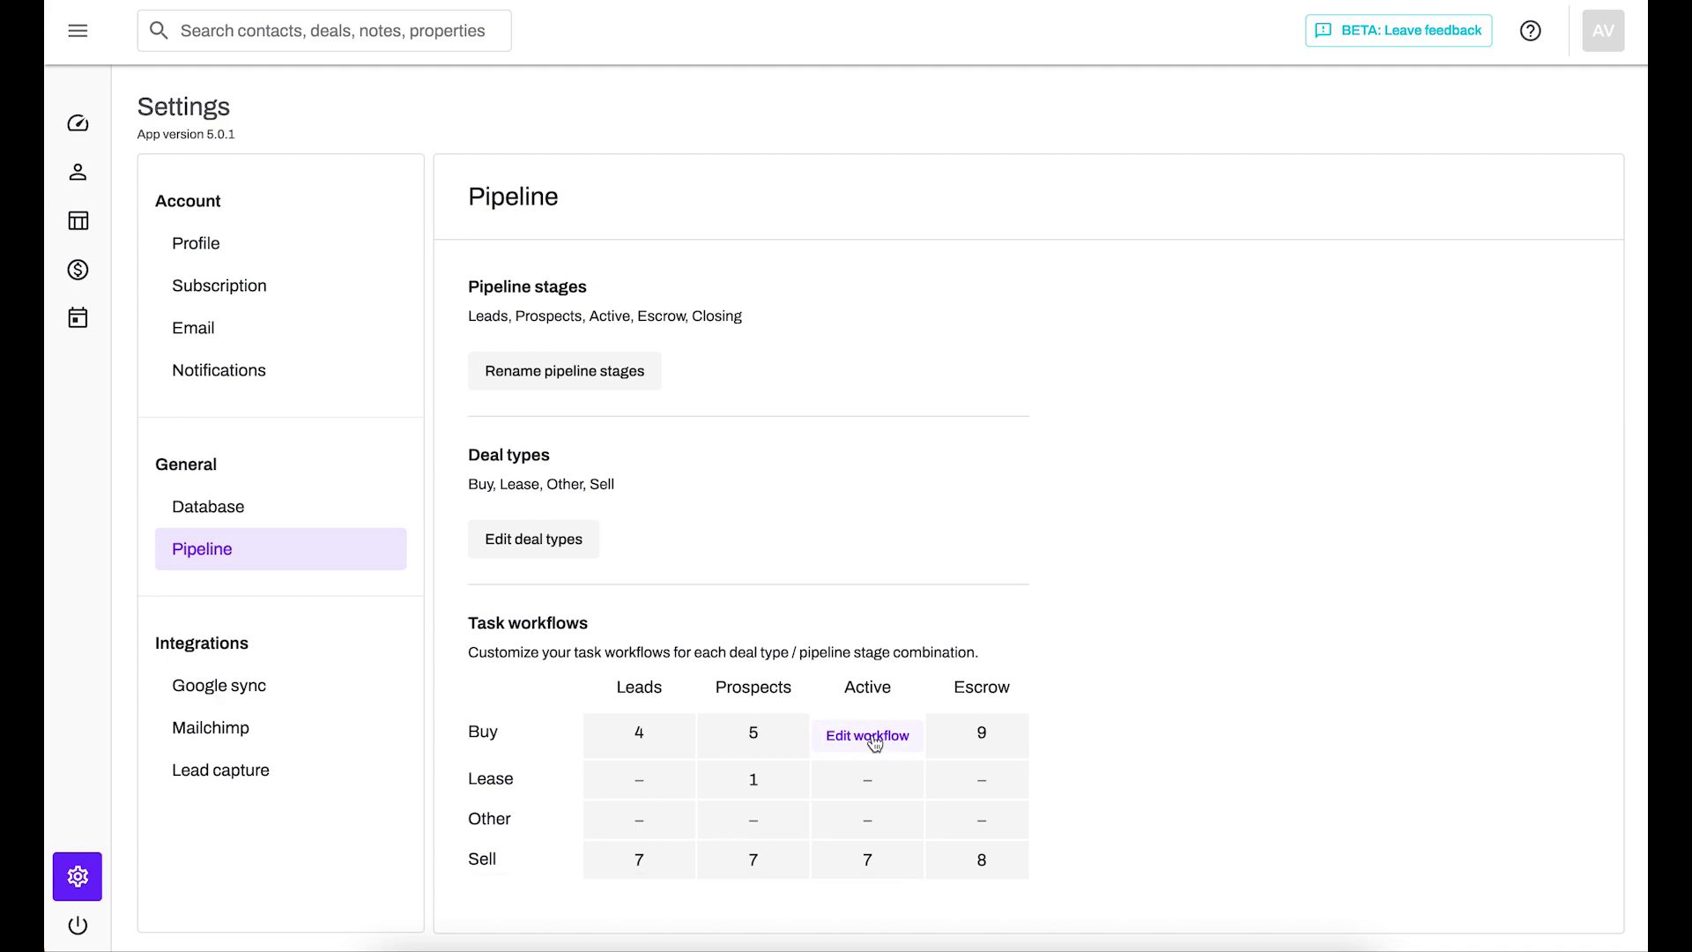
Inspect the Buy-in-Active workflow's Showings Day 4 delay, then return to the Pipeline board
{"action": "left_click", "coordinate": [868, 735]}
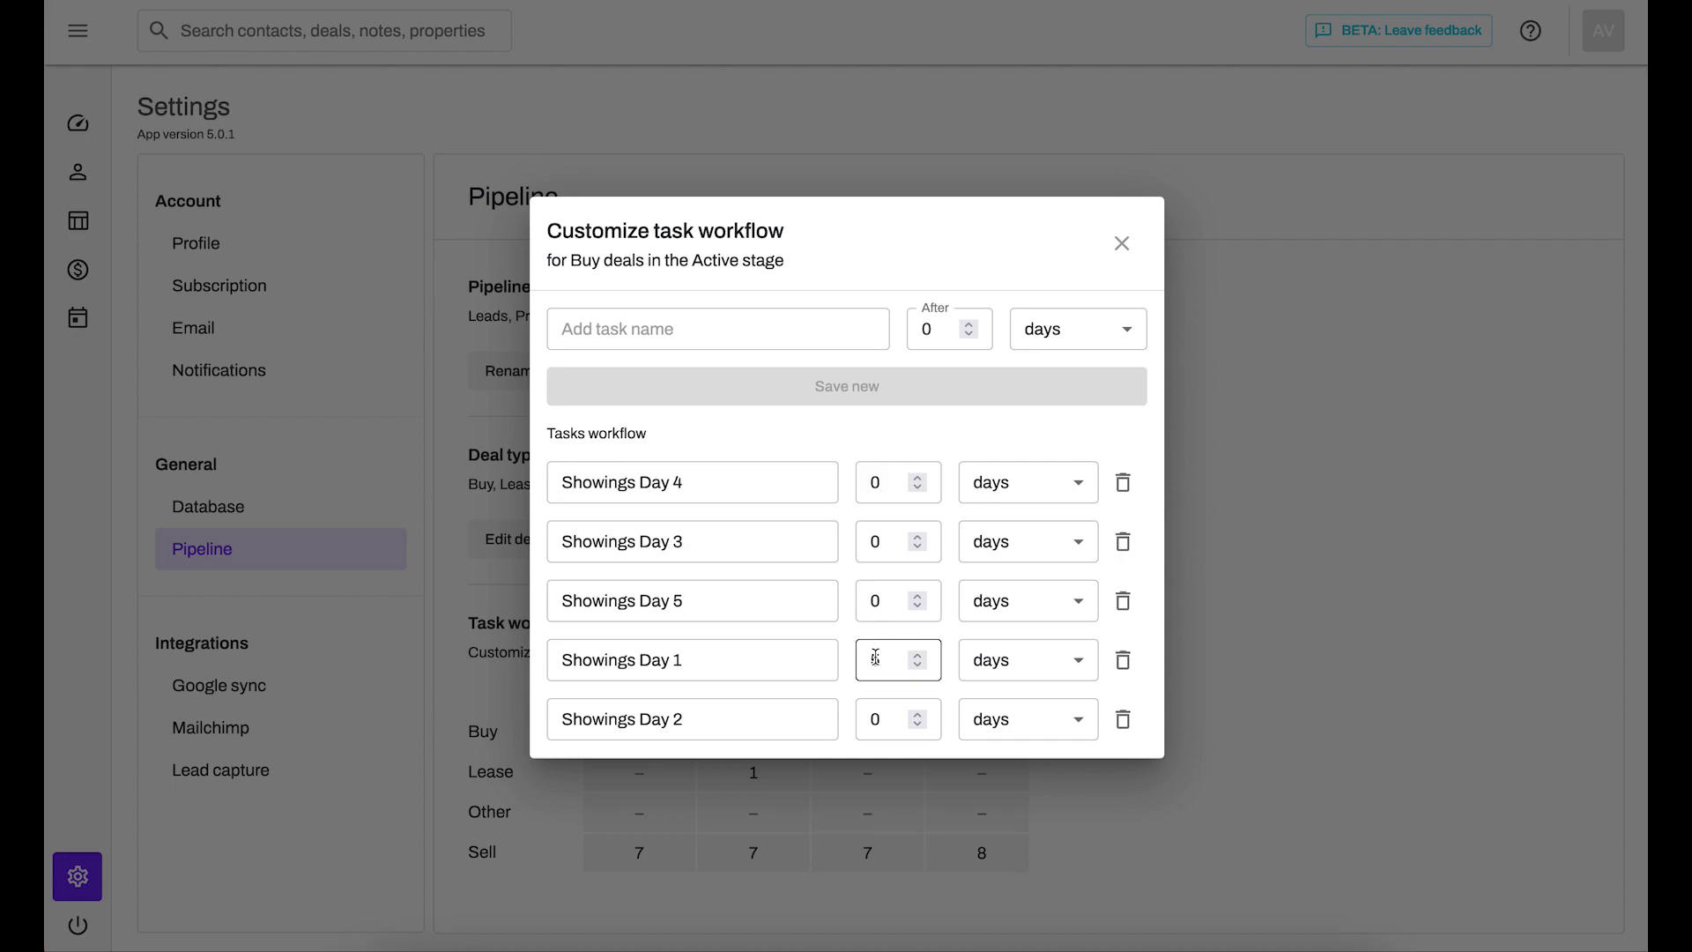
{"action": "left_click", "coordinate": [879, 490]}
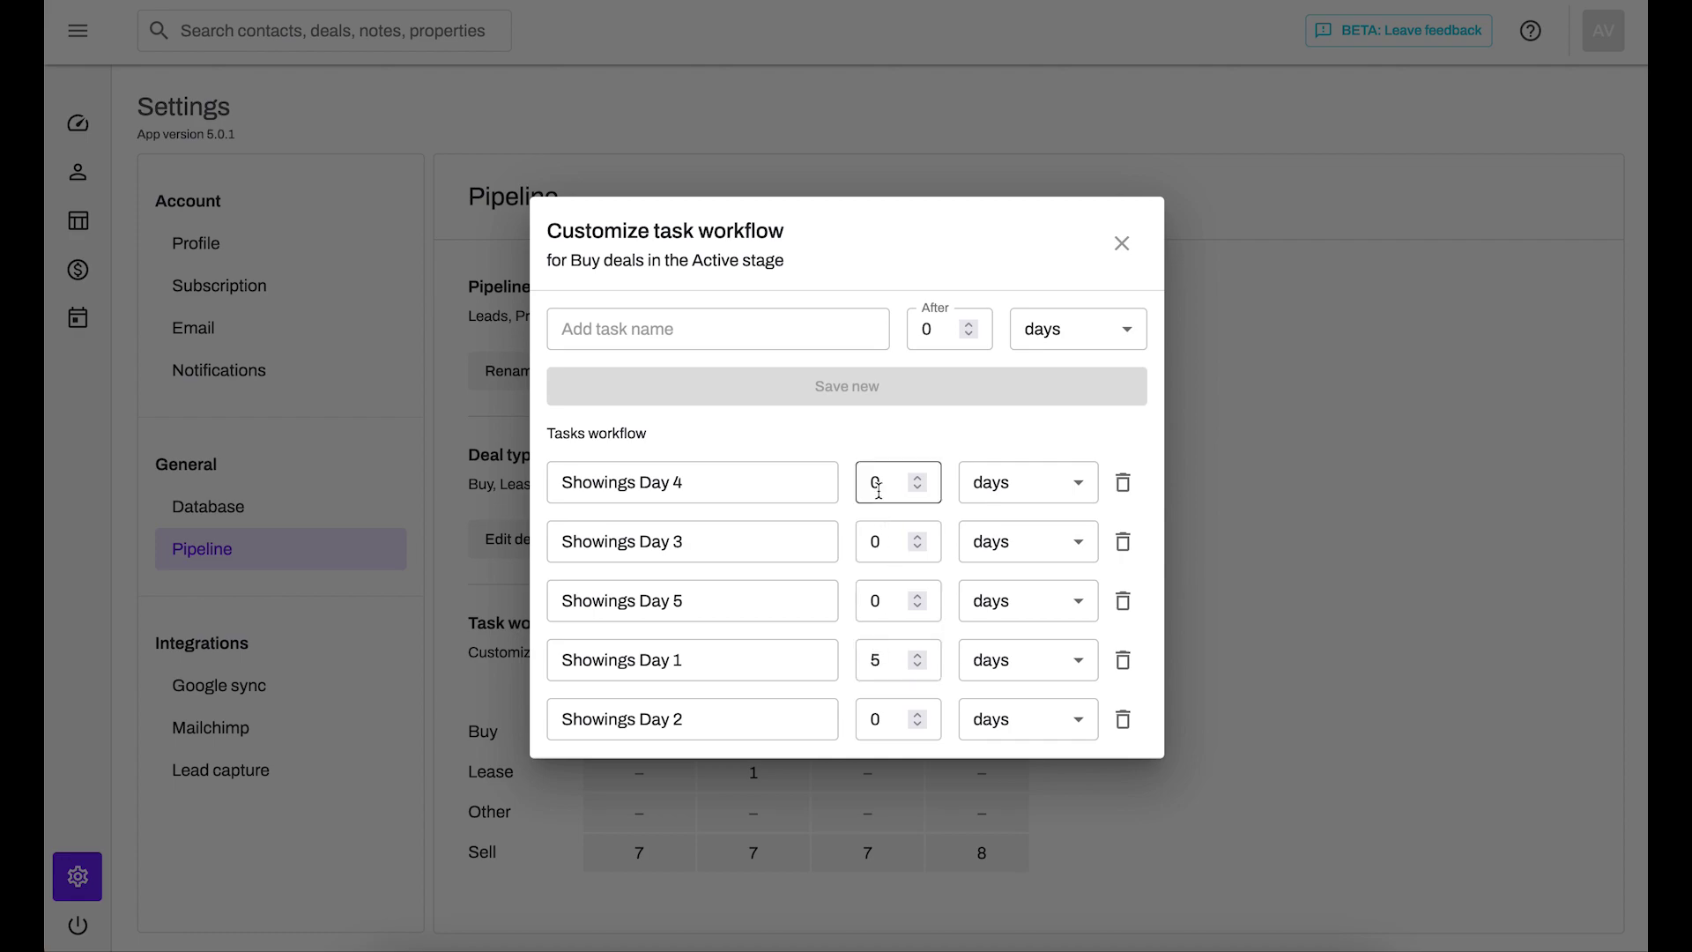
{"action": "left_click", "coordinate": [1120, 245]}
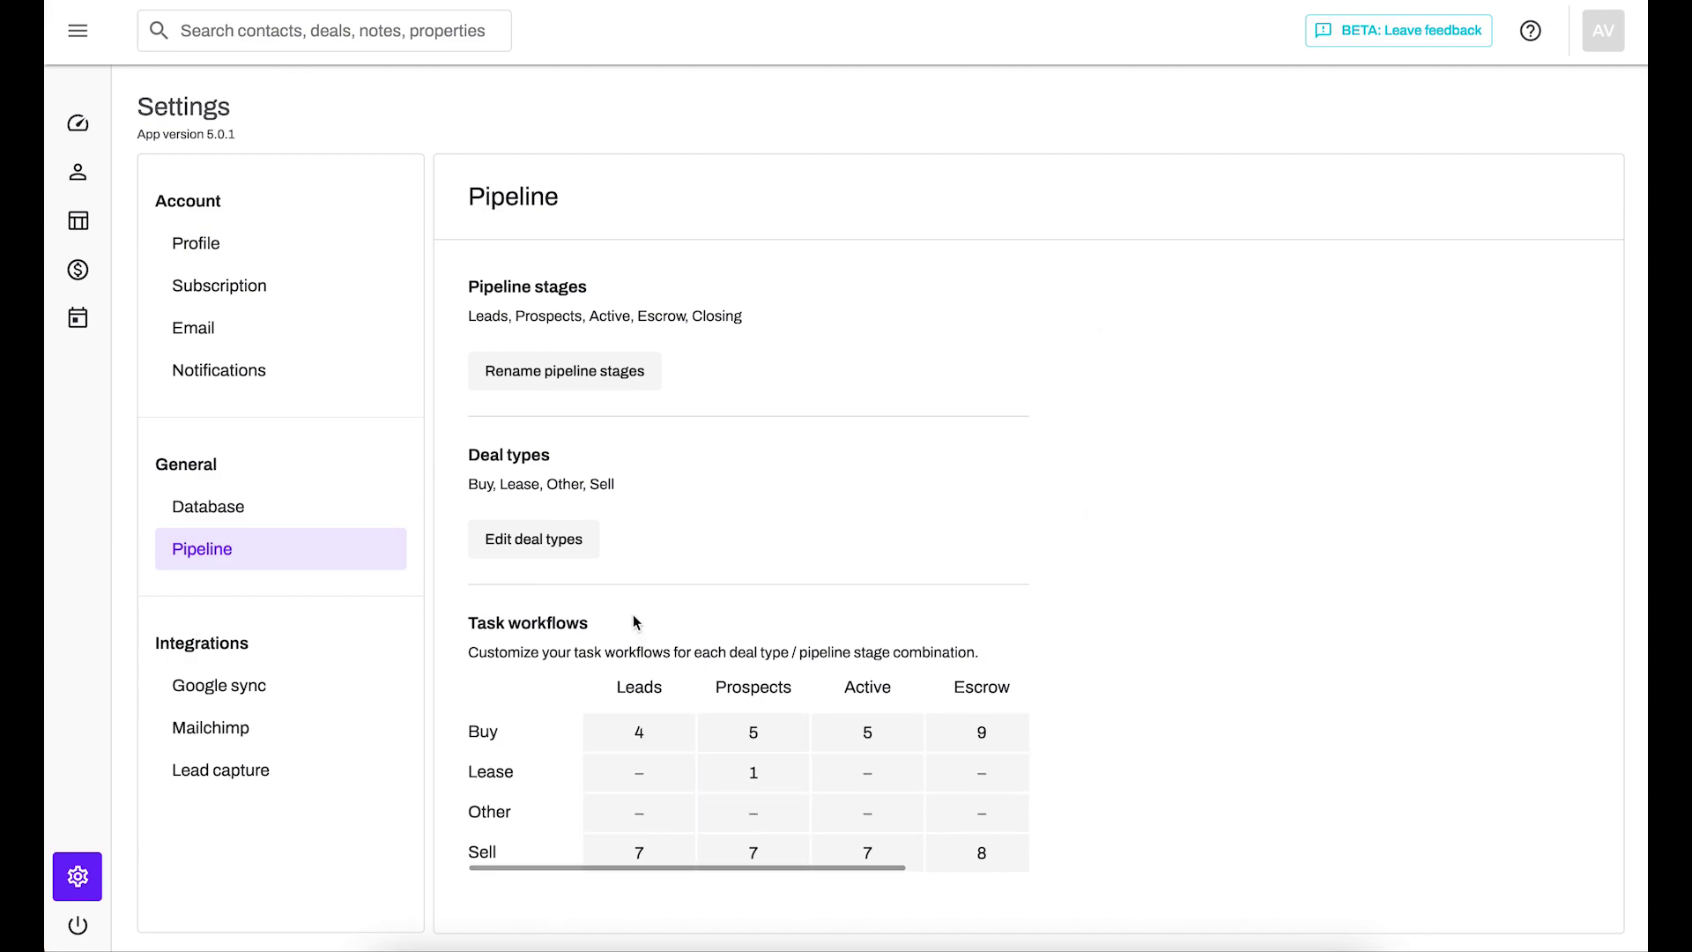
{"action": "left_click", "coordinate": [93, 226]}
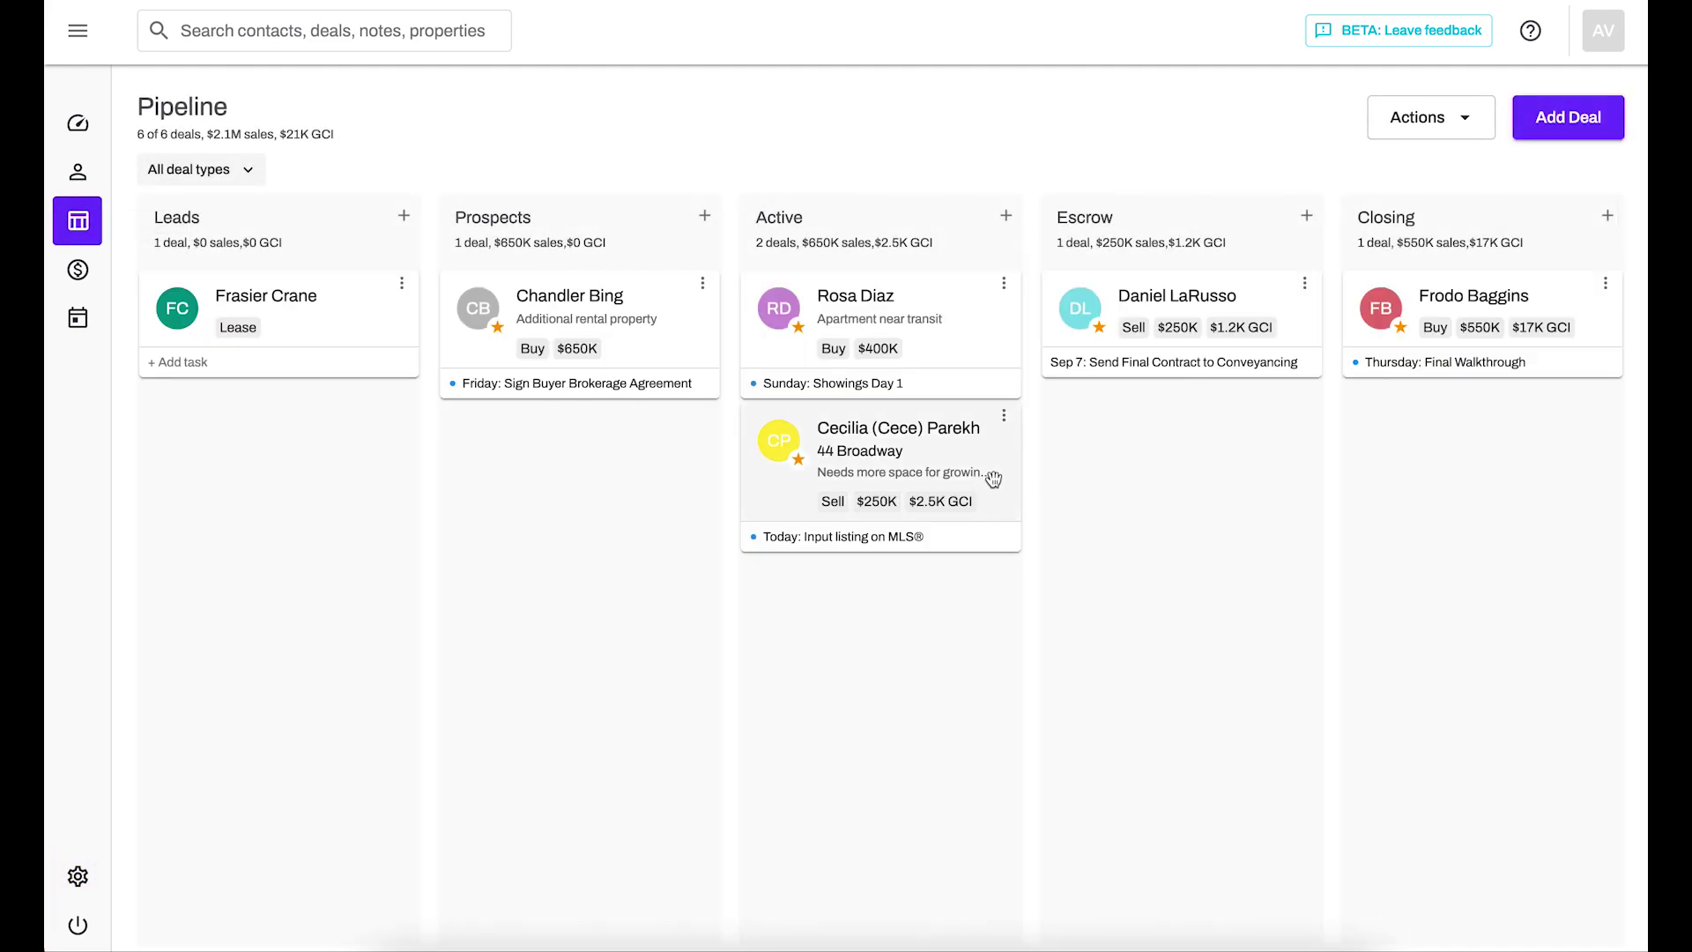
Preview the Sell-in-Escrow task workflow on the Escrow deal and cancel without applying it
{"action": "left_click", "coordinate": [1114, 369]}
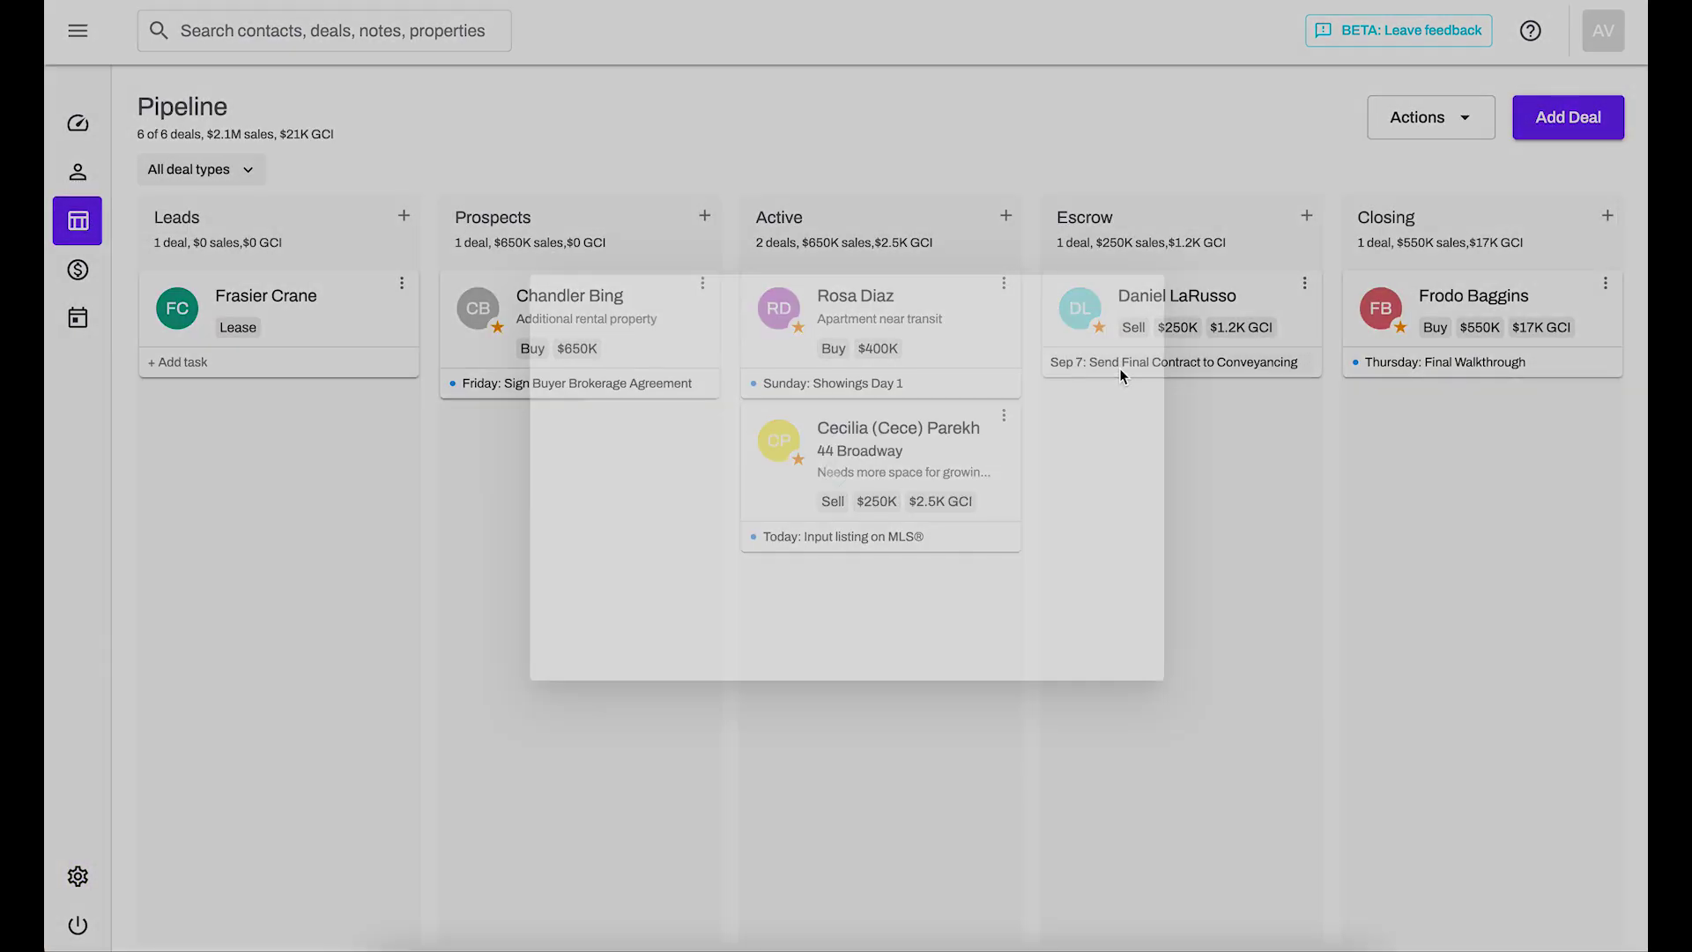
{"action": "left_click", "coordinate": [646, 534]}
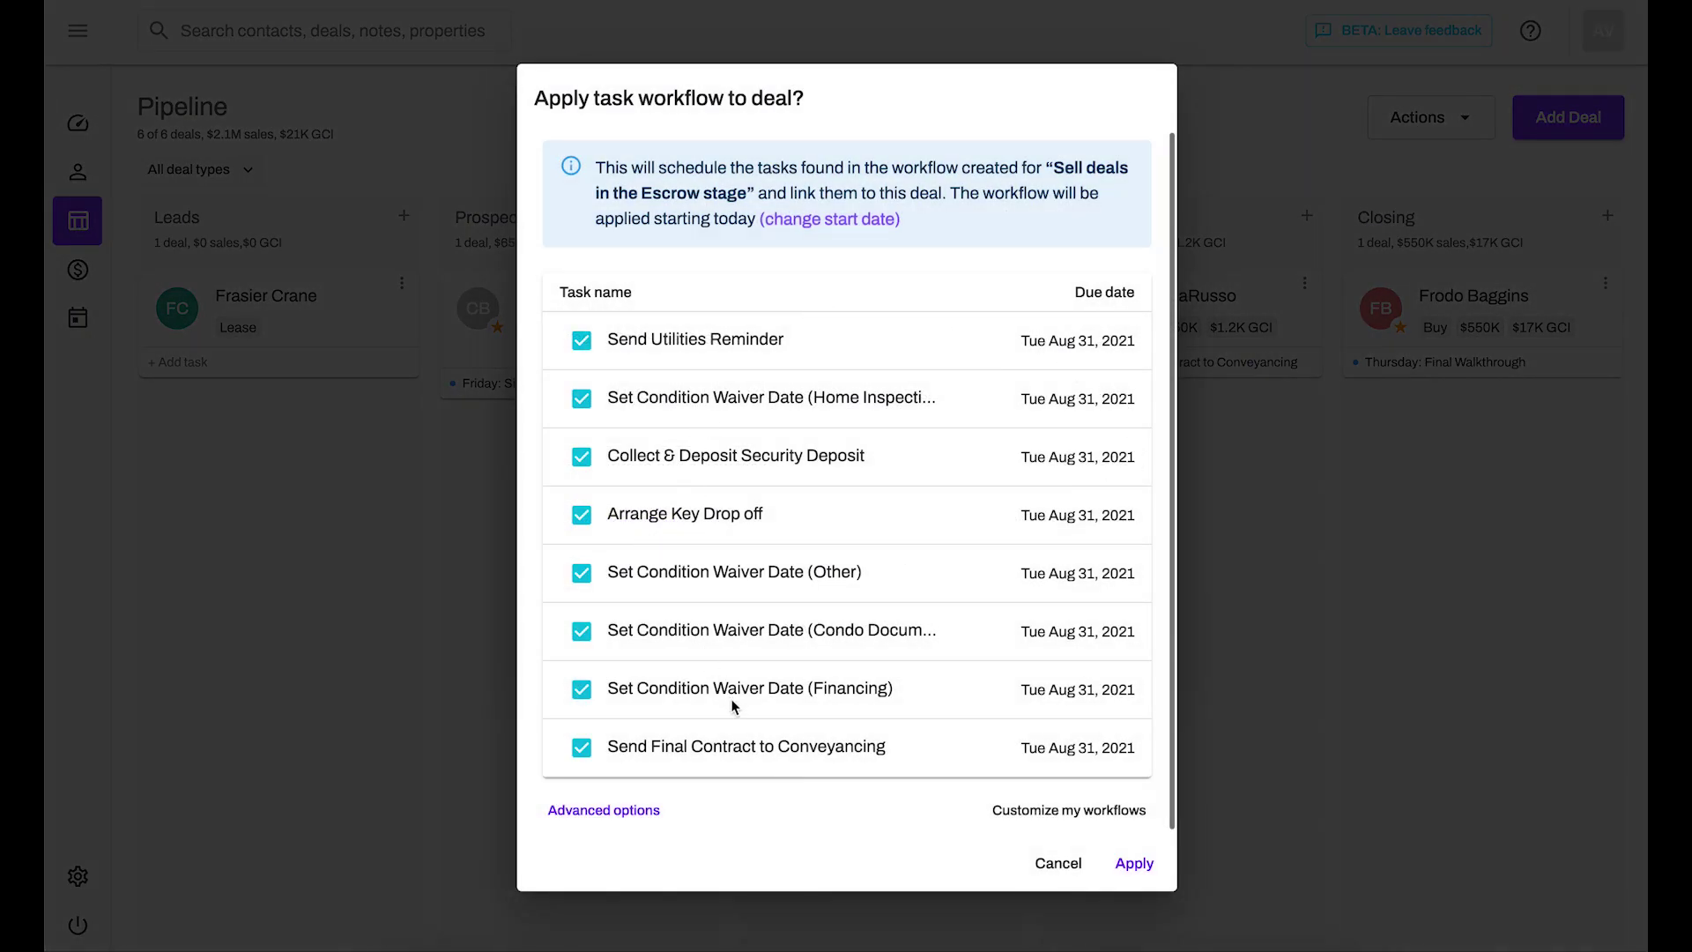
{"action": "scroll", "coordinate": [788, 739], "scroll_direction": "down", "scroll_amount": 1}
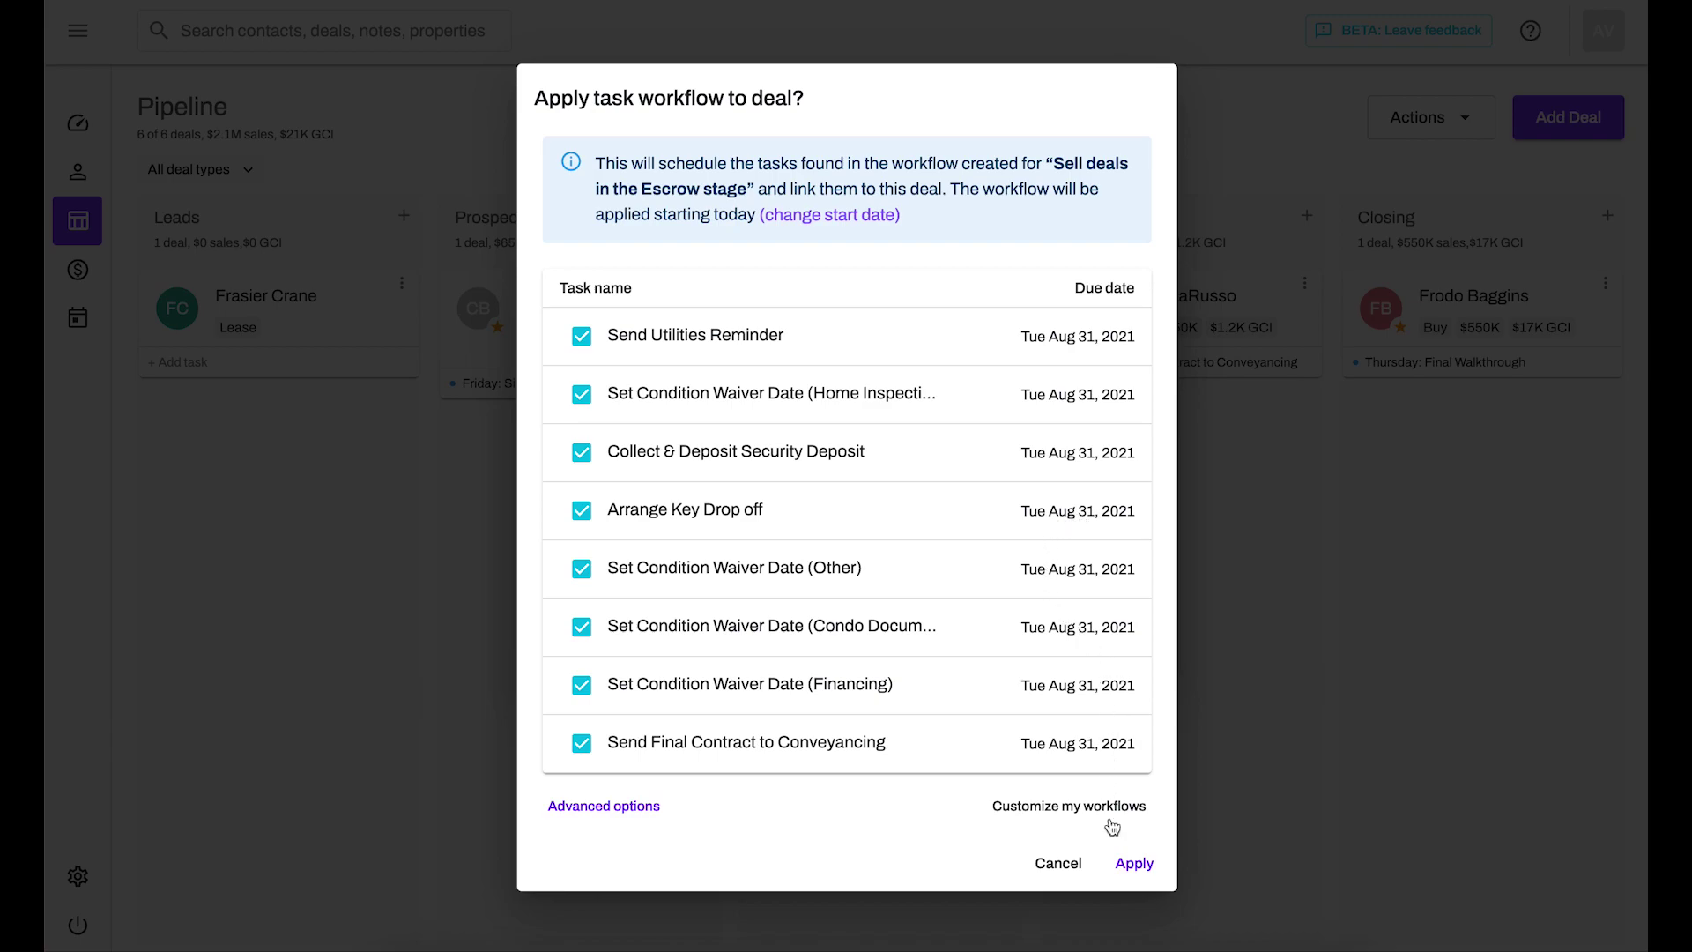
{"action": "left_click", "coordinate": [1055, 877]}
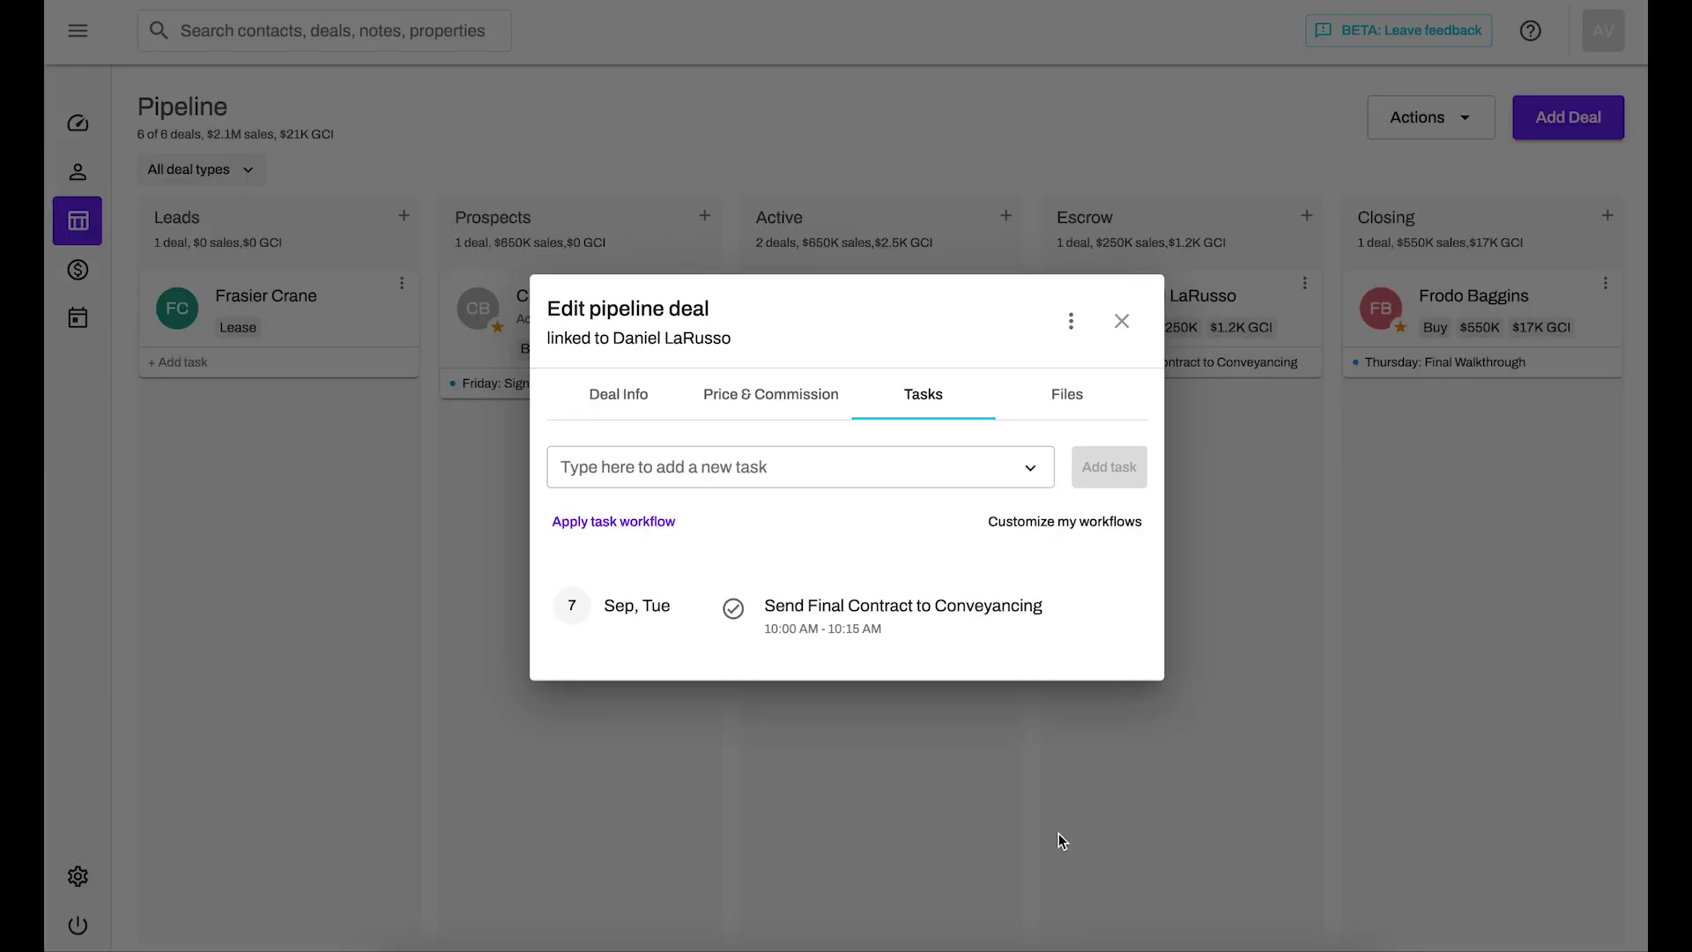
Close the Escrow deal editor and look over the pipeline Actions list before dismissing it
{"action": "left_click", "coordinate": [1121, 321]}
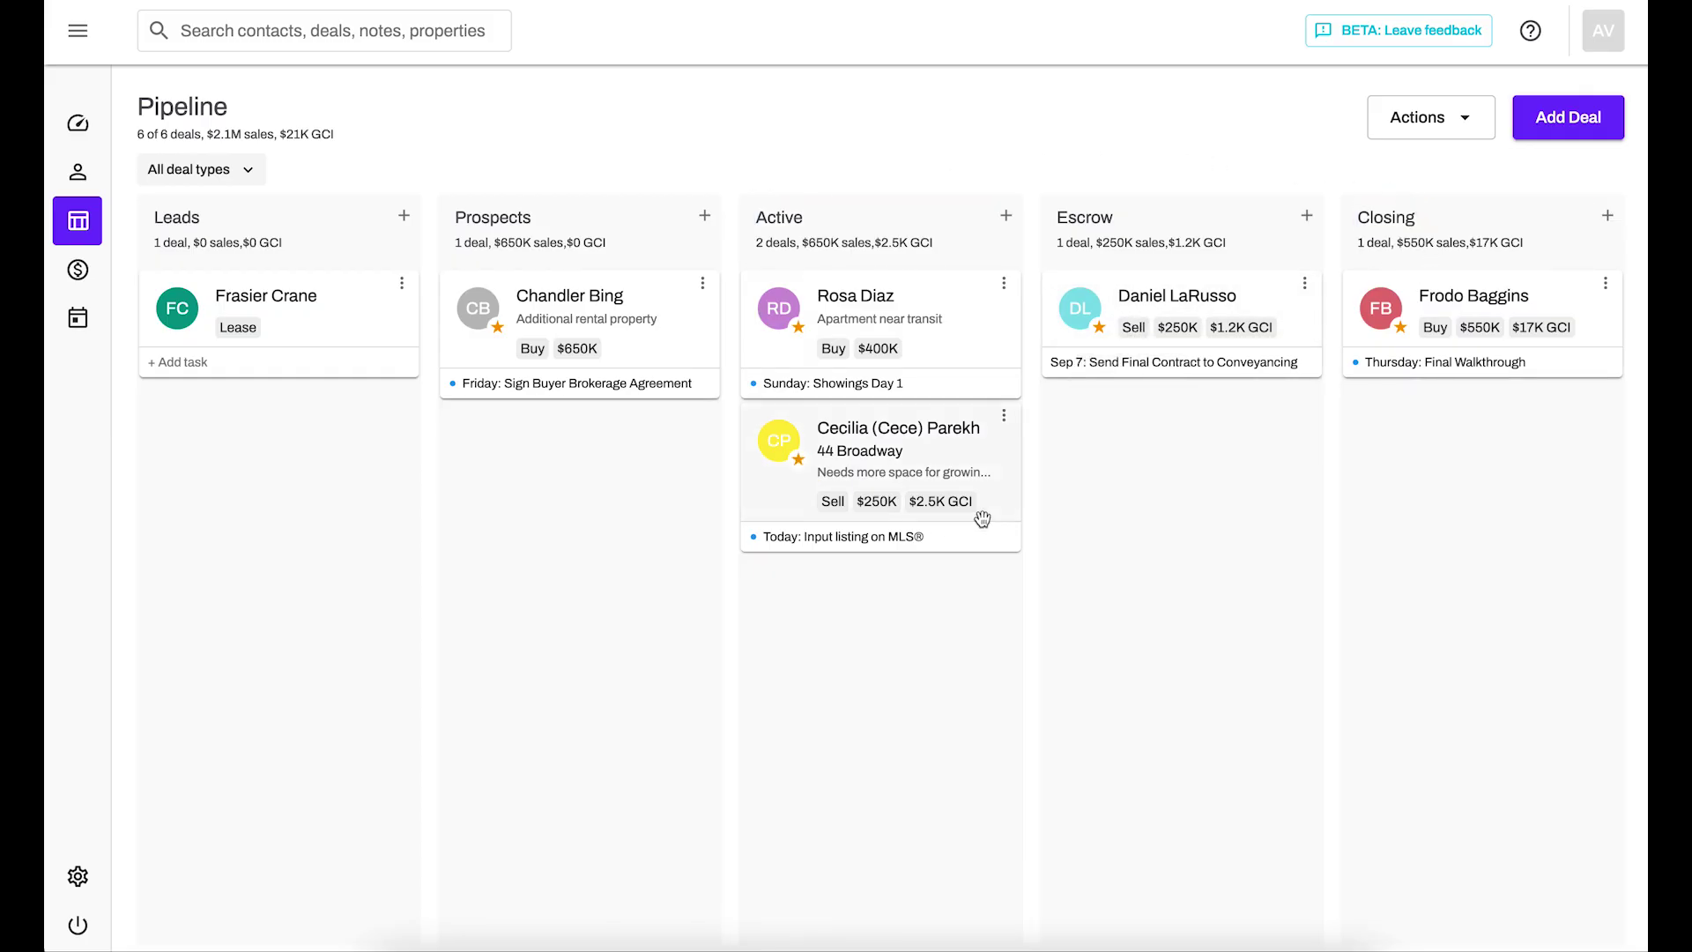
{"action": "left_click", "coordinate": [1420, 217]}
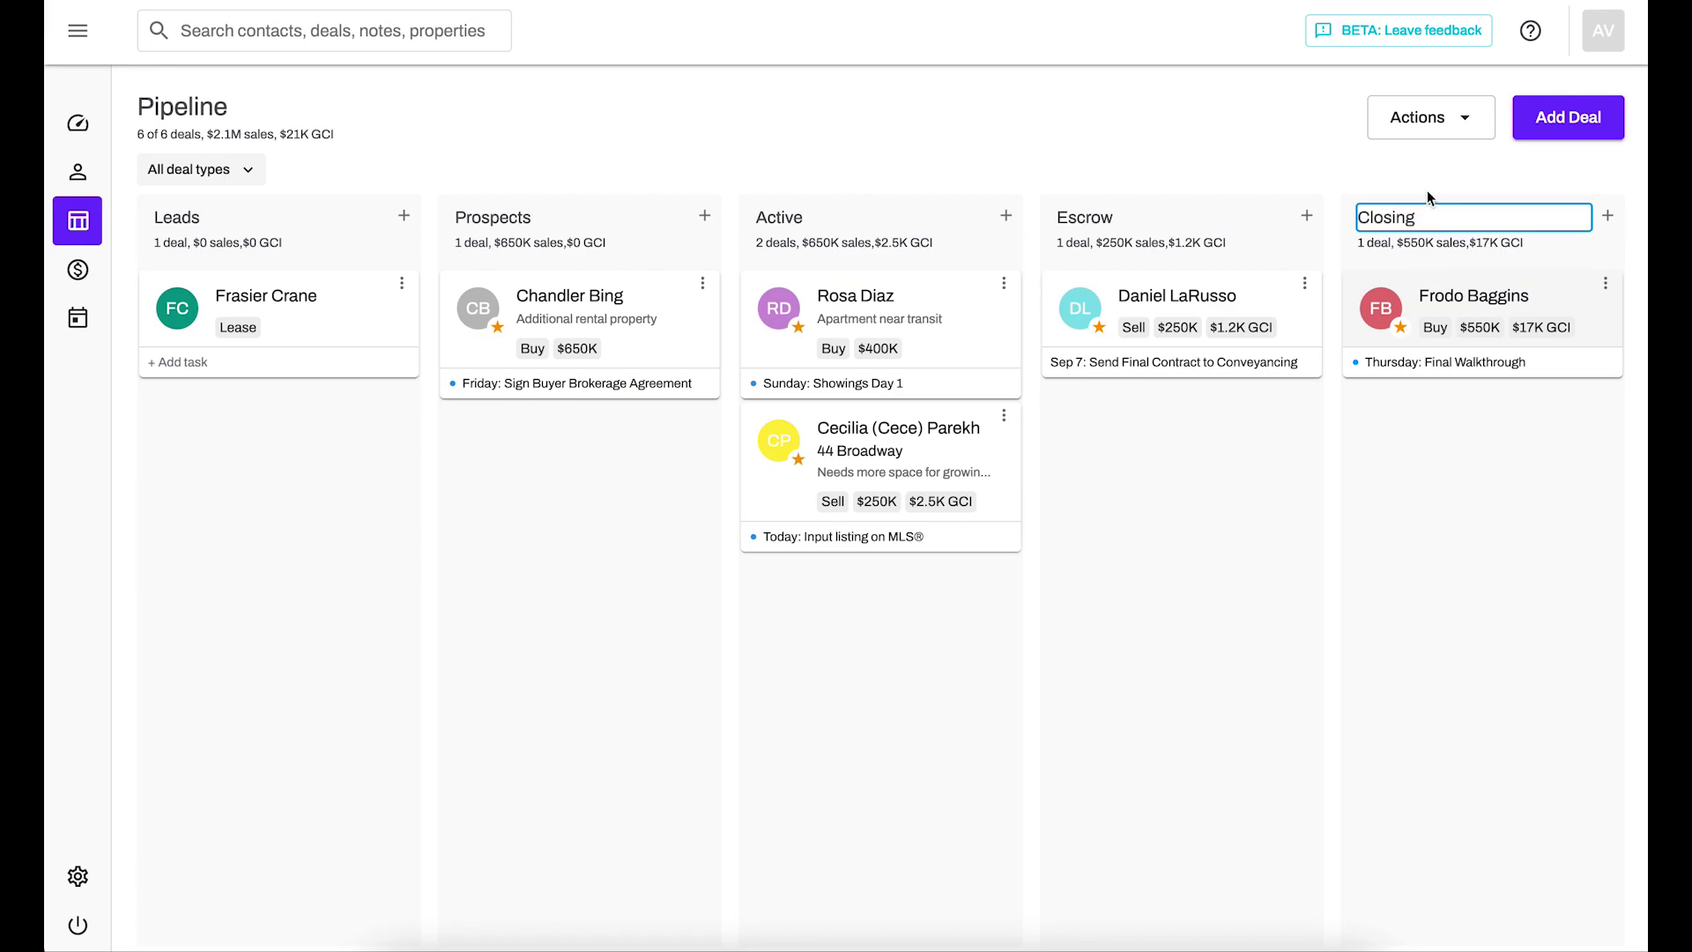
{"action": "left_click", "coordinate": [1464, 128]}
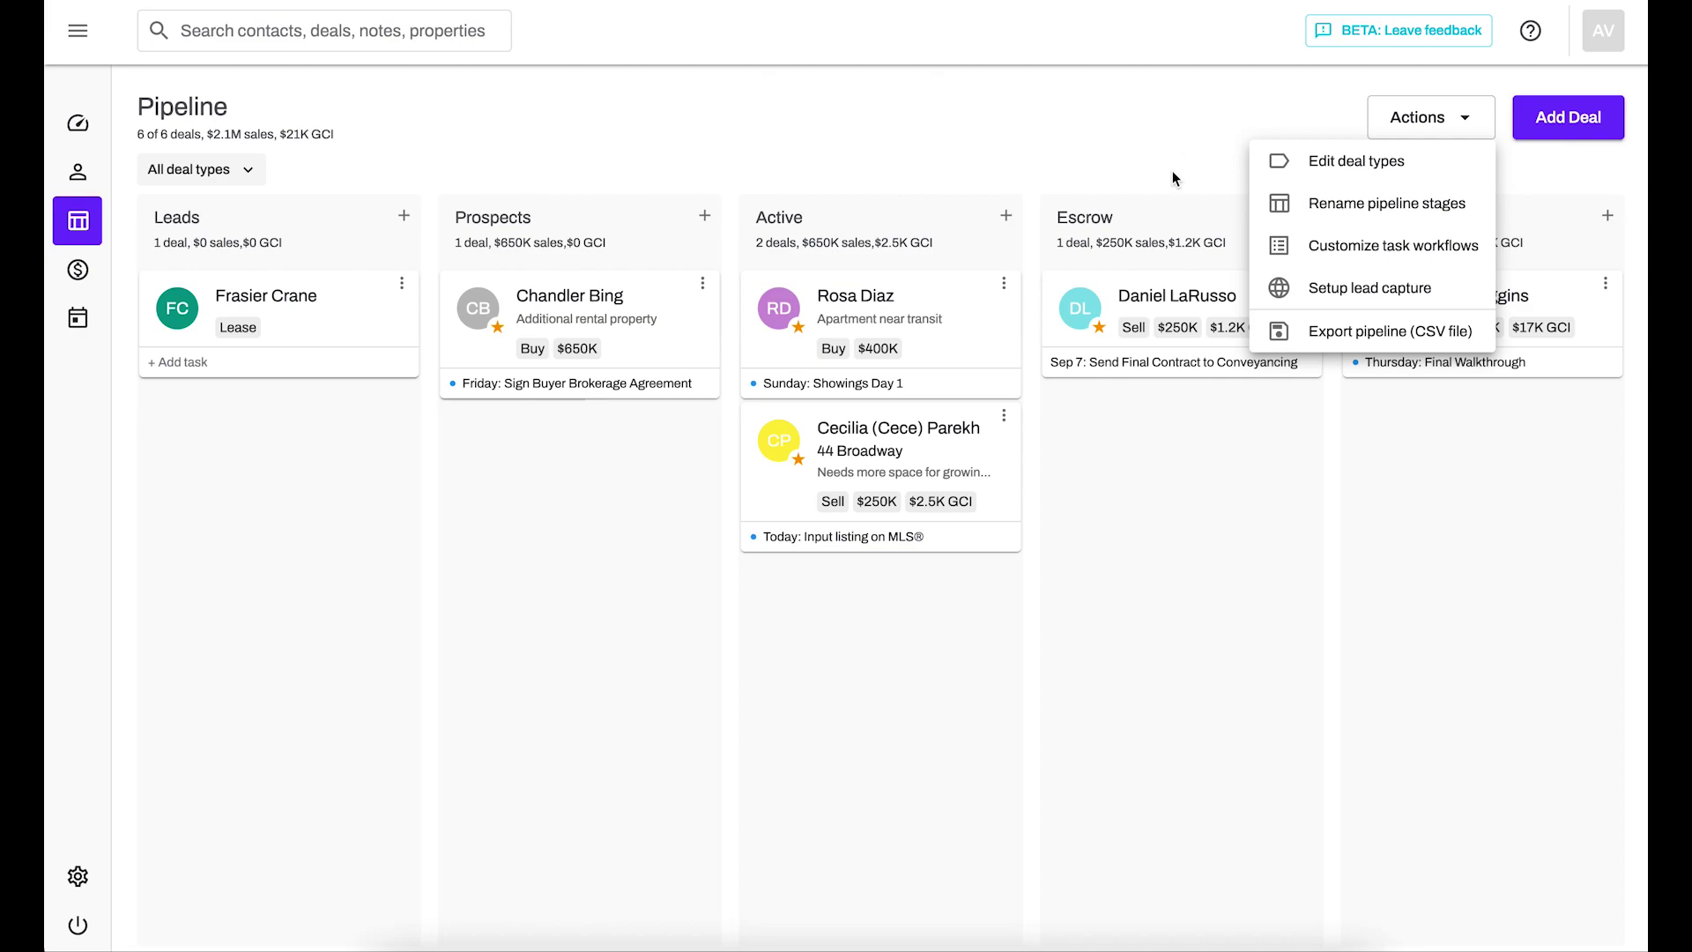
{"action": "left_click", "coordinate": [1115, 183]}
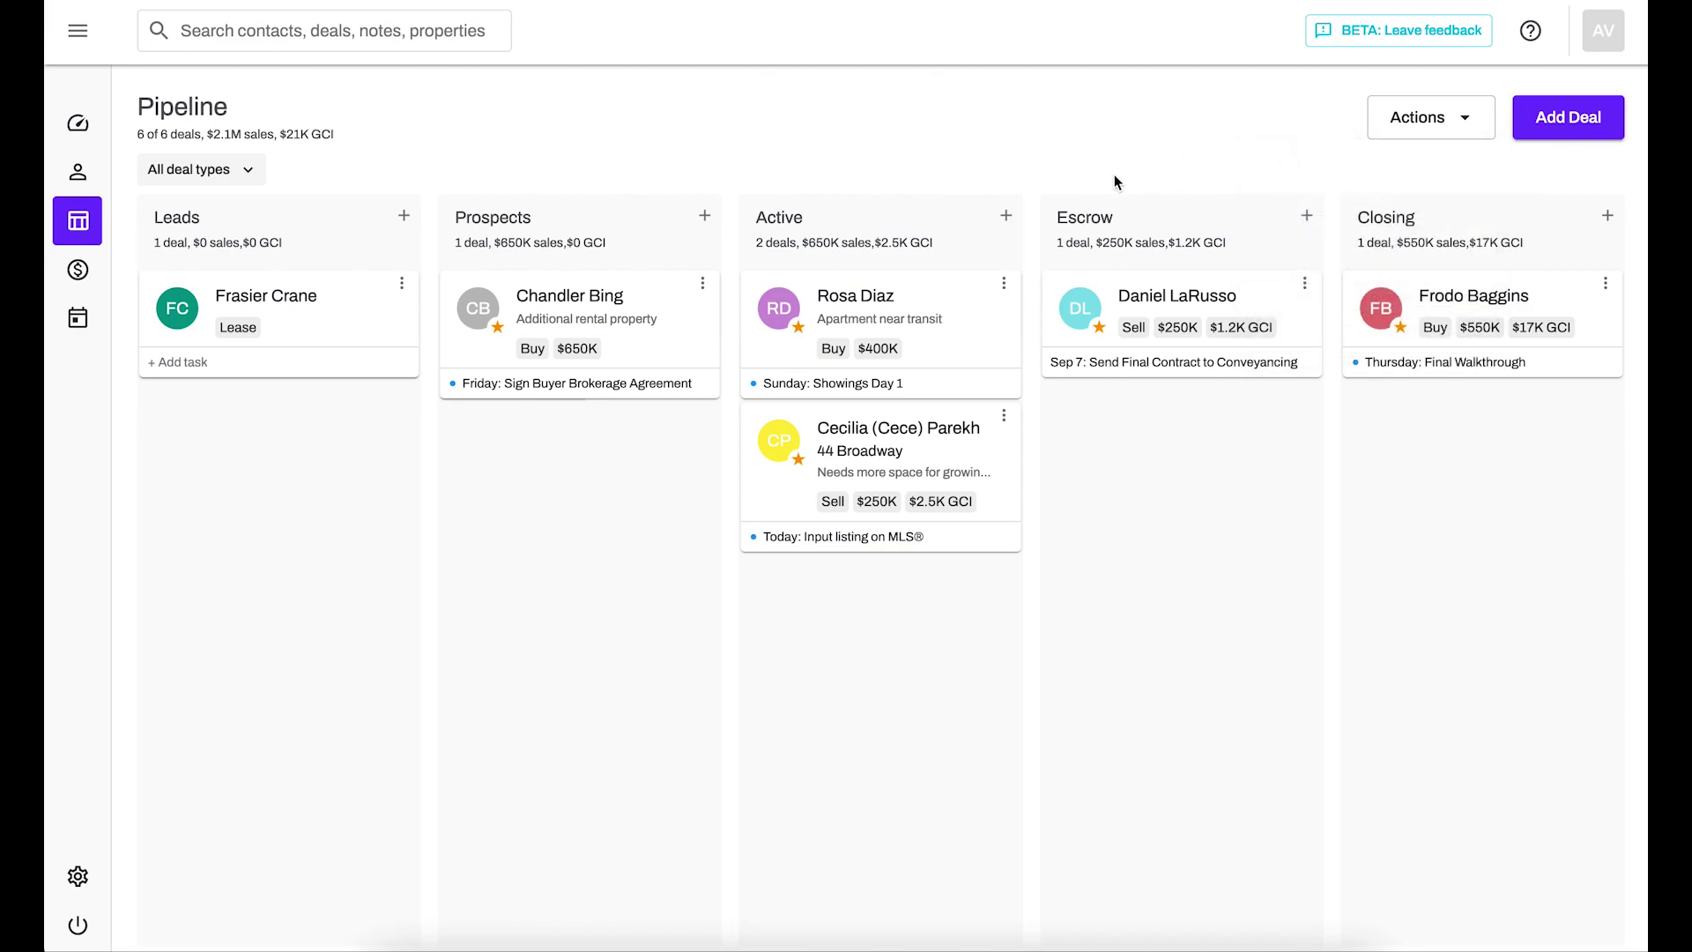
Review the 2021 transactions list's Year, deal type and Actions menus, then move to the Schedule
{"action": "left_click", "coordinate": [79, 271]}
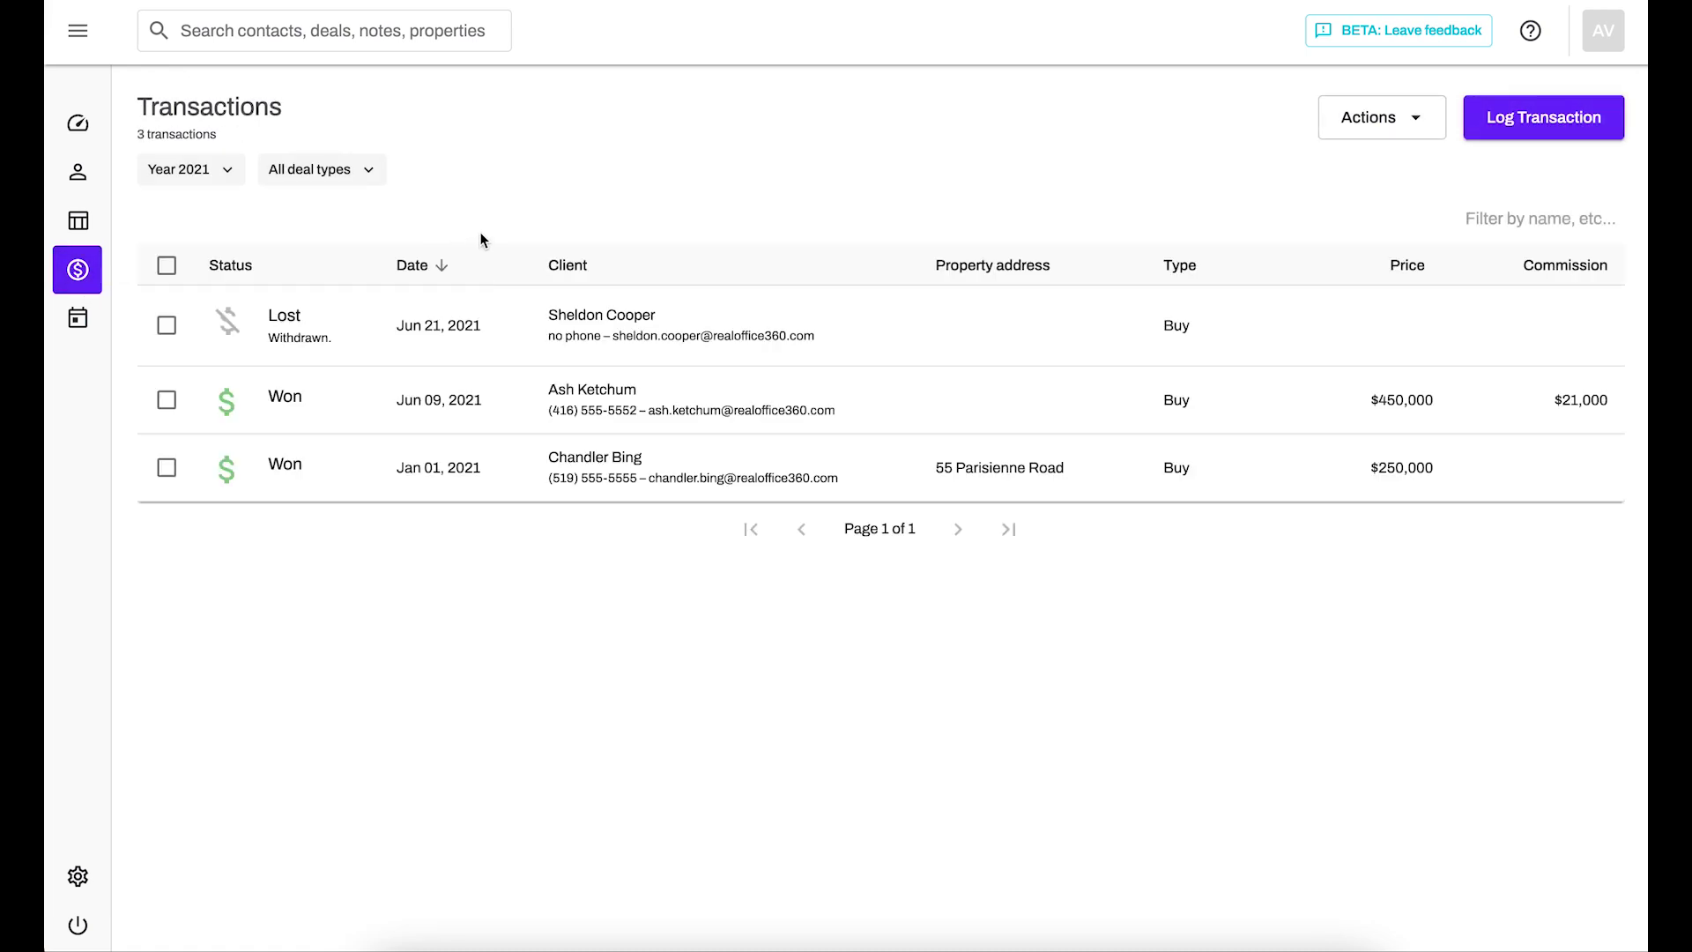
{"action": "left_click", "coordinate": [218, 171]}
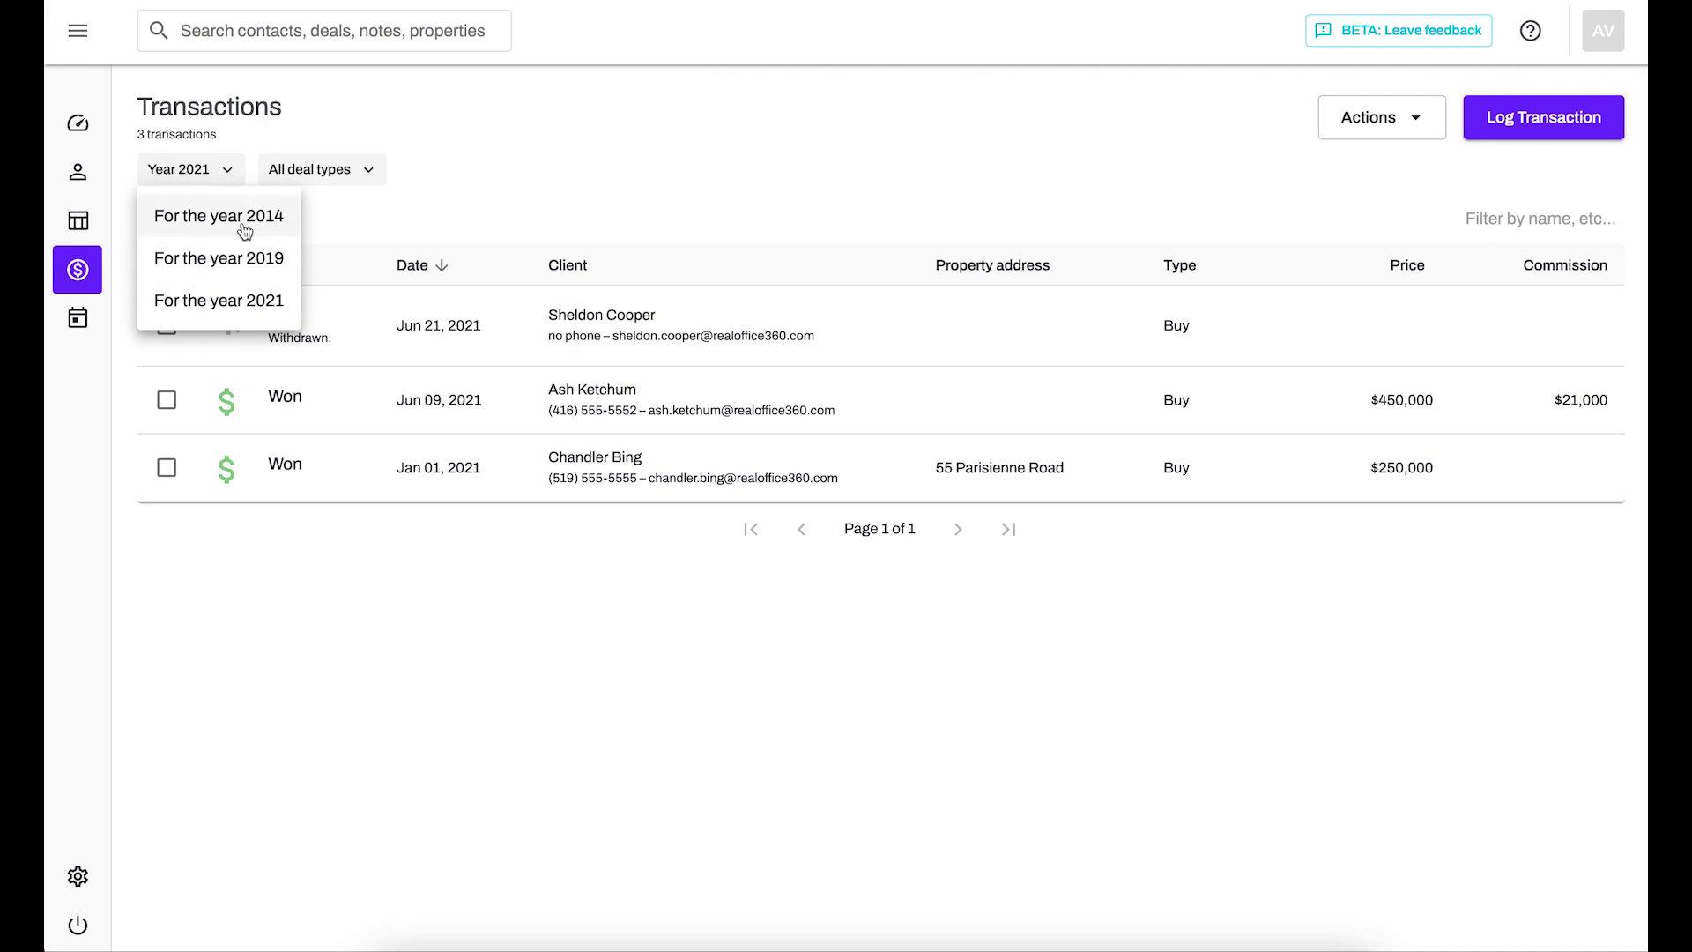
{"action": "left_click", "coordinate": [396, 221]}
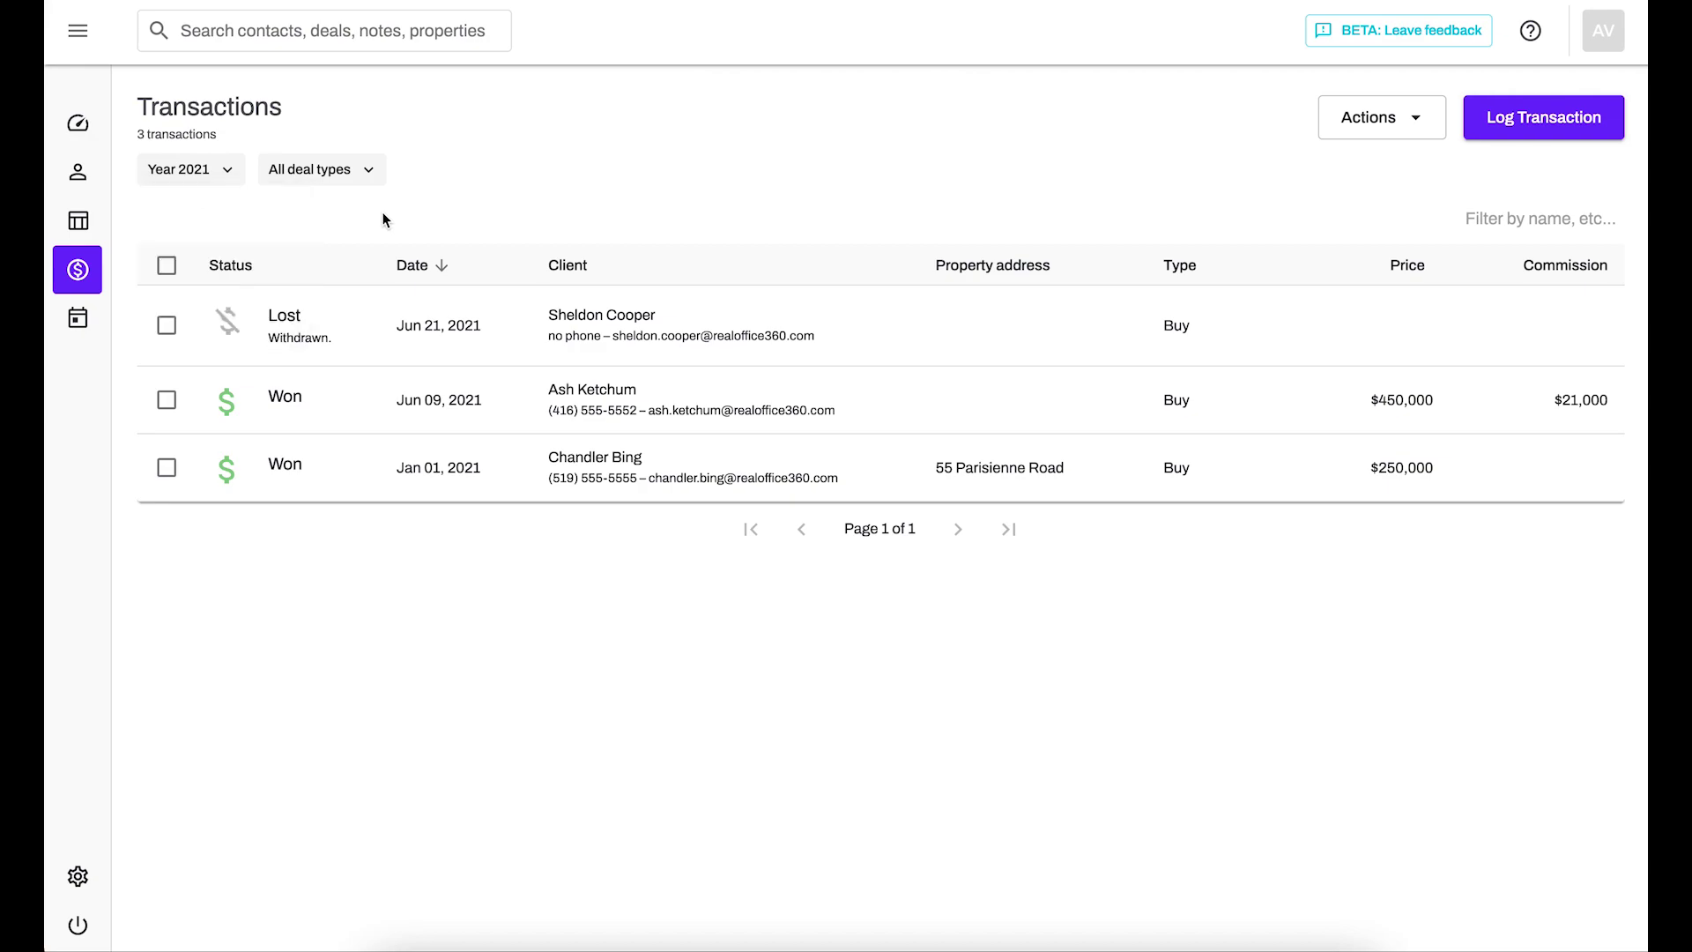
{"action": "left_click", "coordinate": [320, 169]}
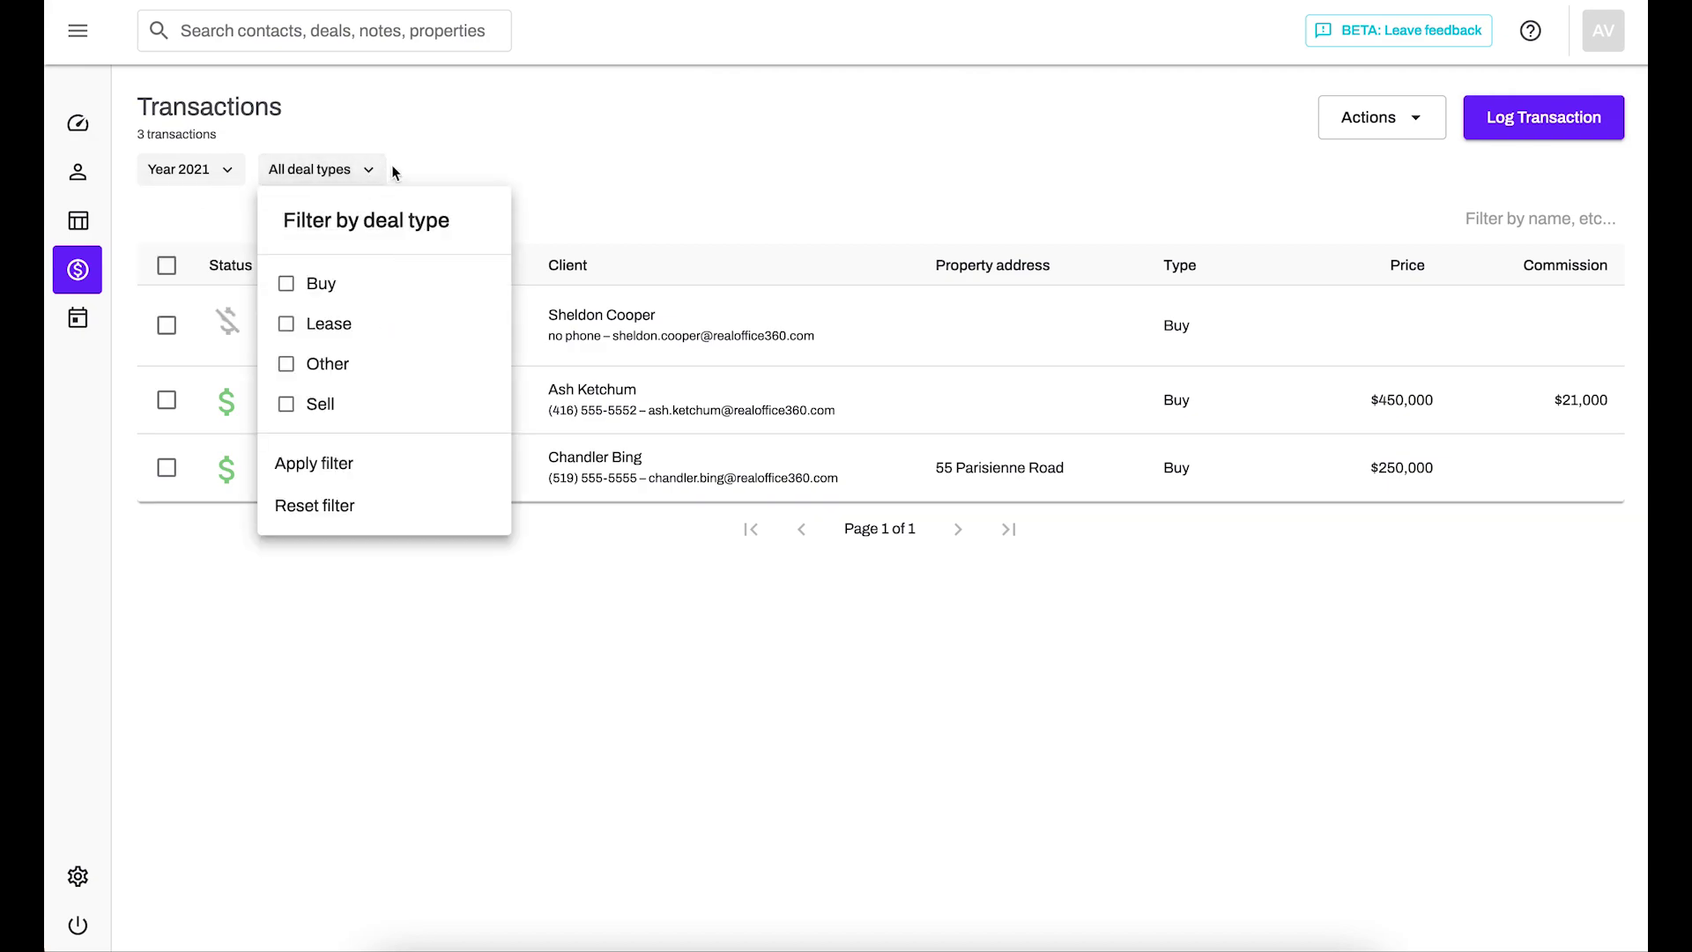
{"action": "left_click", "coordinate": [572, 166]}
{"action": "left_click", "coordinate": [1412, 122]}
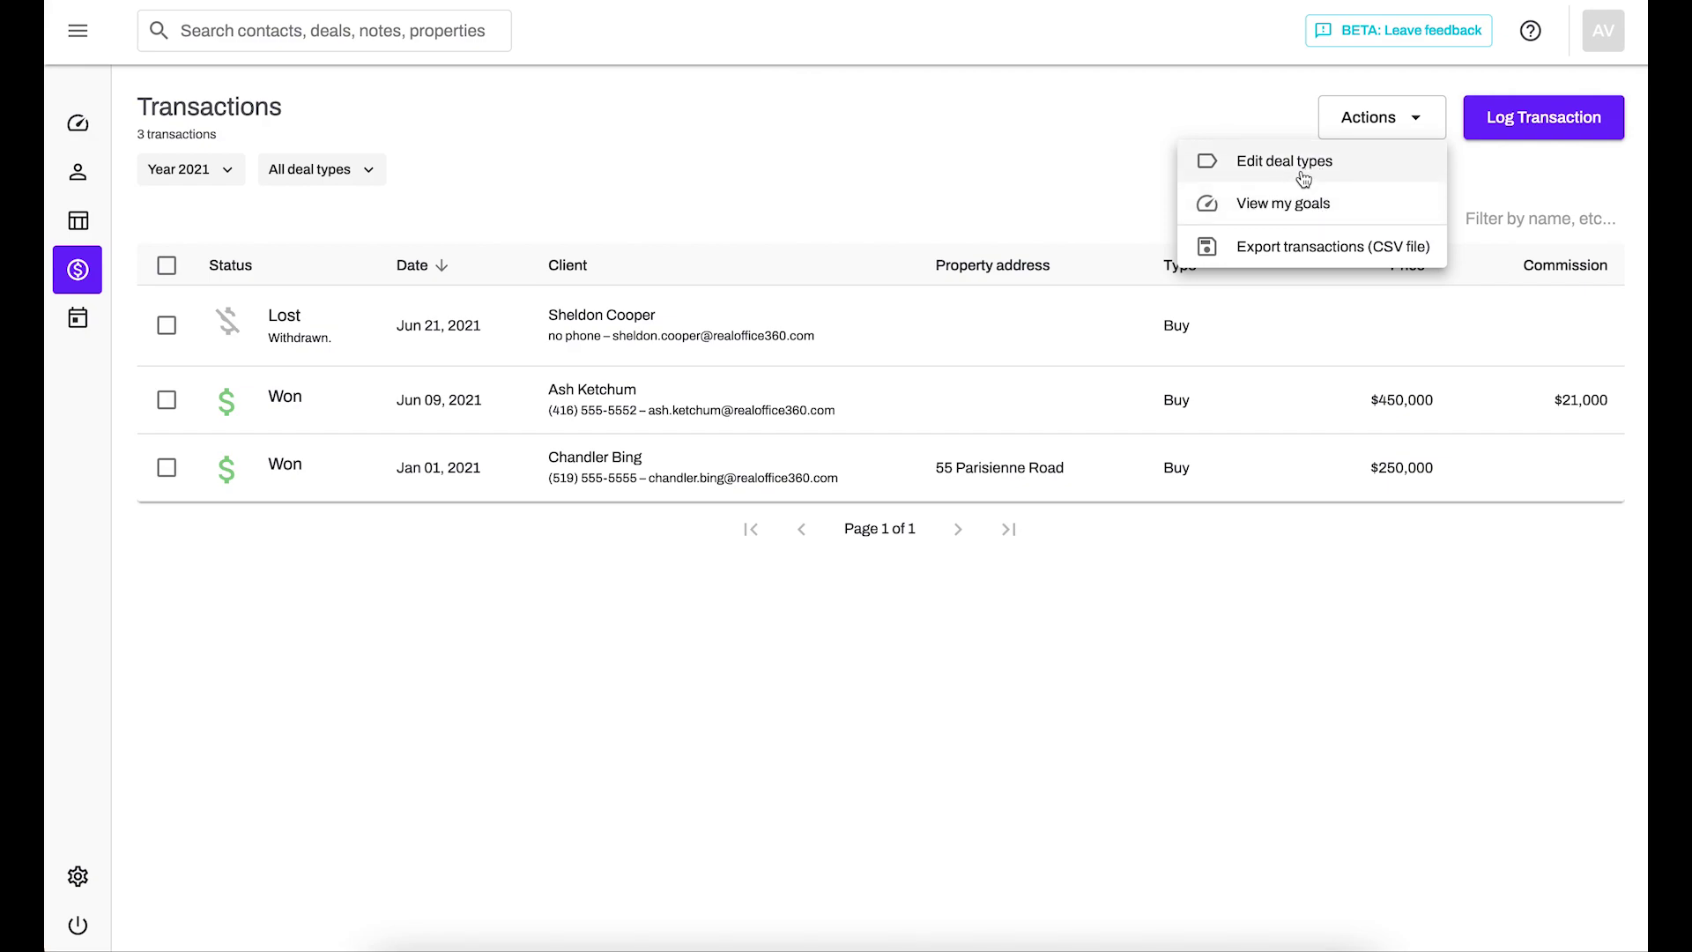
{"action": "left_click", "coordinate": [1089, 157]}
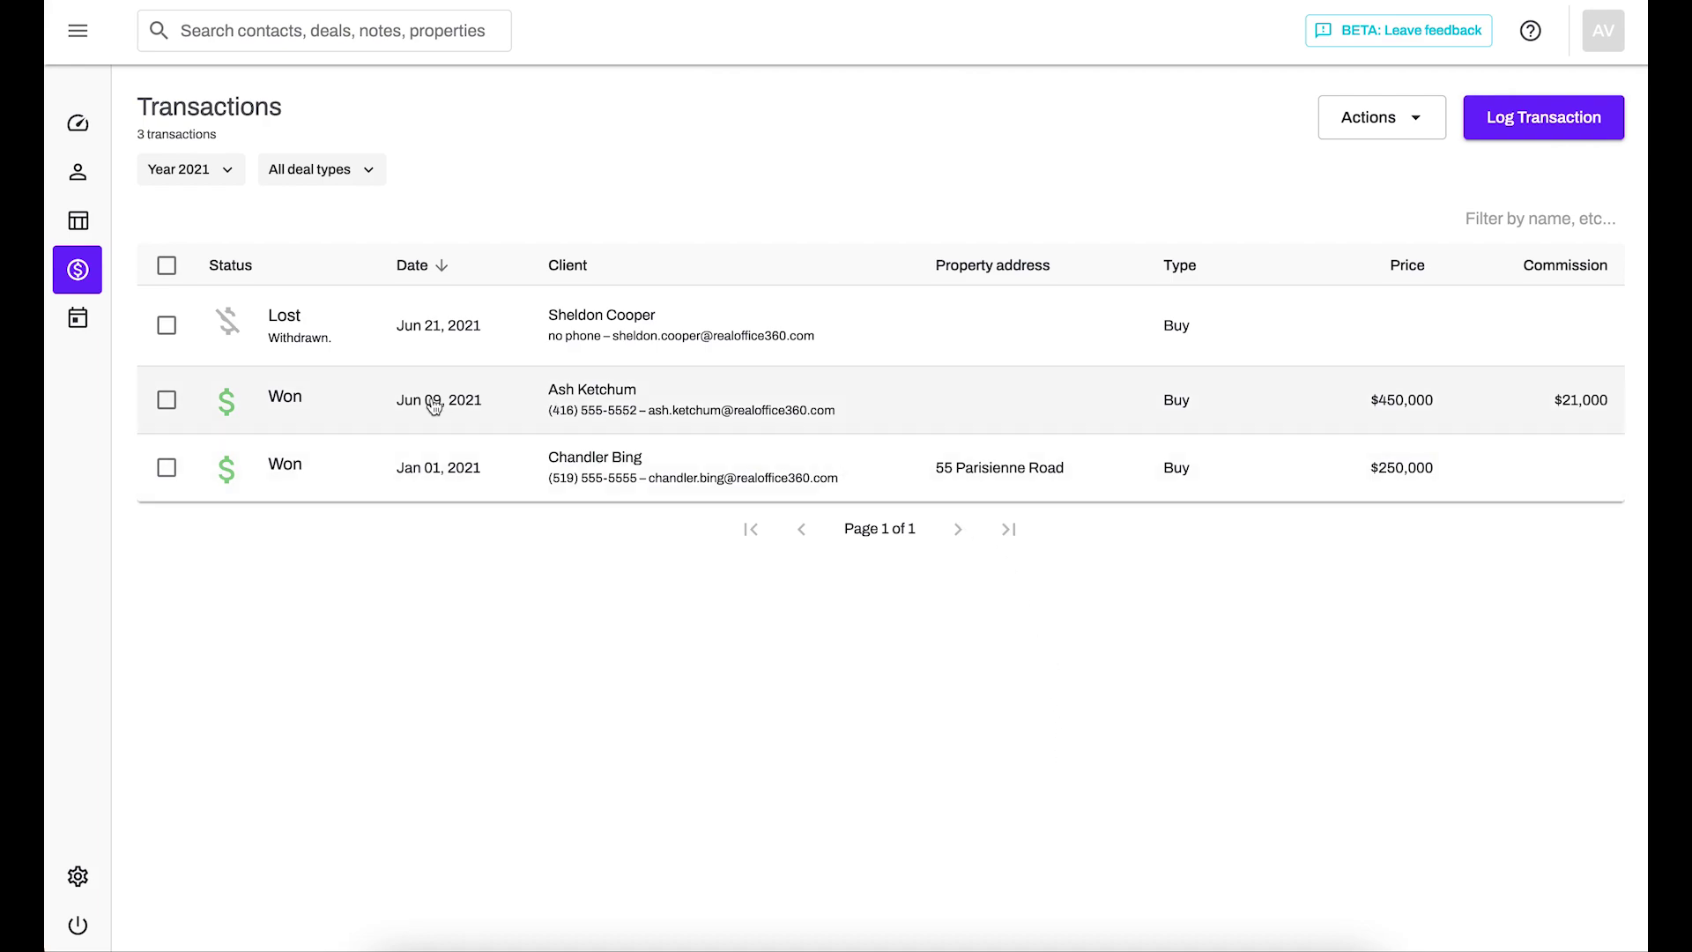
{"action": "left_click", "coordinate": [79, 333]}
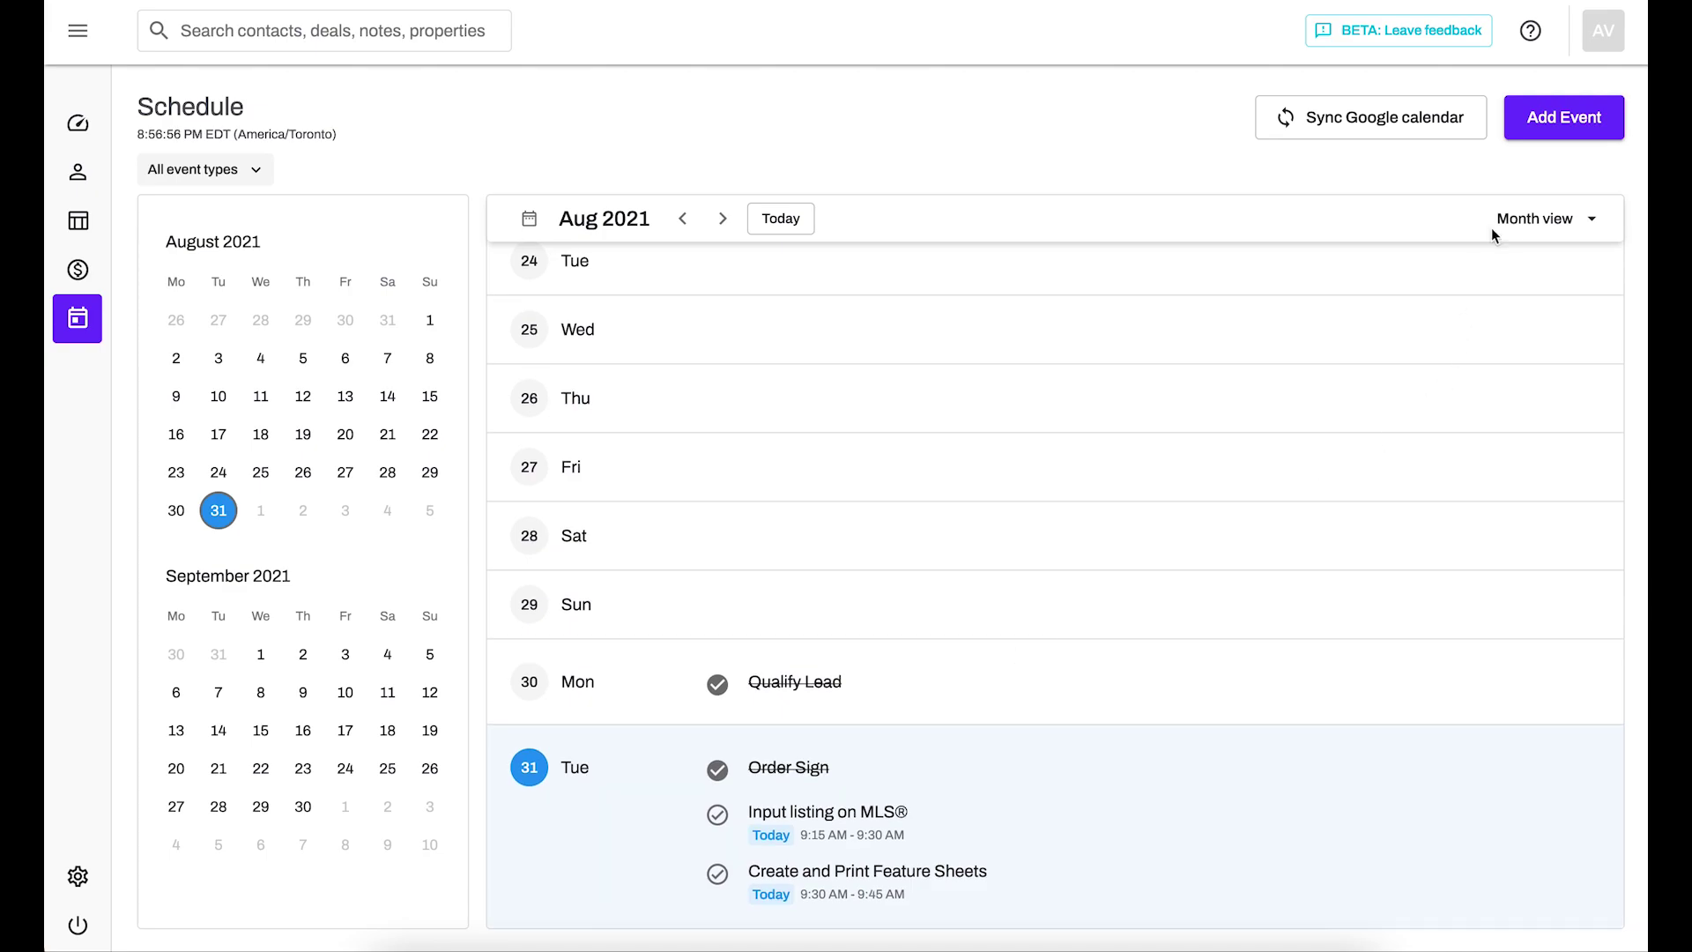
Switch the schedule to Week view and scroll toward early September 2021
{"action": "left_click", "coordinate": [1534, 218]}
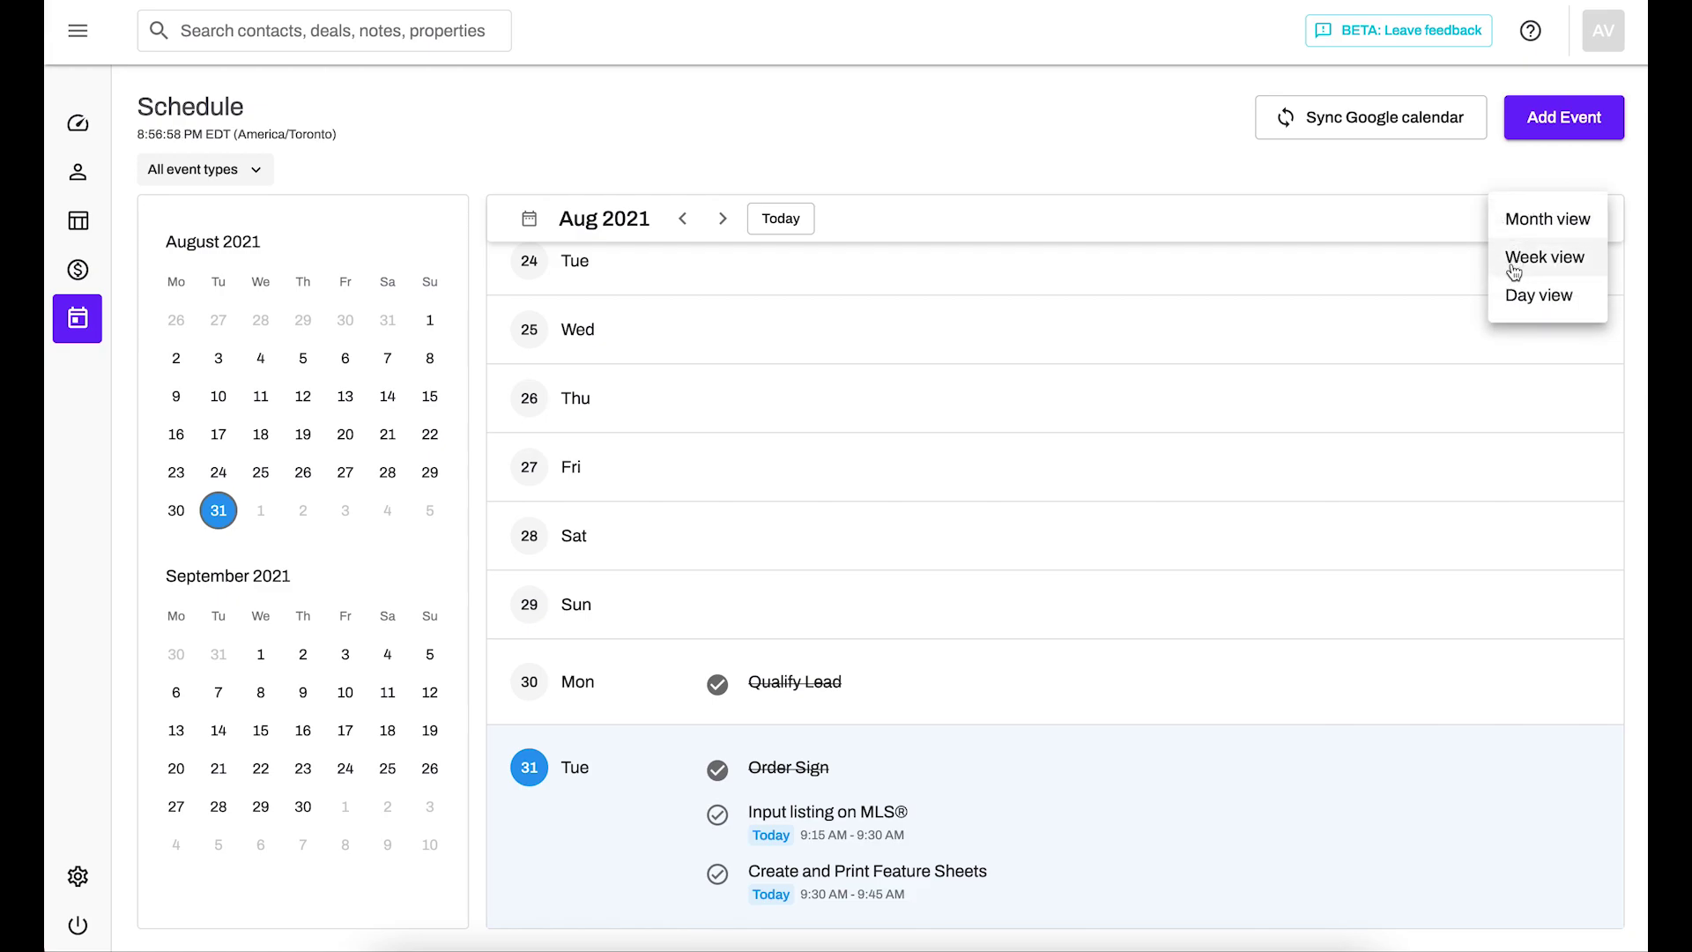
{"action": "left_click", "coordinate": [1513, 273]}
{"action": "scroll", "coordinate": [1397, 609], "scroll_direction": "right", "scroll_amount": 3}
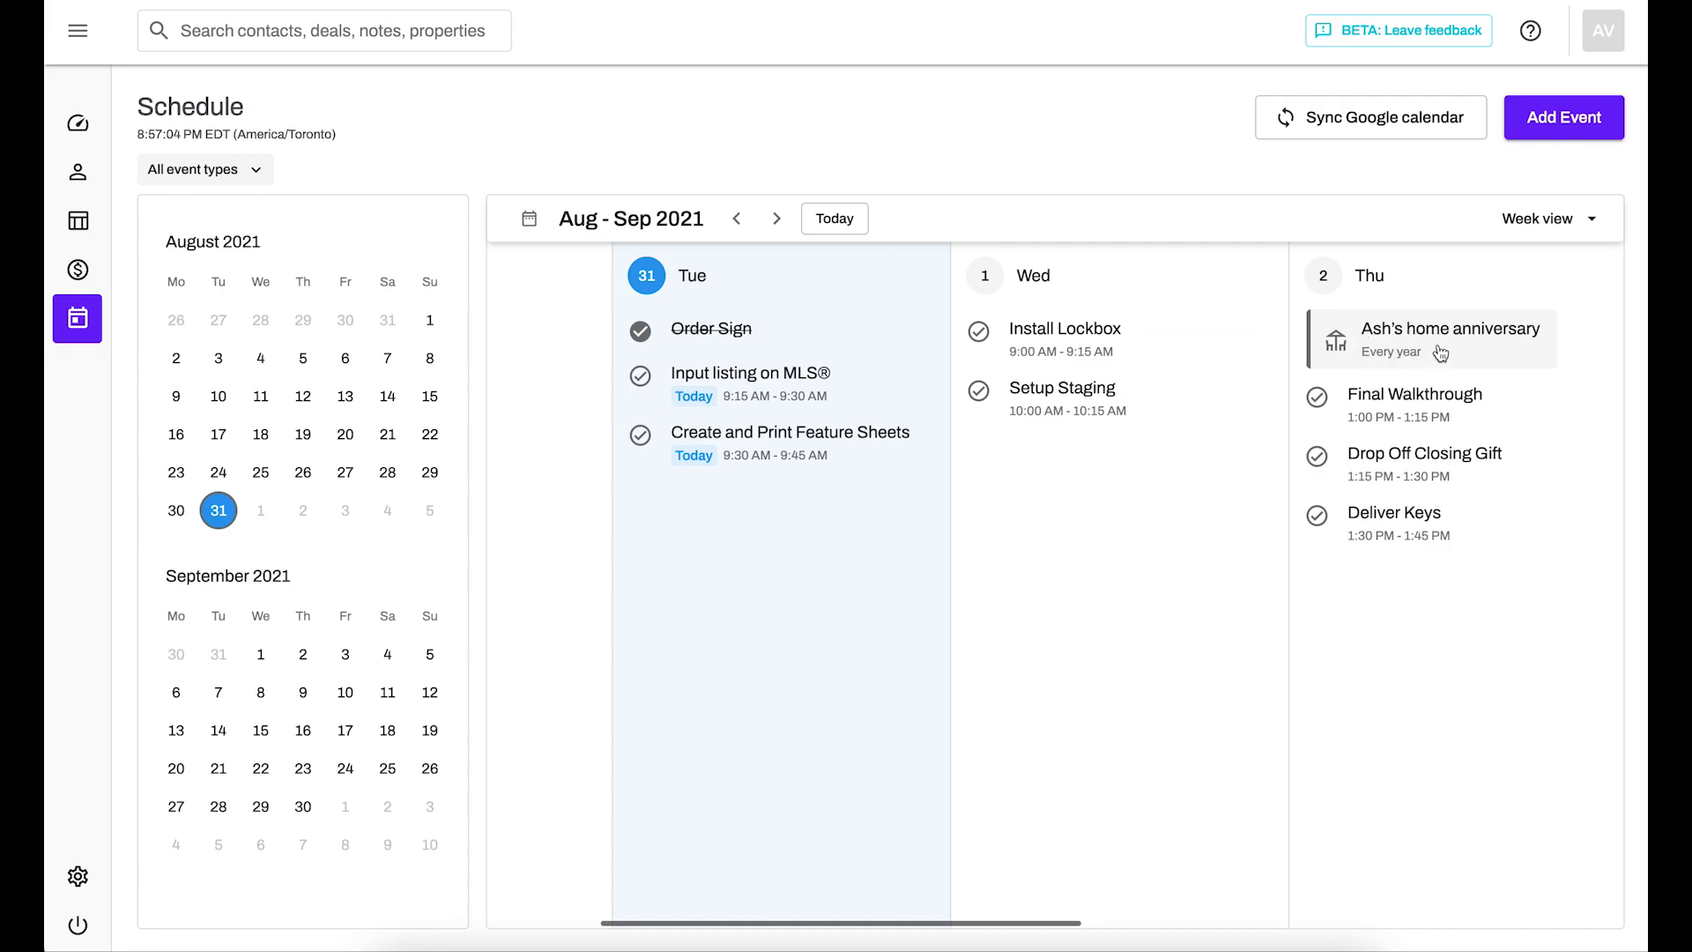
{"action": "mouse_move", "coordinate": [1441, 353]}
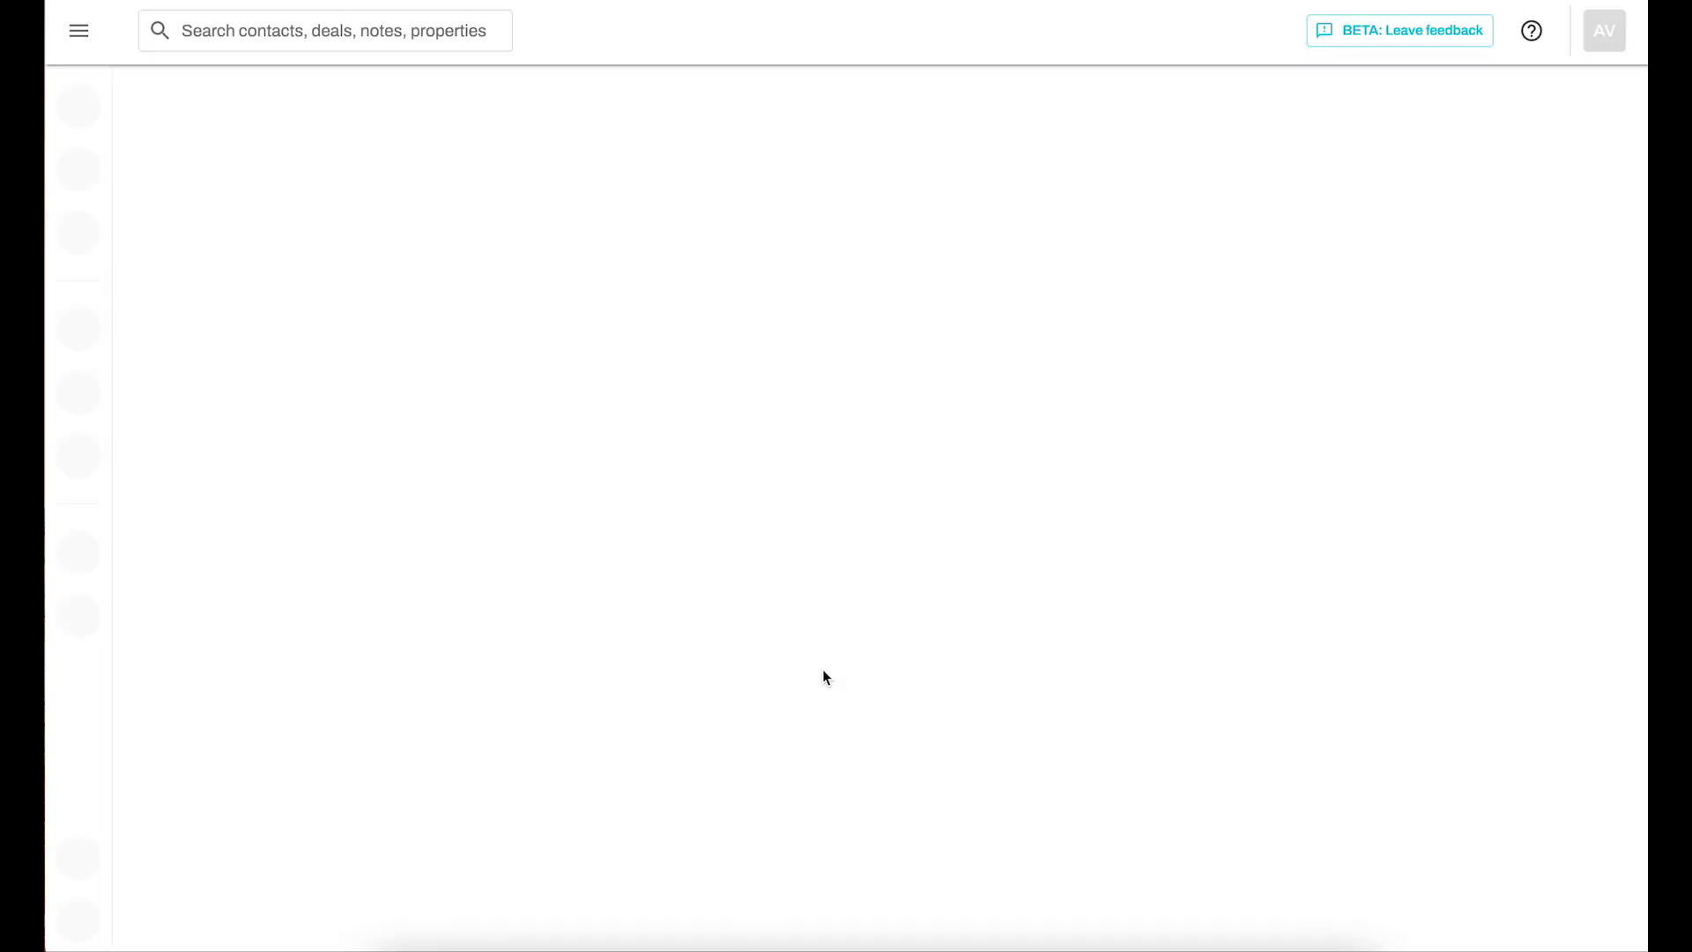
Check the Awesome Realty team's three members and the name filter, then return to the Dashboard
{"action": "left_click", "coordinate": [82, 130]}
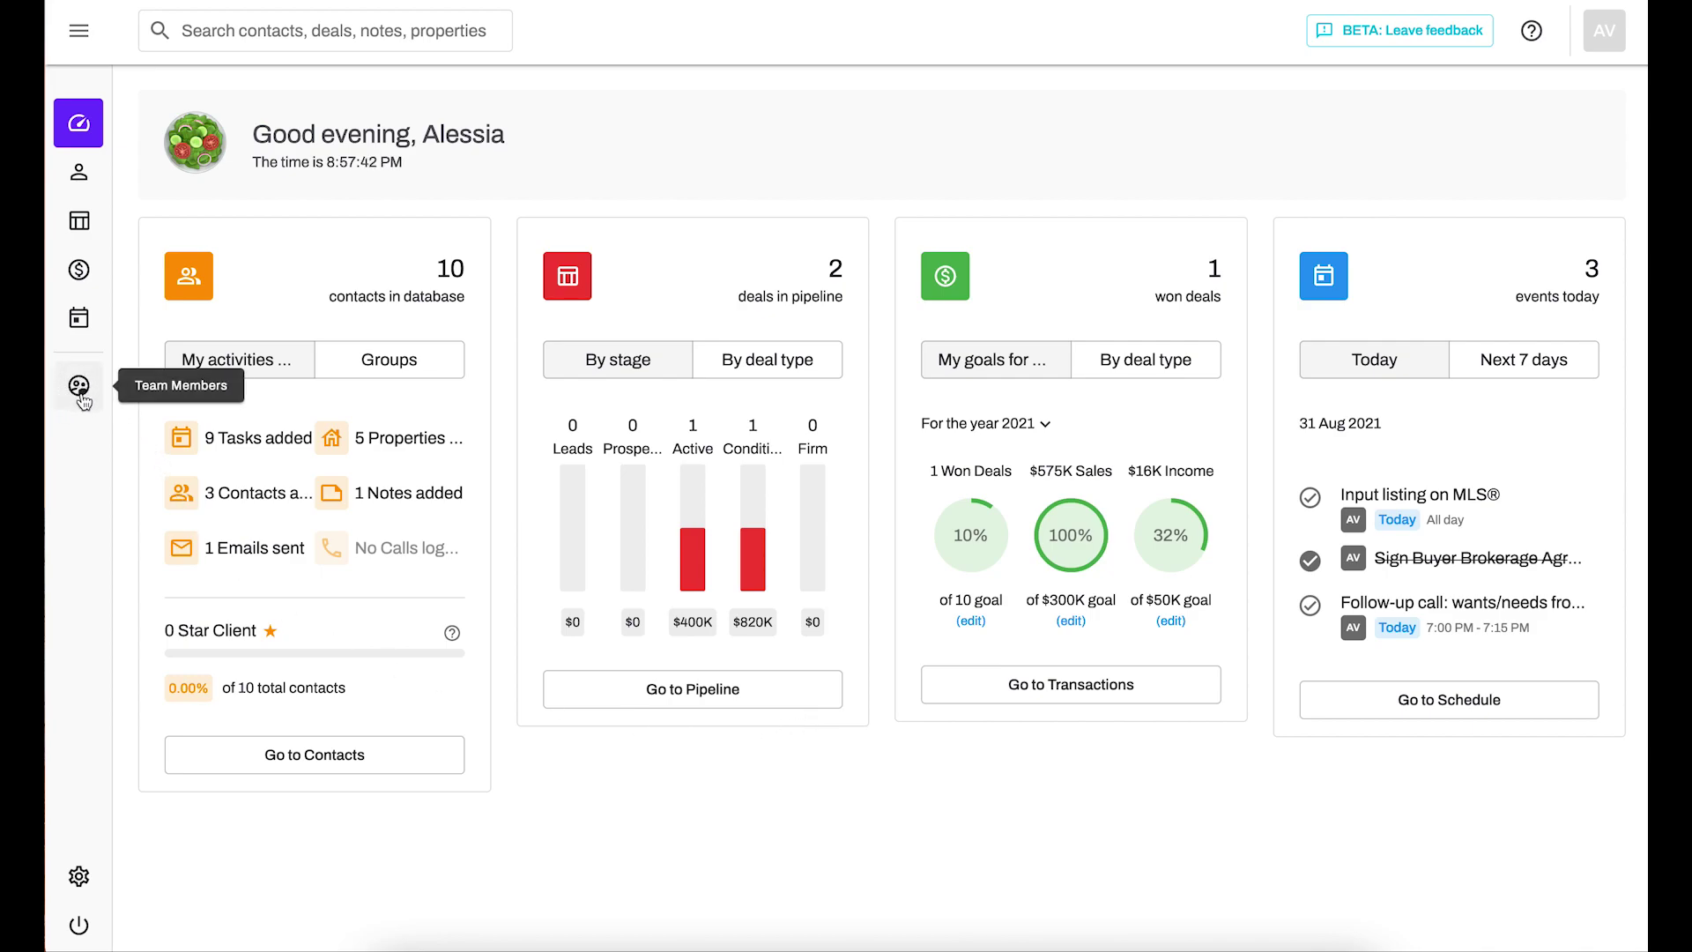
{"action": "left_click", "coordinate": [82, 398]}
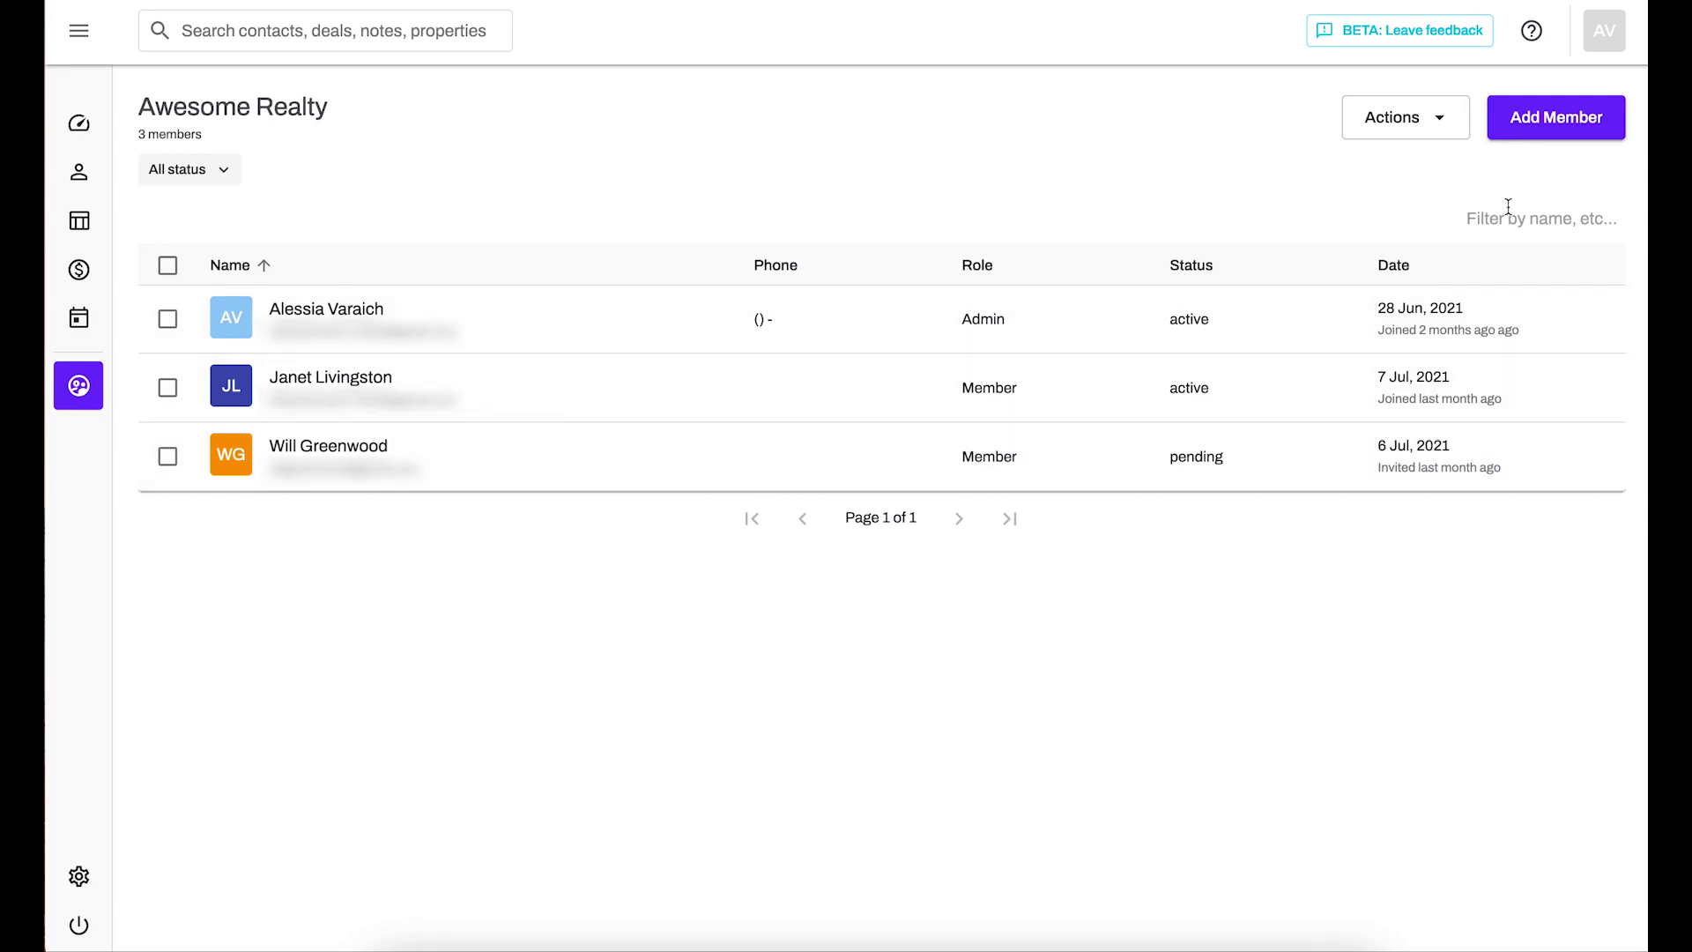
{"action": "left_click", "coordinate": [1506, 217]}
{"action": "left_click", "coordinate": [1041, 216]}
{"action": "left_click", "coordinate": [78, 125]}
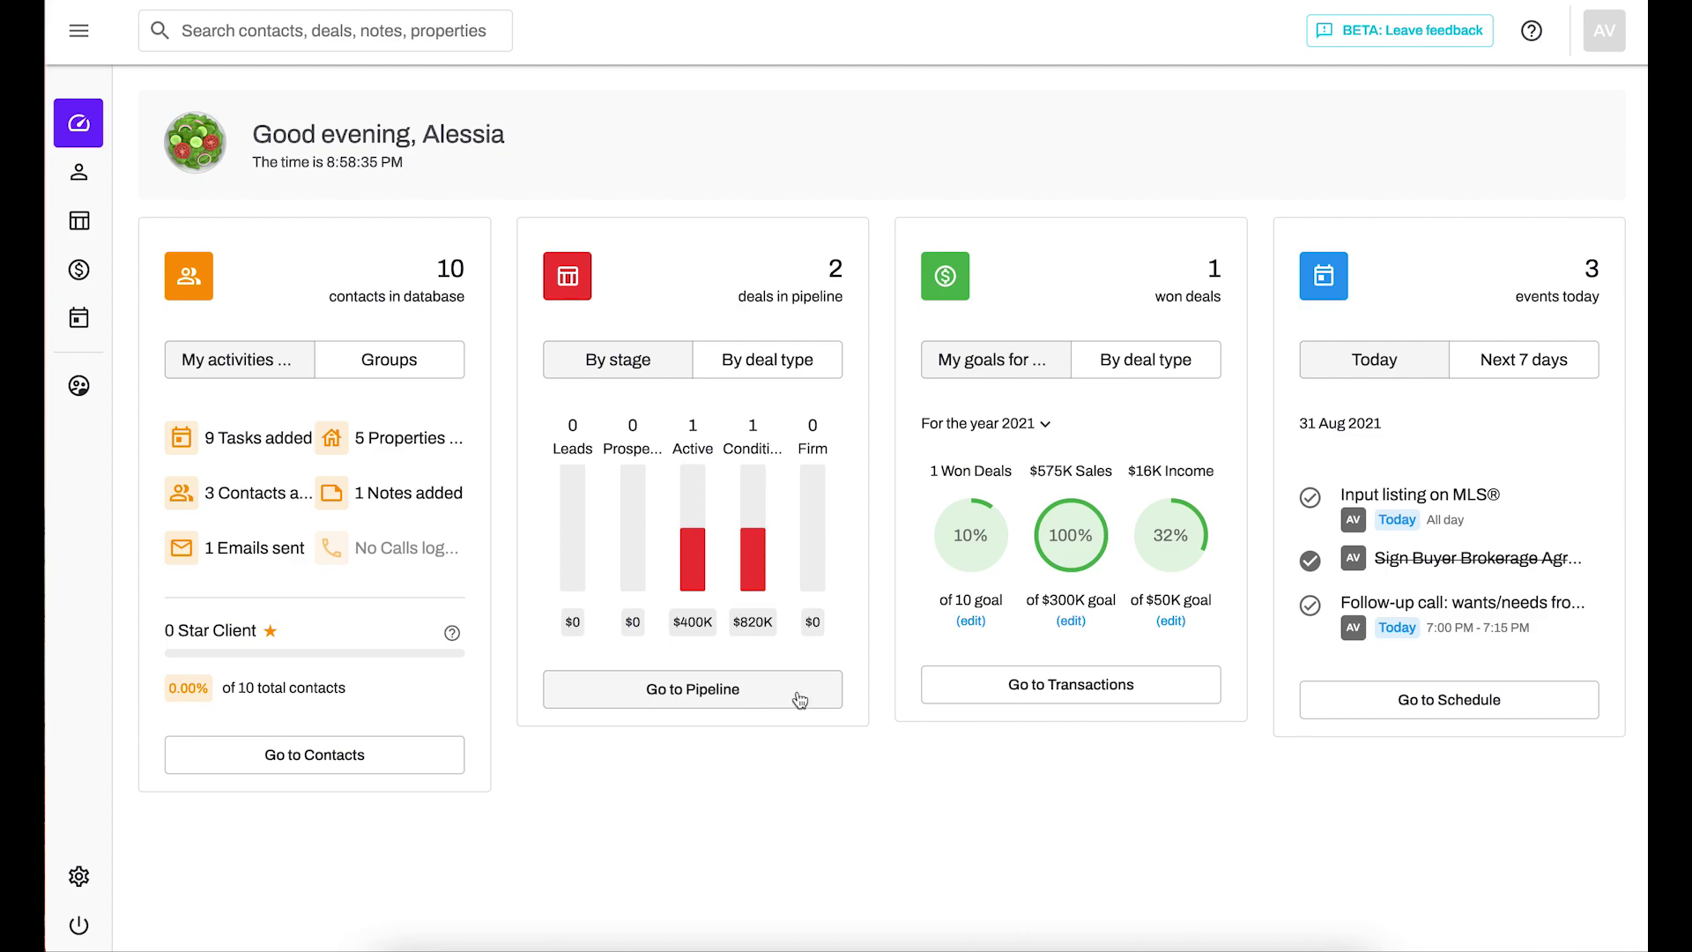
{"action": "mouse_move", "coordinate": [756, 519]}
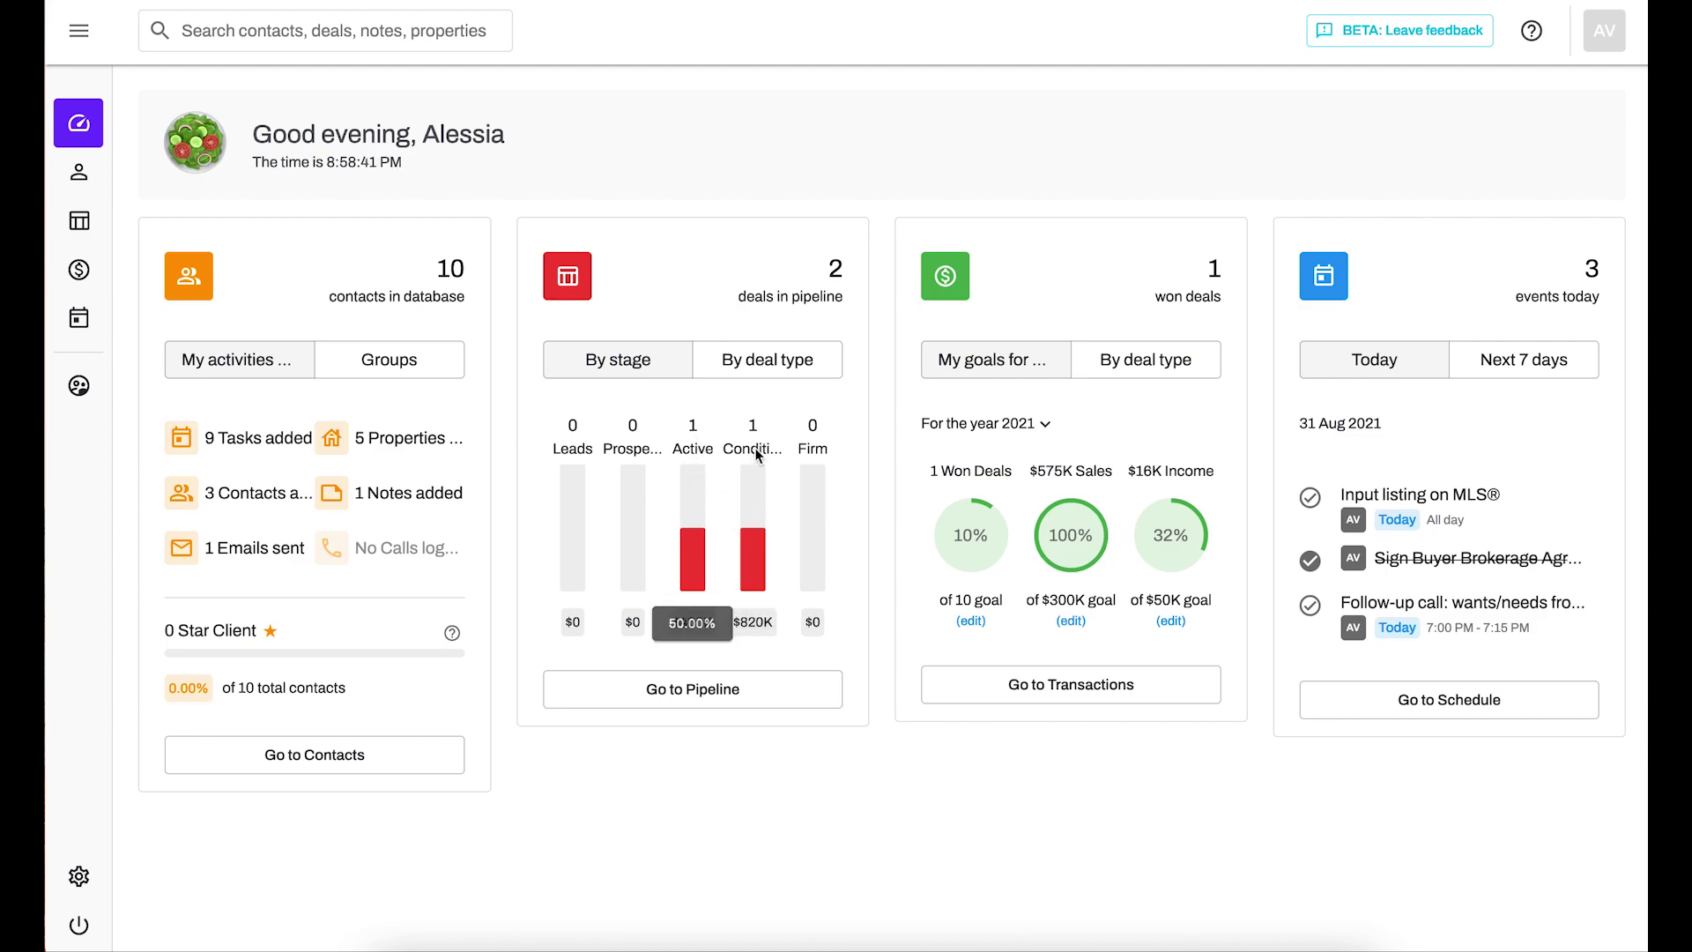
{"action": "left_click", "coordinate": [71, 231]}
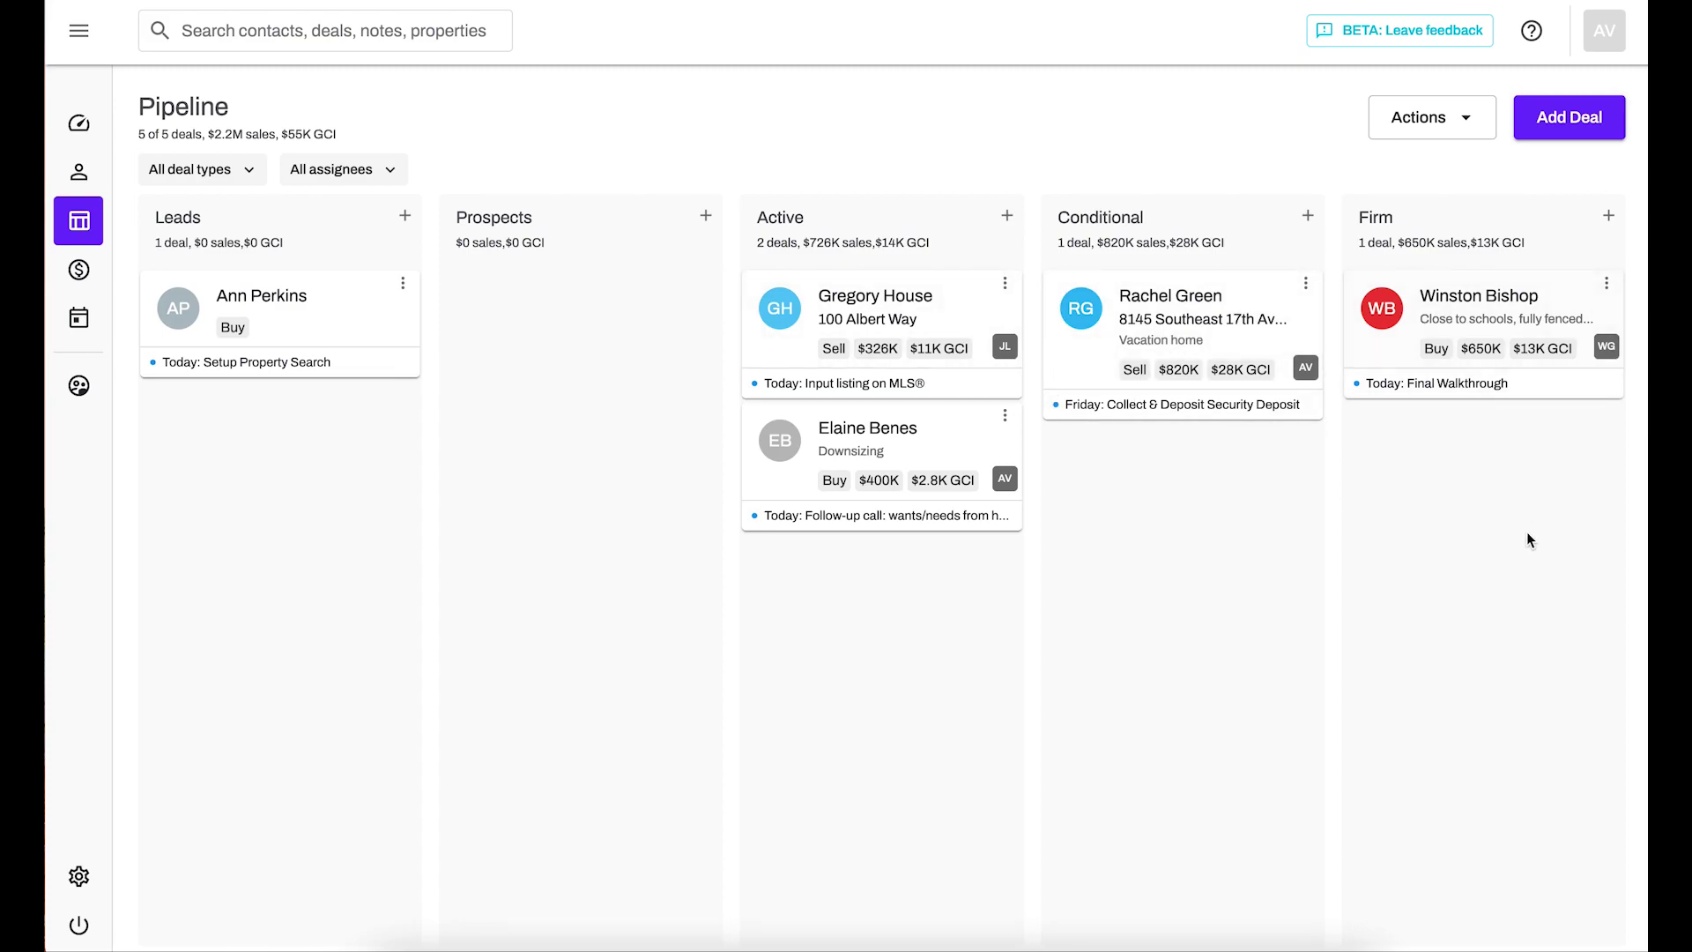
{"action": "left_click", "coordinate": [78, 122]}
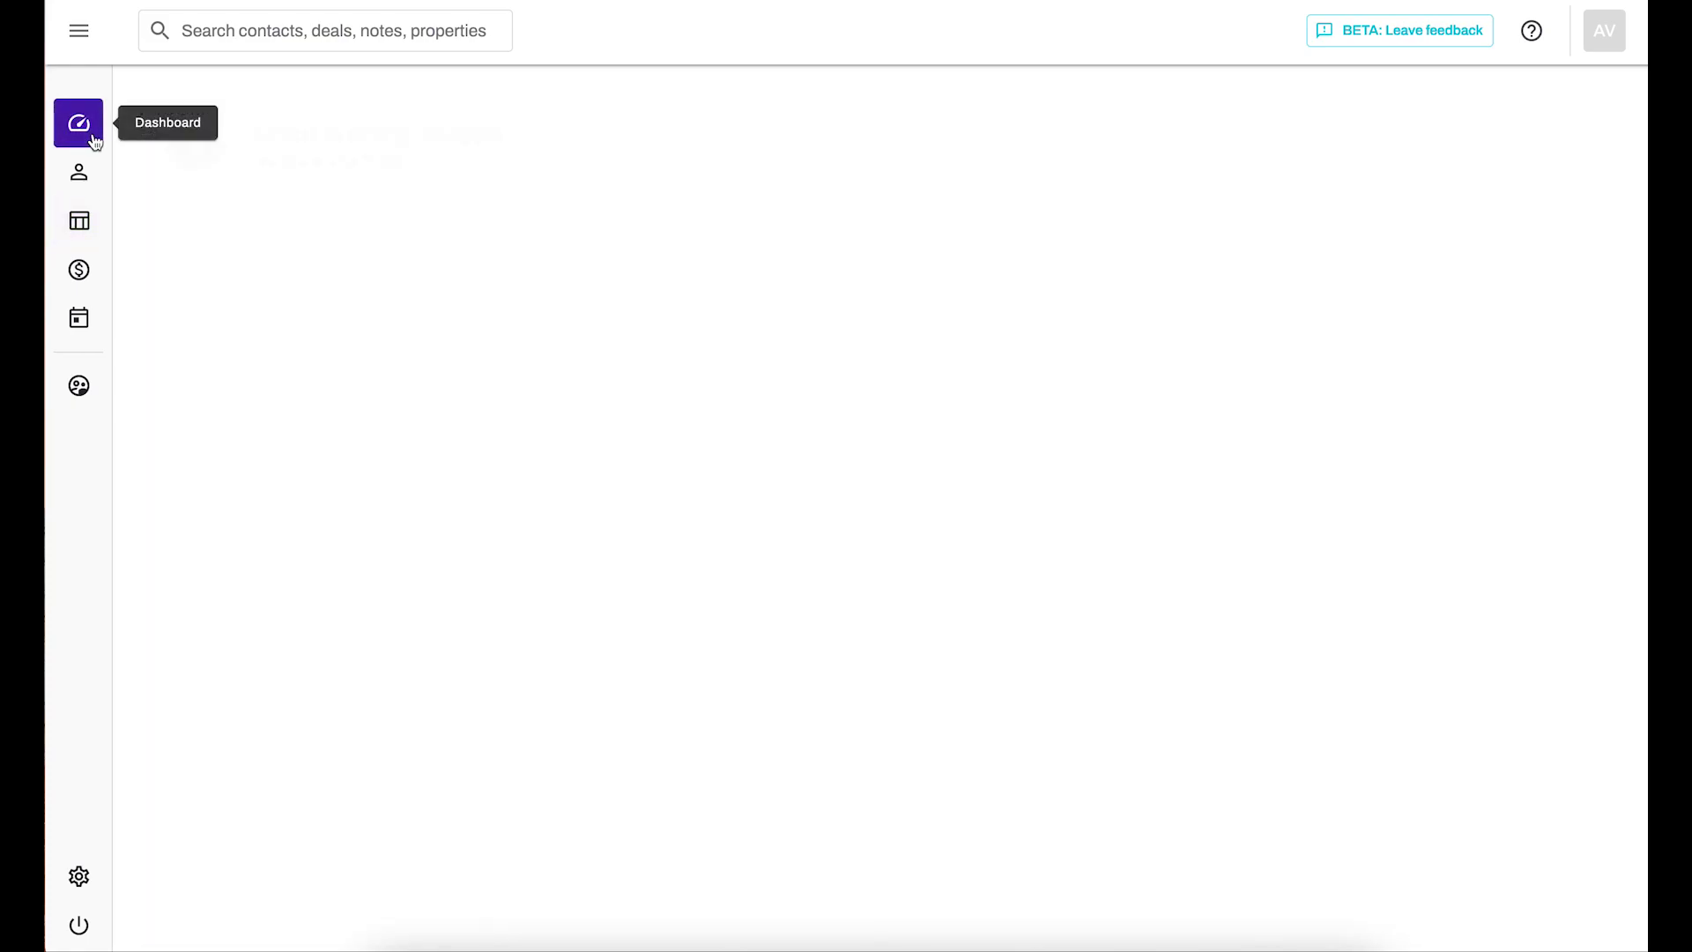
{"action": "mouse_move", "coordinate": [691, 573]}
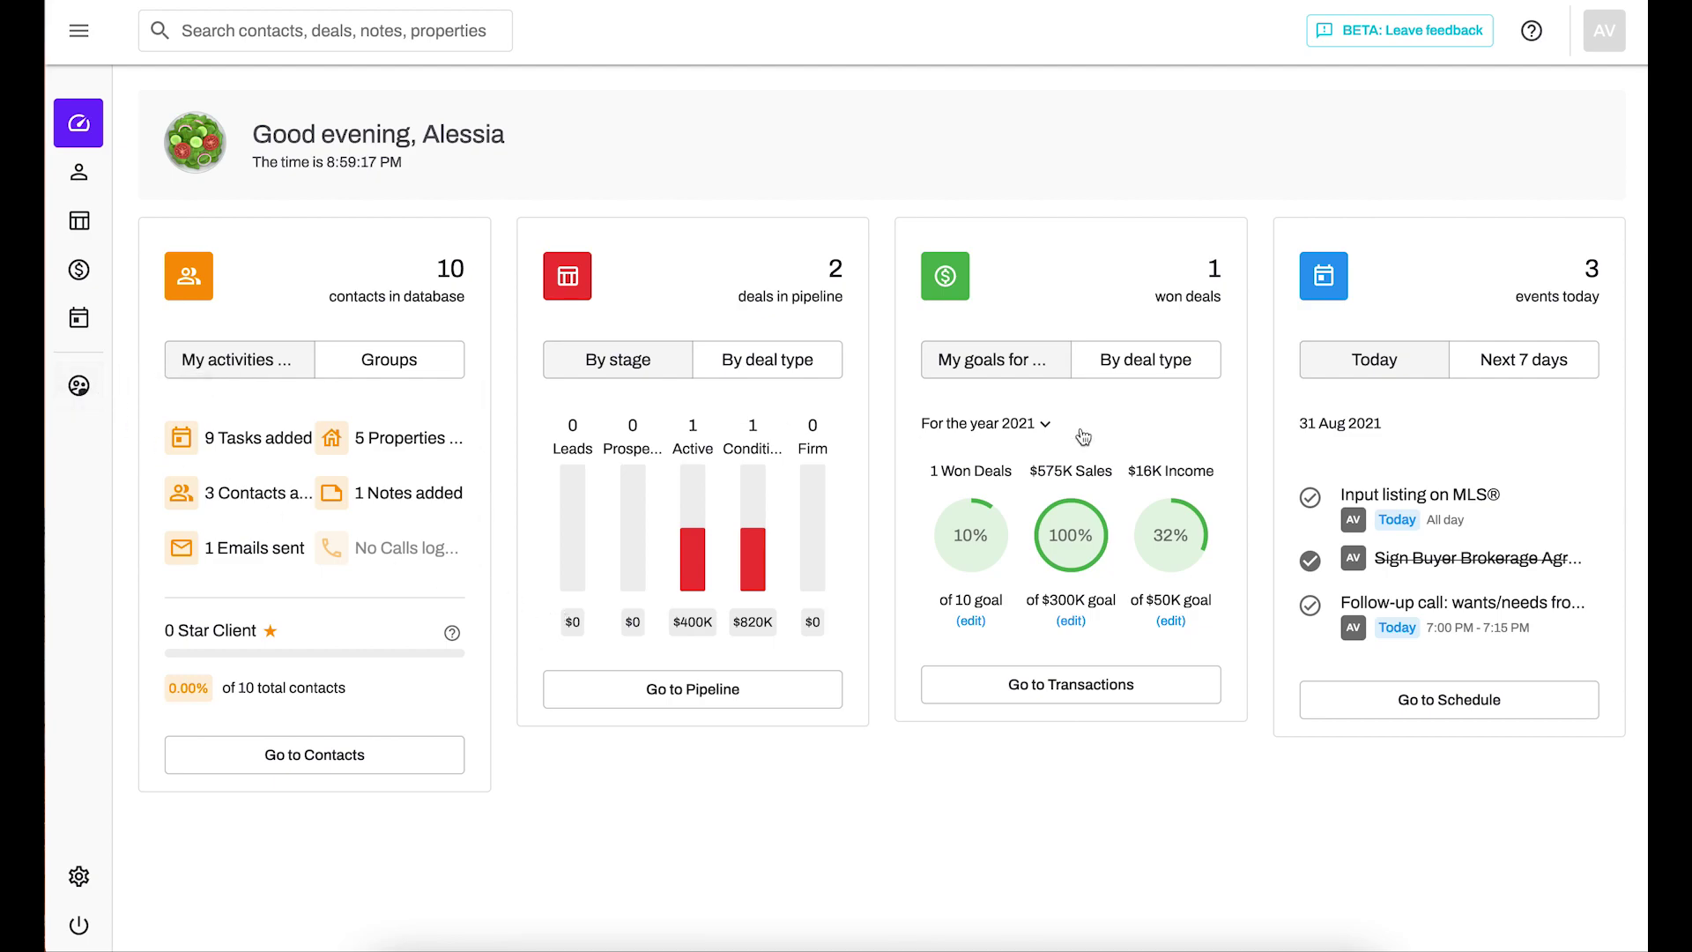
On the Pipeline board, filter deals to Assigned to me, then back to All assignees
{"action": "left_click", "coordinate": [86, 181]}
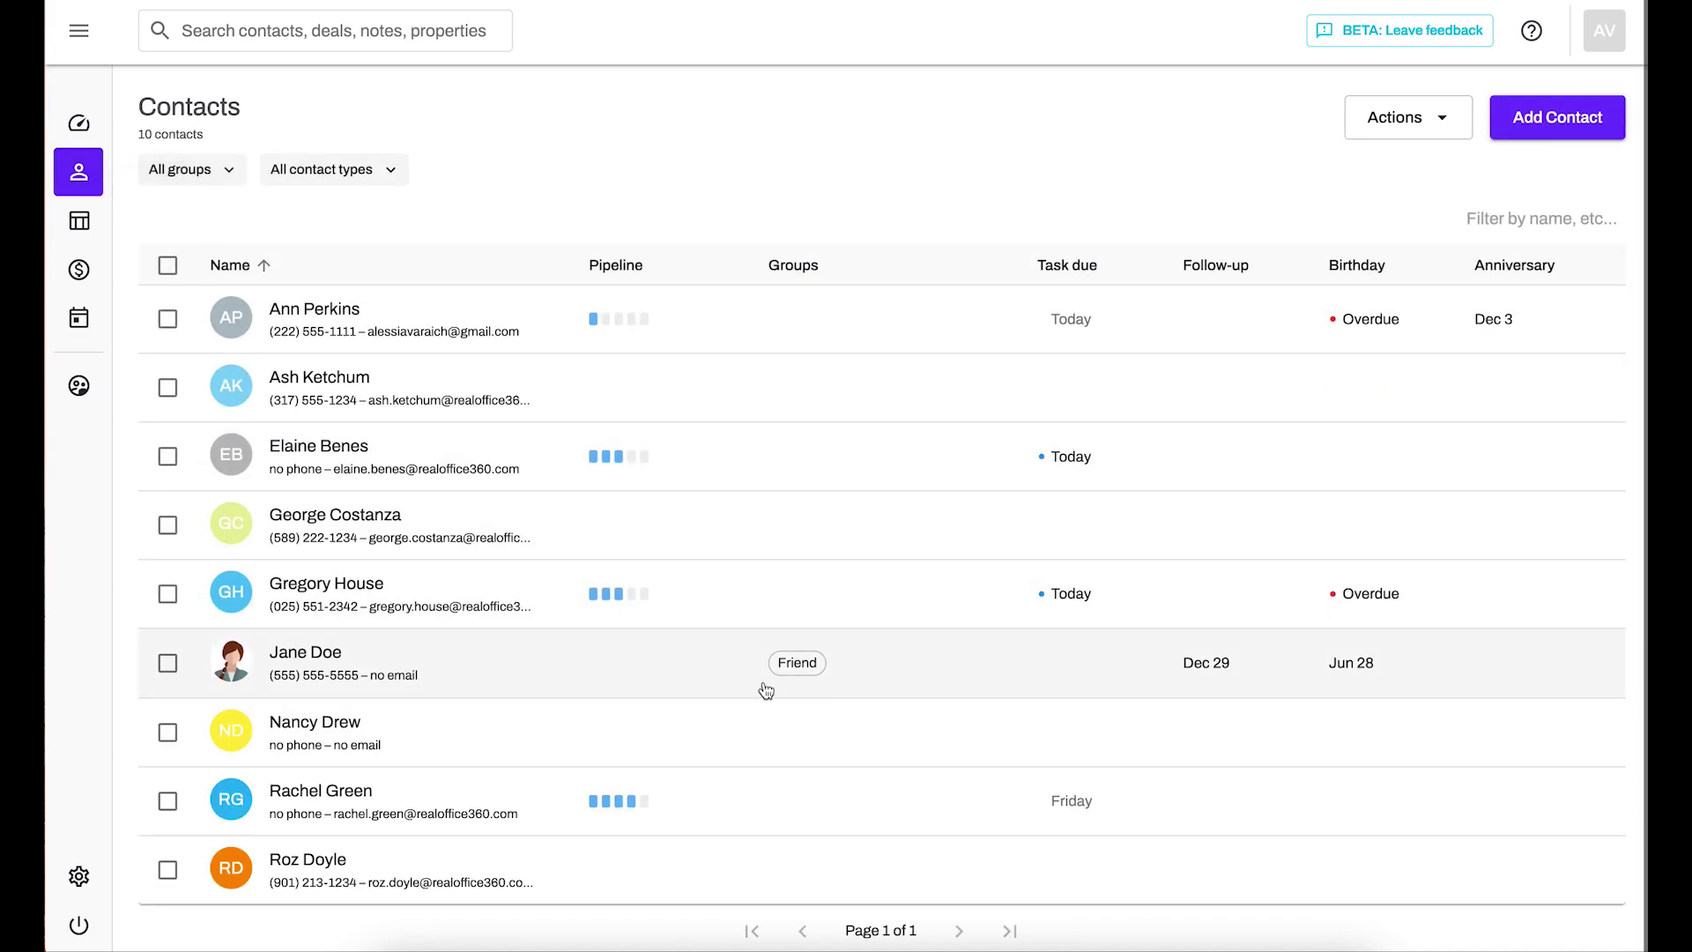
{"action": "left_click", "coordinate": [84, 230]}
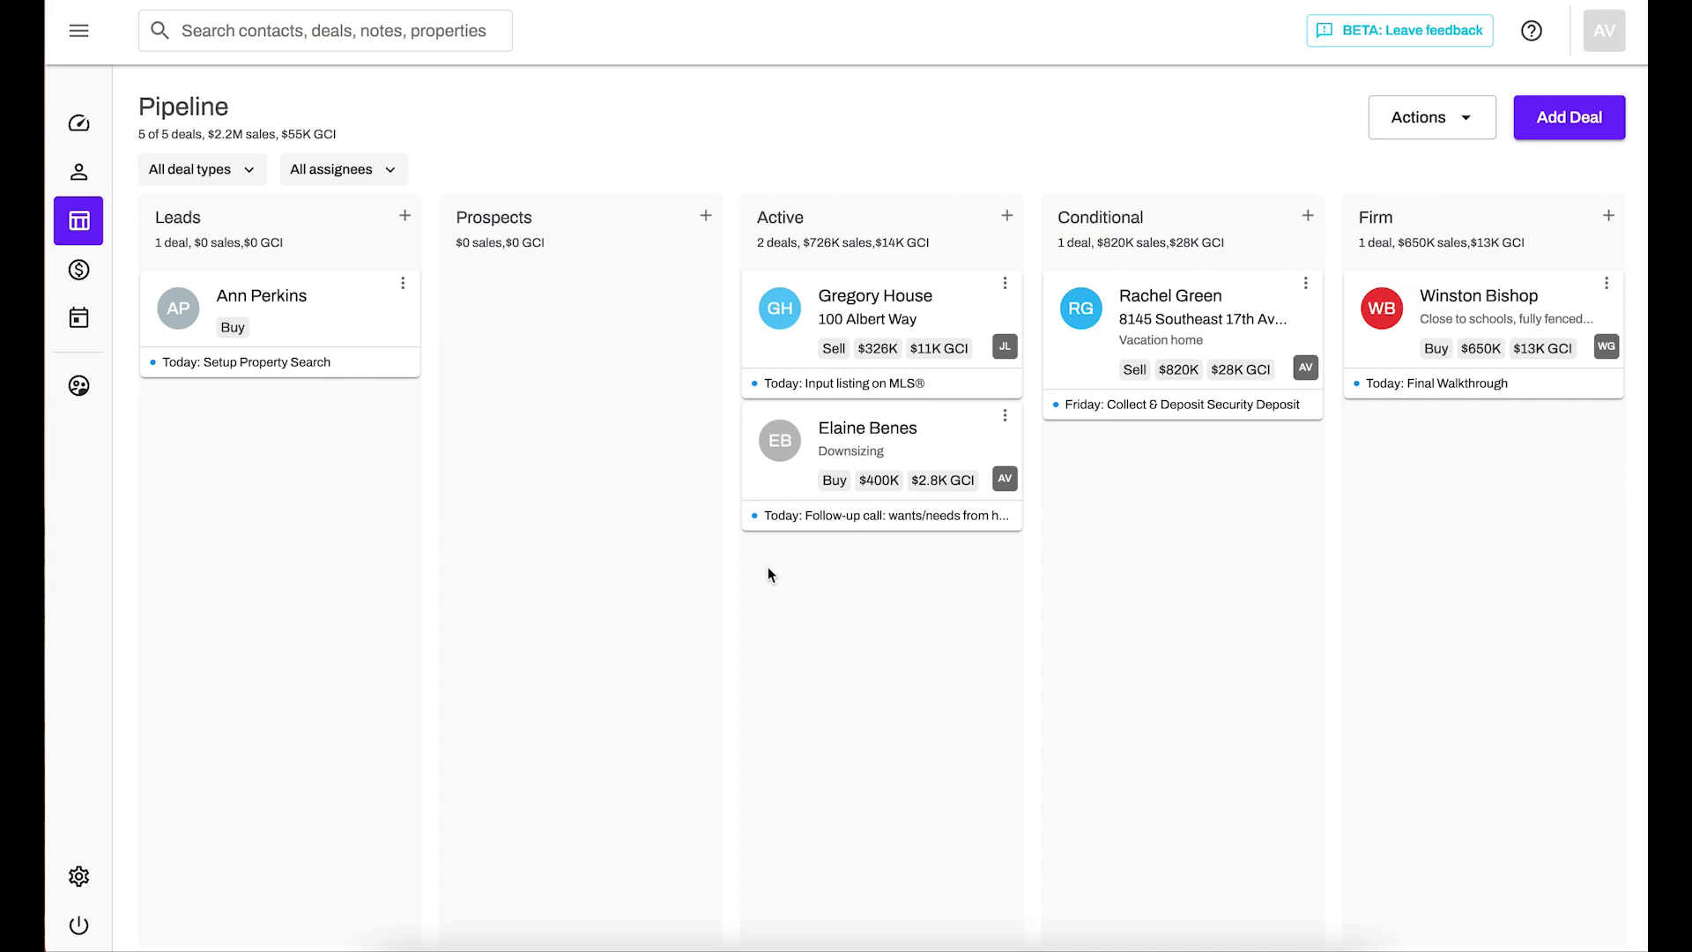
{"action": "left_click", "coordinate": [396, 171]}
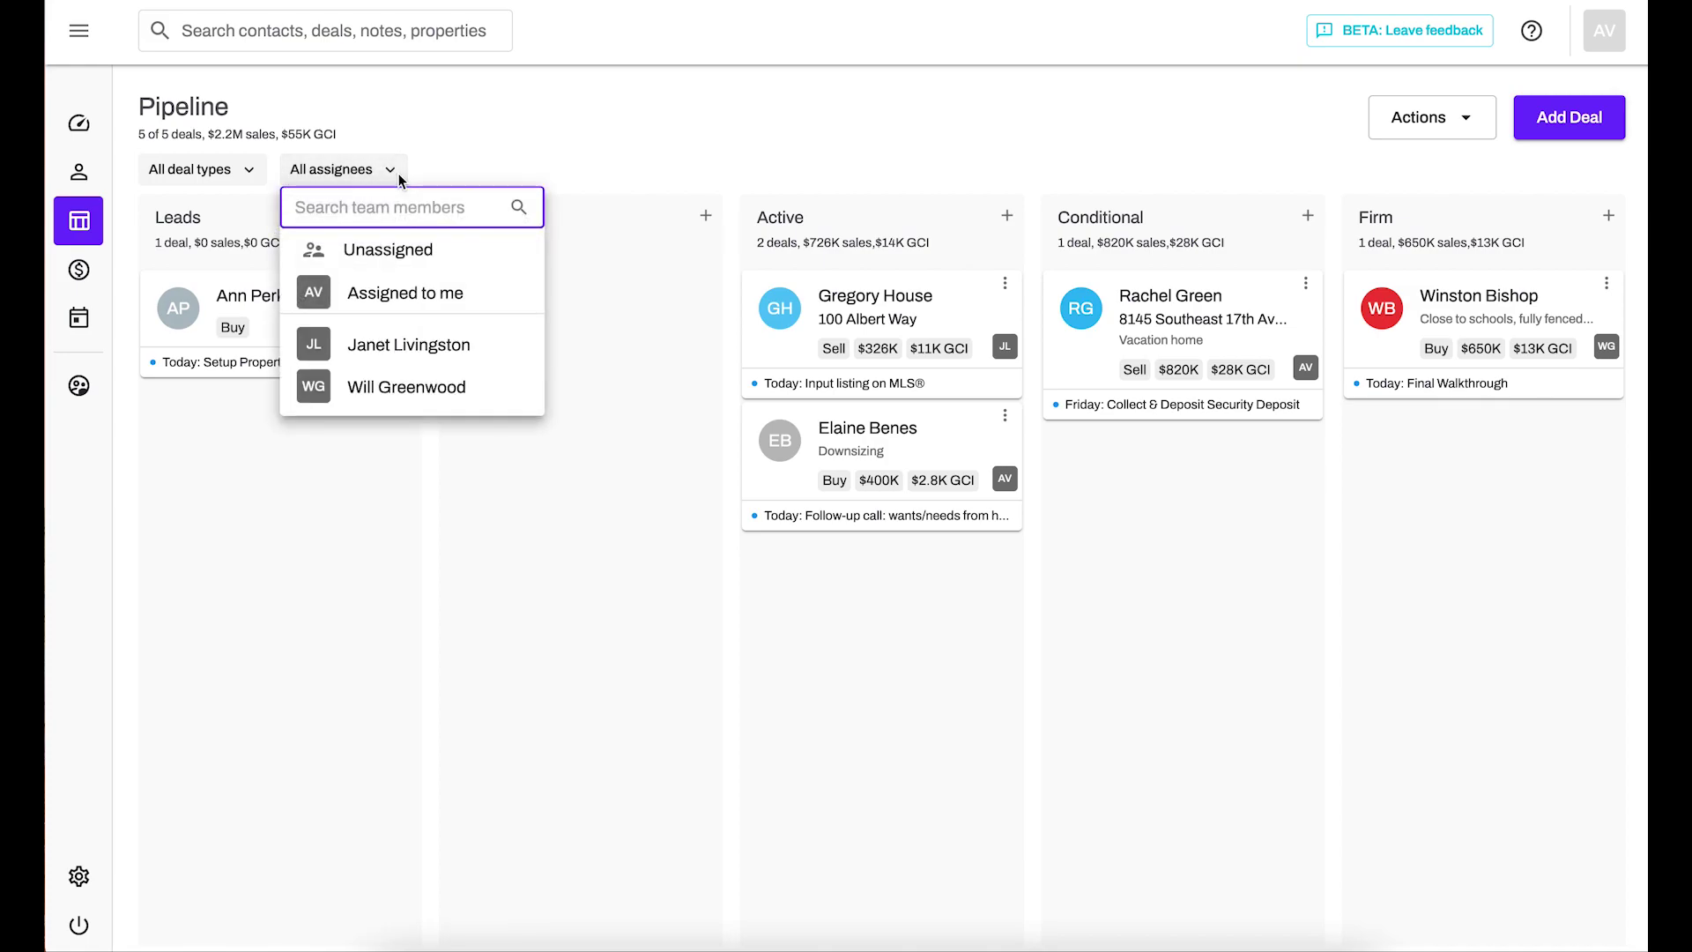
{"action": "left_click", "coordinate": [517, 304]}
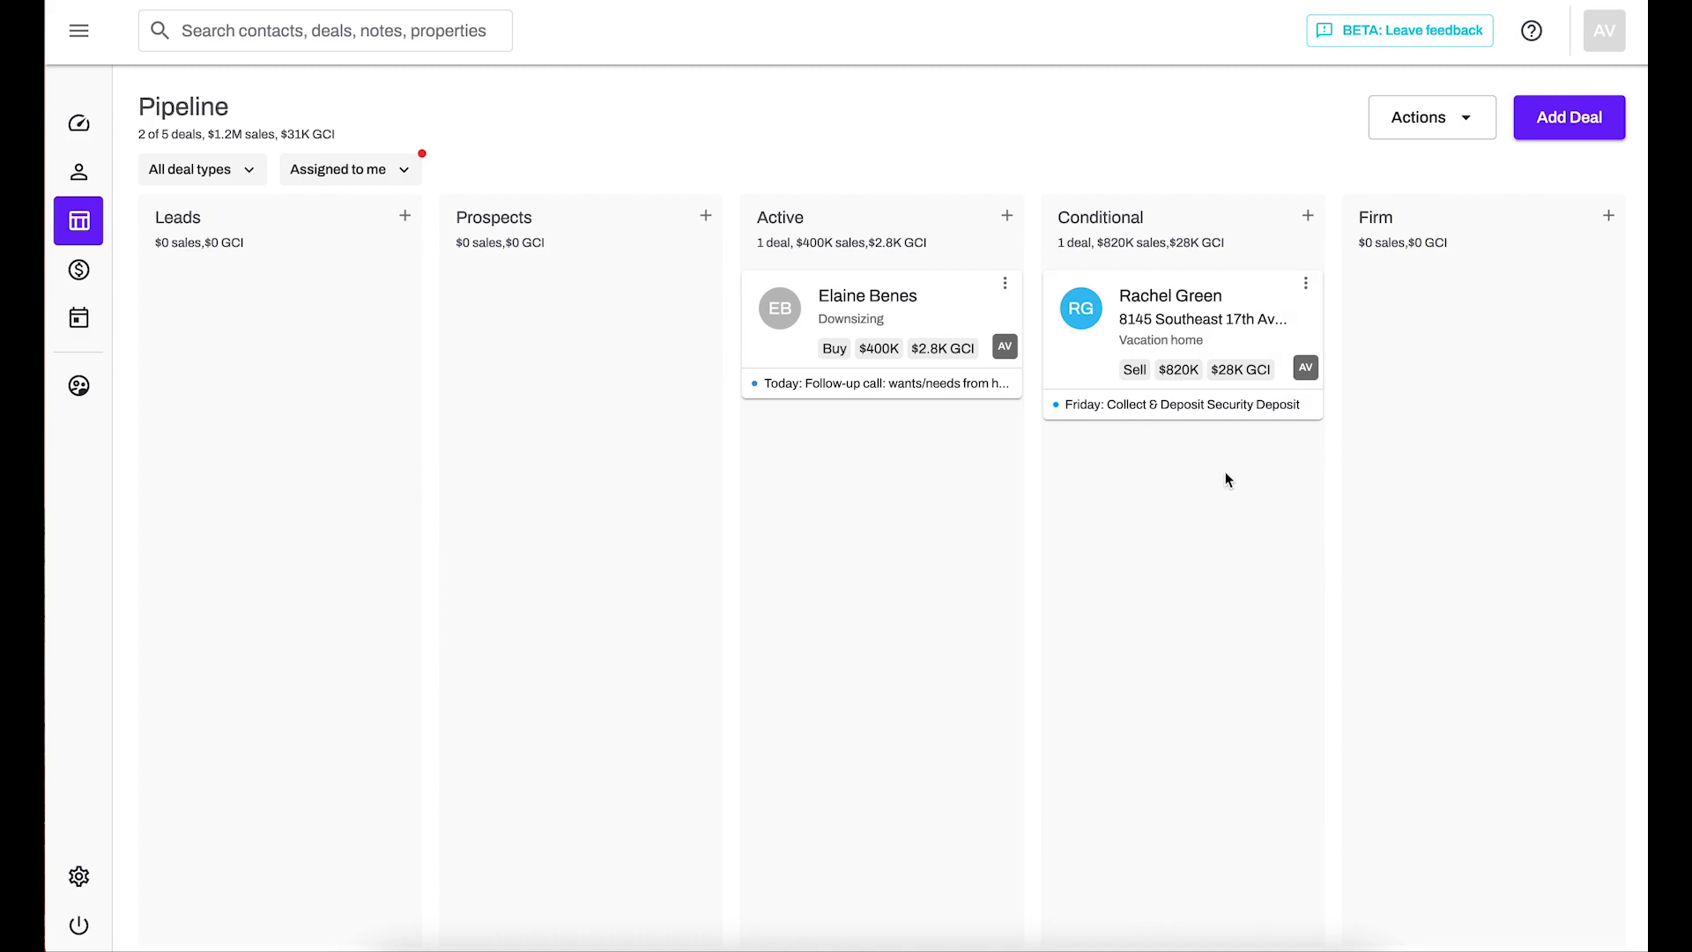
{"action": "left_click", "coordinate": [368, 174]}
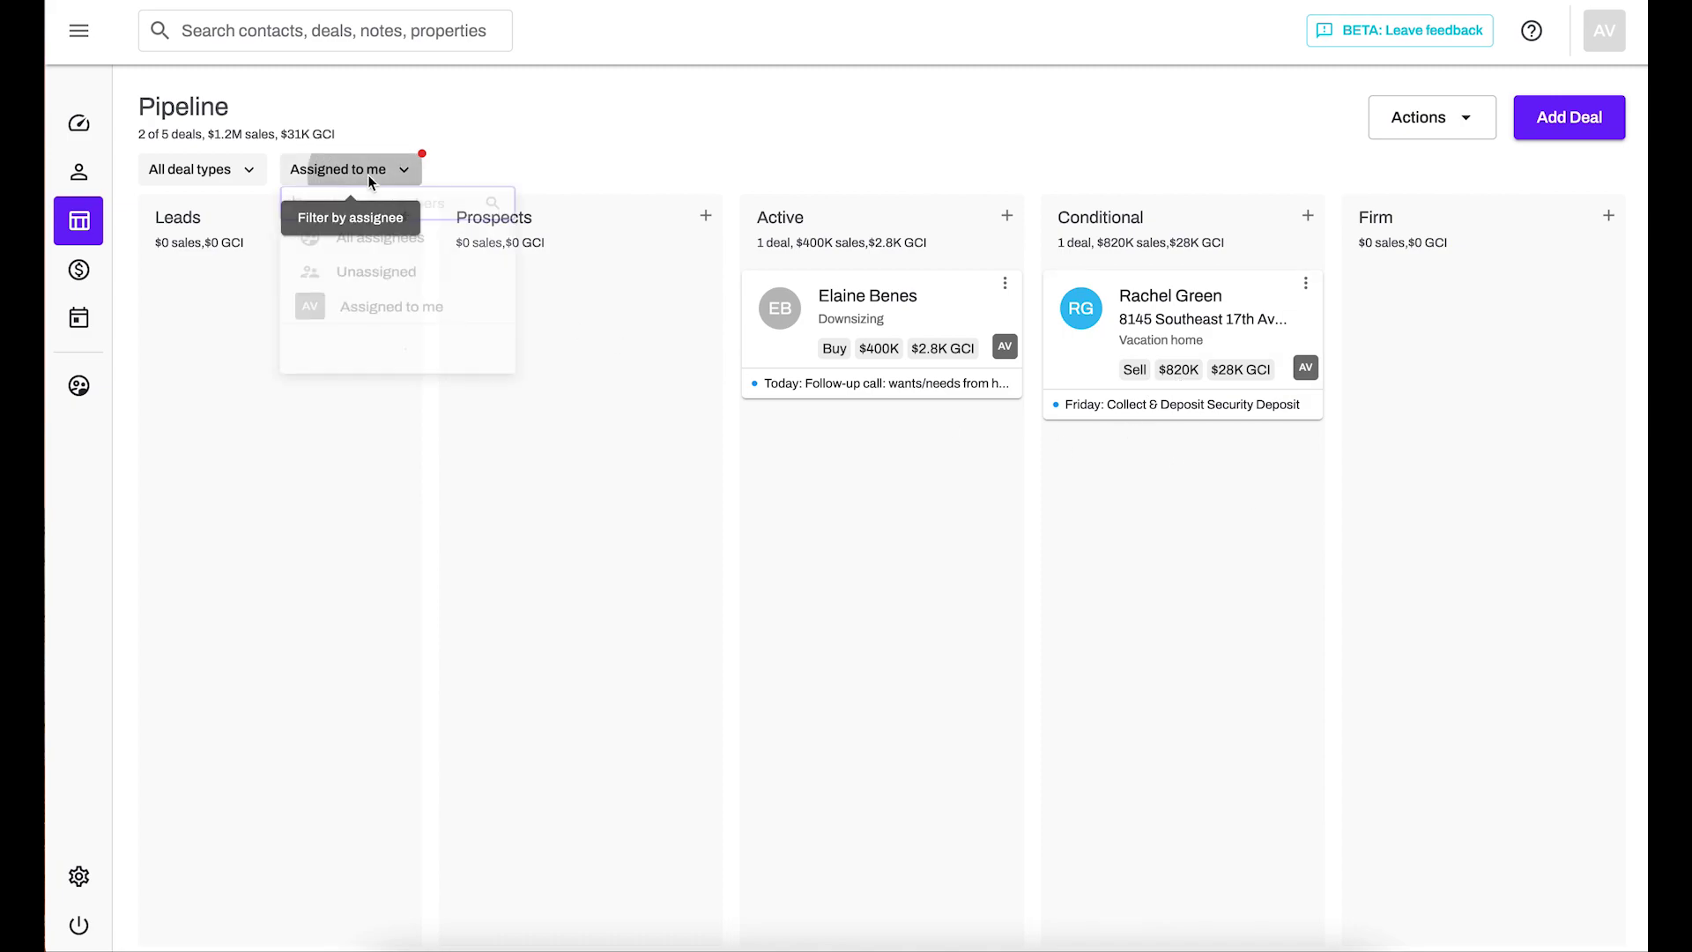
{"action": "left_click", "coordinate": [391, 256]}
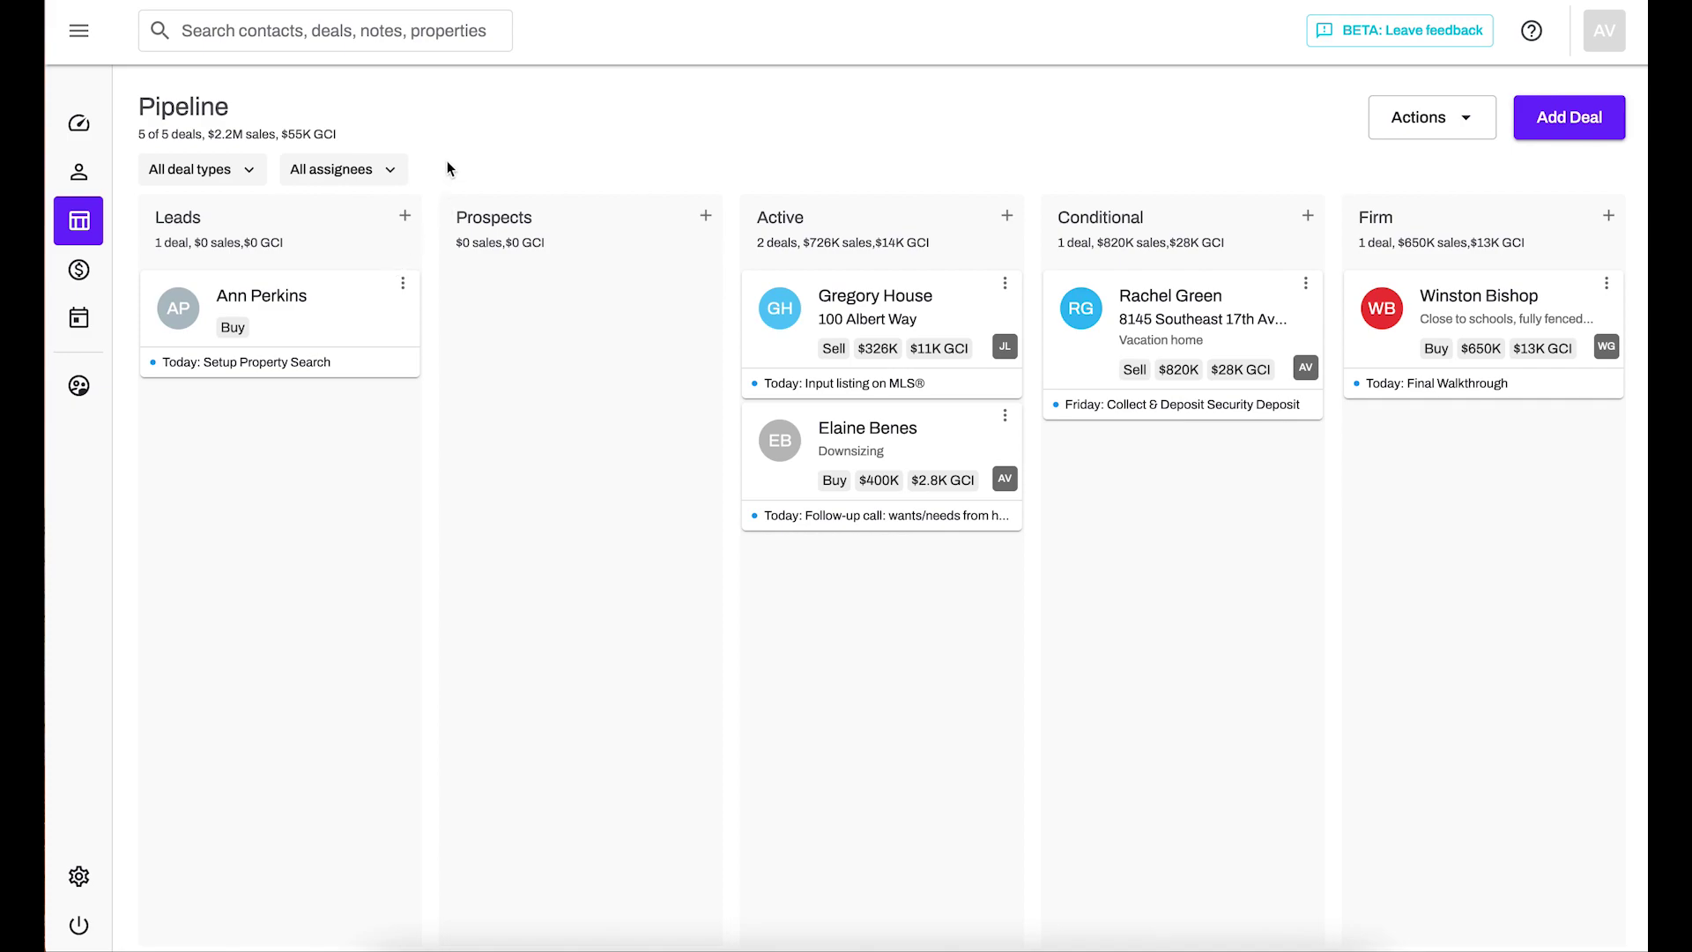
{"action": "left_click", "coordinate": [796, 388]}
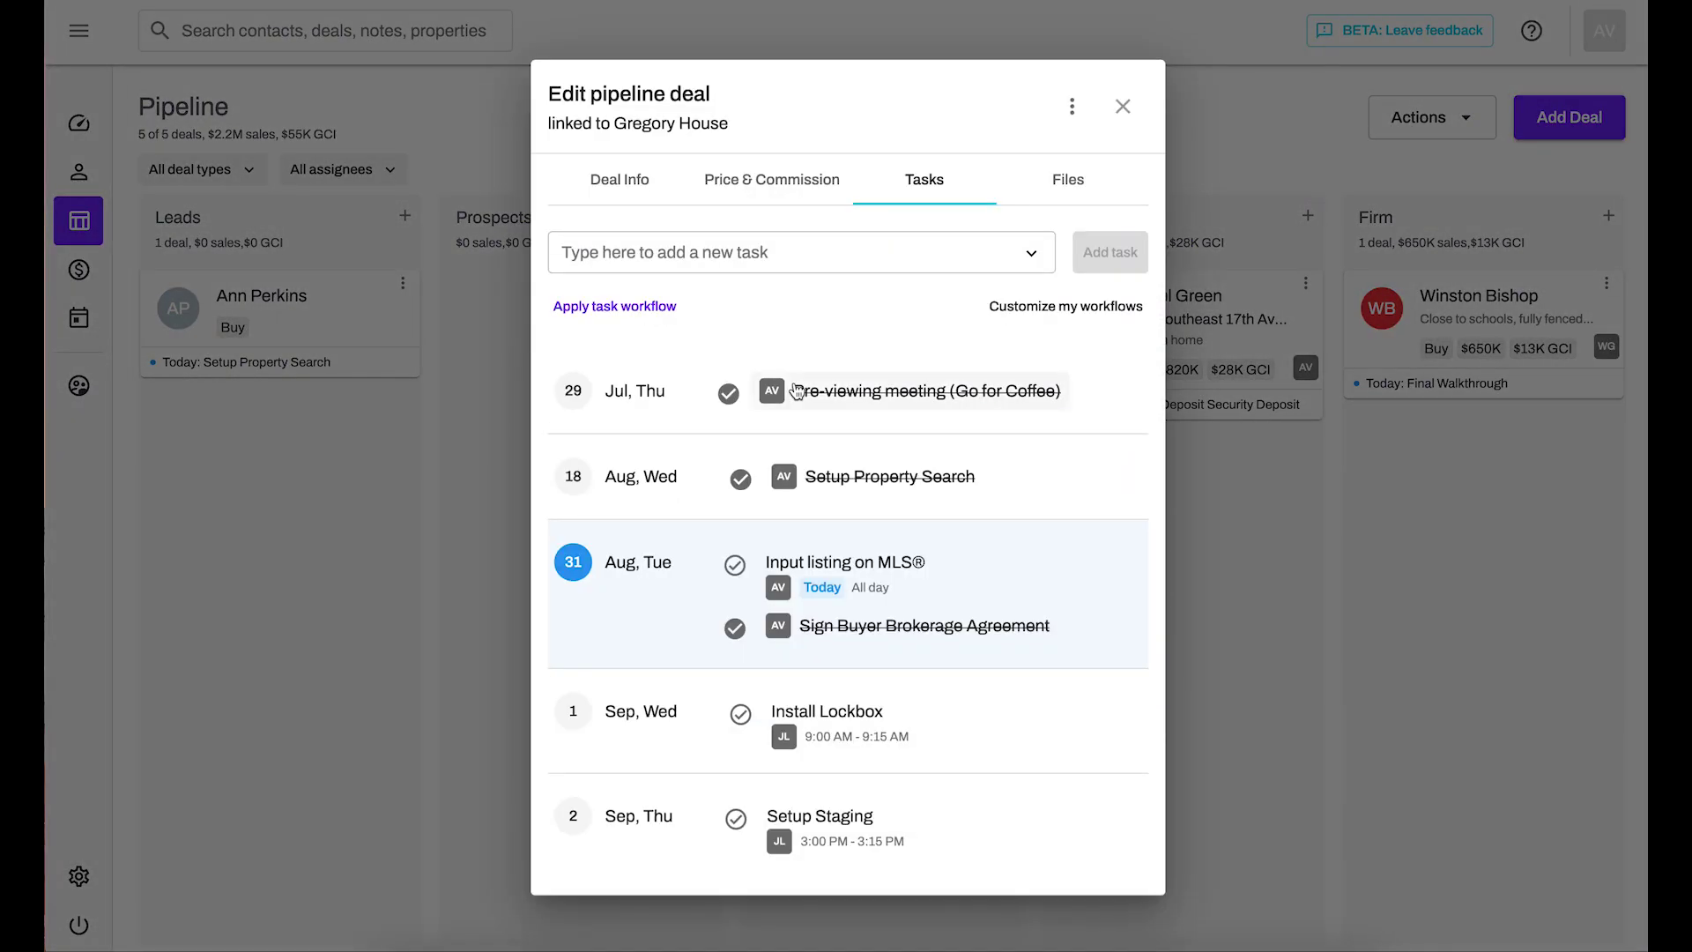
{"action": "left_click", "coordinate": [635, 308]}
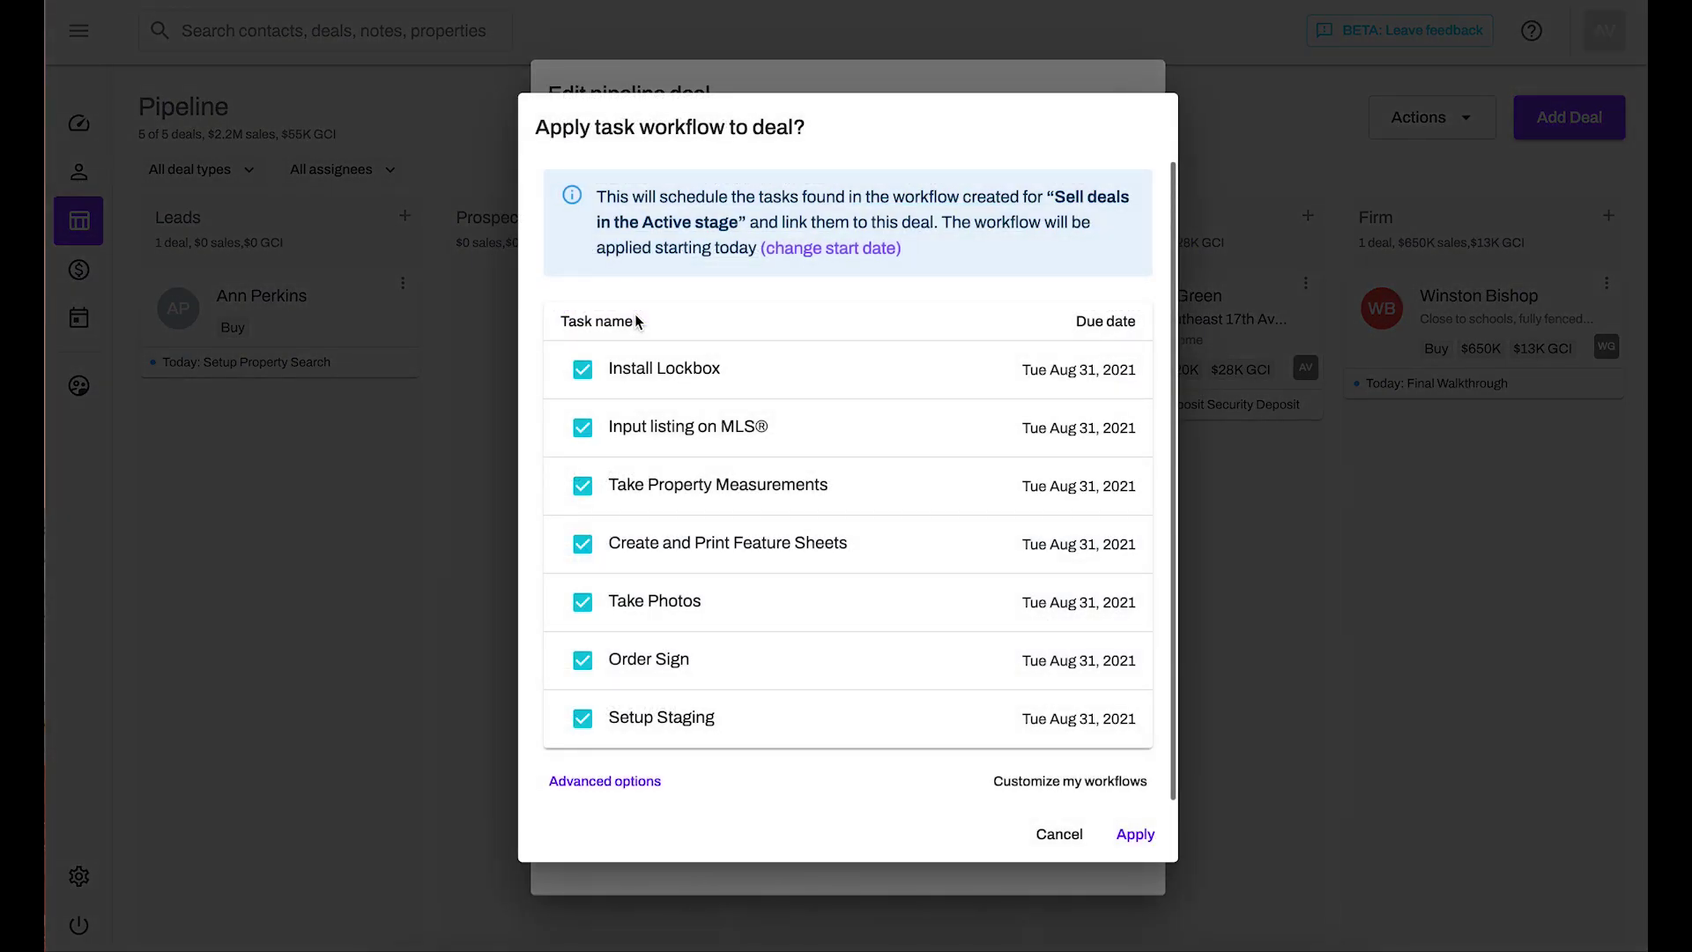
{"action": "left_click", "coordinate": [605, 780]}
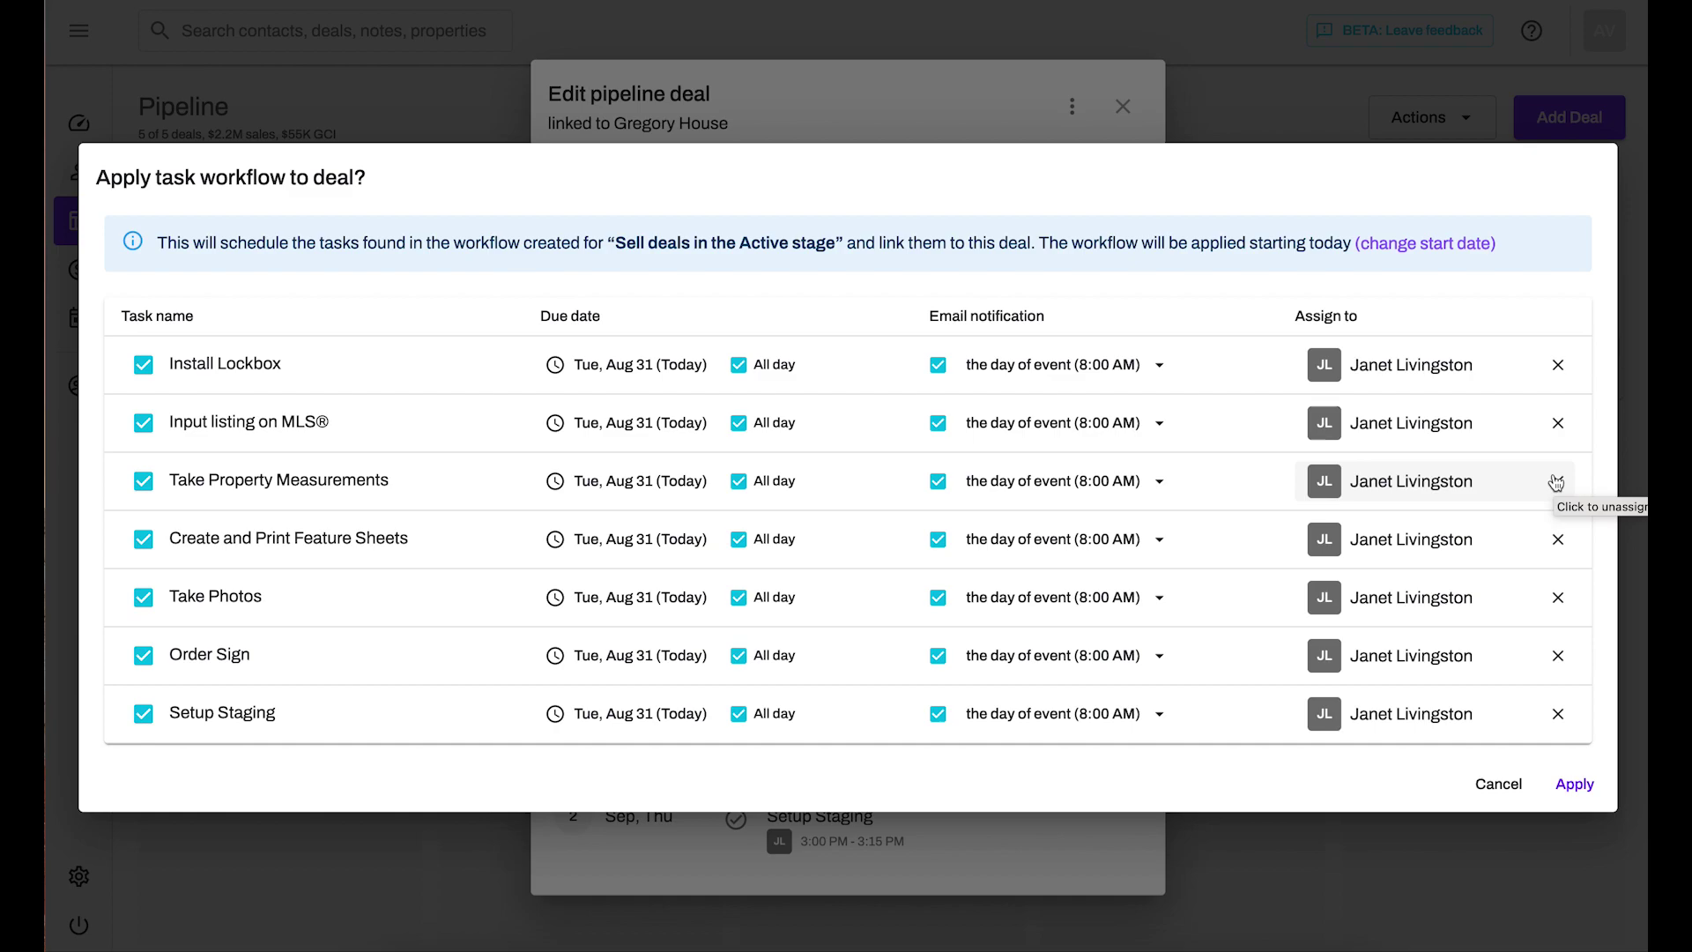
{"action": "left_click", "coordinate": [1558, 365]}
{"action": "left_click", "coordinate": [1558, 423]}
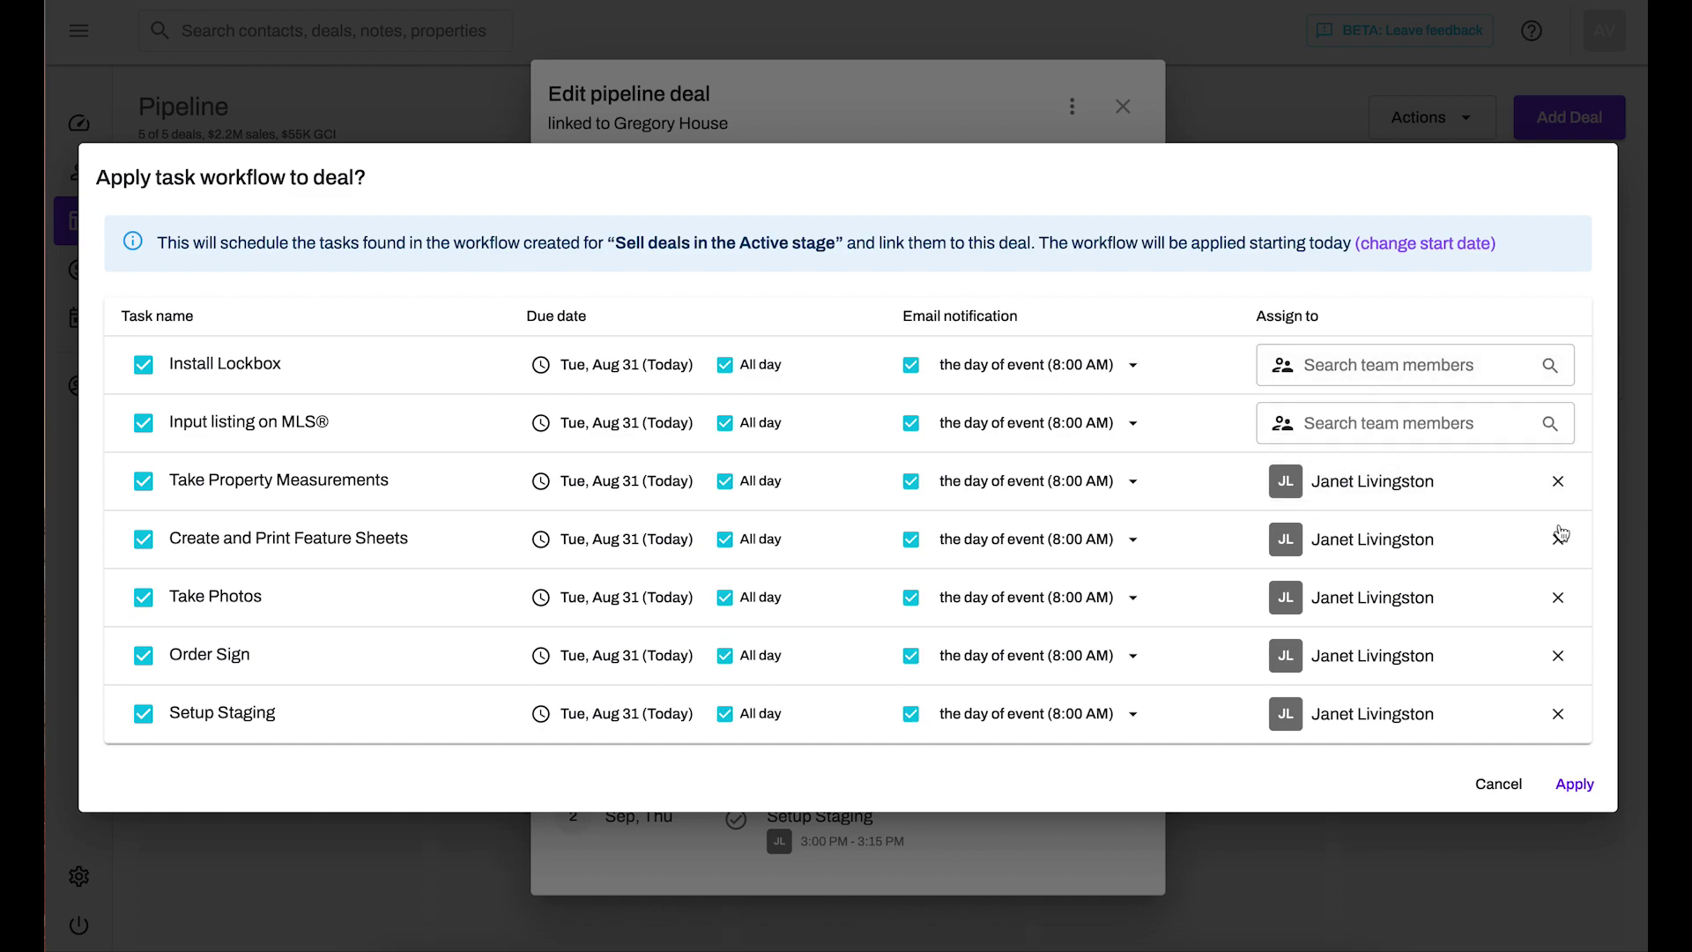
{"action": "left_click", "coordinate": [1433, 377]}
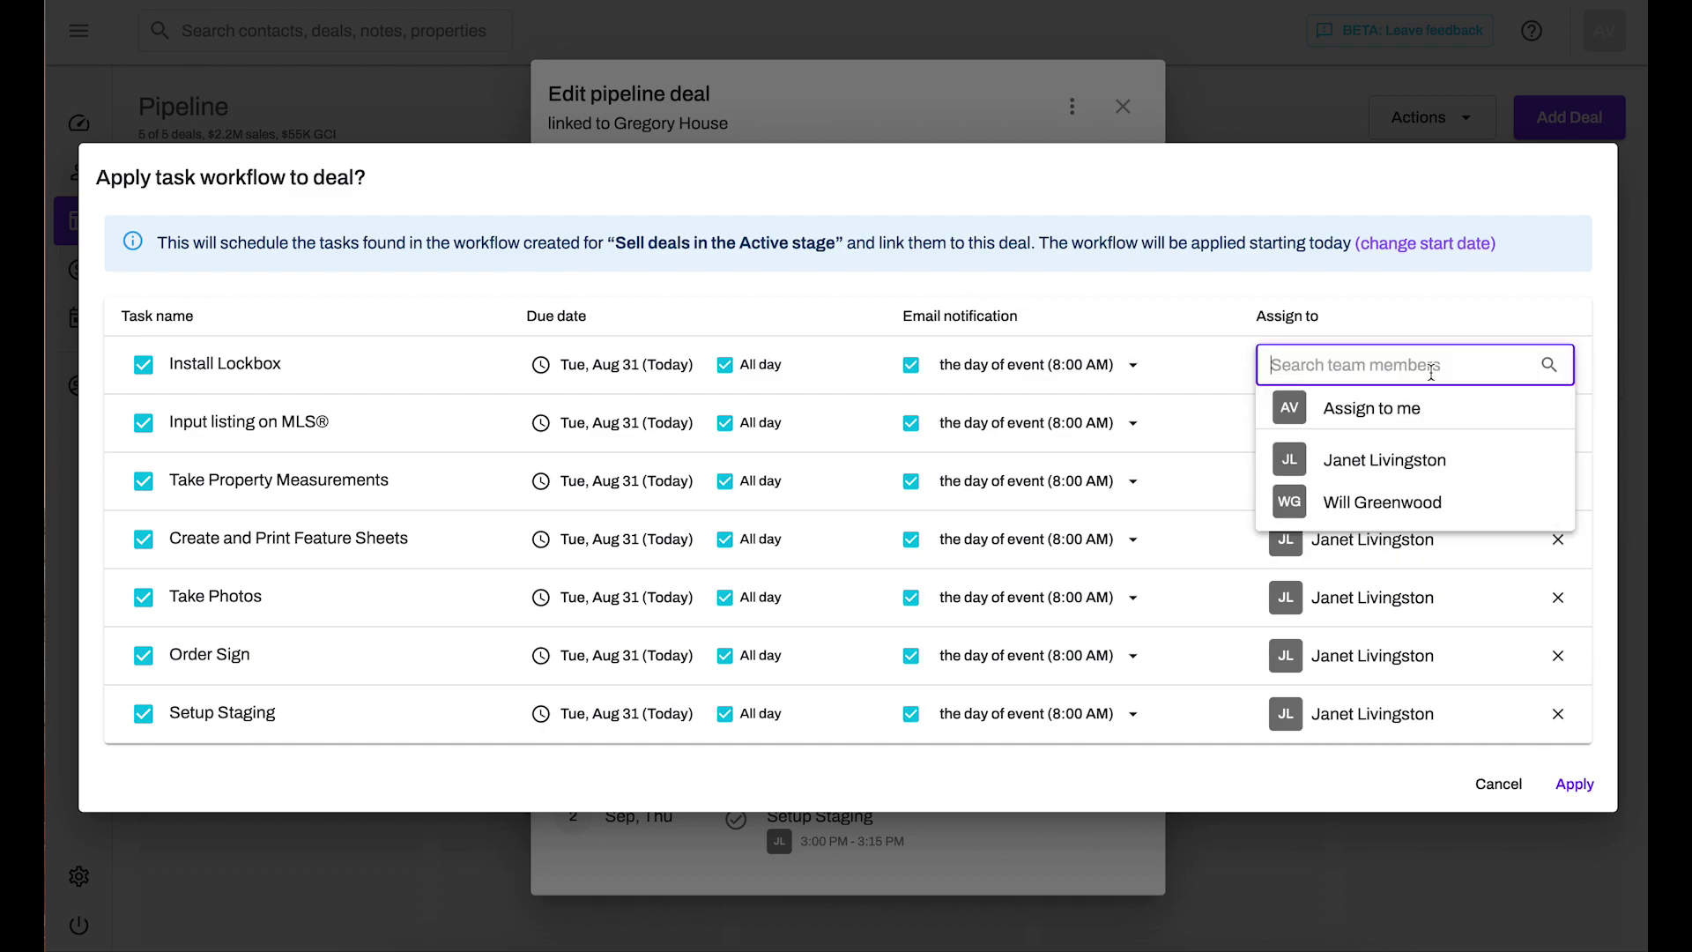
{"action": "left_click", "coordinate": [1421, 419]}
{"action": "left_click", "coordinate": [1393, 425]}
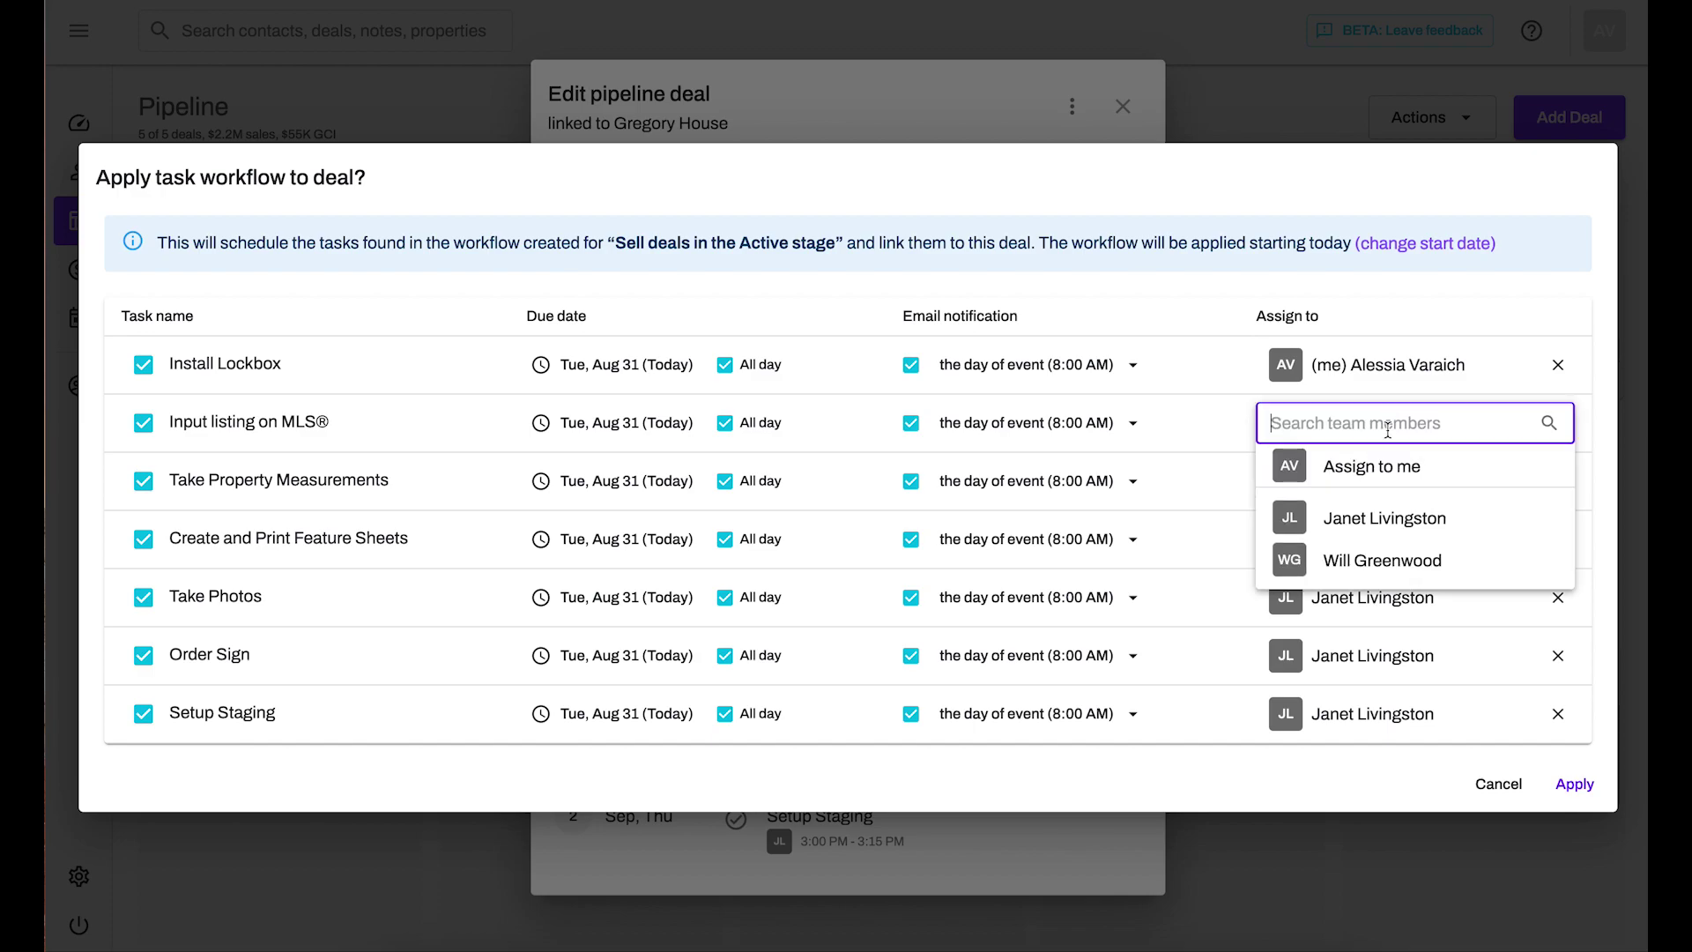
{"action": "left_click", "coordinate": [1427, 564]}
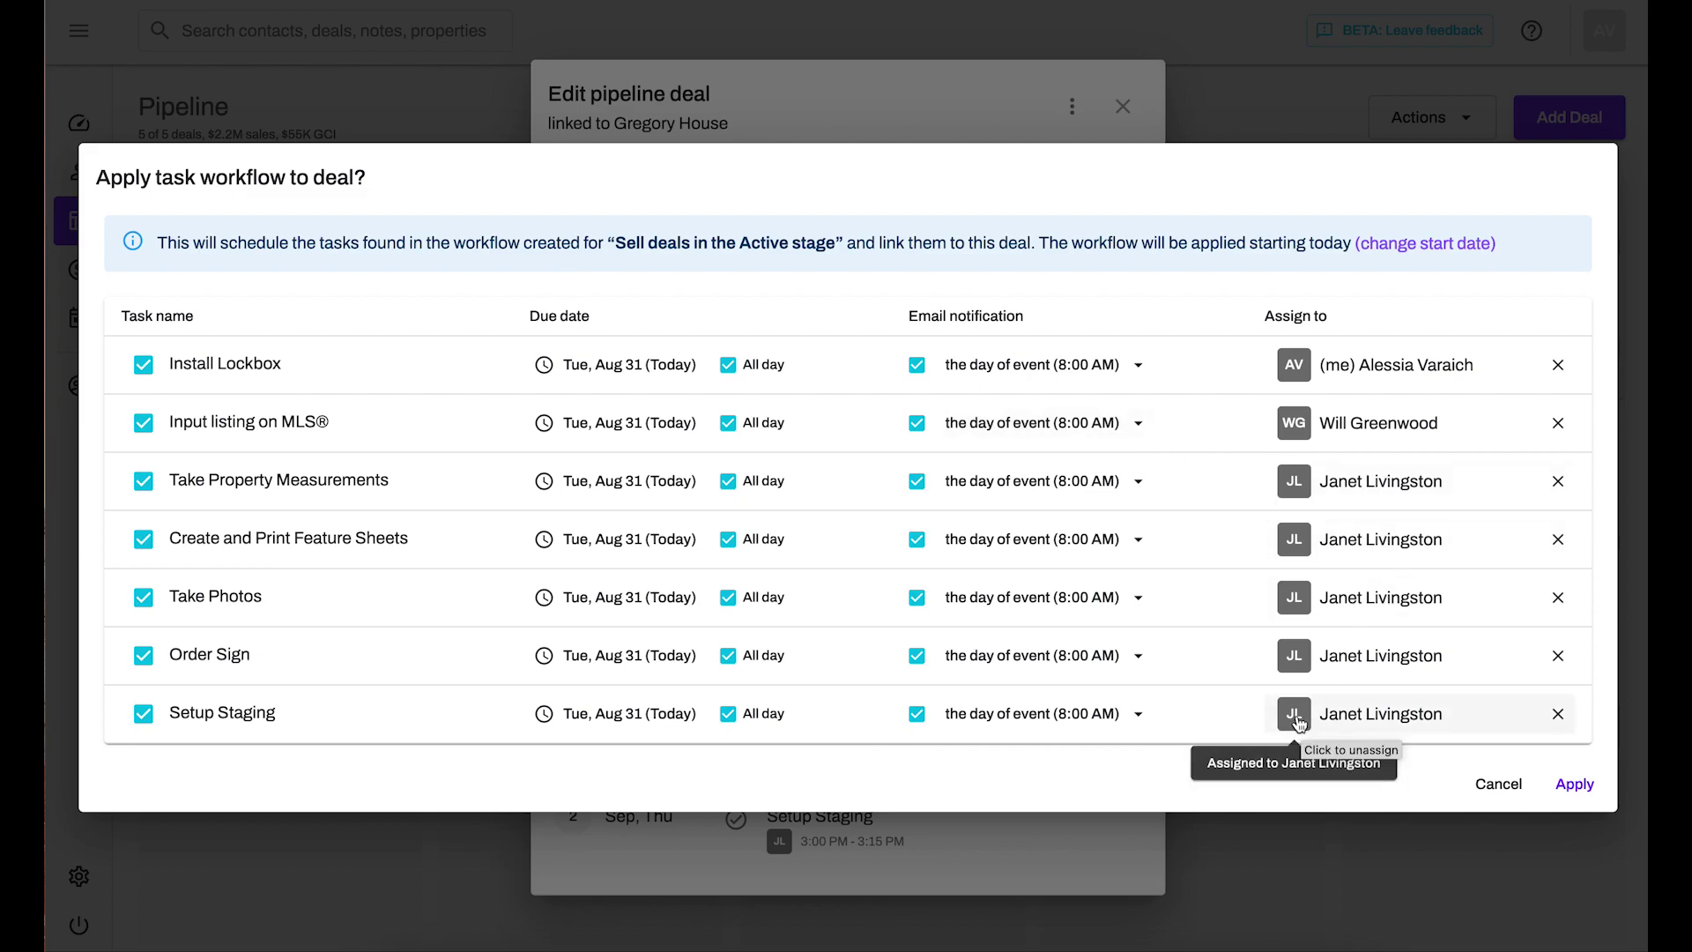
{"action": "left_click", "coordinate": [1496, 786]}
{"action": "left_click", "coordinate": [1123, 107]}
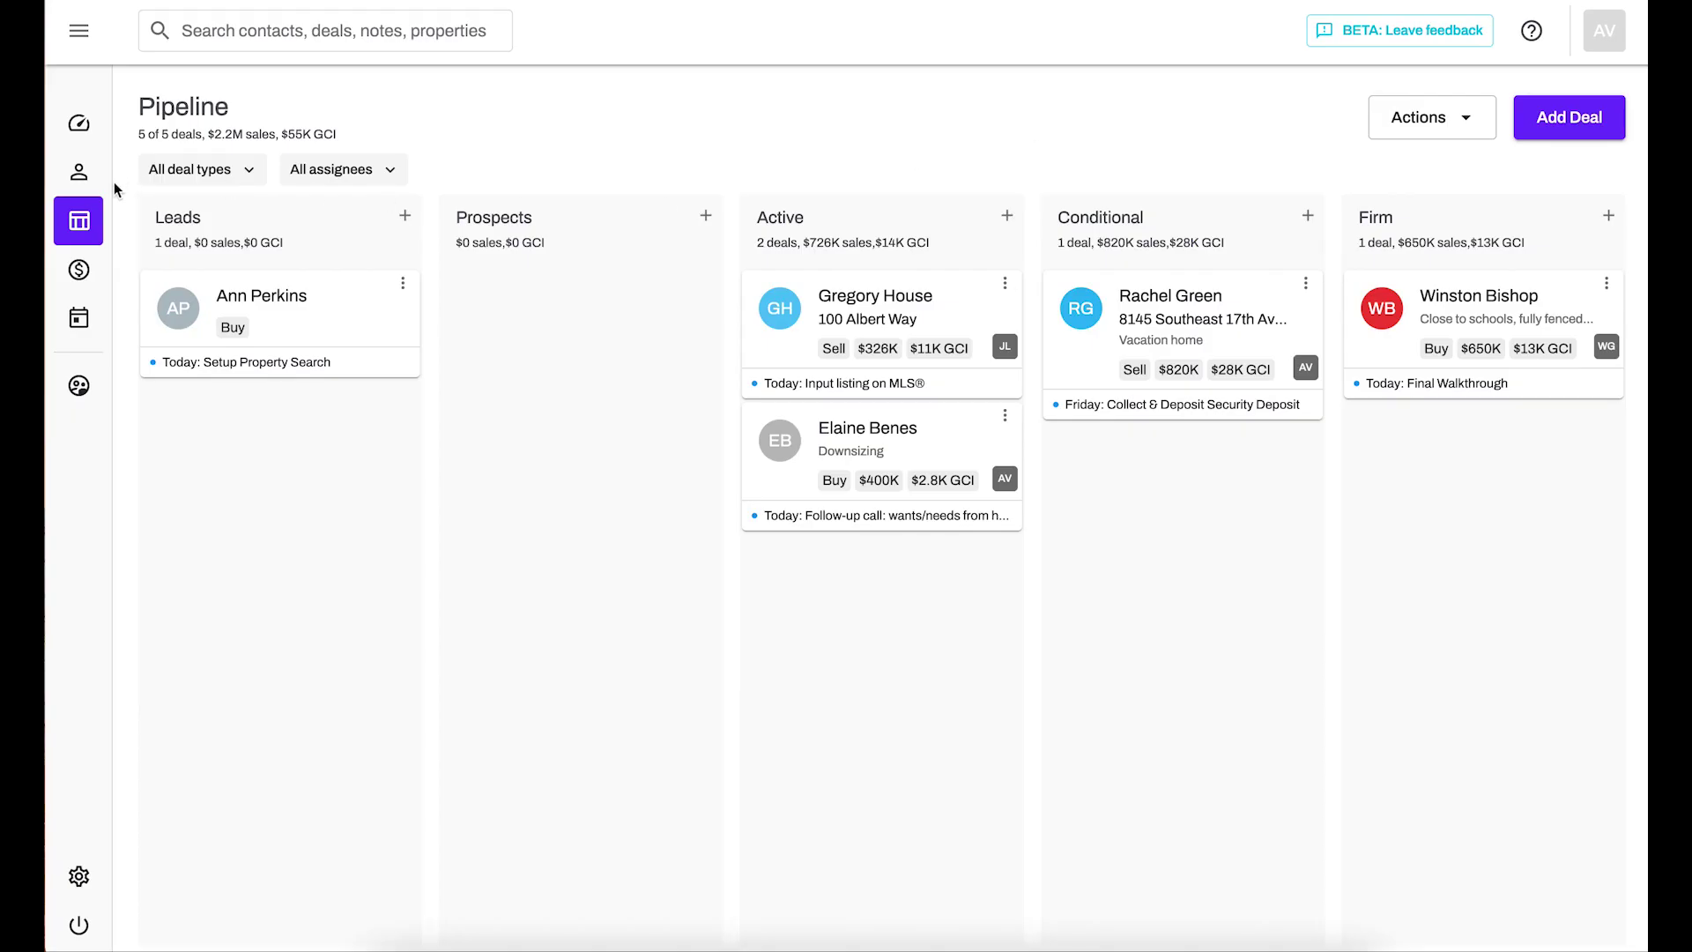
Open the Schedule in Week view covering late August to early September 2021
{"action": "left_click", "coordinate": [82, 318]}
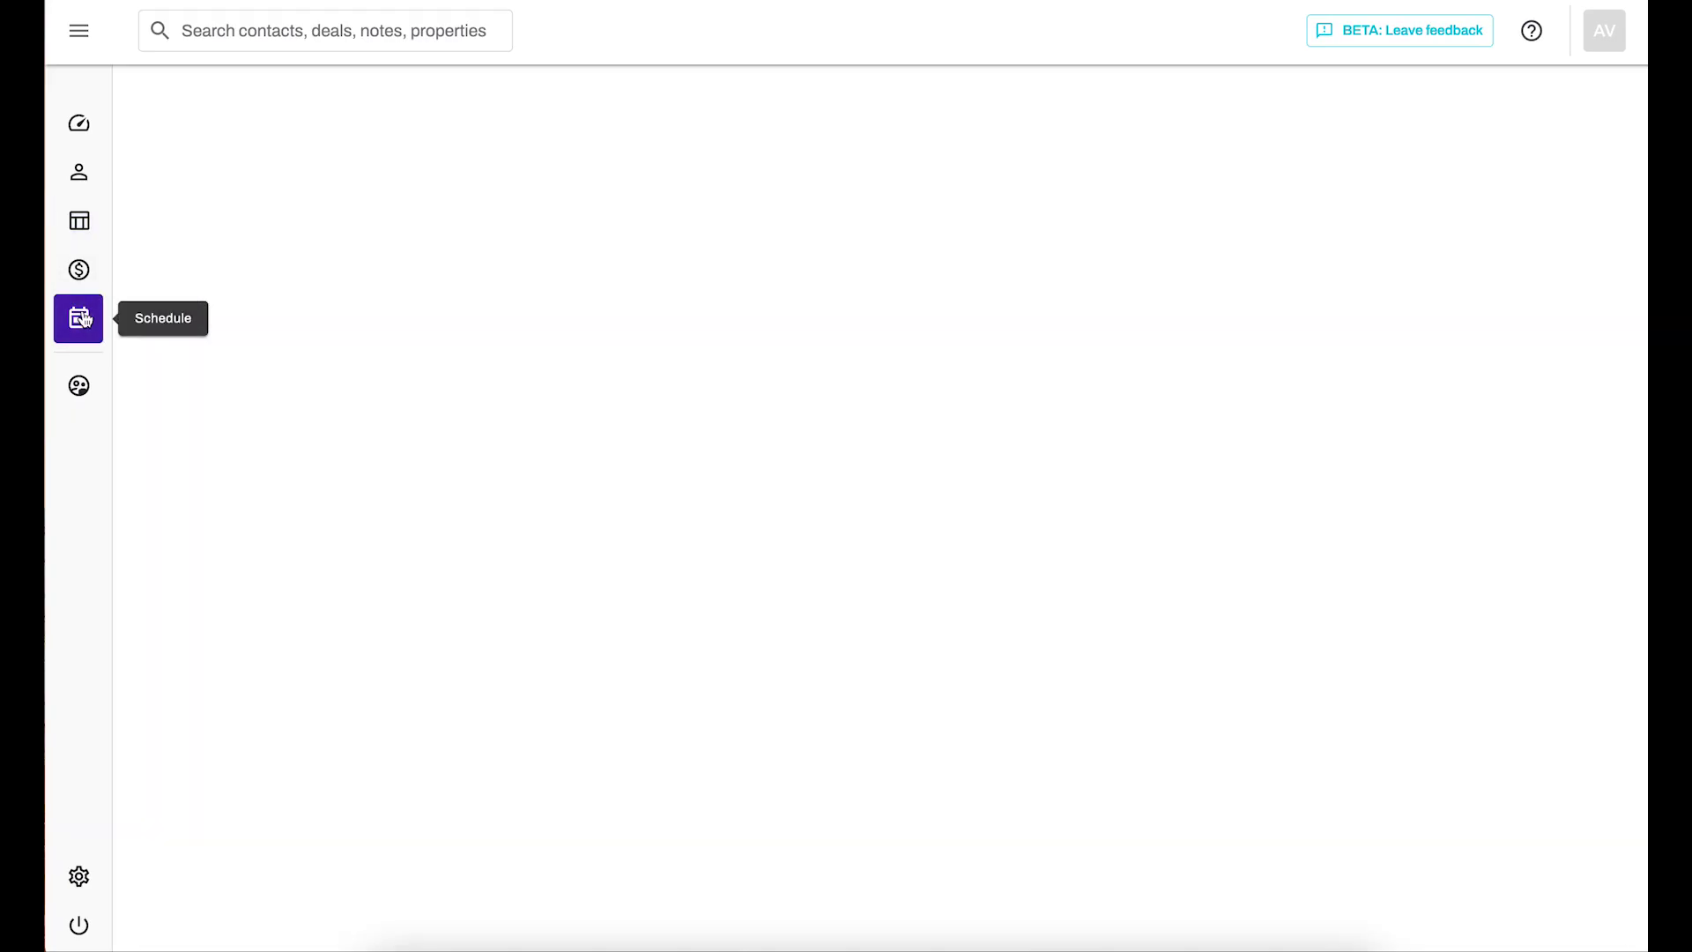
{"action": "left_click", "coordinate": [1553, 221]}
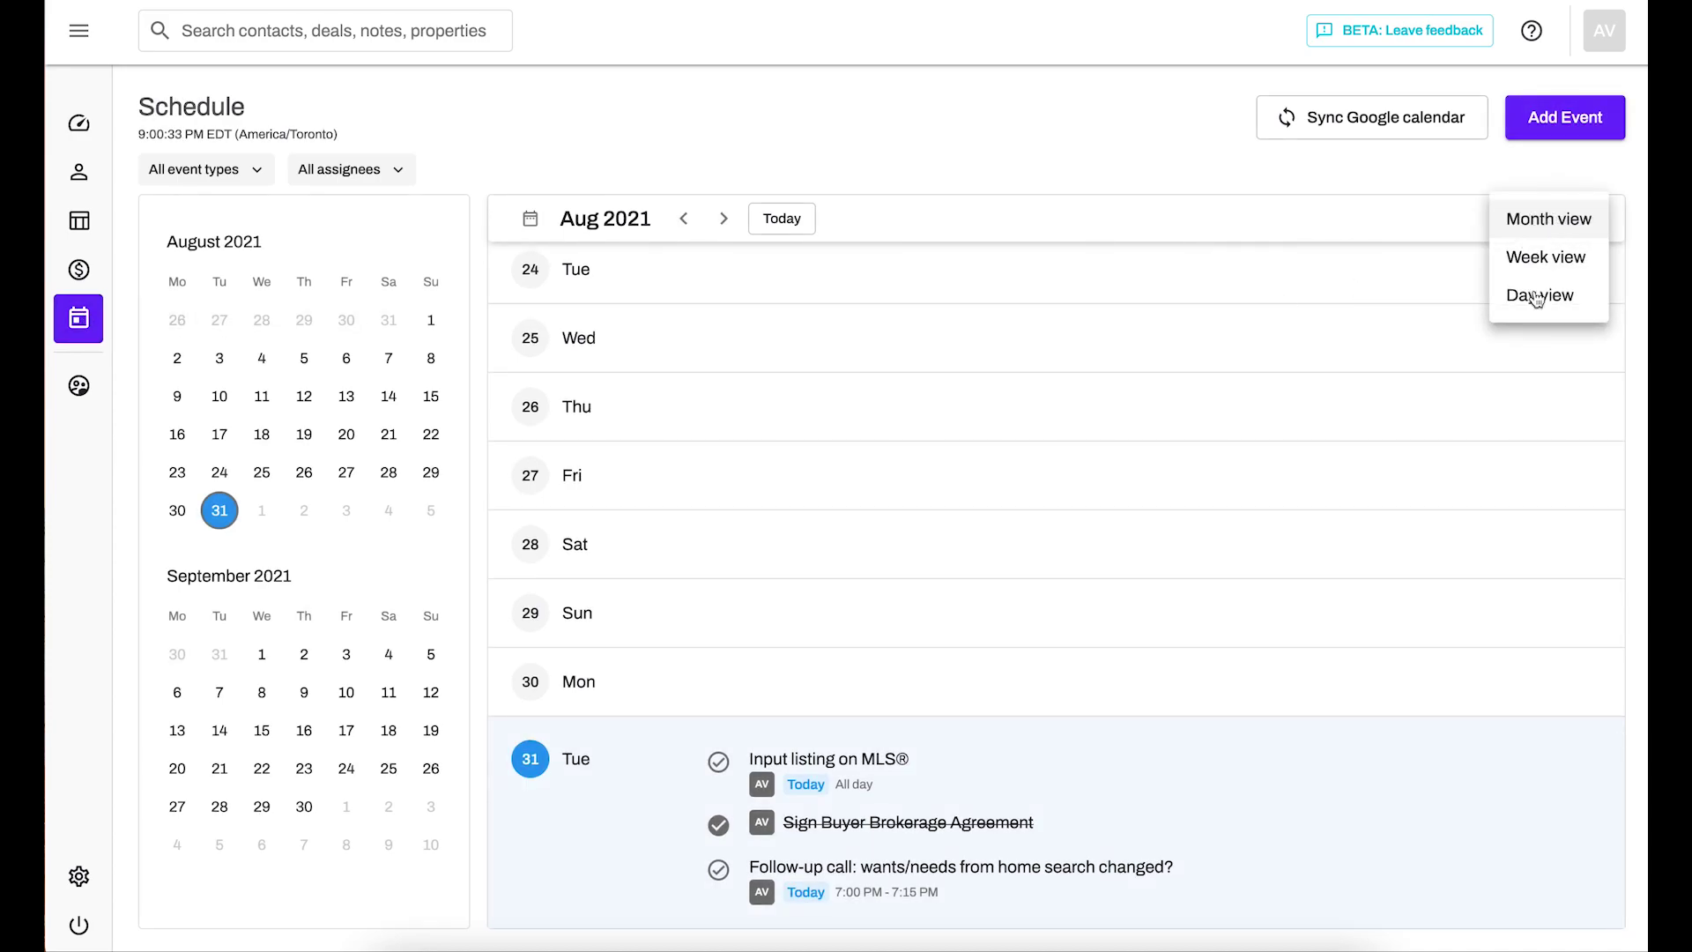
{"action": "left_click", "coordinate": [1544, 256]}
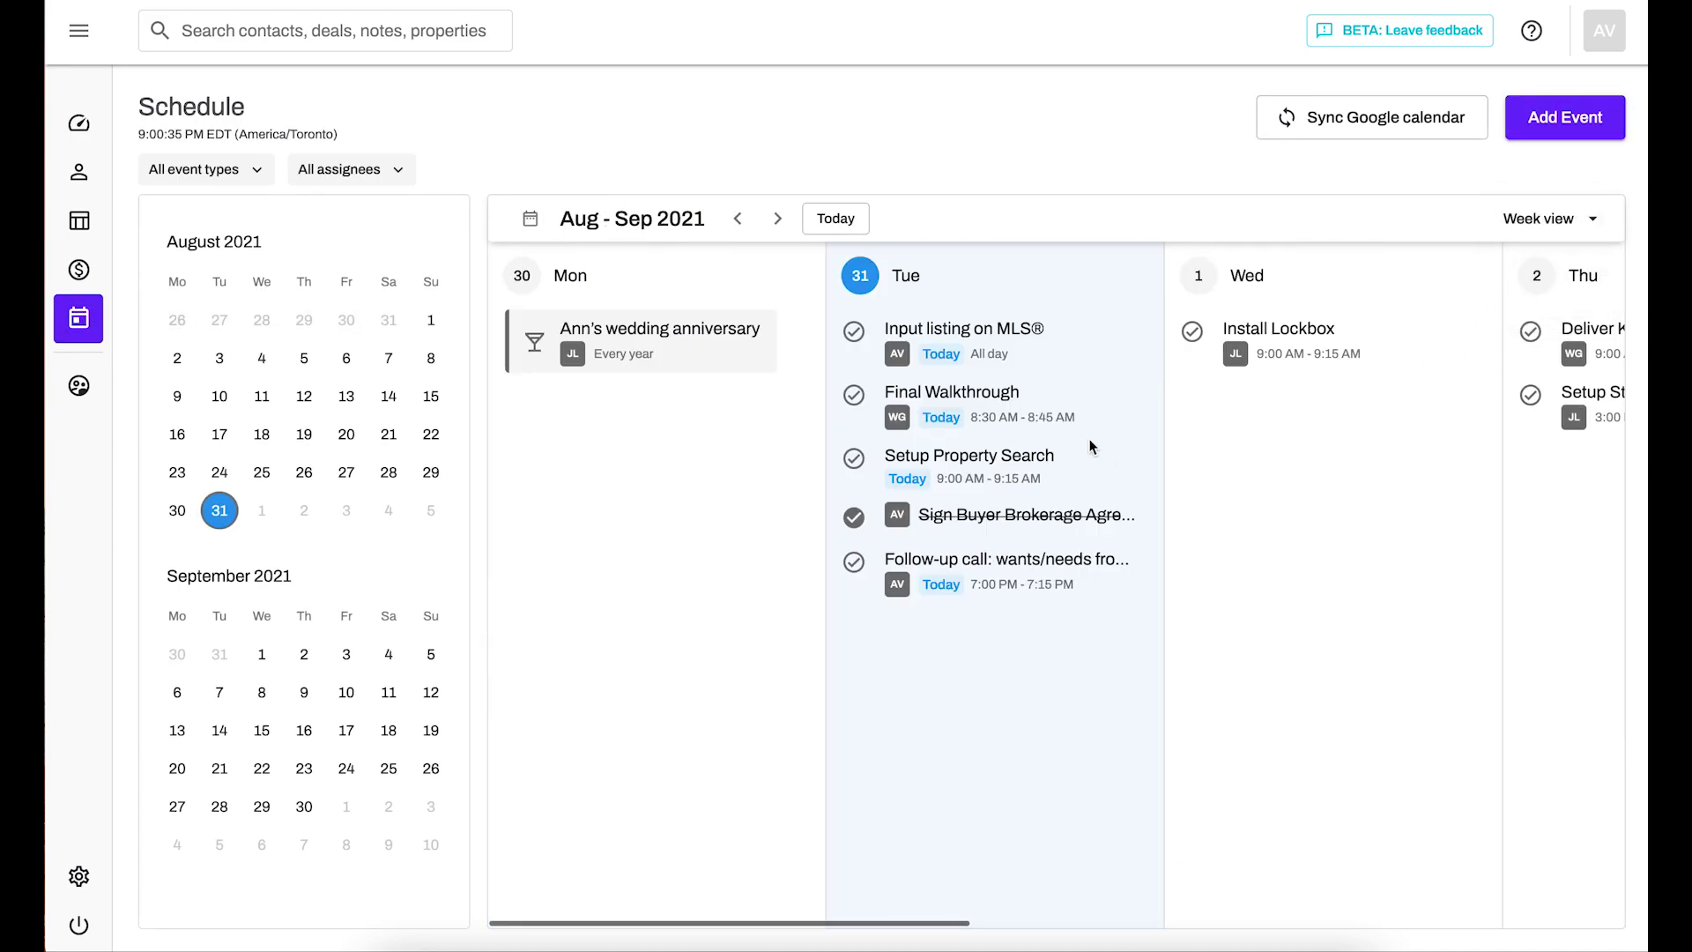
{"action": "scroll", "coordinate": [1326, 456], "scroll_direction": "right", "scroll_amount": 5}
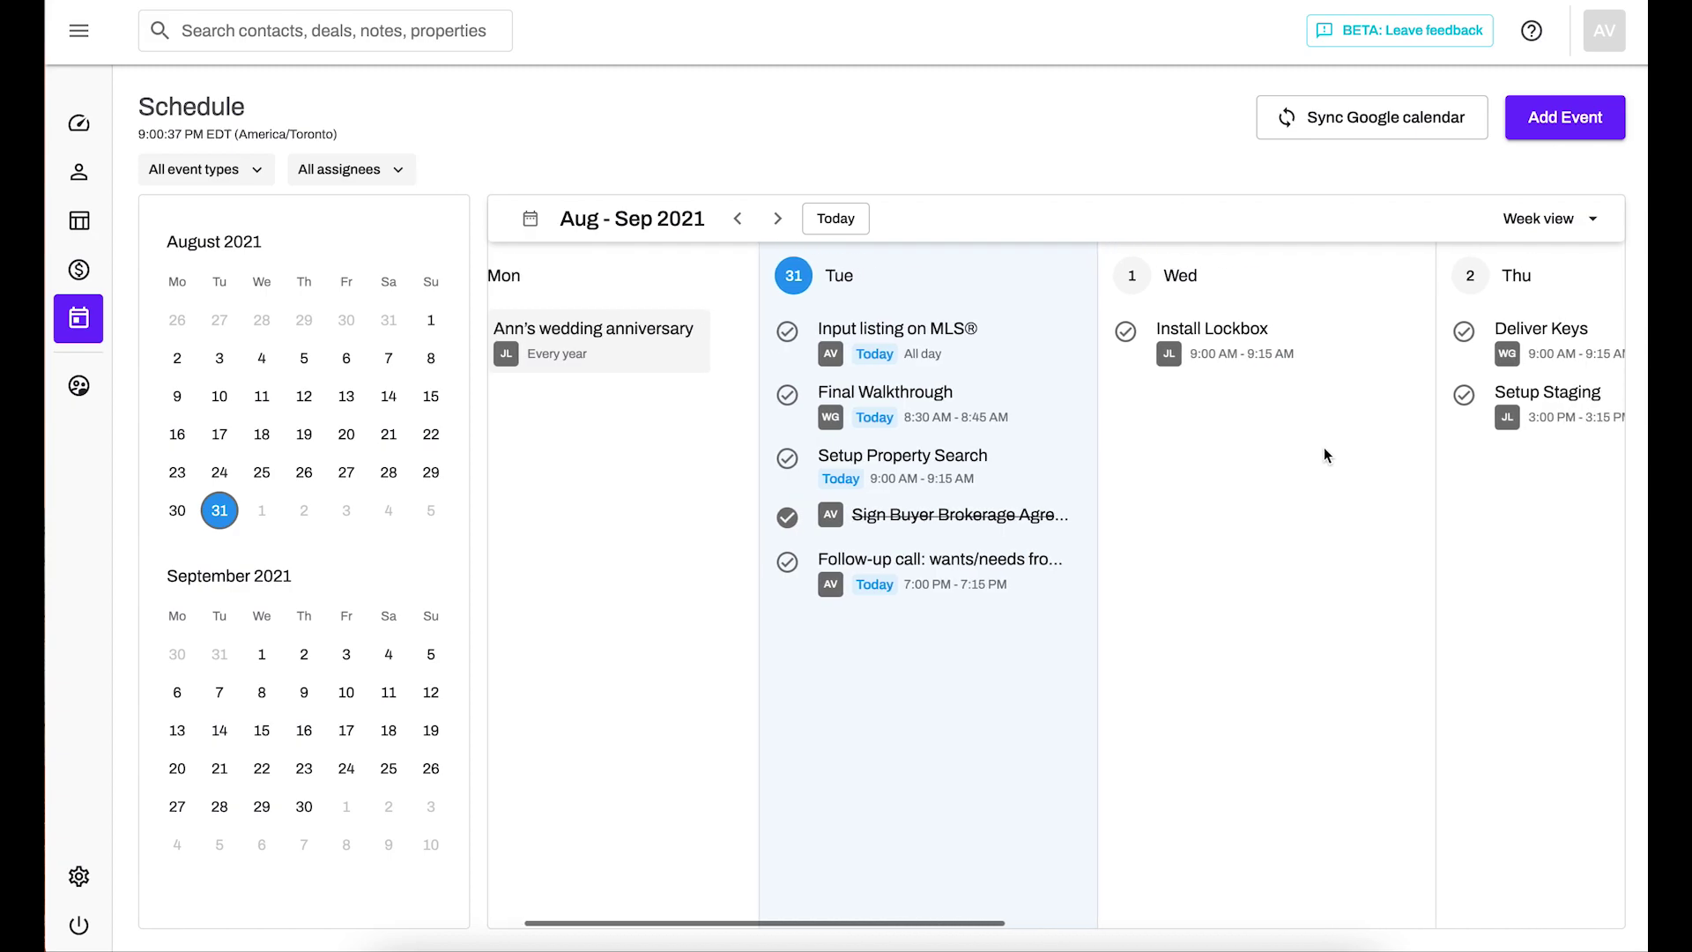
{"action": "scroll", "coordinate": [1321, 457], "scroll_direction": "left", "scroll_amount": 5}
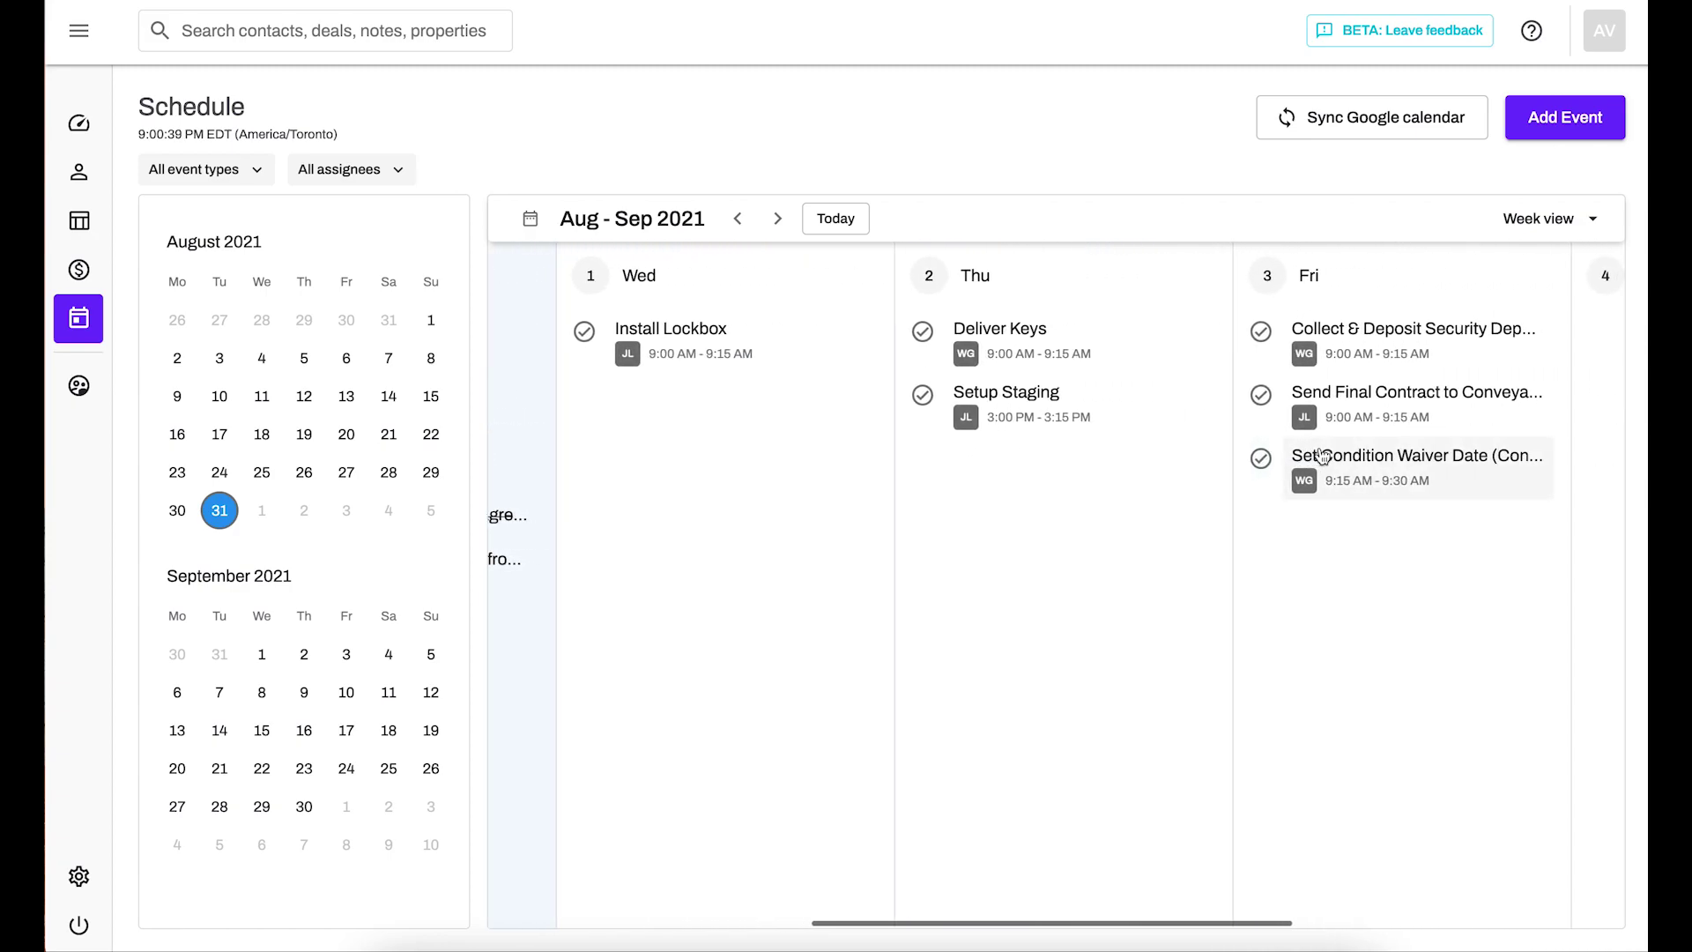
Filter schedule events to Assigned to me, then back to All assignees
{"action": "left_click", "coordinate": [374, 178]}
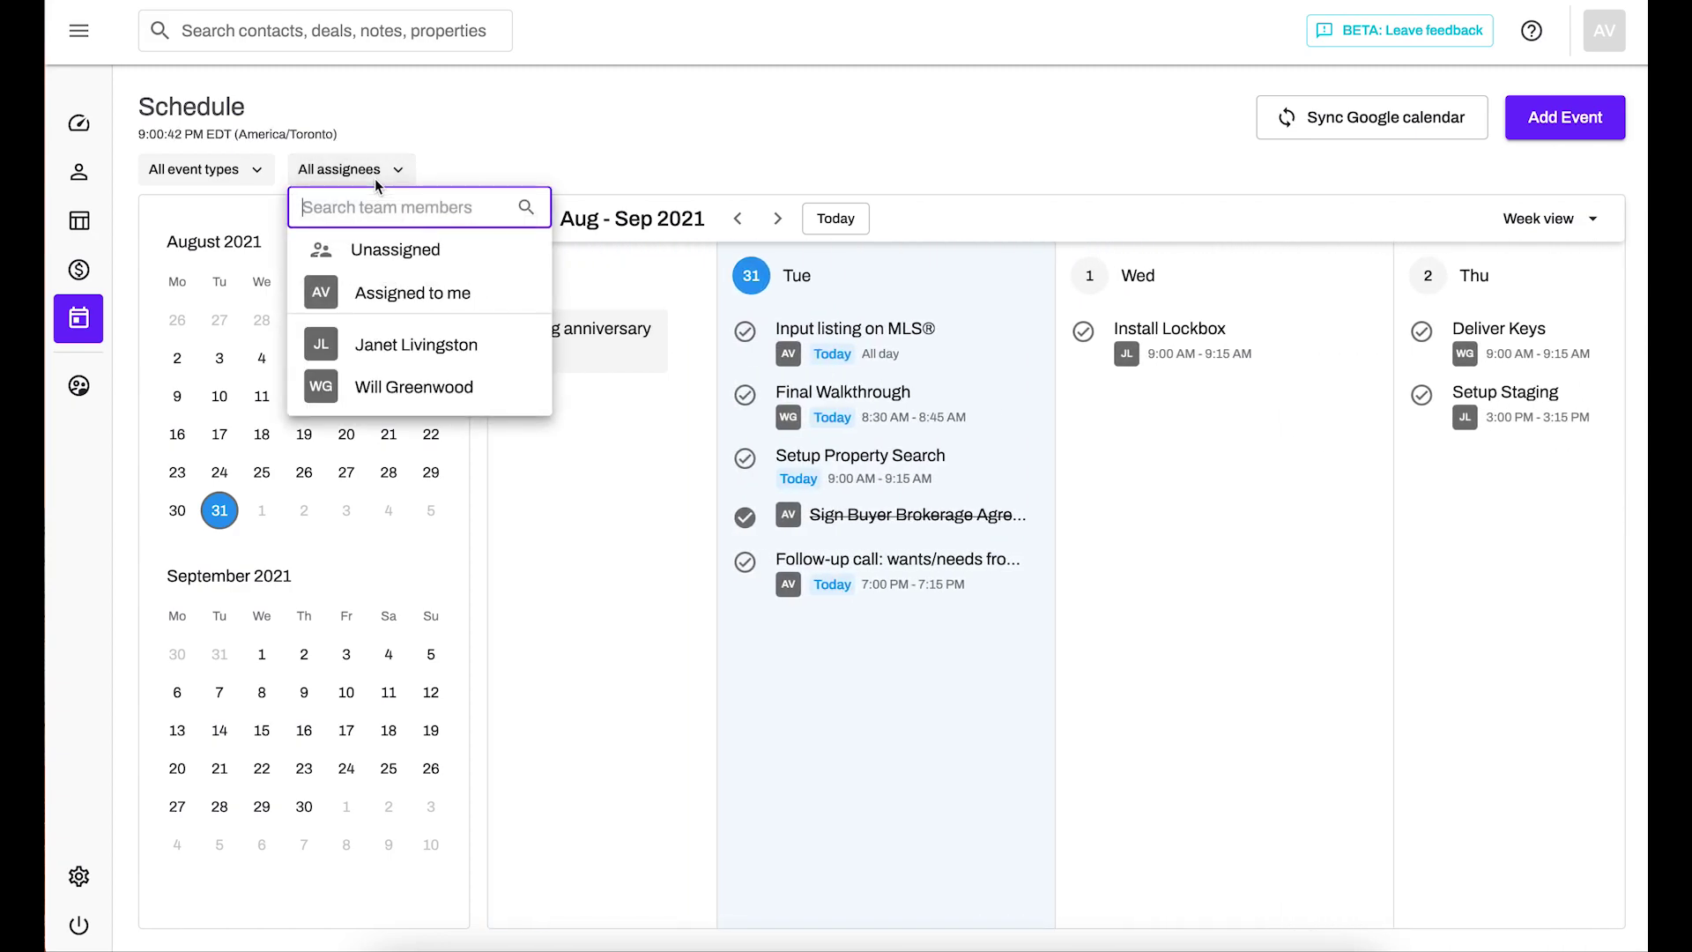
{"action": "left_click", "coordinate": [446, 302]}
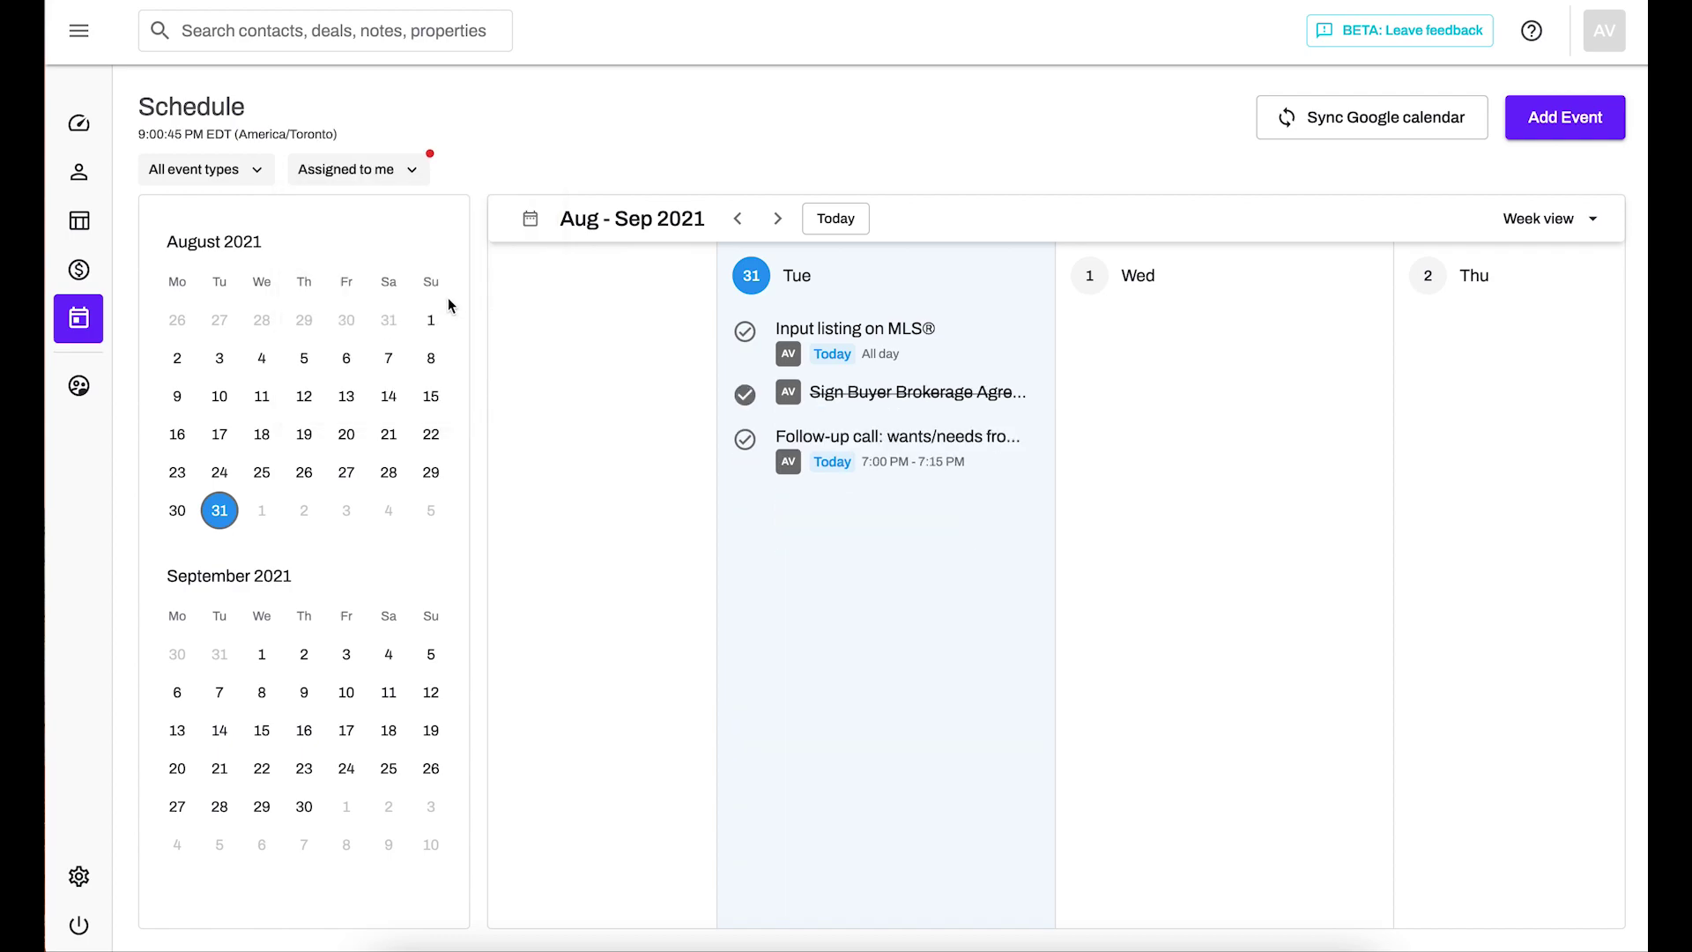
{"action": "left_click", "coordinate": [401, 171]}
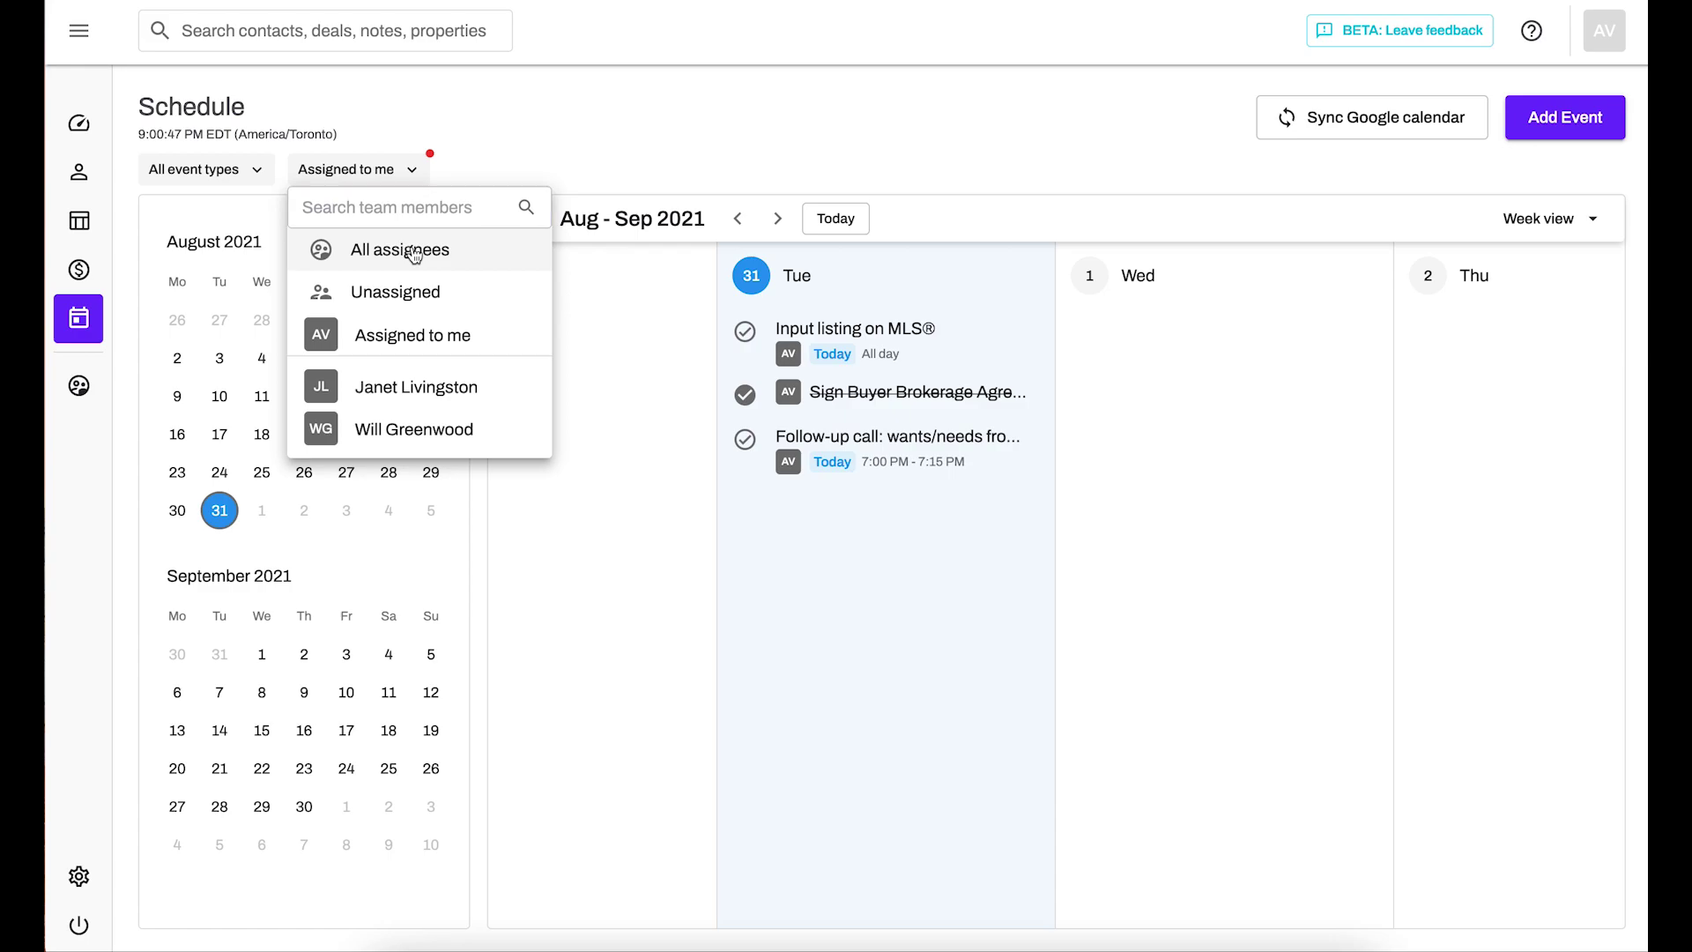
{"action": "left_click", "coordinate": [414, 253]}
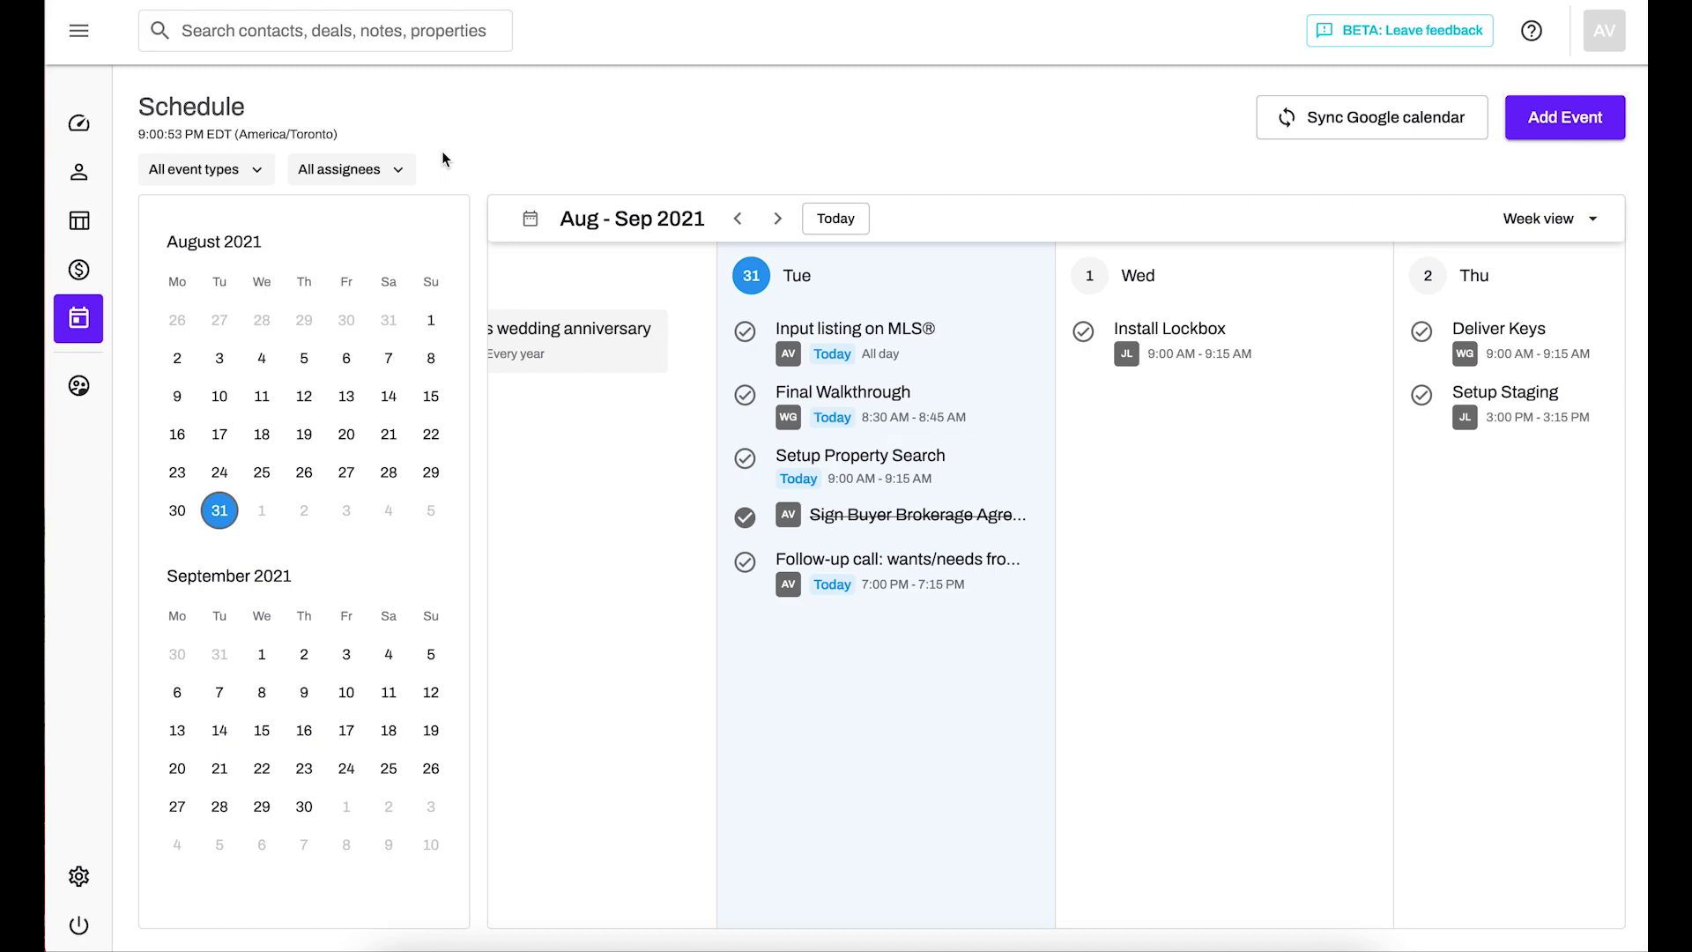
{"action": "scroll", "coordinate": [886, 423], "scroll_direction": "right", "scroll_amount": 3}
{"action": "scroll", "coordinate": [886, 426], "scroll_direction": "right", "scroll_amount": 2}
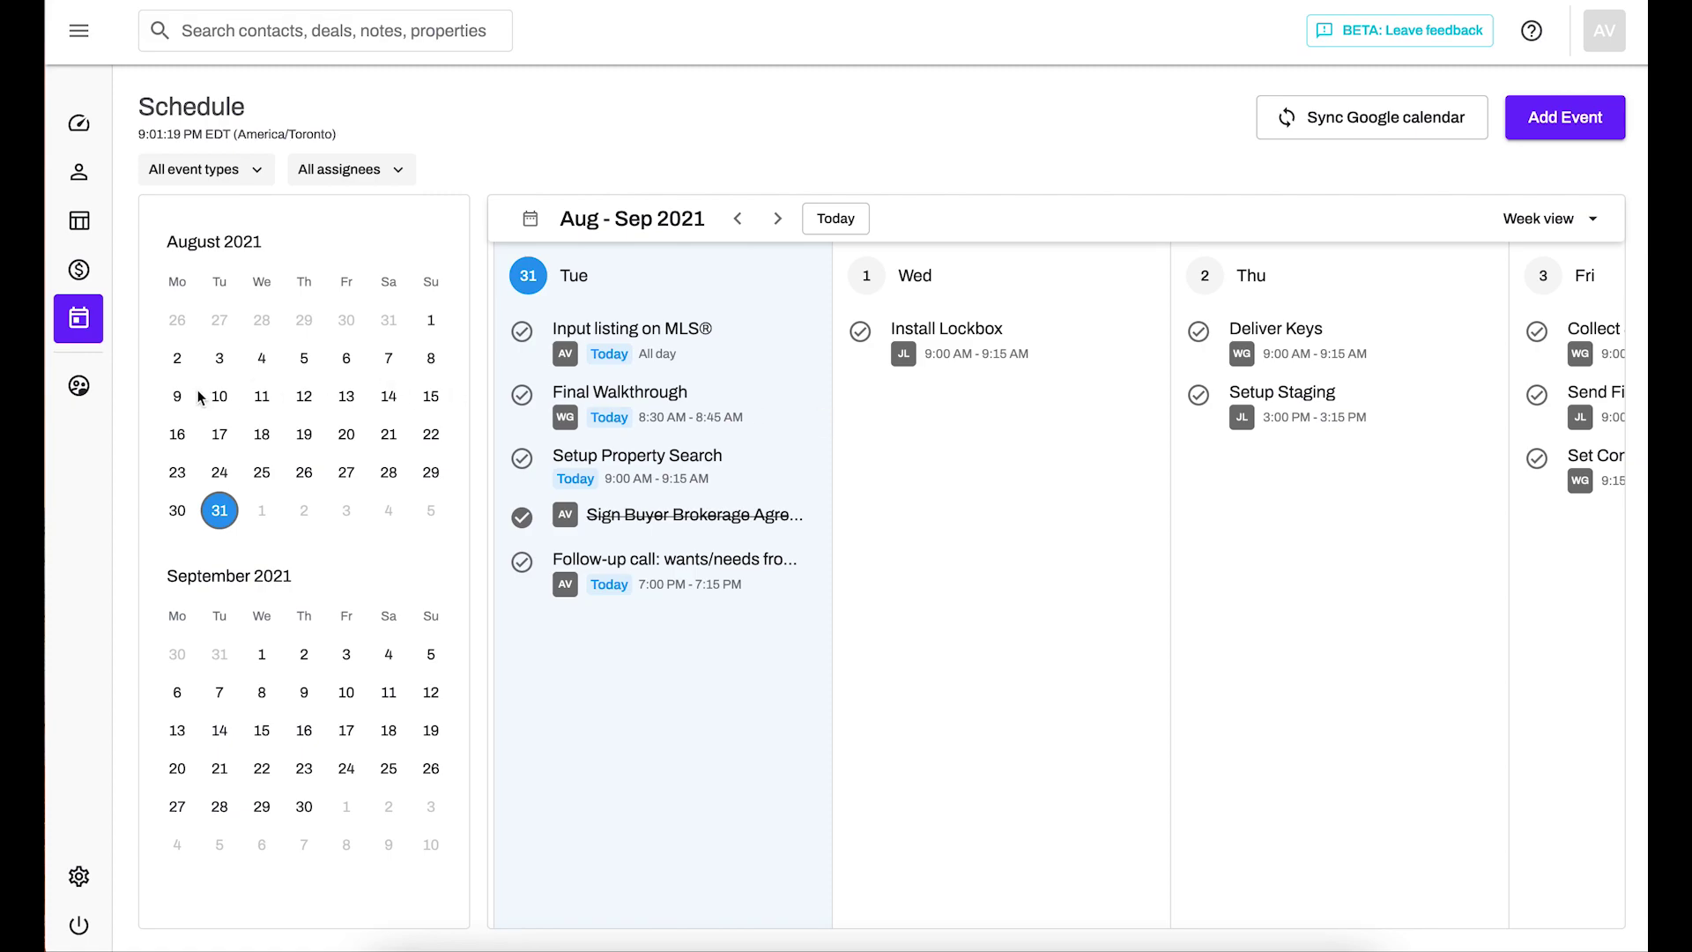
Show the Awesome Realty team page with its two active members and one pending member
{"action": "left_click", "coordinate": [78, 385]}
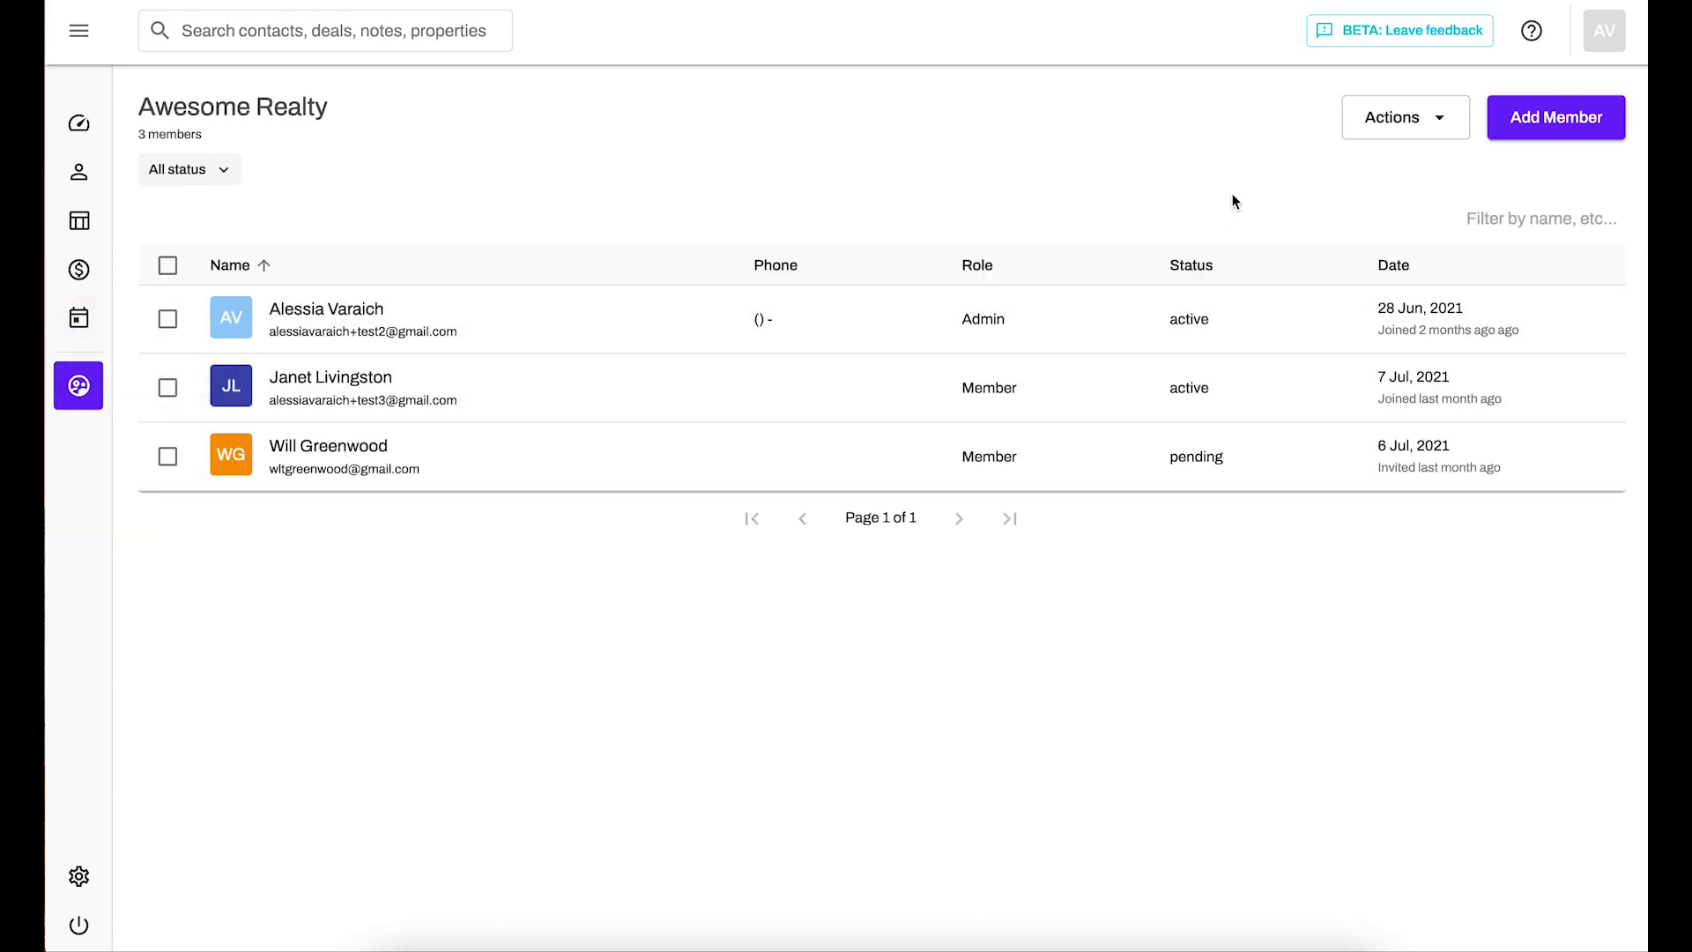